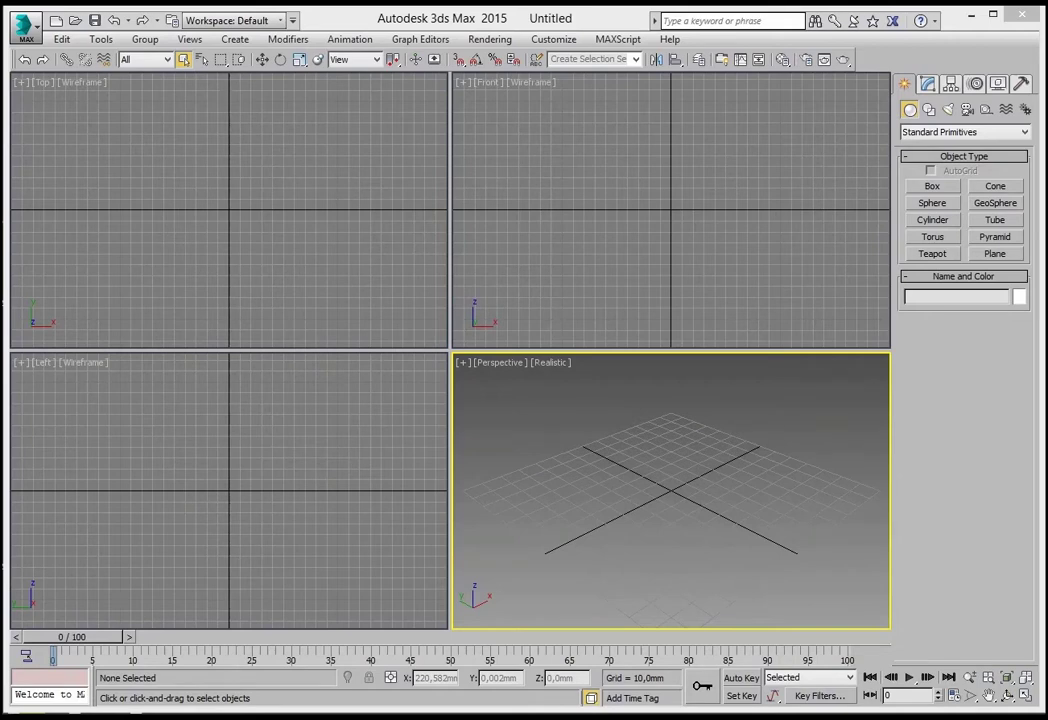
# Open Люстра 1.max from Recent Documents and save a copy named Люстра 1_.max.
pyautogui.click(25, 27)
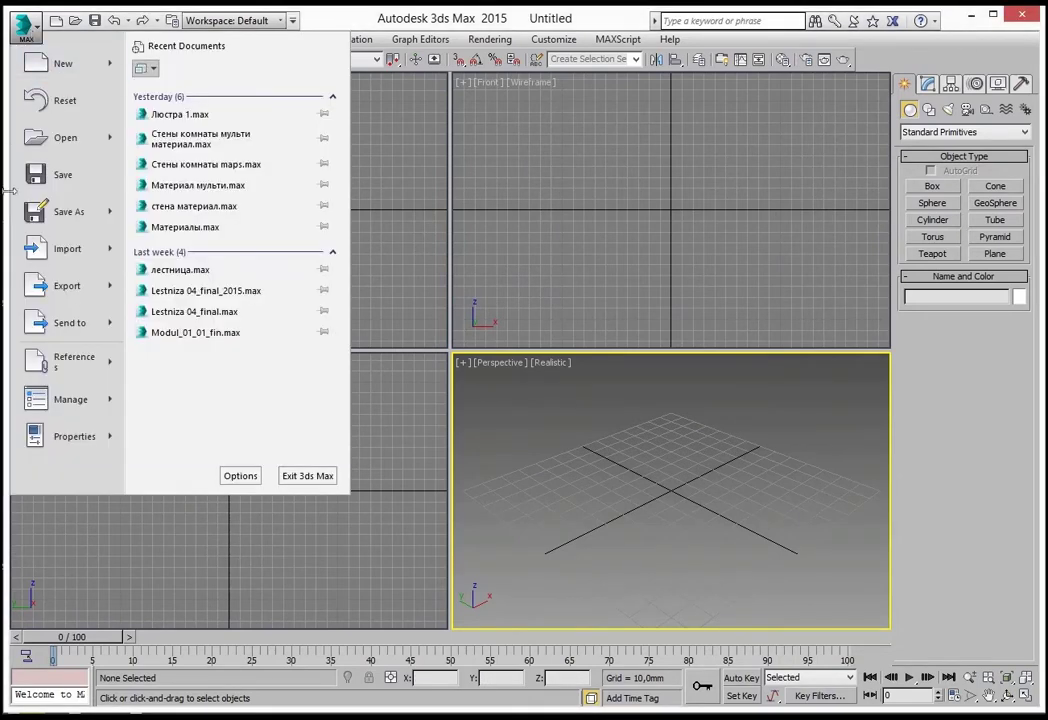
pyautogui.click(145, 112)
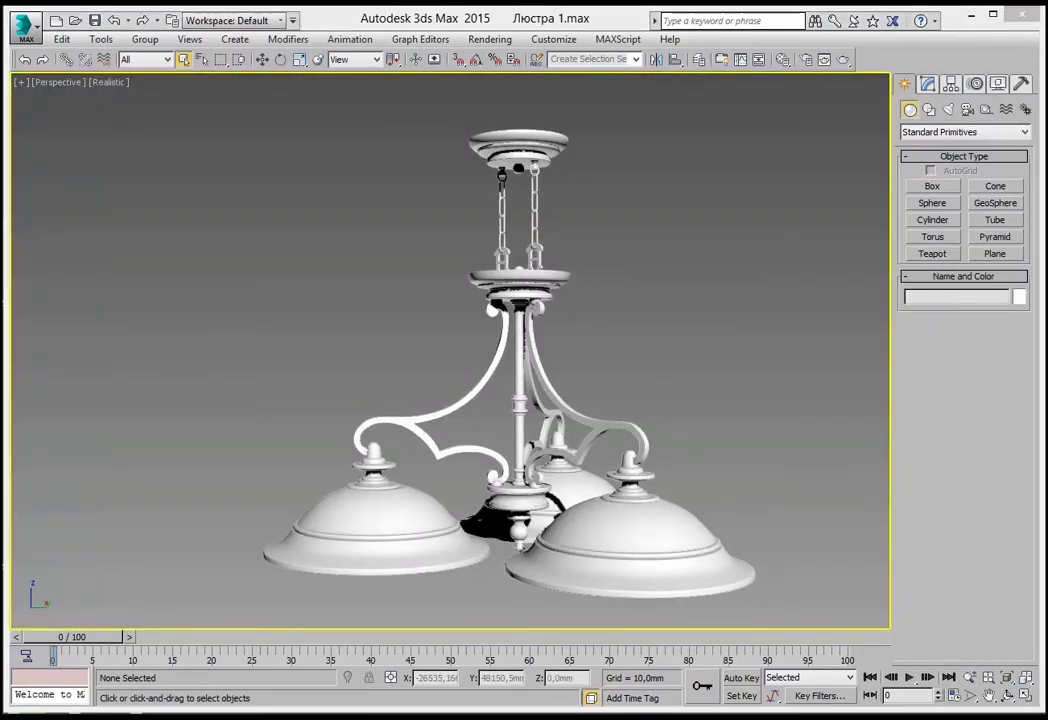
pyautogui.click(25, 33)
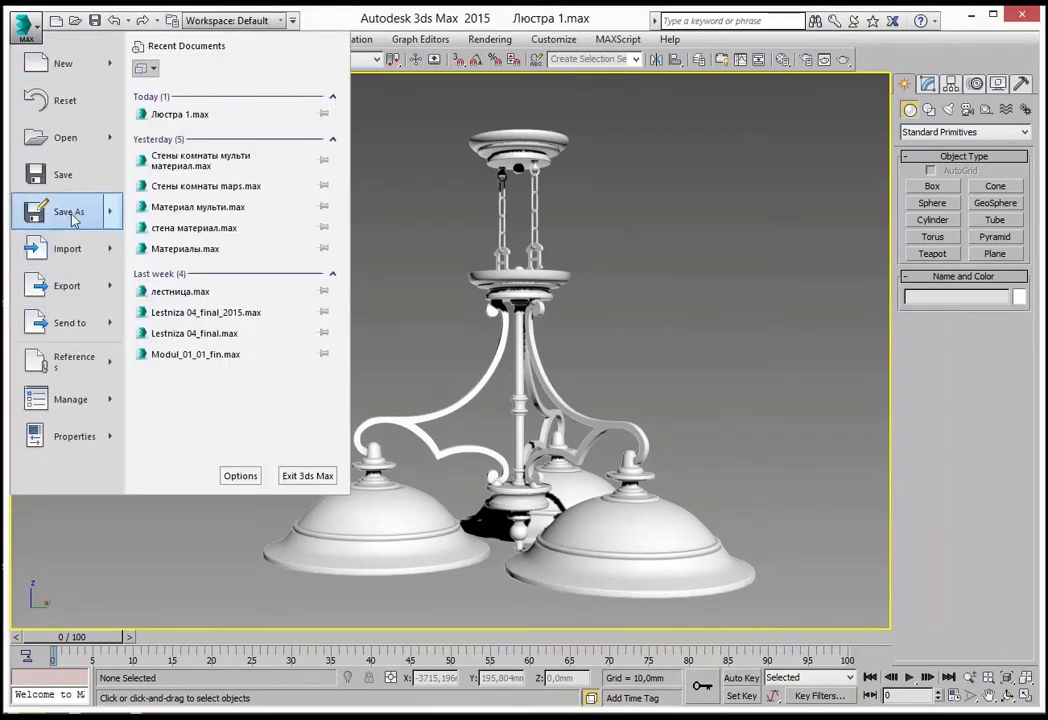
pyautogui.press('Escape')
pyautogui.click(686, 690)
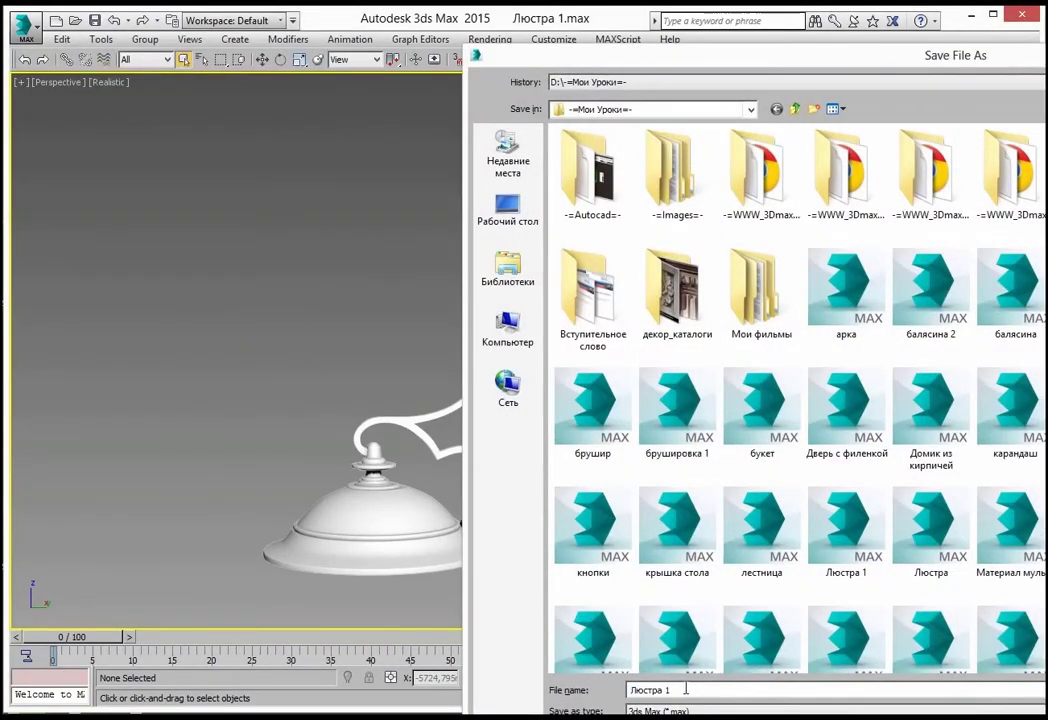
pyautogui.write('_')
pyautogui.press('Return')
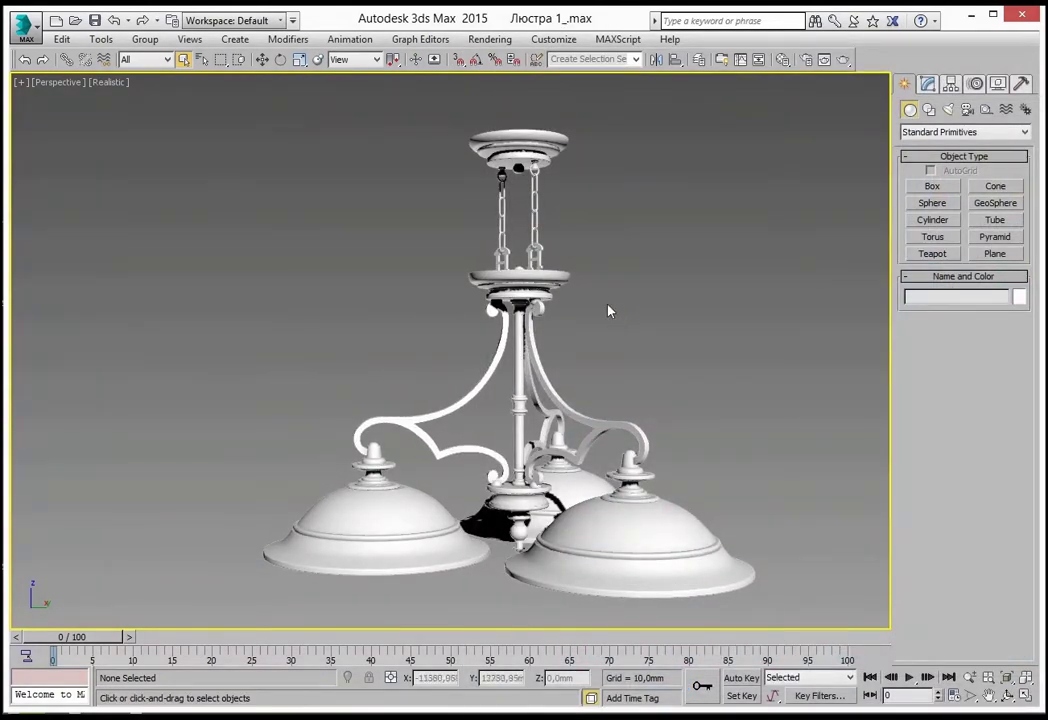
pyautogui.moveTo(578, 325); pyautogui.dragTo(554, 304, button='middle')
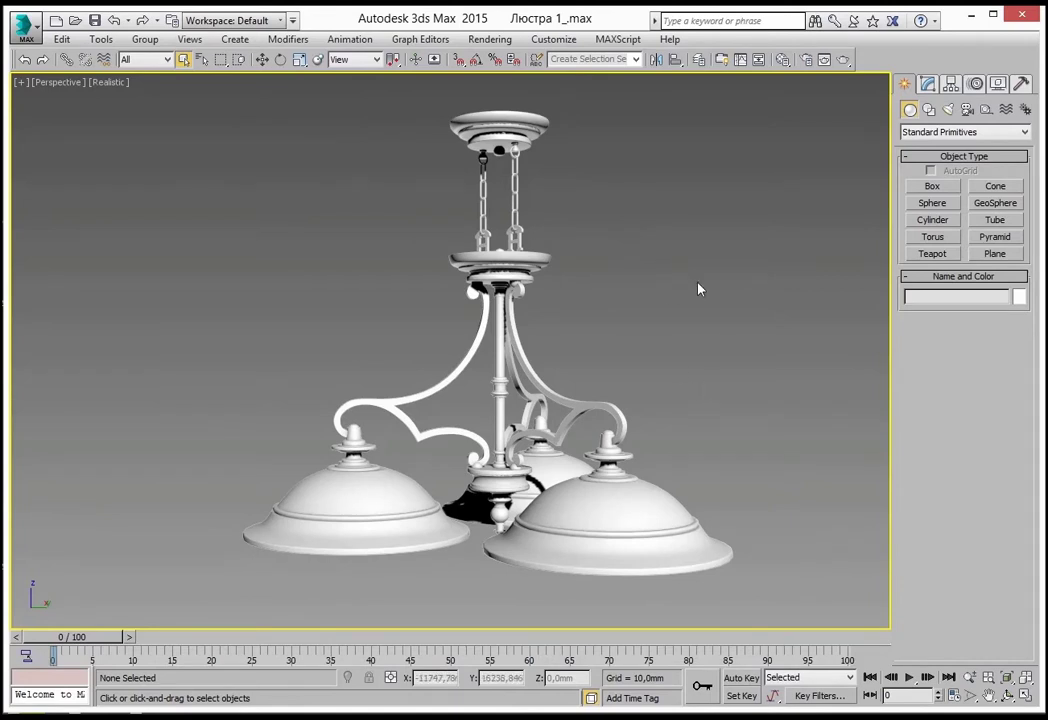
pyautogui.click(620, 500)
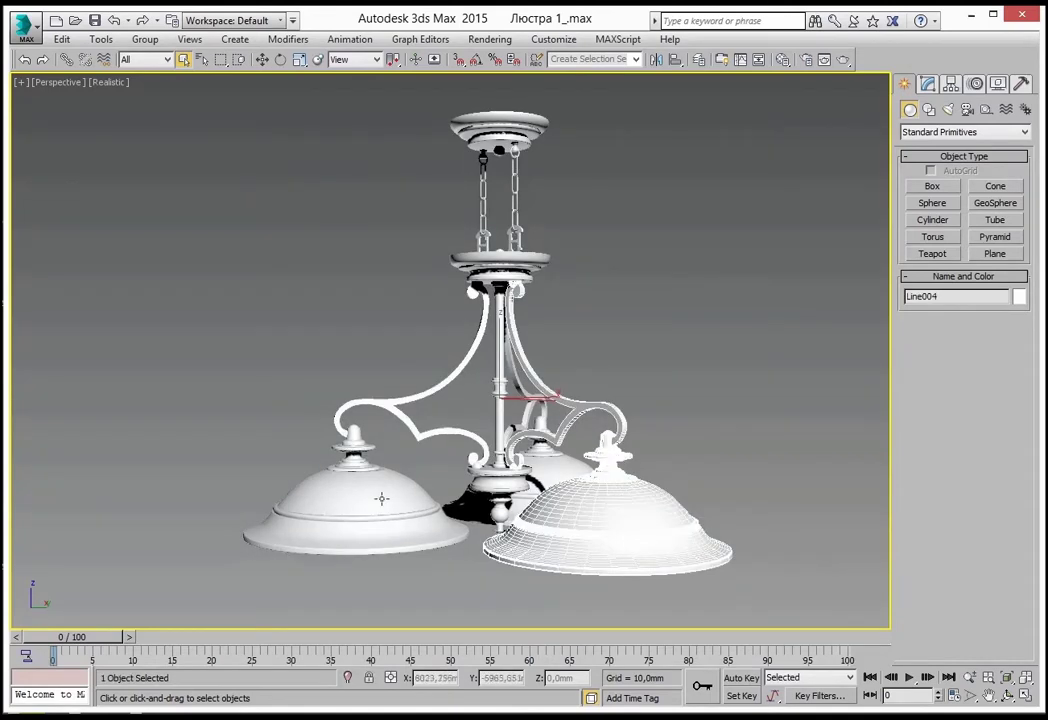
pyautogui.click(381, 497)
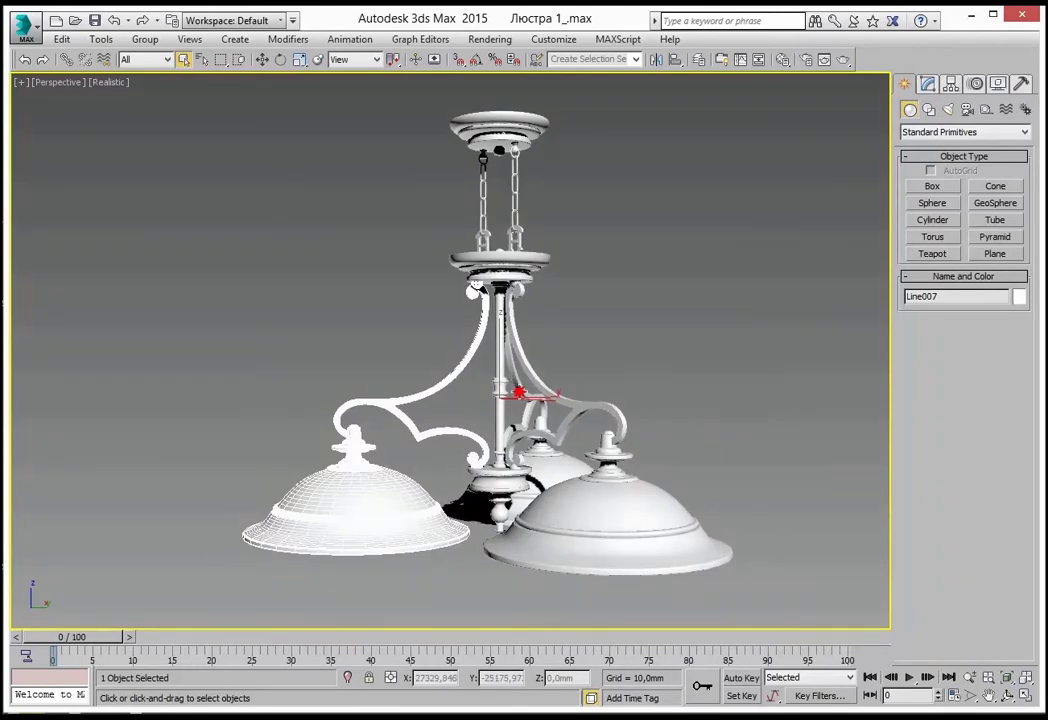
pyautogui.click(500, 388)
pyautogui.click(470, 345)
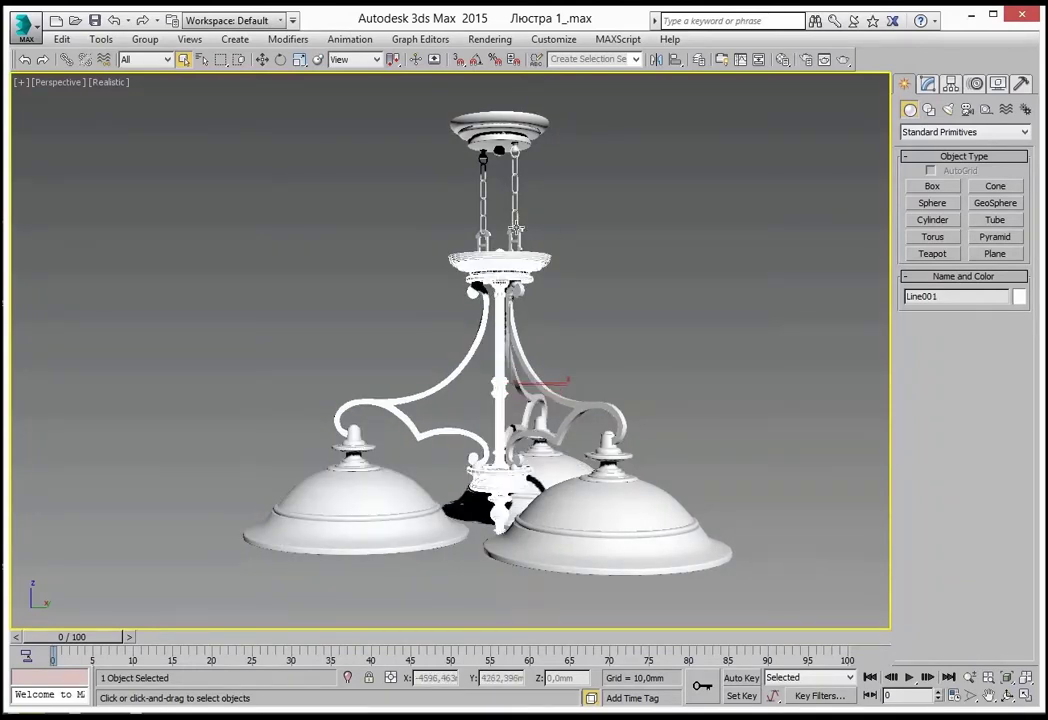
pyautogui.click(482, 207)
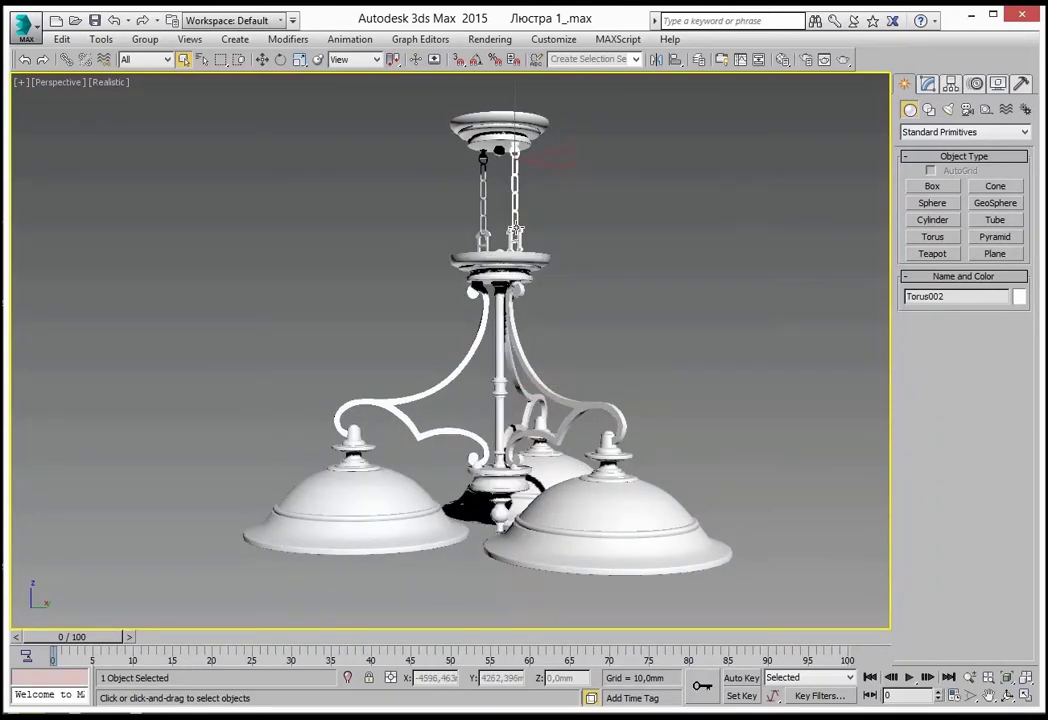
pyautogui.click(505, 131)
pyautogui.moveTo(634, 393); pyautogui.dragTo(641, 374, button='middle')
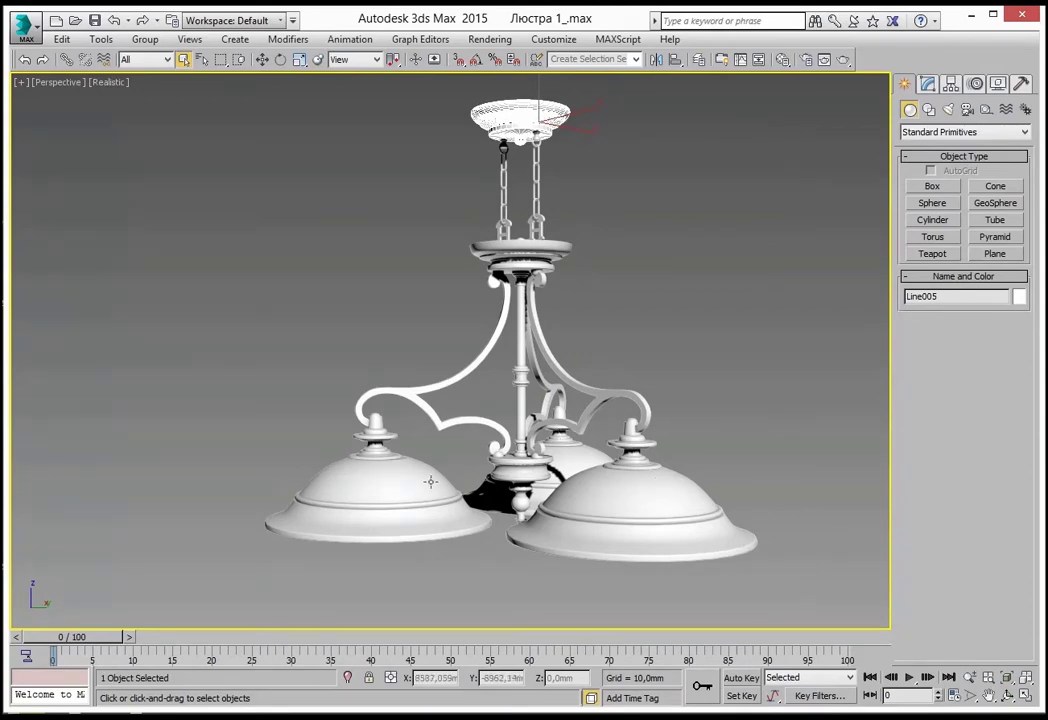
pyautogui.click(386, 480)
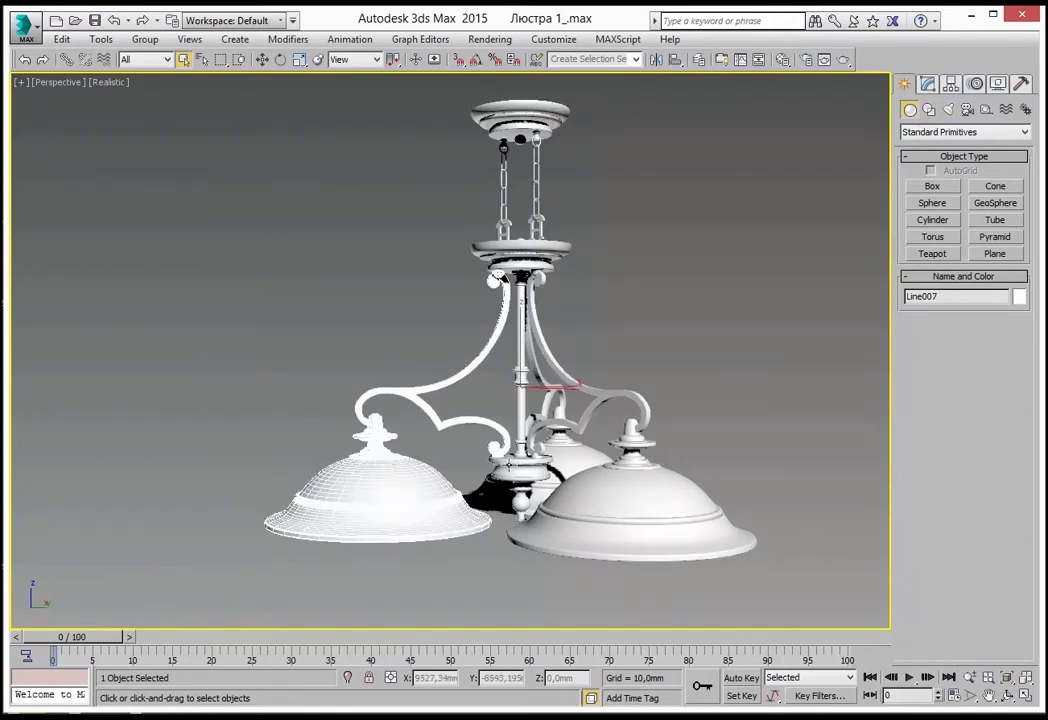
pyautogui.click(468, 378)
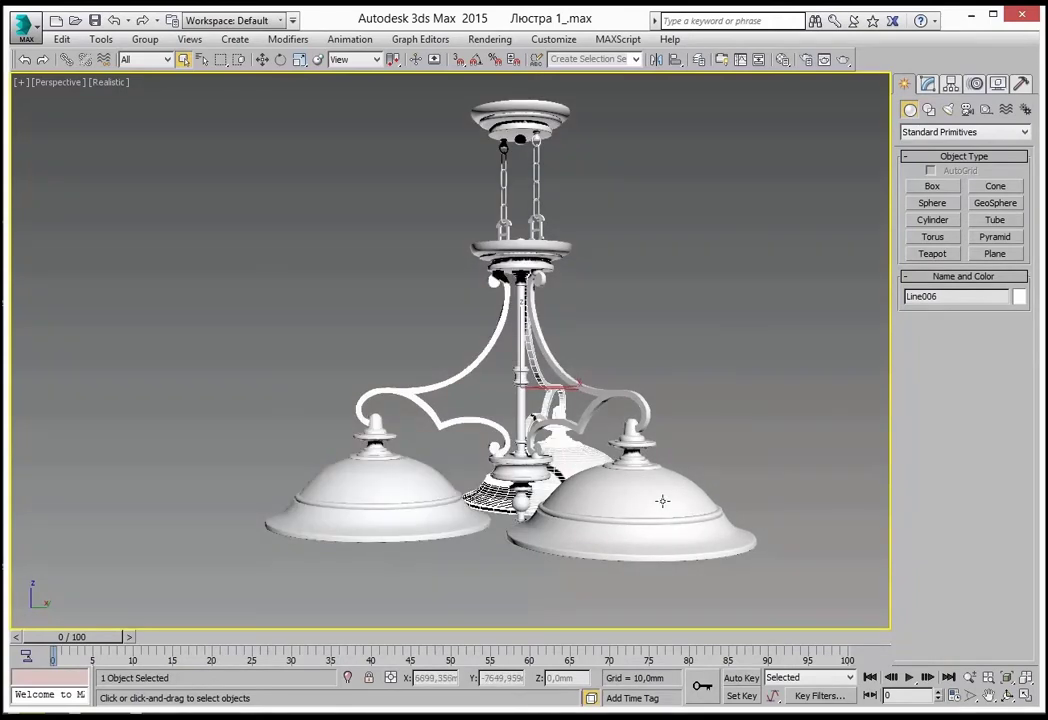
pyautogui.click(662, 501)
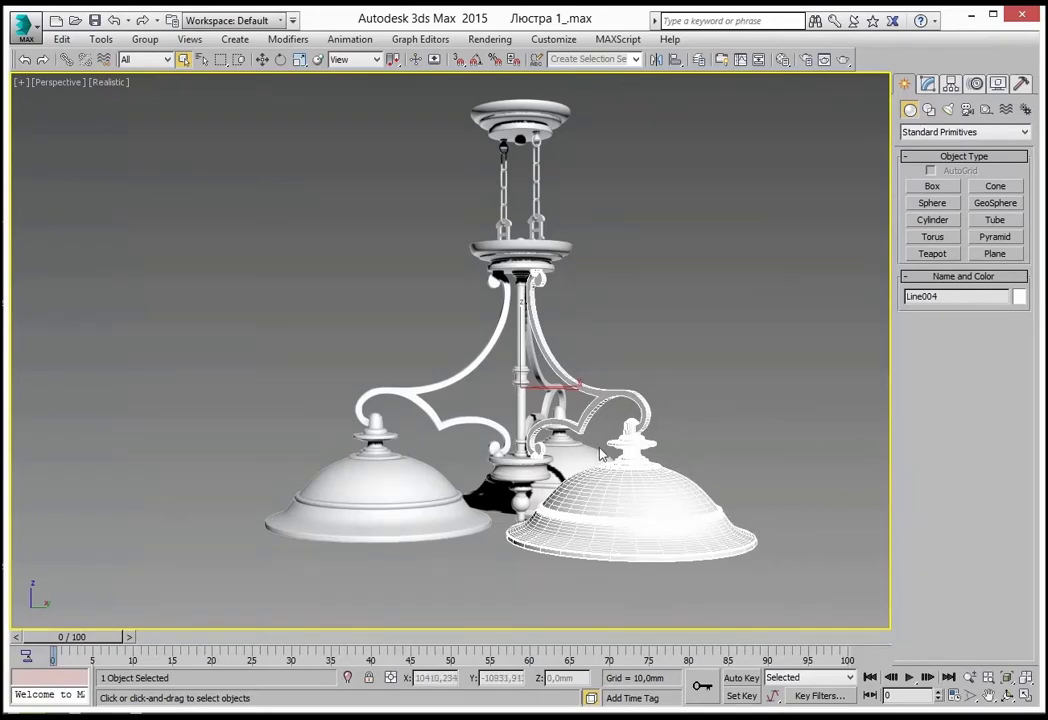
# Delete the left lamp arm with its shade and the rear lamp shade.
pyautogui.click(434, 386)
pyautogui.press('Delete')
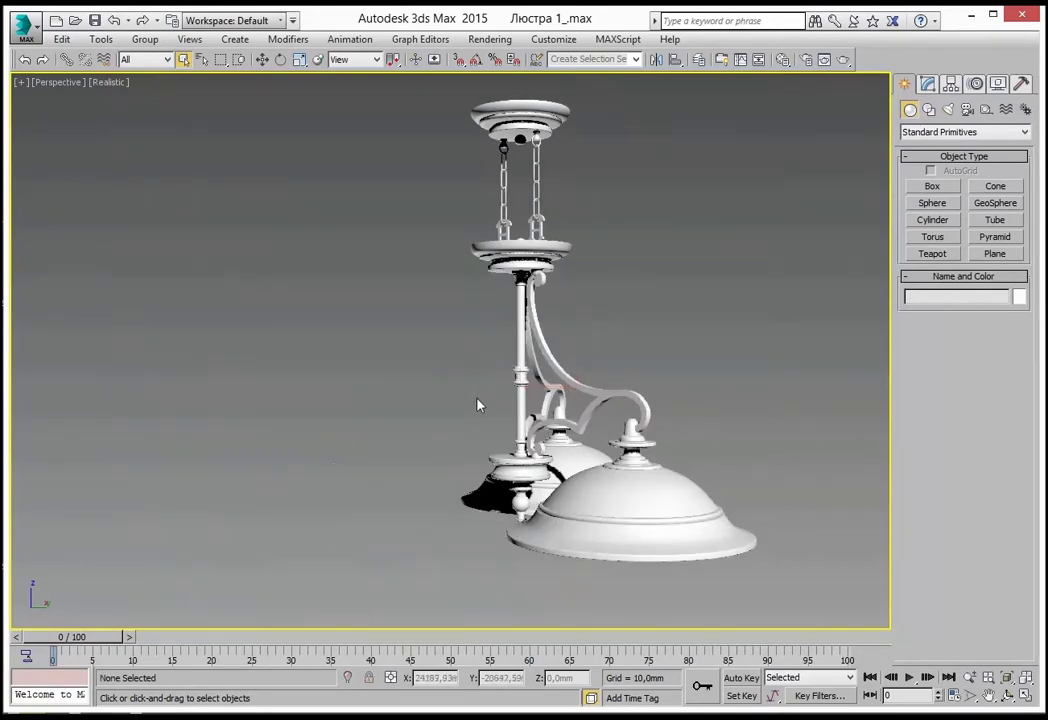
pyautogui.click(571, 454)
pyautogui.press('Delete')
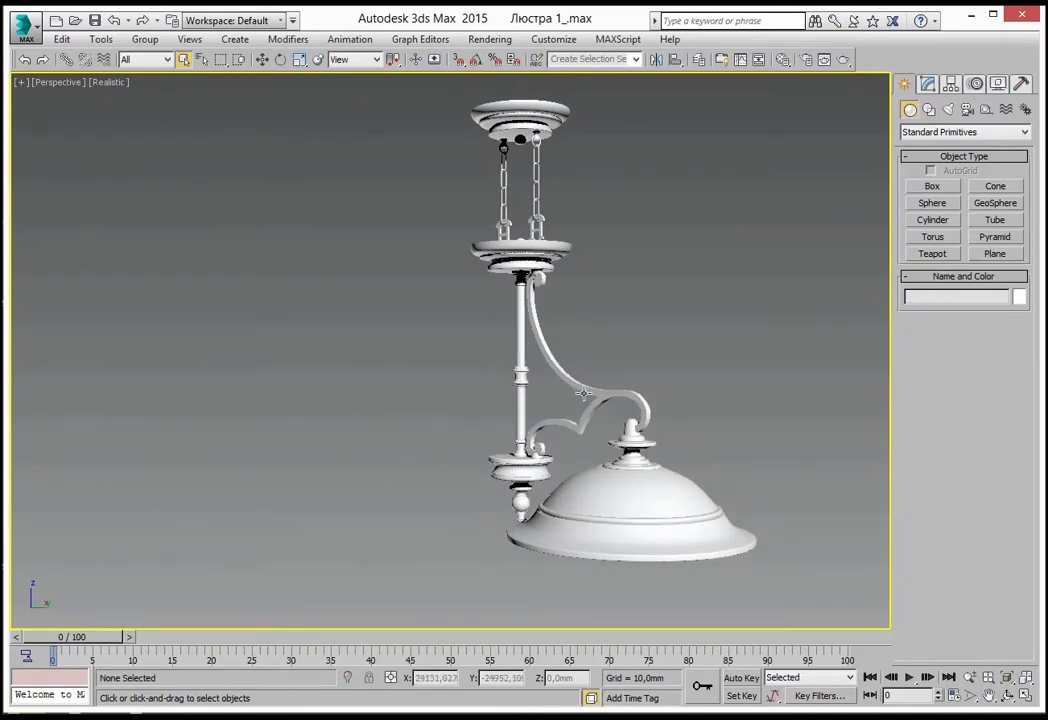
# Select the central column Line001 and show its Lathe settings (360°, 32 segments).
pyautogui.keyDown('alt'); pyautogui.moveTo(557, 411); pyautogui.dragTo(642, 444, button='middle'); pyautogui.keyUp('alt')
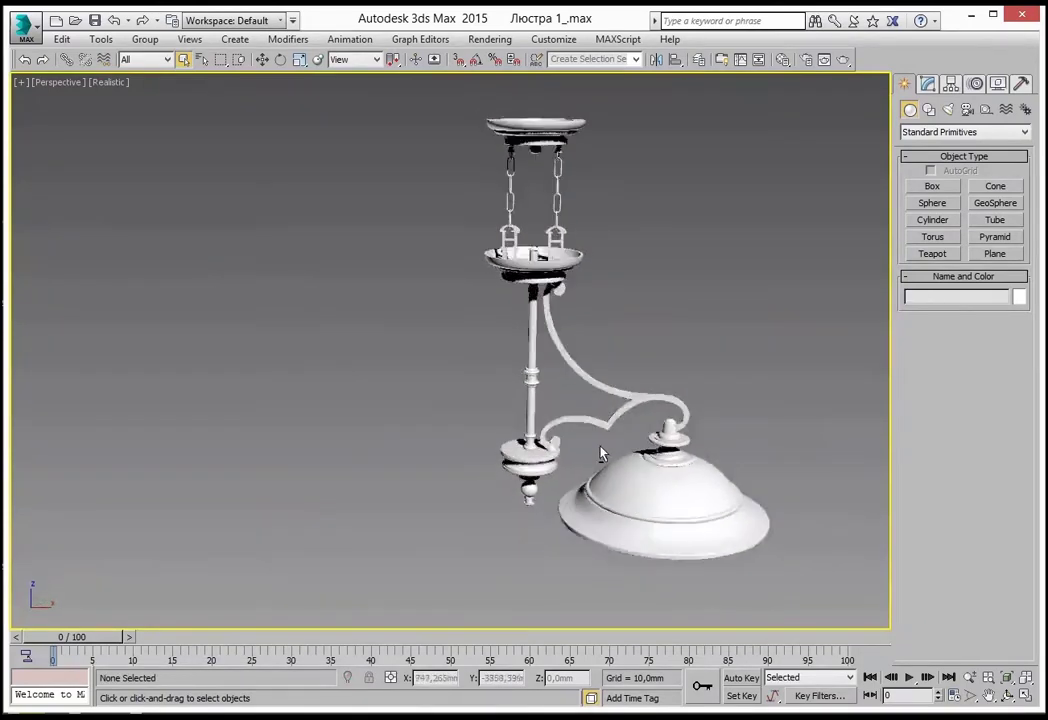
pyautogui.scroll(3, 517, 383)
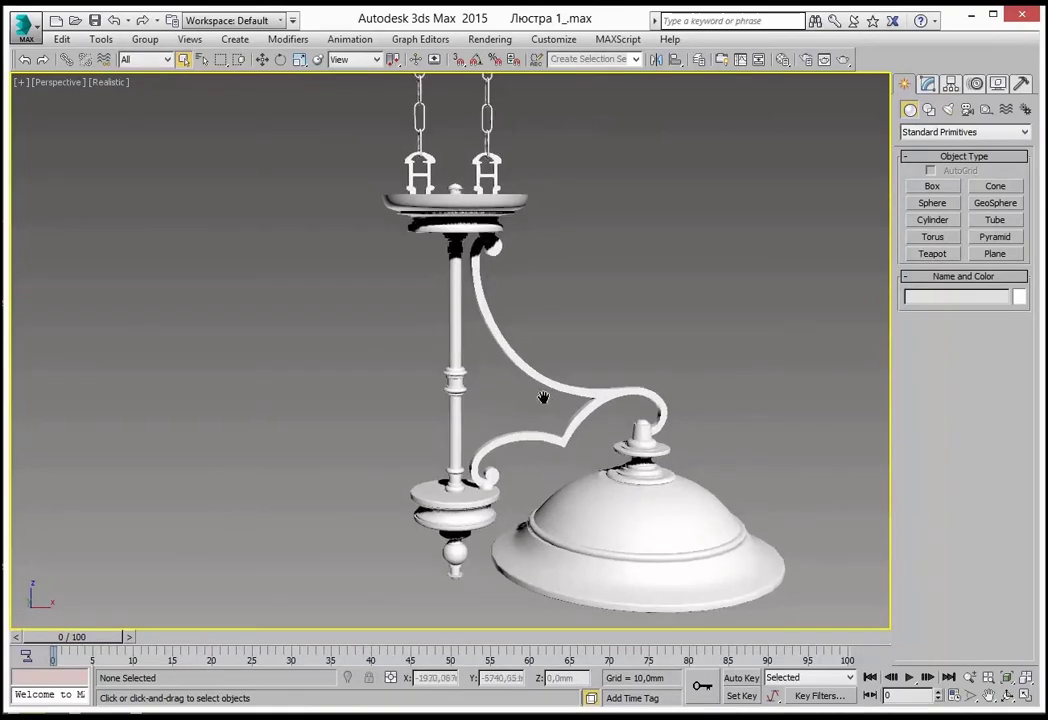
pyautogui.click(410, 210)
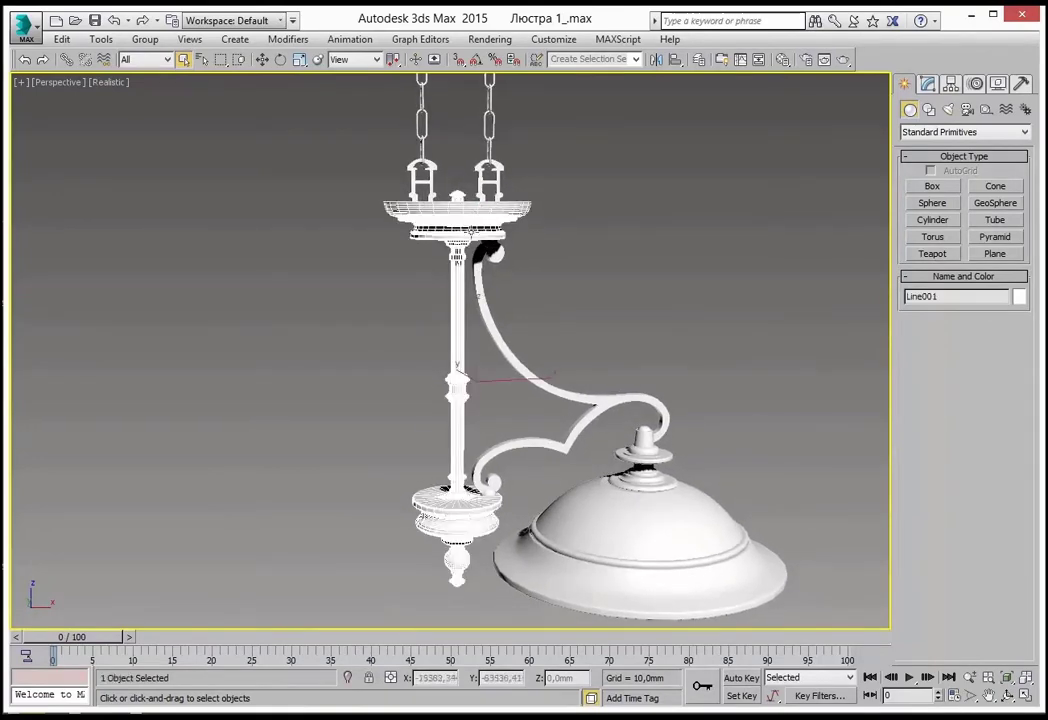
pyautogui.moveTo(523, 257)
pyautogui.mouseDown(button='middle')
pyautogui.moveTo(546, 345)
pyautogui.moveTo(577, 283)
pyautogui.mouseUp(button='middle')
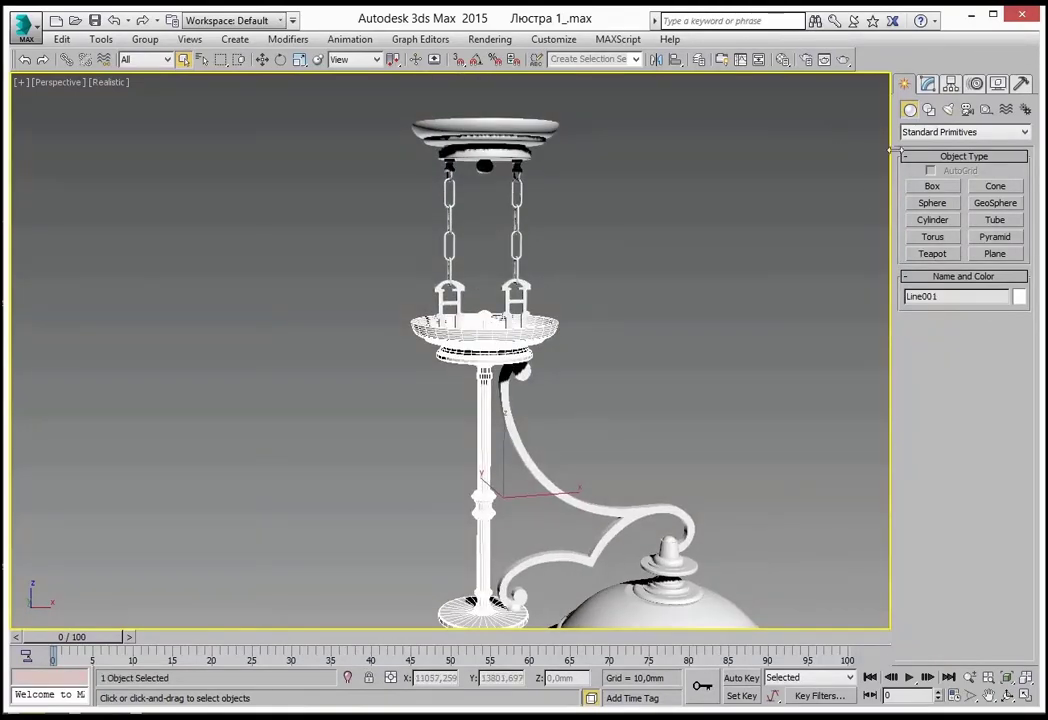
pyautogui.click(928, 83)
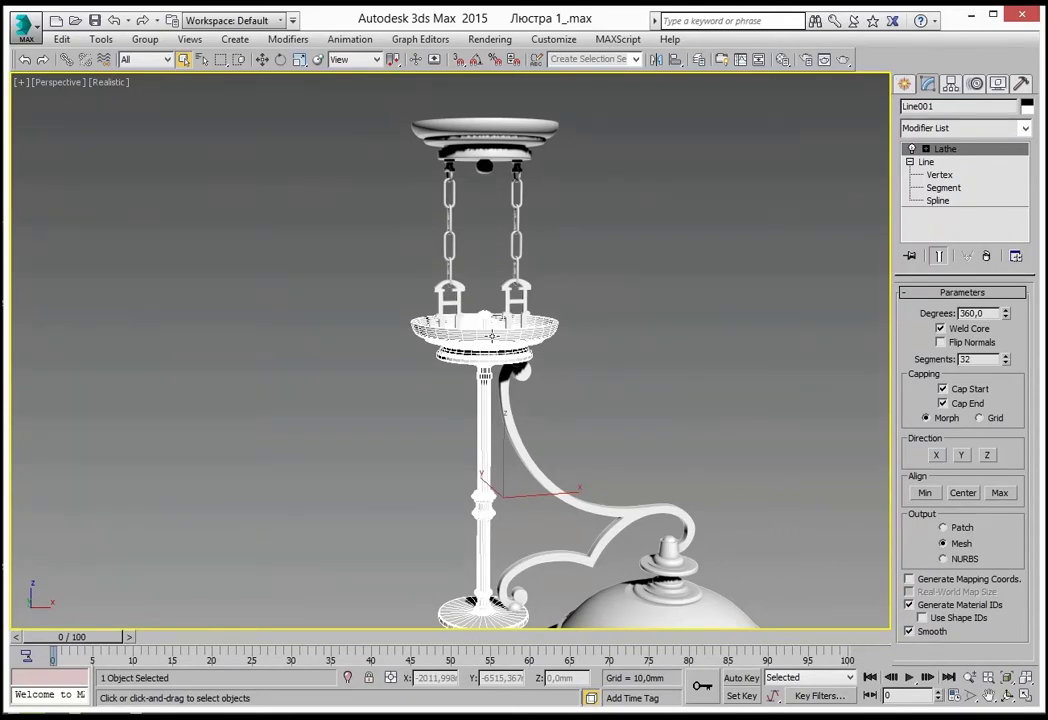
# Convert the column to Editable Poly and attach both chains and the ceiling canopy.
pyautogui.rightClick(492, 336)
pyautogui.moveTo(522, 494)
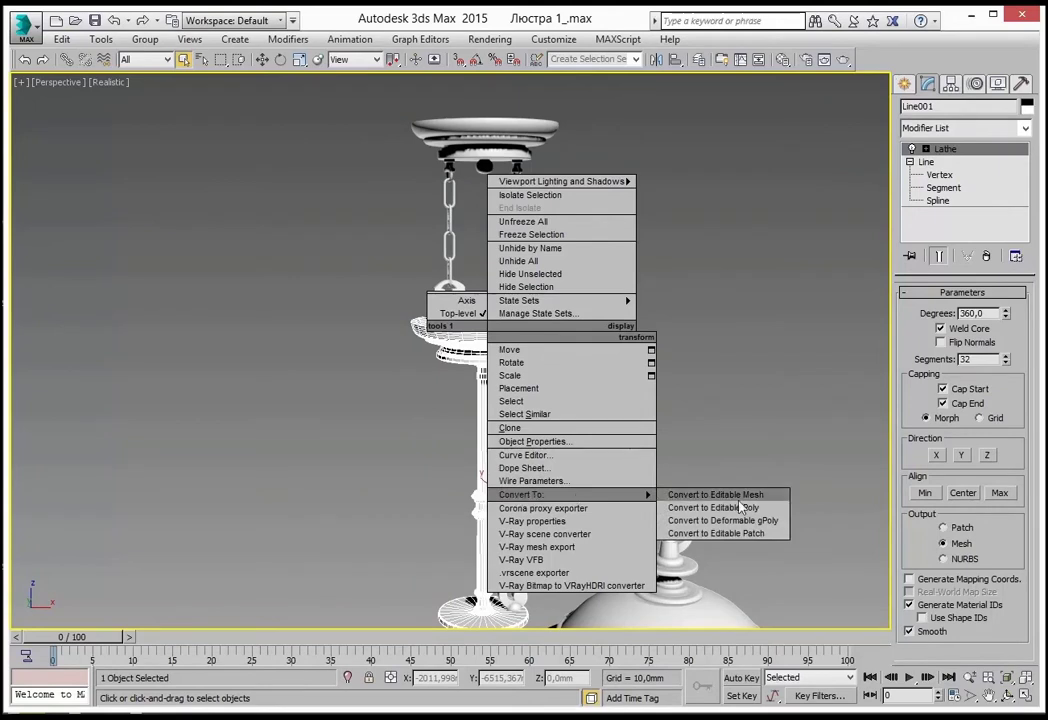
pyautogui.click(728, 508)
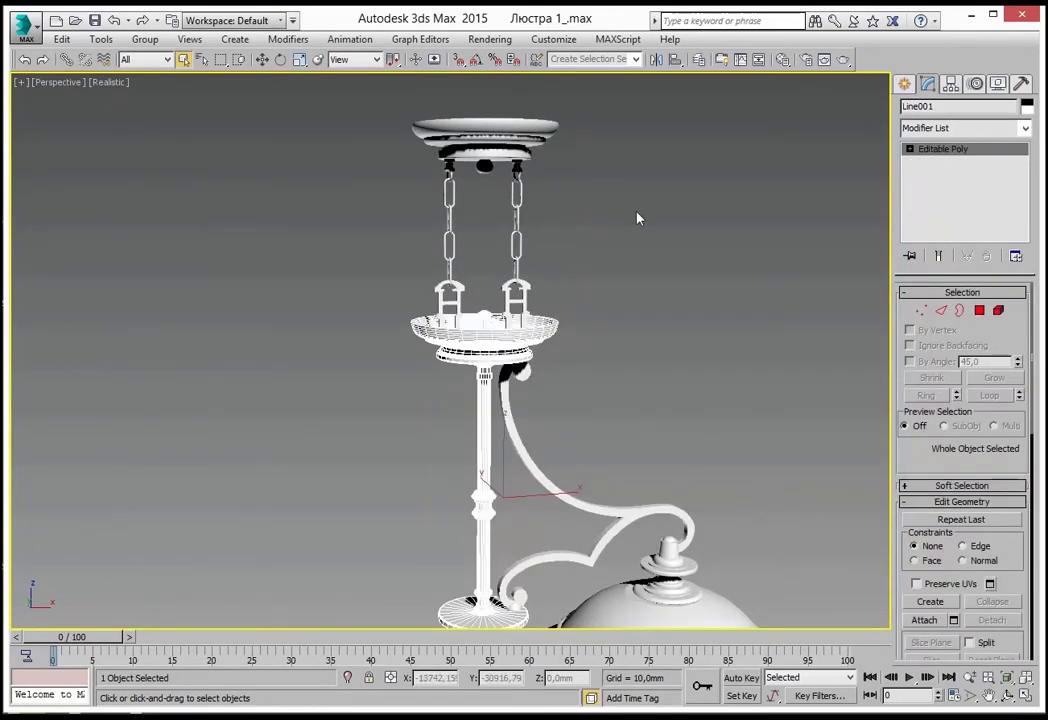
pyautogui.scroll(-5, 928, 452)
pyautogui.click(924, 391)
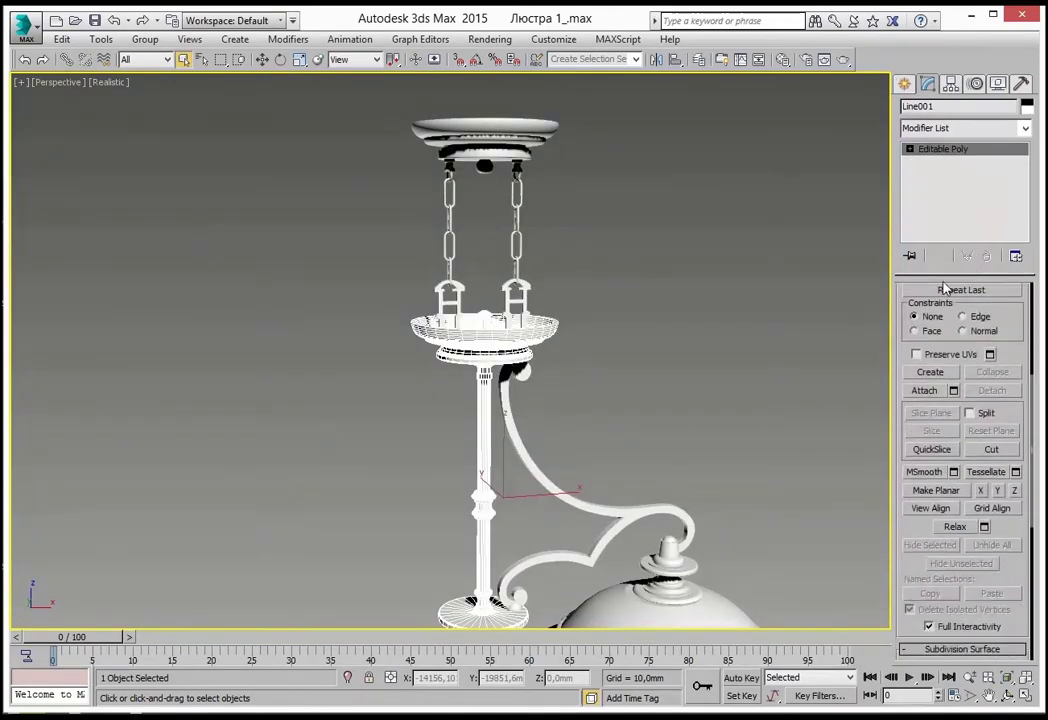
pyautogui.click(510, 268)
pyautogui.click(450, 262)
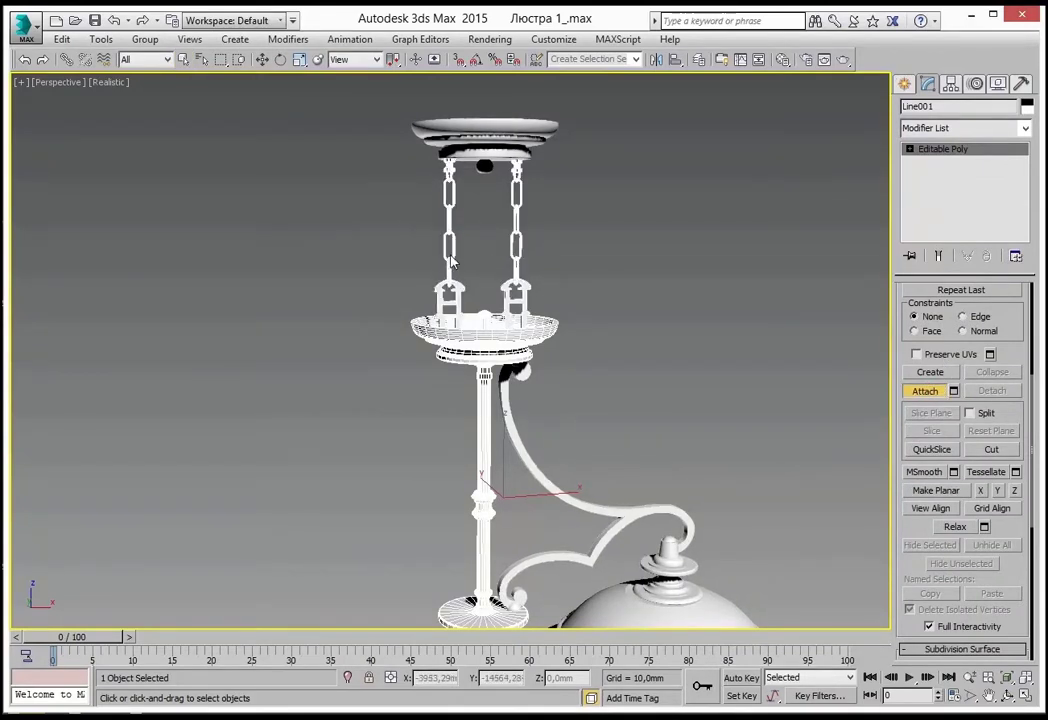
pyautogui.click(482, 158)
# Reframe the view on the remaining lamp and switch to the Move tool.
pyautogui.moveTo(634, 172)
pyautogui.mouseDown(button='middle')
pyautogui.moveTo(622, 119)
pyautogui.moveTo(608, 297)
pyautogui.moveTo(648, 157)
pyautogui.moveTo(662, 340)
pyautogui.mouseUp(button='middle')
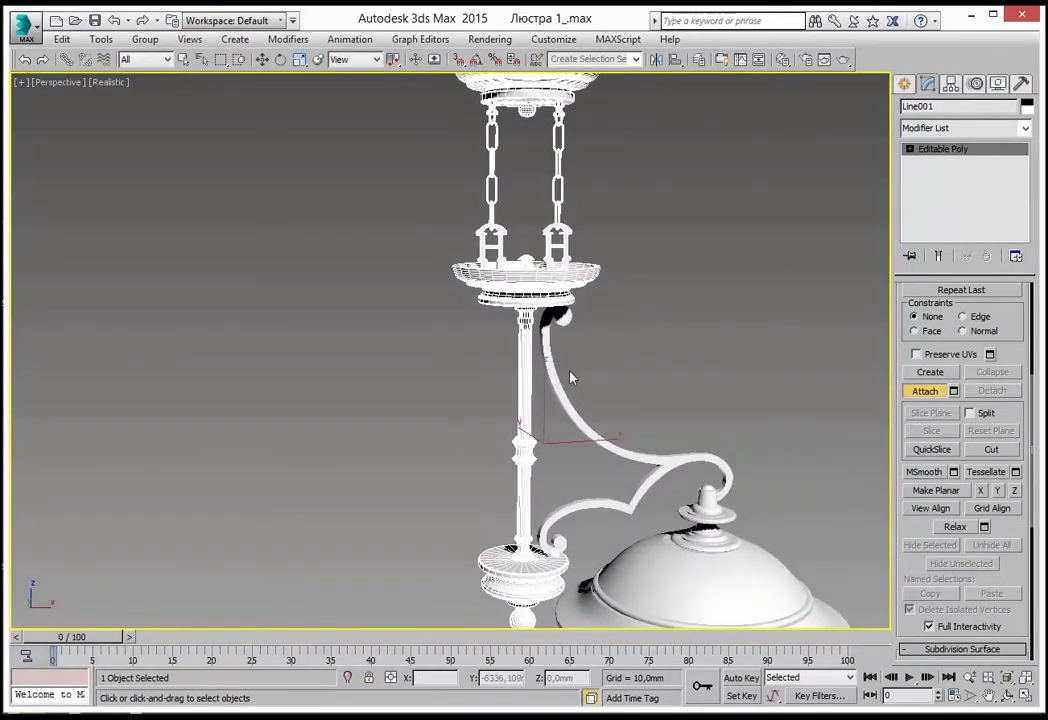
pyautogui.moveTo(669, 399); pyautogui.dragTo(614, 301, button='middle')
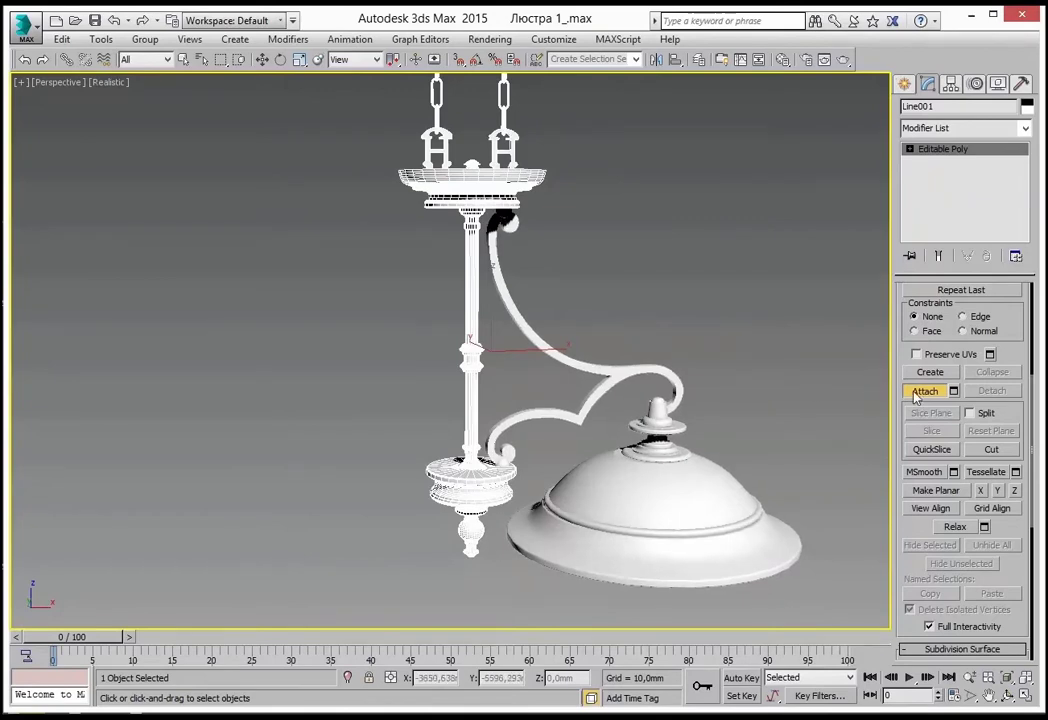
pyautogui.press('w')
pyautogui.moveTo(660, 260); pyautogui.dragTo(651, 262, button='middle')
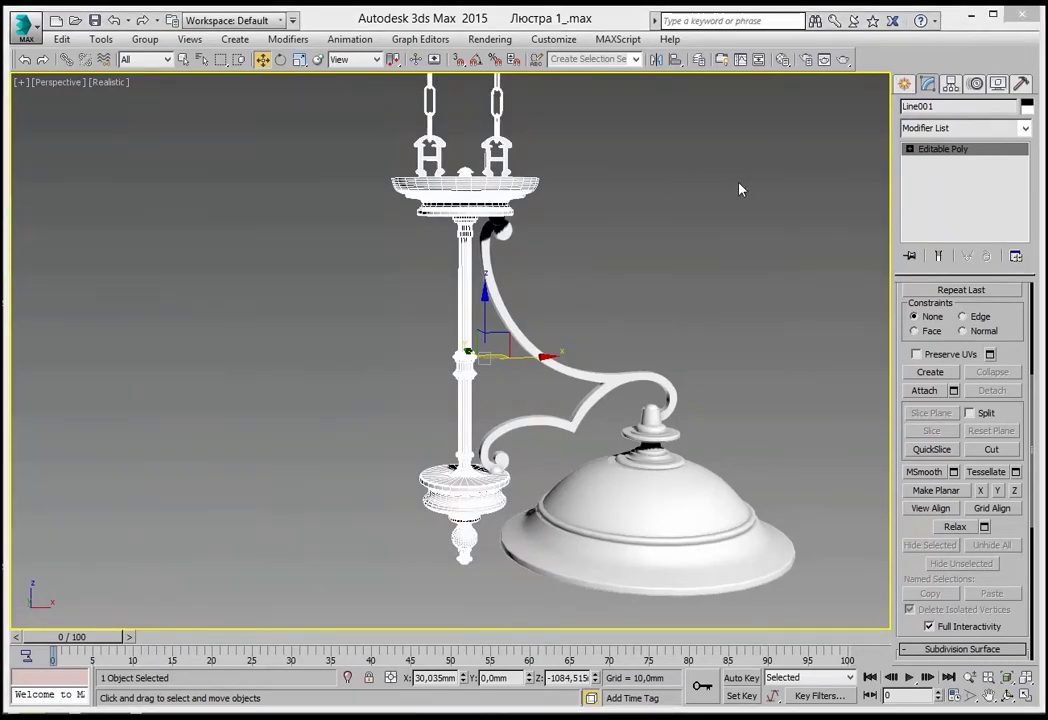
# Open the Material Editor and activate the third sample slot, 03 - Default.
pyautogui.click(783, 59)
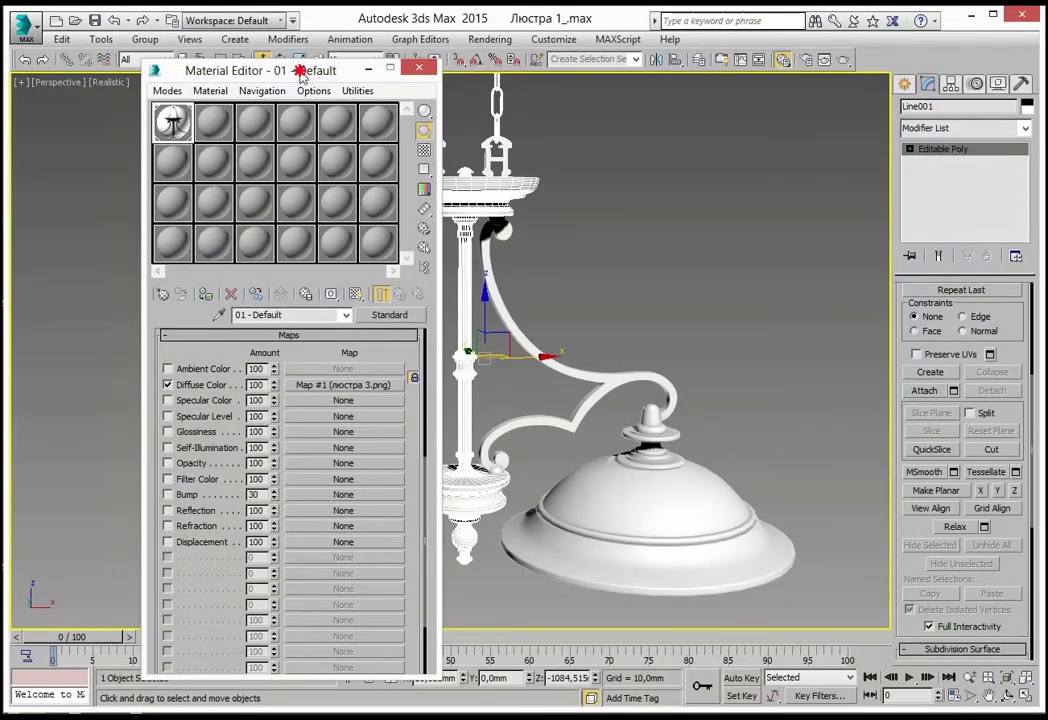
pyautogui.moveTo(300, 70); pyautogui.dragTo(200, 47)
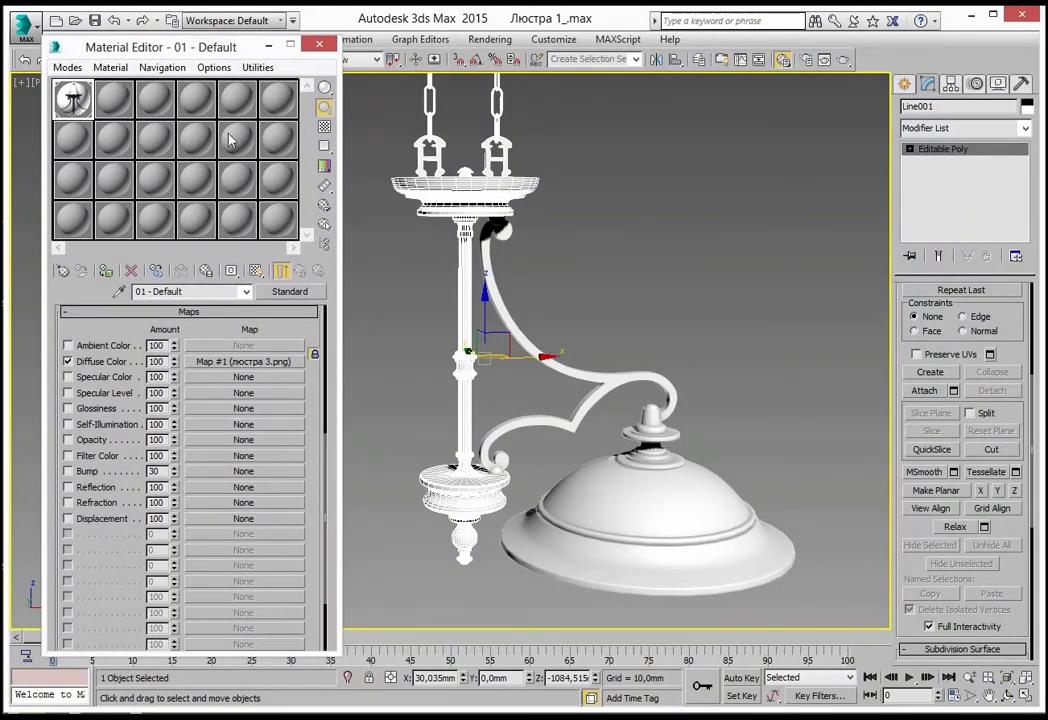
pyautogui.click(153, 108)
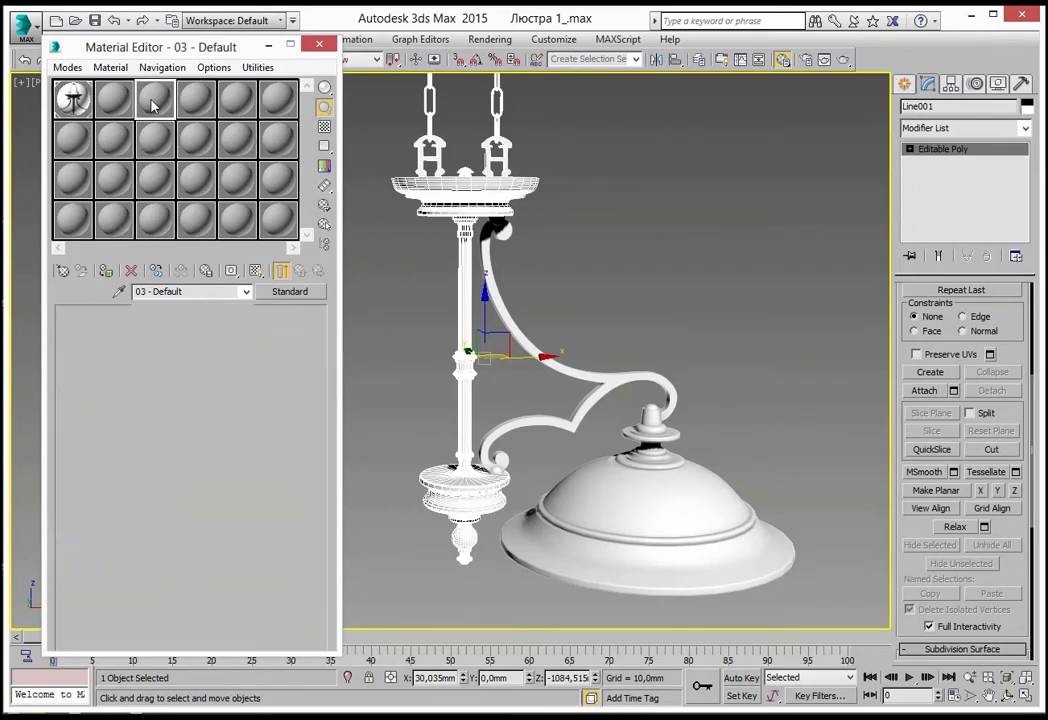
# Change its type to Multi/Sub-Object, keeping the old material as a sub-material.
pyautogui.click(290, 293)
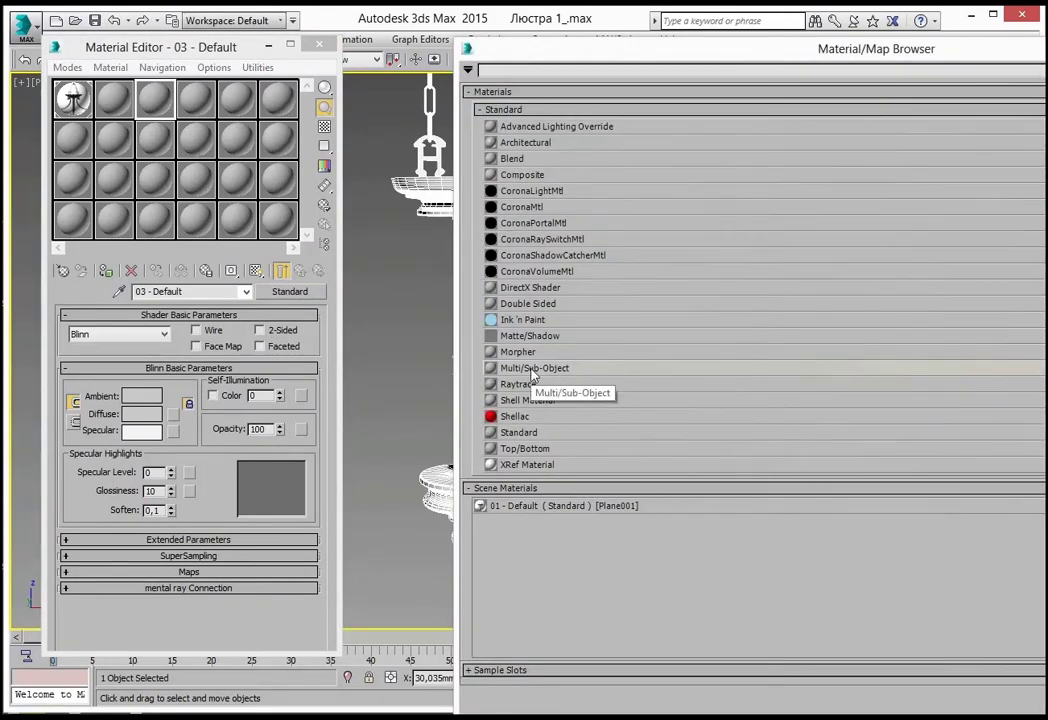
pyautogui.doubleClick(531, 370)
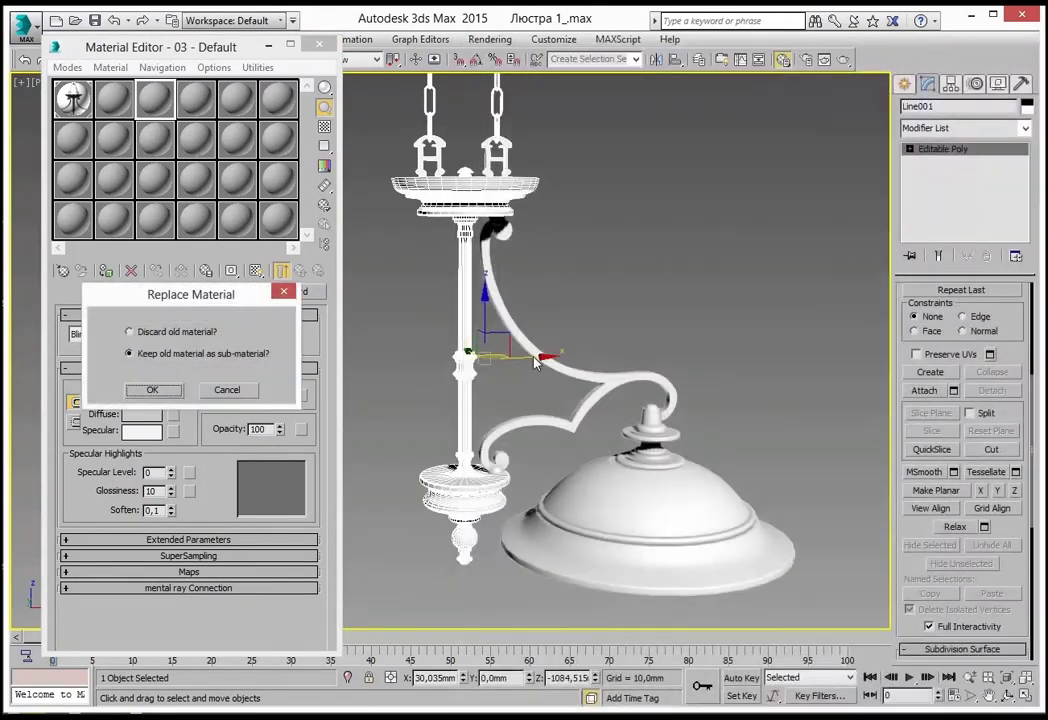
pyautogui.click(152, 386)
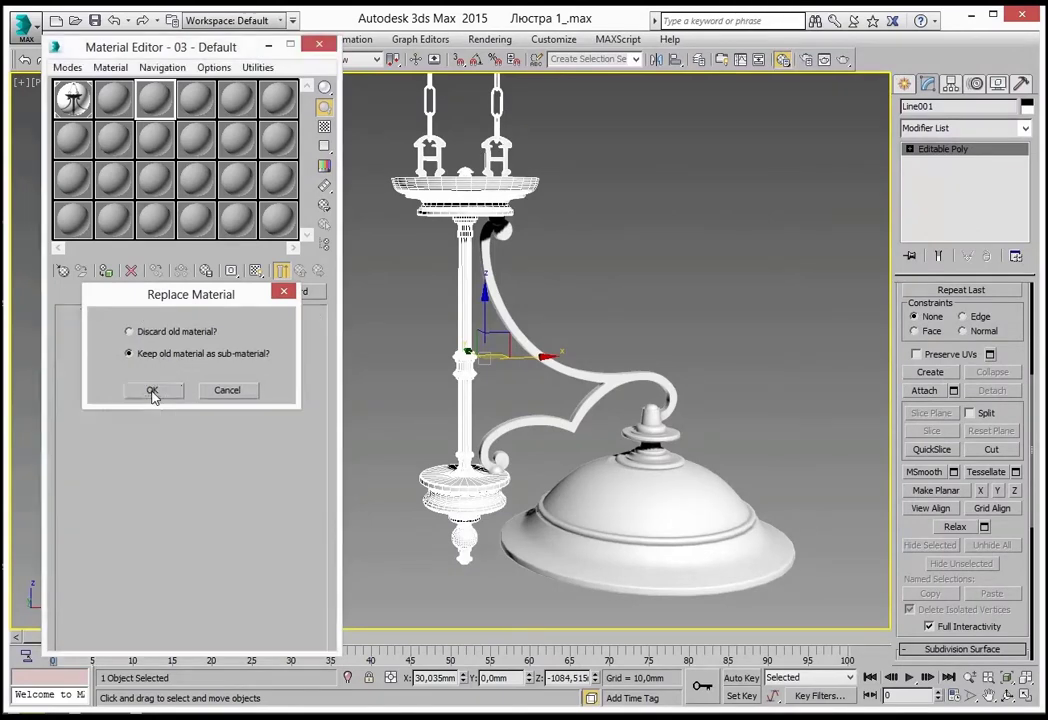
pyautogui.click(155, 389)
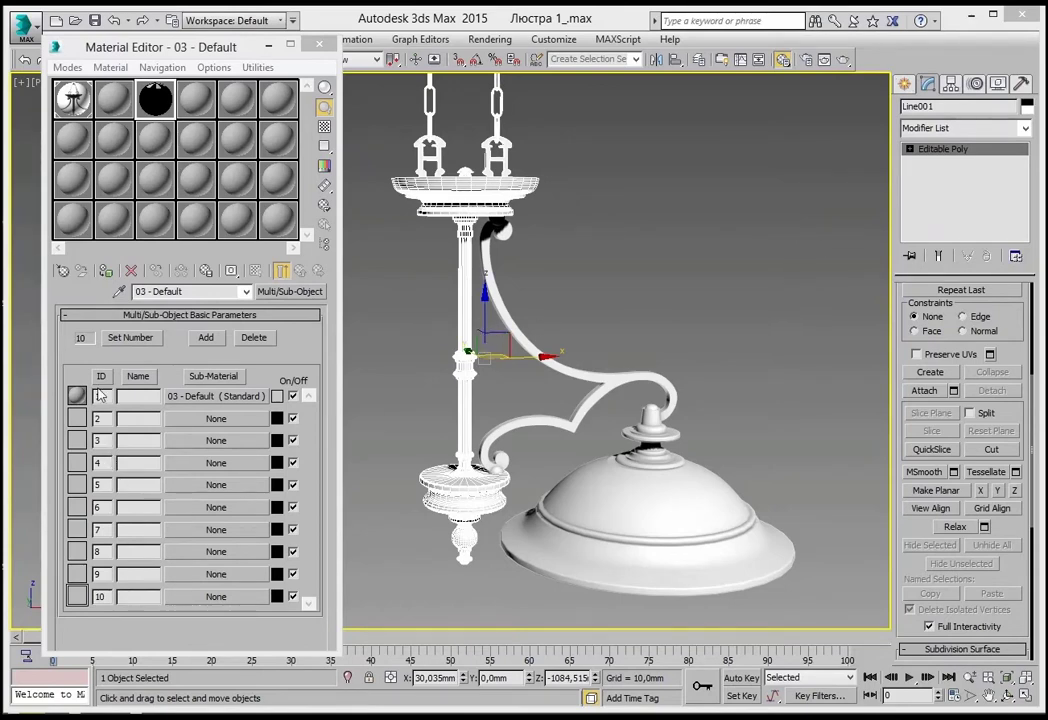
# Set the multi-material's sub-material count to 4 and name it Люстра.
pyautogui.click(131, 339)
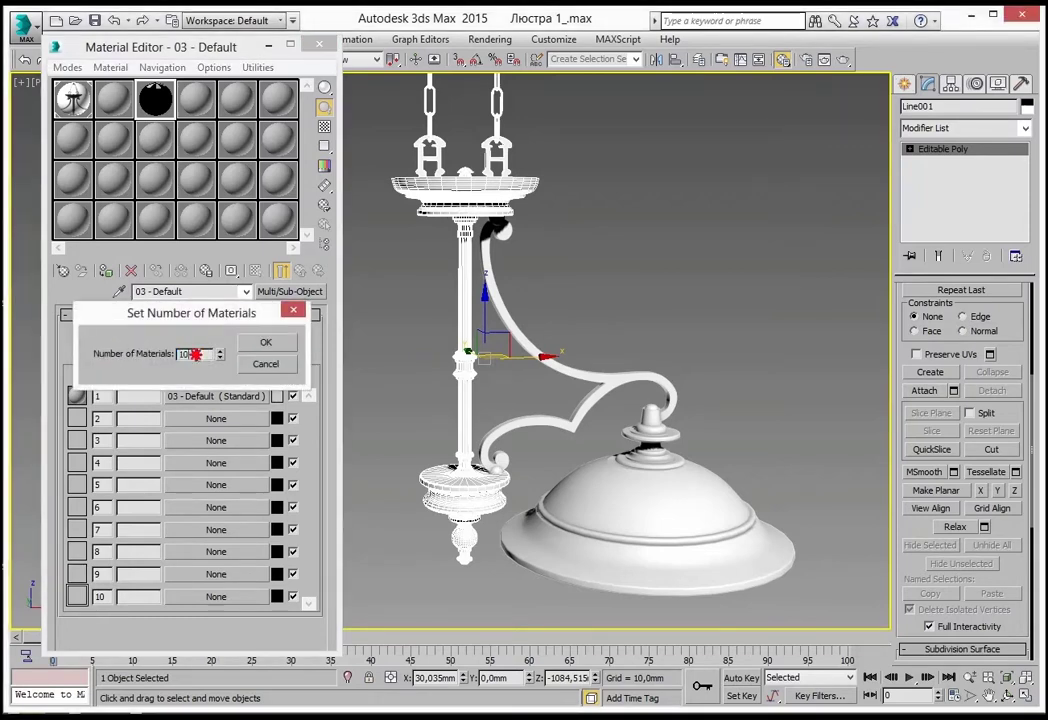
pyautogui.write('4')
pyautogui.click(268, 345)
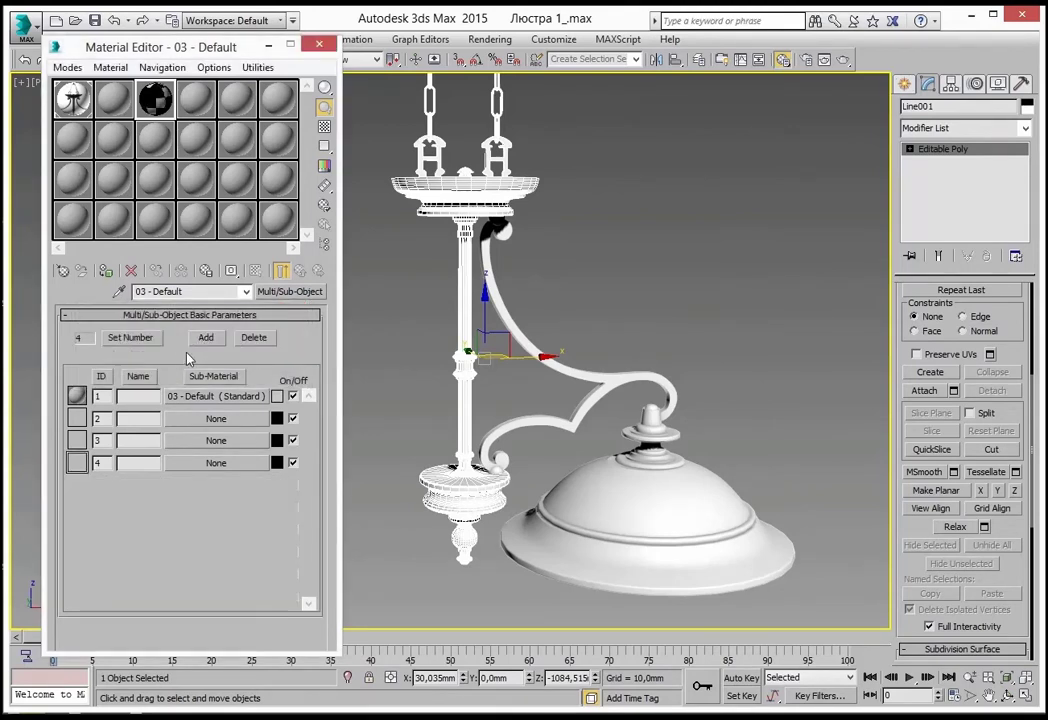
pyautogui.doubleClick(160, 291)
pyautogui.write('Лю')
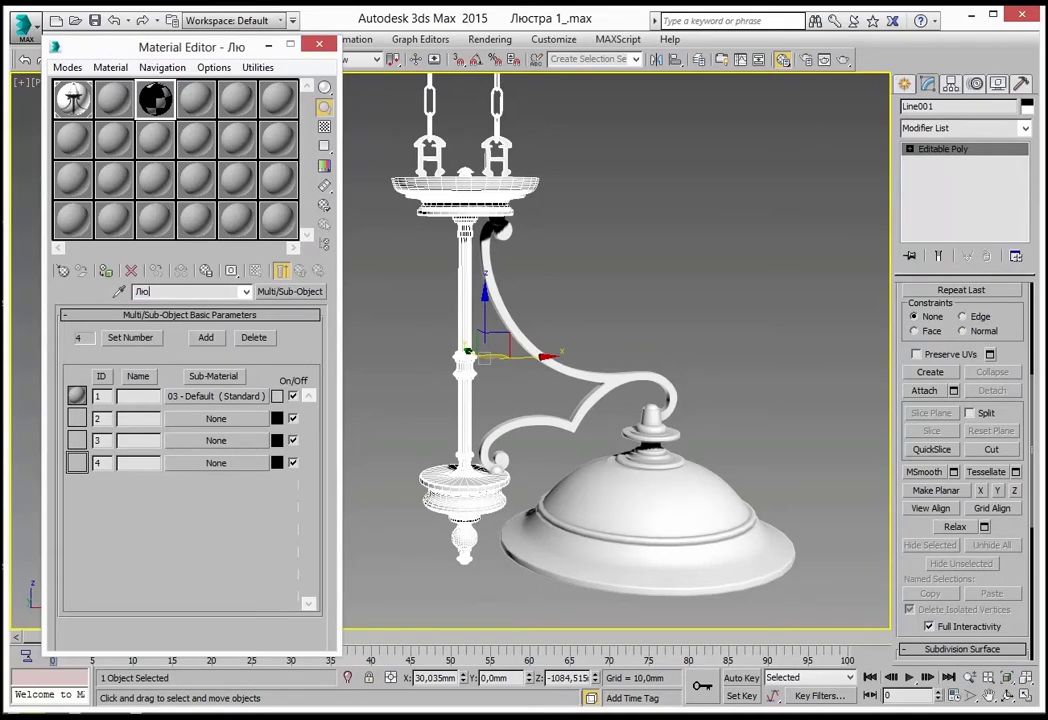
pyautogui.write('стра')
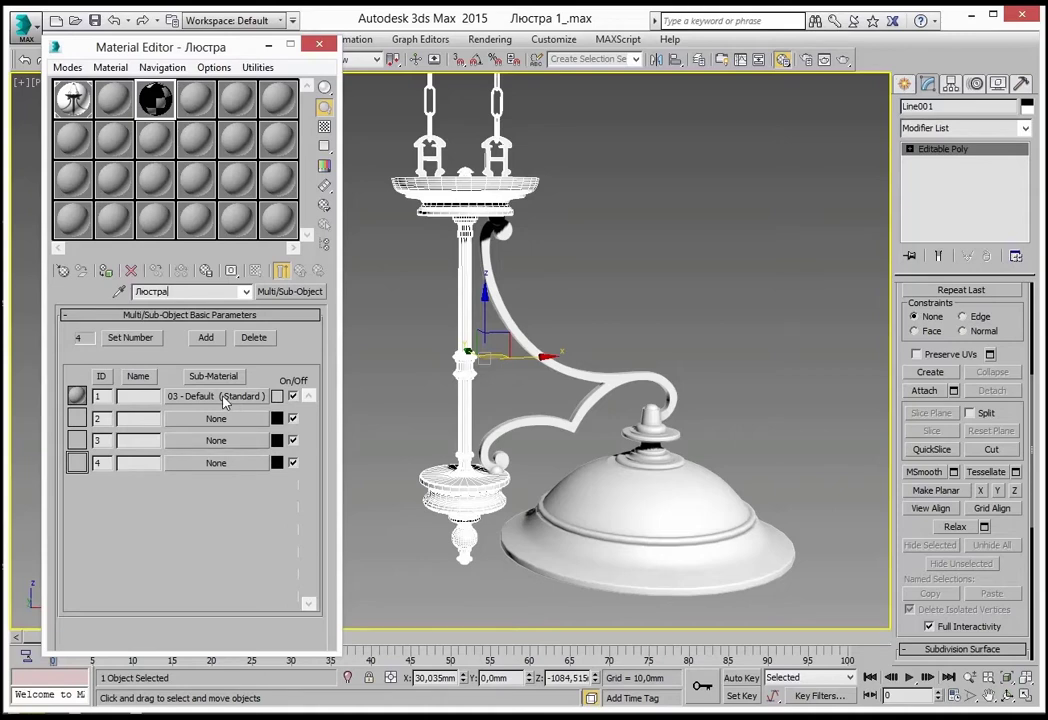
# Open the first sub-material, rename it Золото and switch its shader to Metal.
pyautogui.click(216, 397)
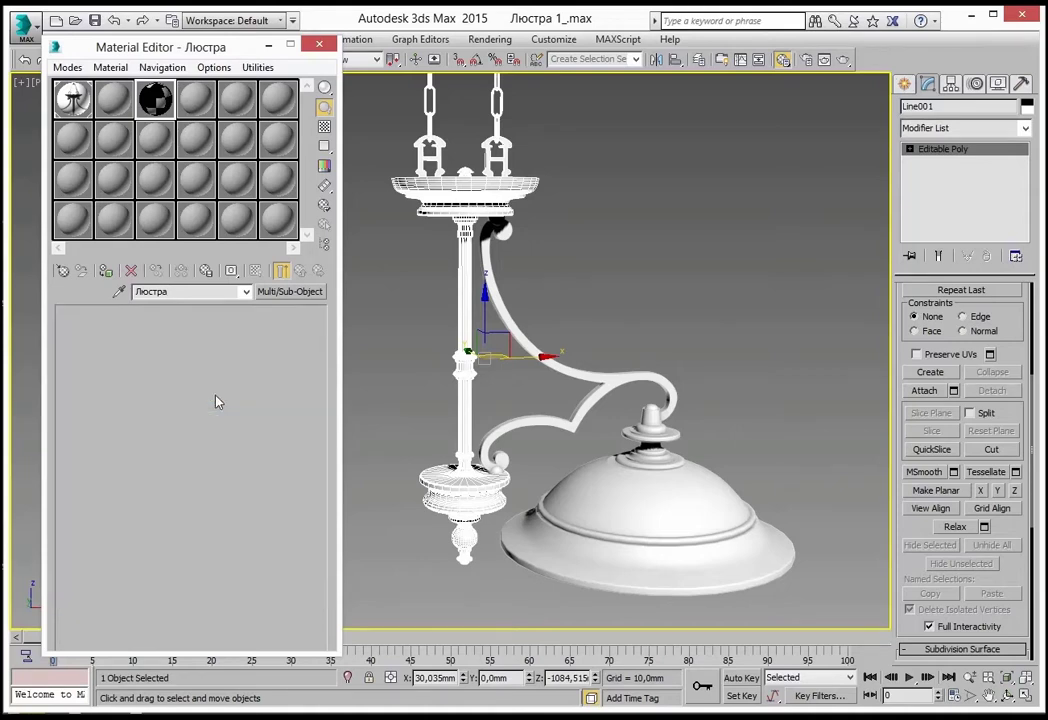
pyautogui.click(205, 291)
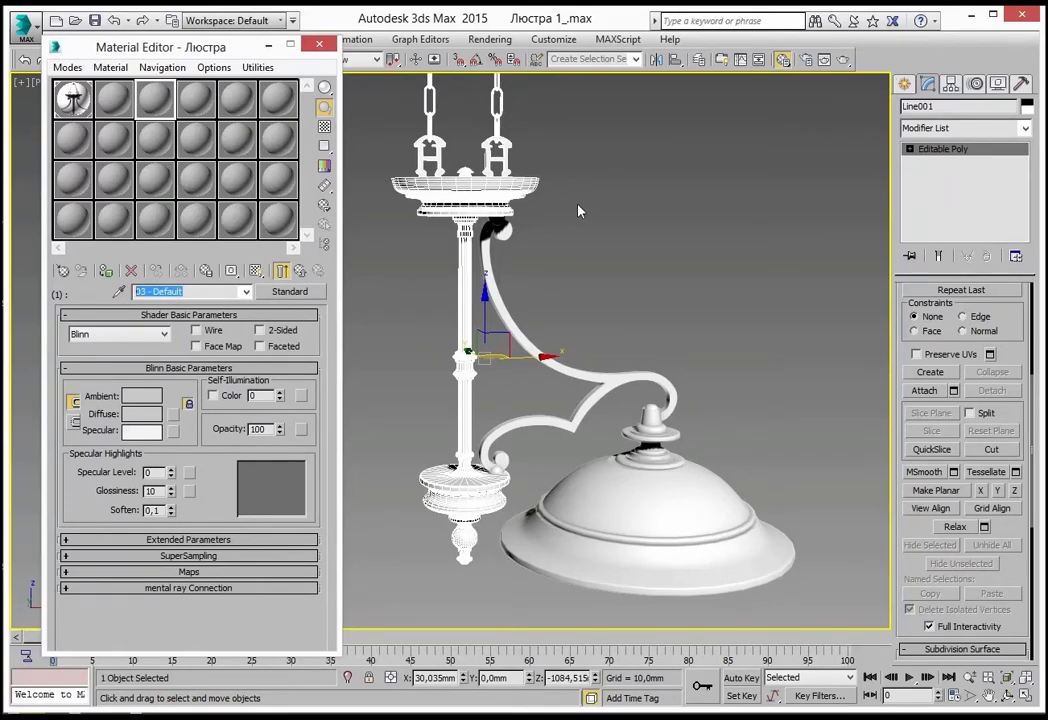
pyautogui.write('3')
pyautogui.write('ото')
pyautogui.click(119, 336)
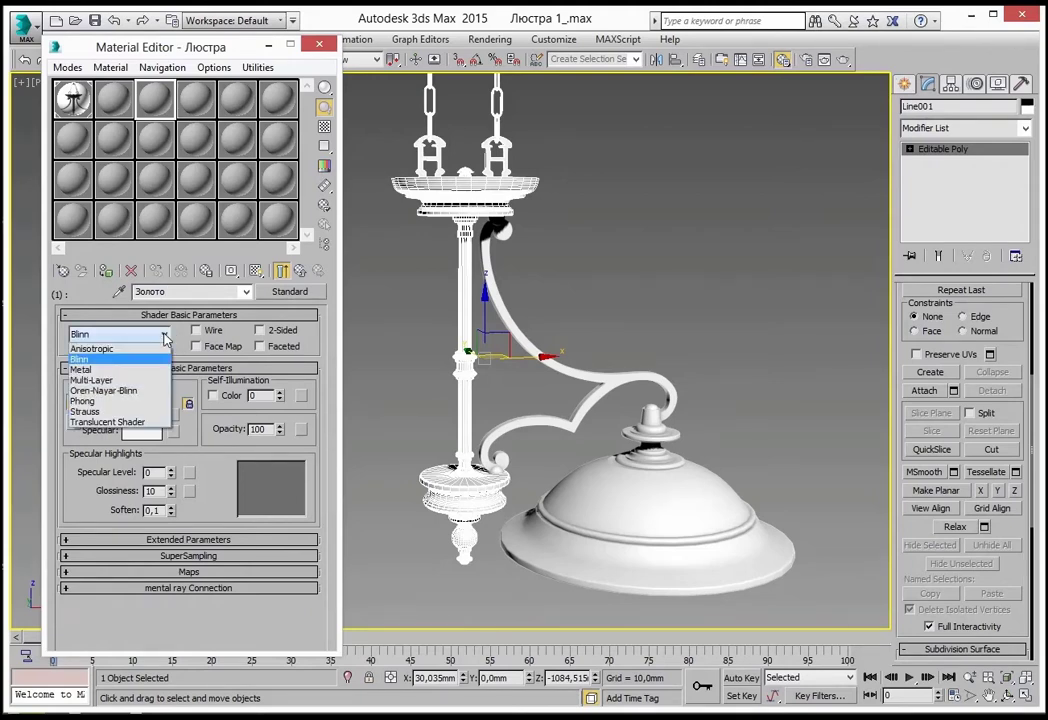
pyautogui.click(86, 369)
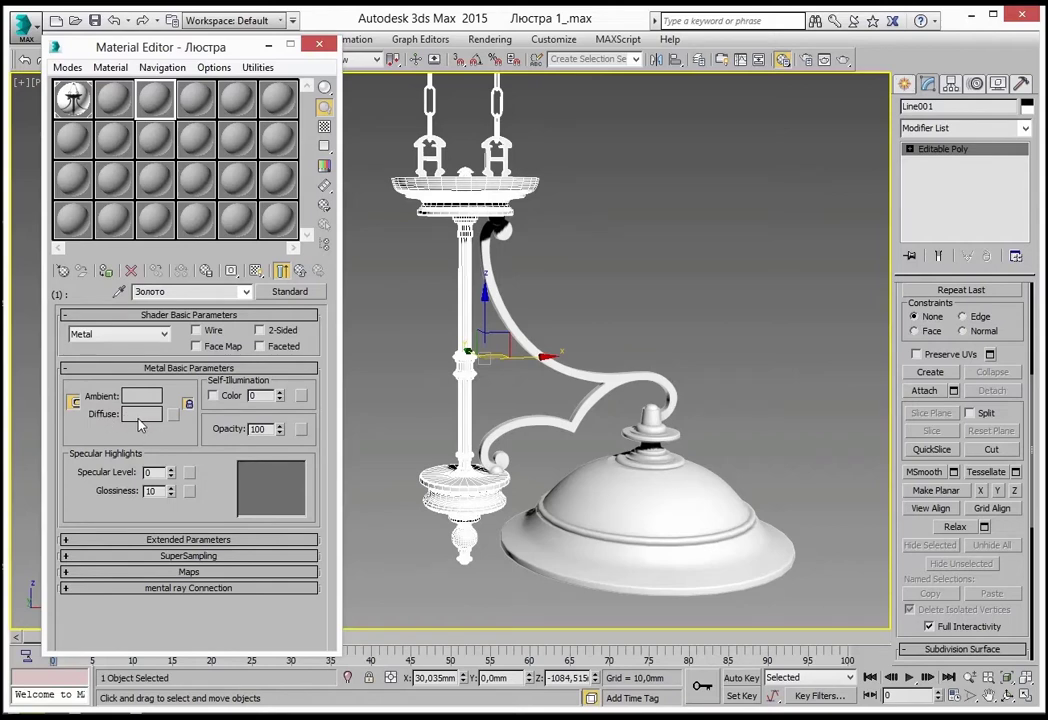
# Set Золото's diffuse colour to a saturated orange (255/60/0).
pyautogui.click(139, 417)
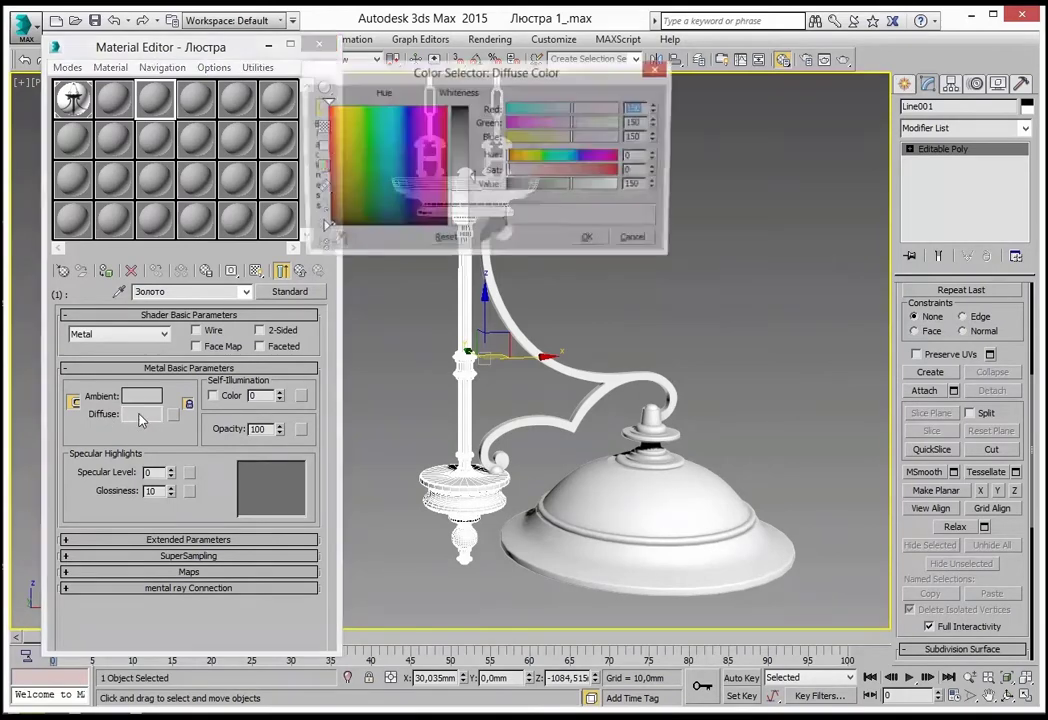
pyautogui.moveTo(408, 75); pyautogui.dragTo(492, 57)
pyautogui.click(413, 92)
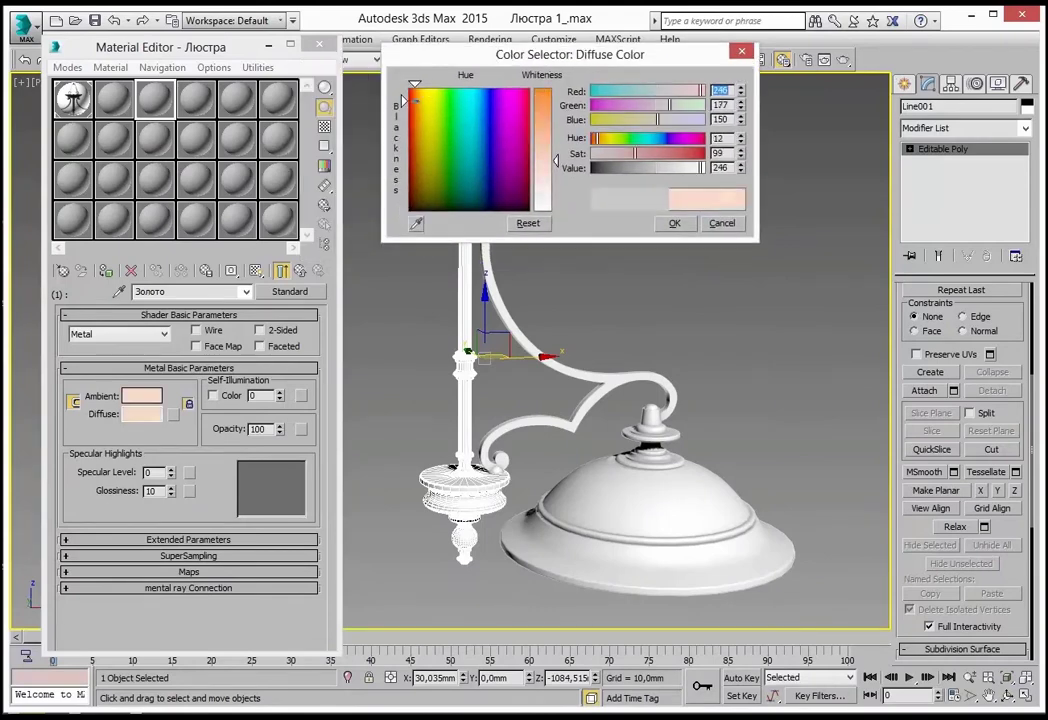
pyautogui.moveTo(556, 160); pyautogui.dragTo(556, 90)
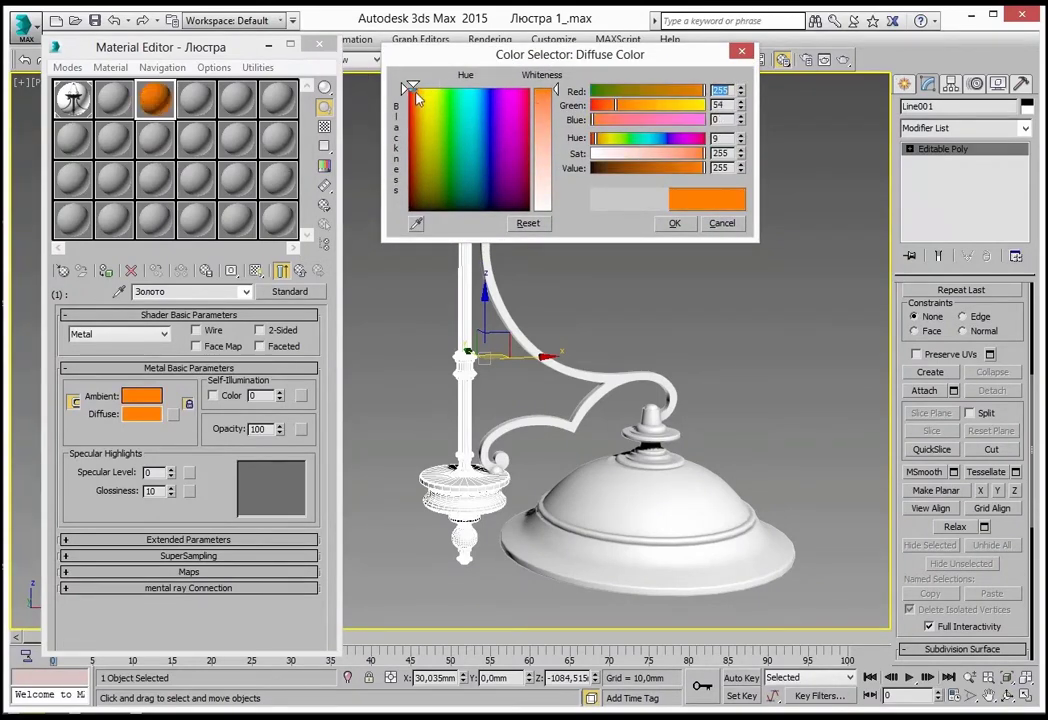
pyautogui.click(415, 88)
pyautogui.moveTo(415, 88); pyautogui.dragTo(412, 88)
pyautogui.moveTo(458, 55); pyautogui.dragTo(458, 50)
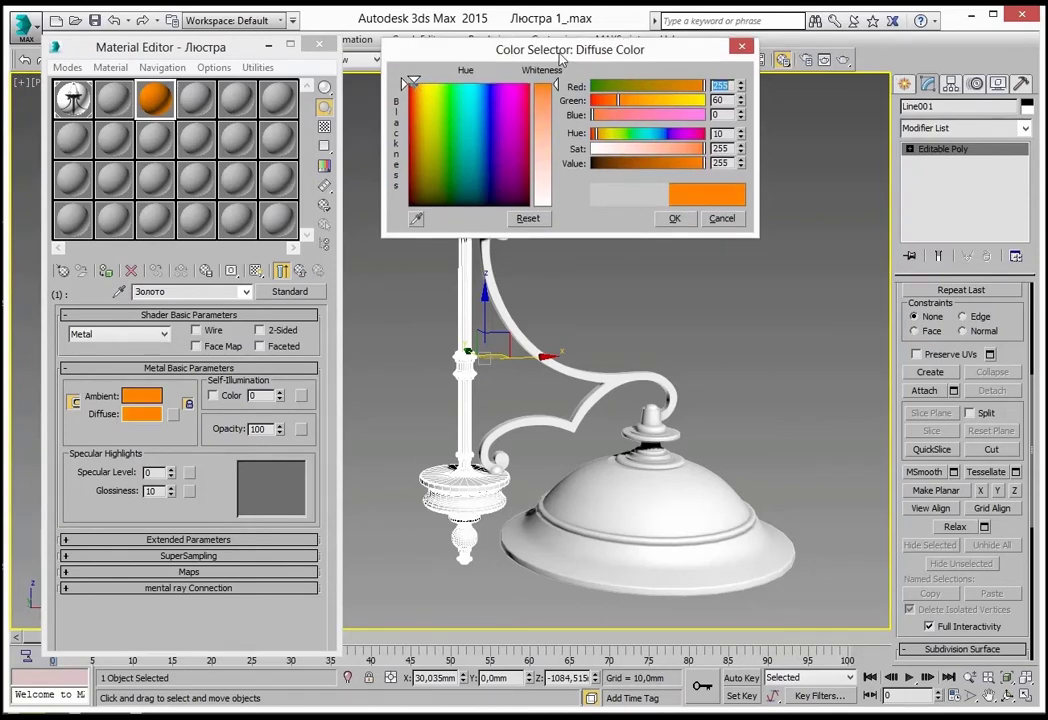
pyautogui.click(674, 219)
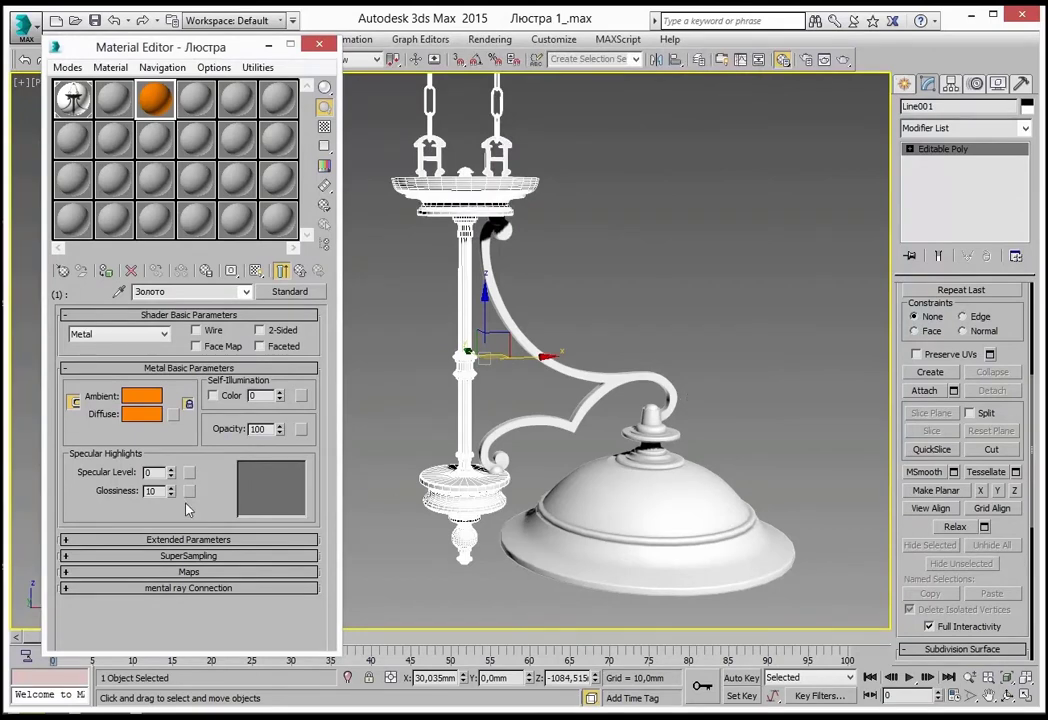
# Set Specular Level to 441 and Glossiness to 78, and show the checkered sample background.
pyautogui.click(171, 469)
pyautogui.moveTo(171, 469)
pyautogui.mouseDown()
pyautogui.moveTo(136, 103)
pyautogui.moveTo(178, 483)
pyautogui.mouseUp()
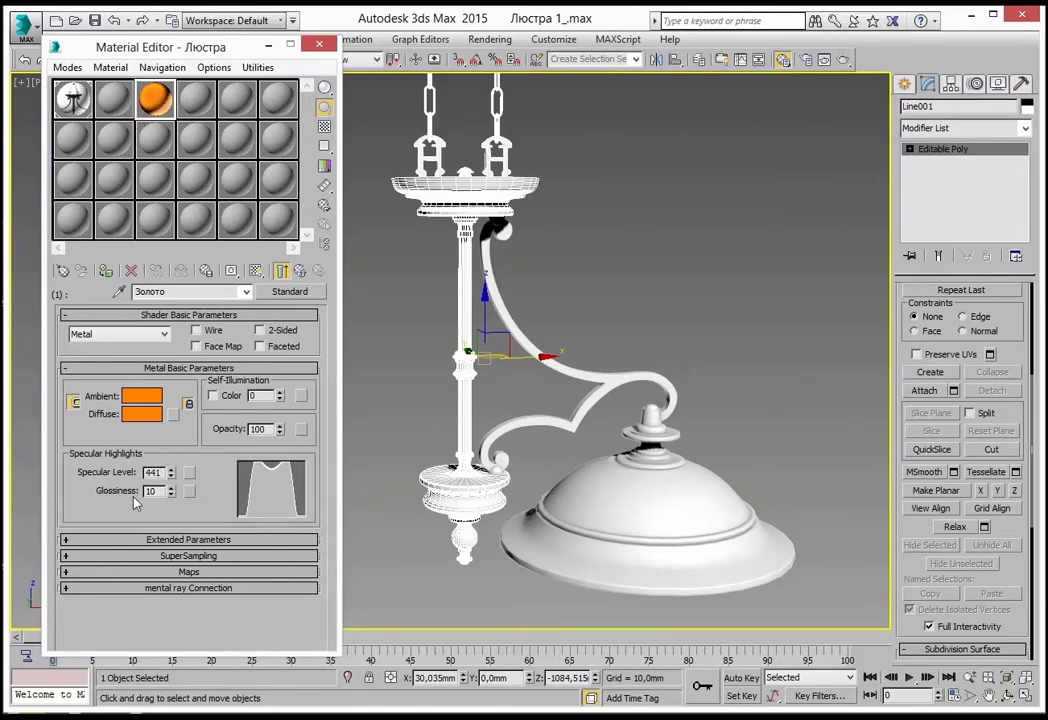
pyautogui.moveTo(172, 497)
pyautogui.mouseDown()
pyautogui.moveTo(170, 434)
pyautogui.moveTo(172, 497)
pyautogui.mouseUp()
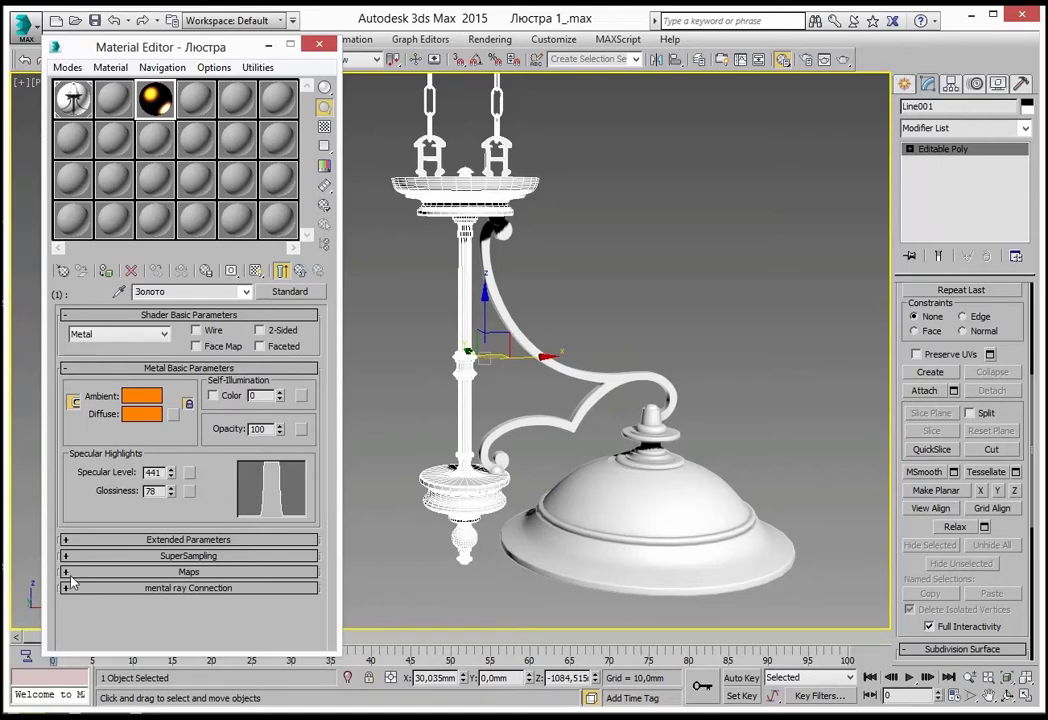
pyautogui.click(325, 128)
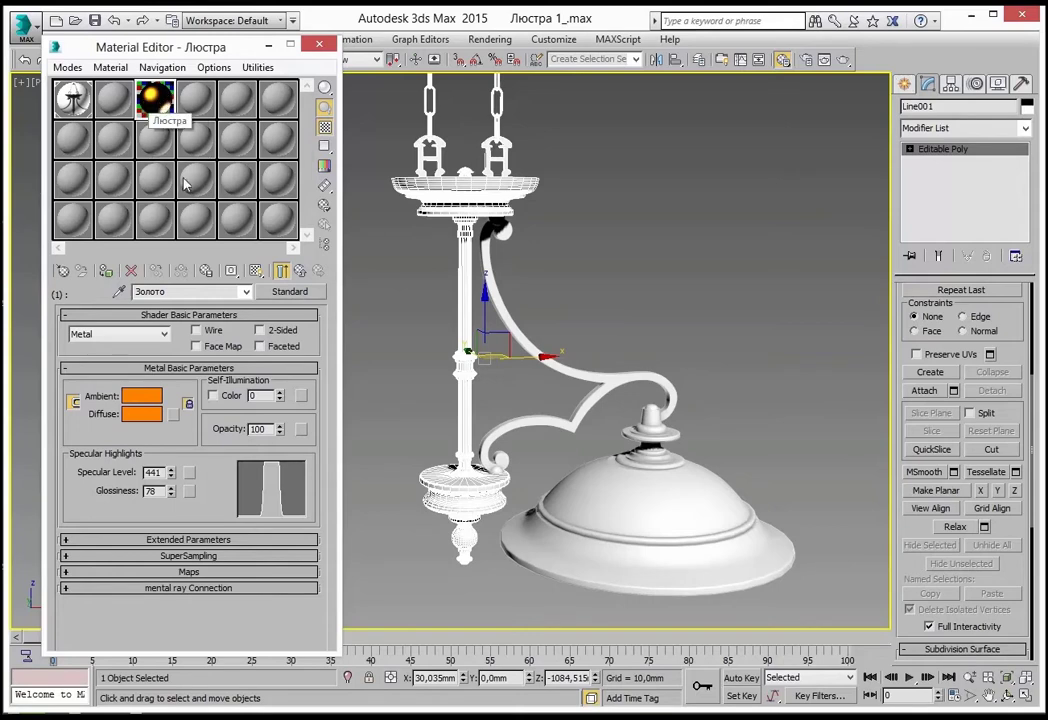
# Assign a Raytrace map to Золото's Reflection channel in the Maps rollout.
pyautogui.click(183, 572)
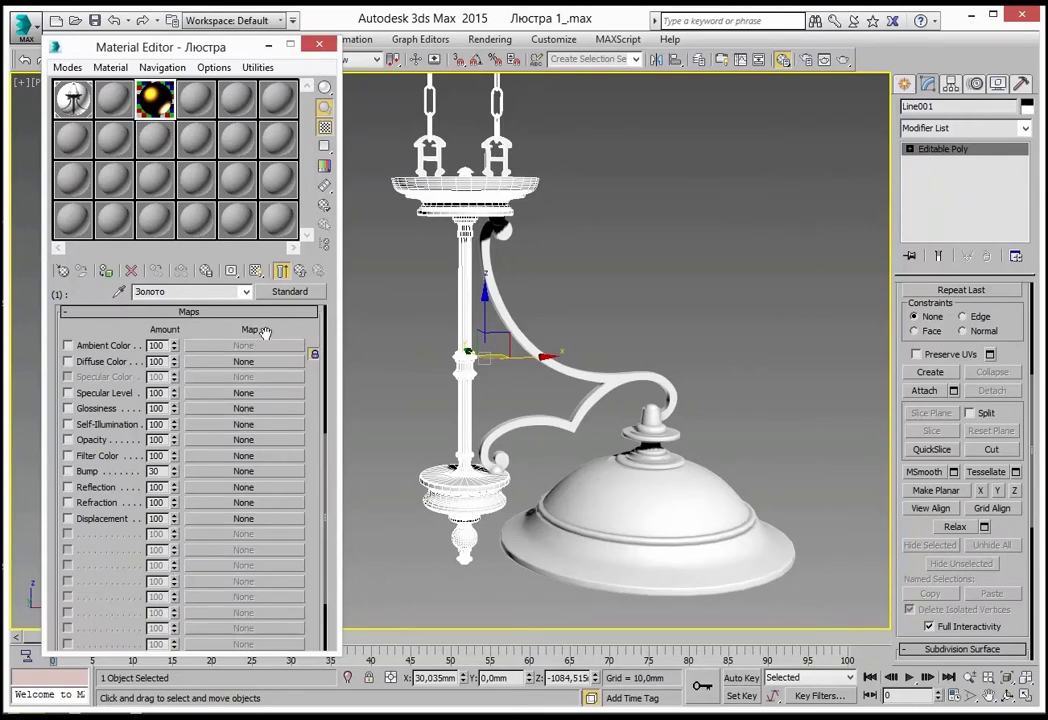
pyautogui.moveTo(265, 330); pyautogui.dragTo(266, 322)
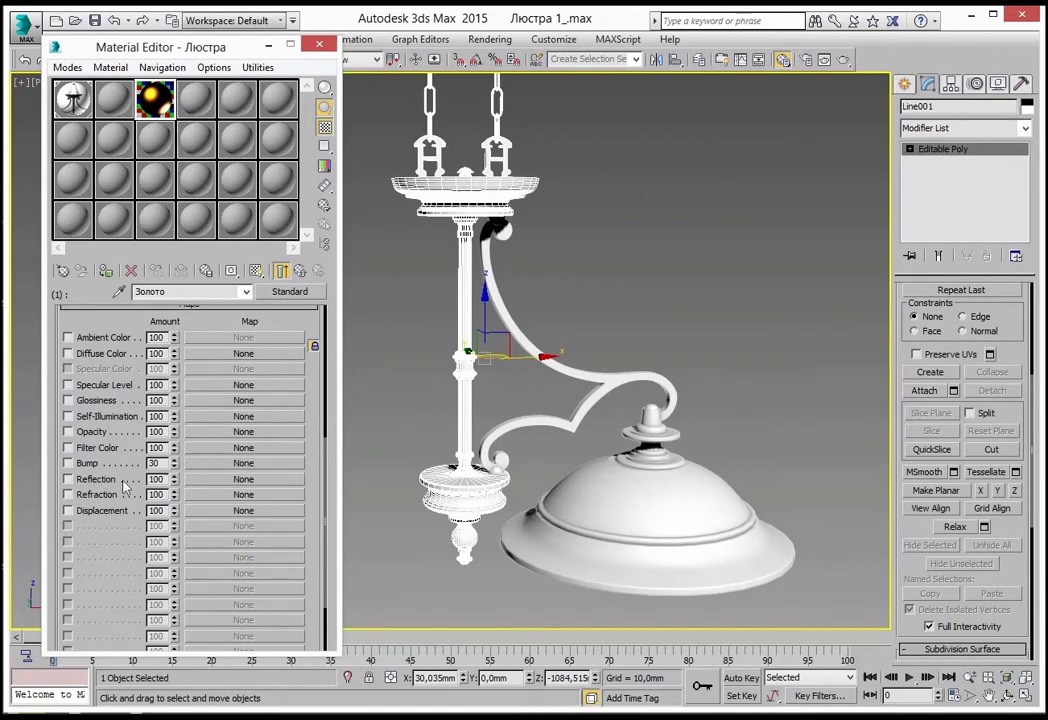
pyautogui.click(245, 480)
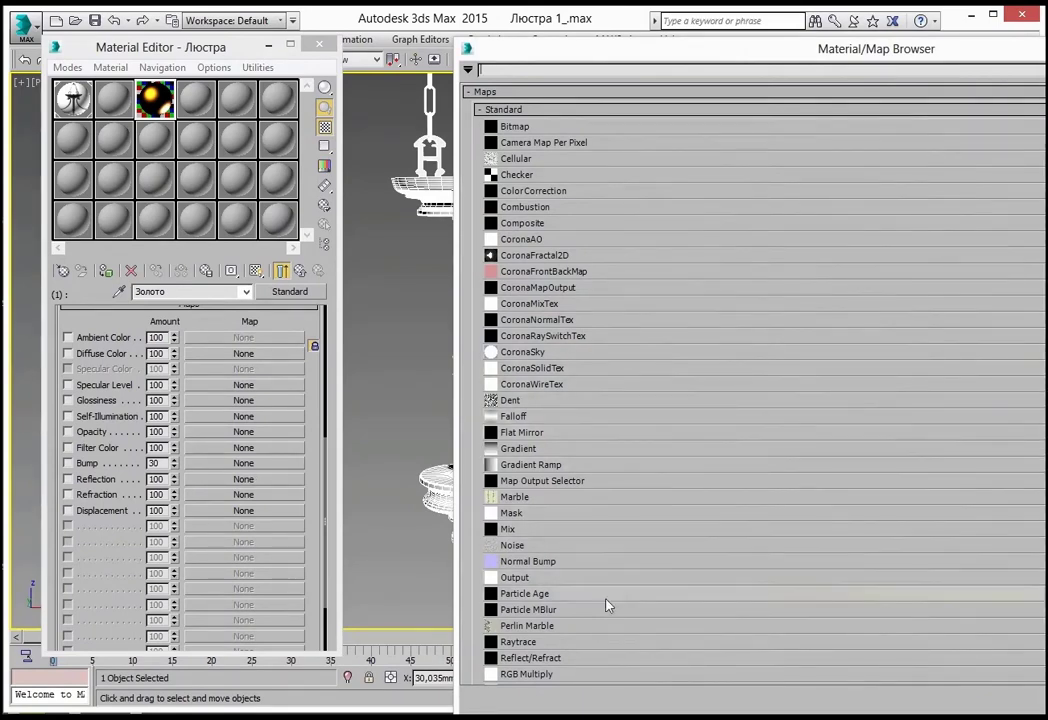
pyautogui.click(536, 643)
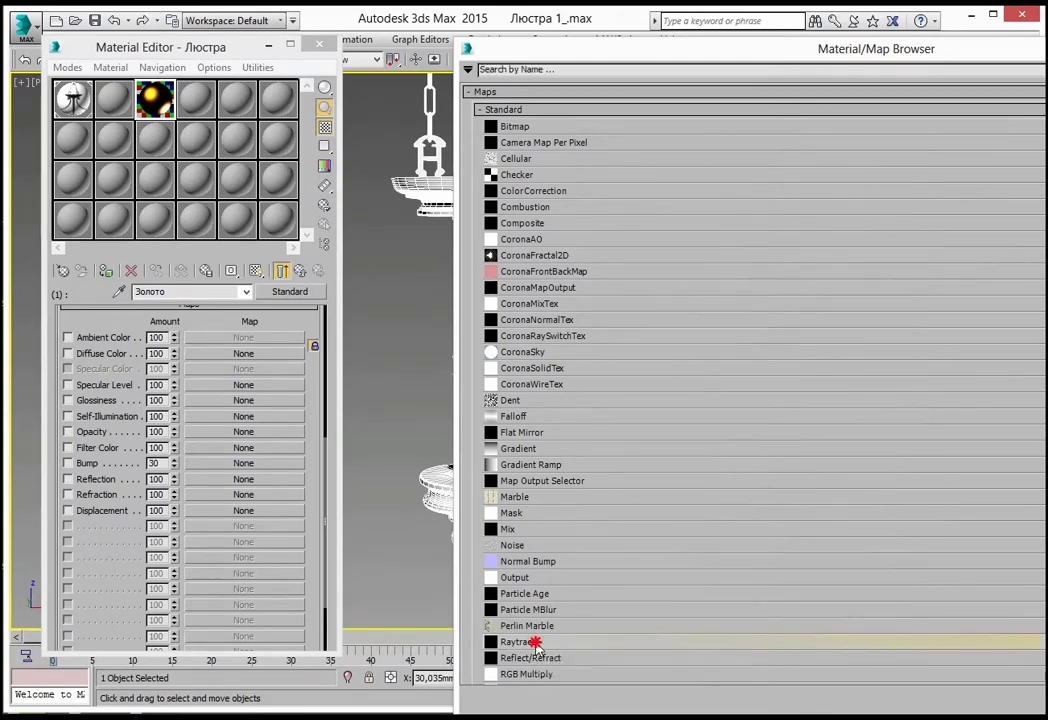
pyautogui.click(536, 643)
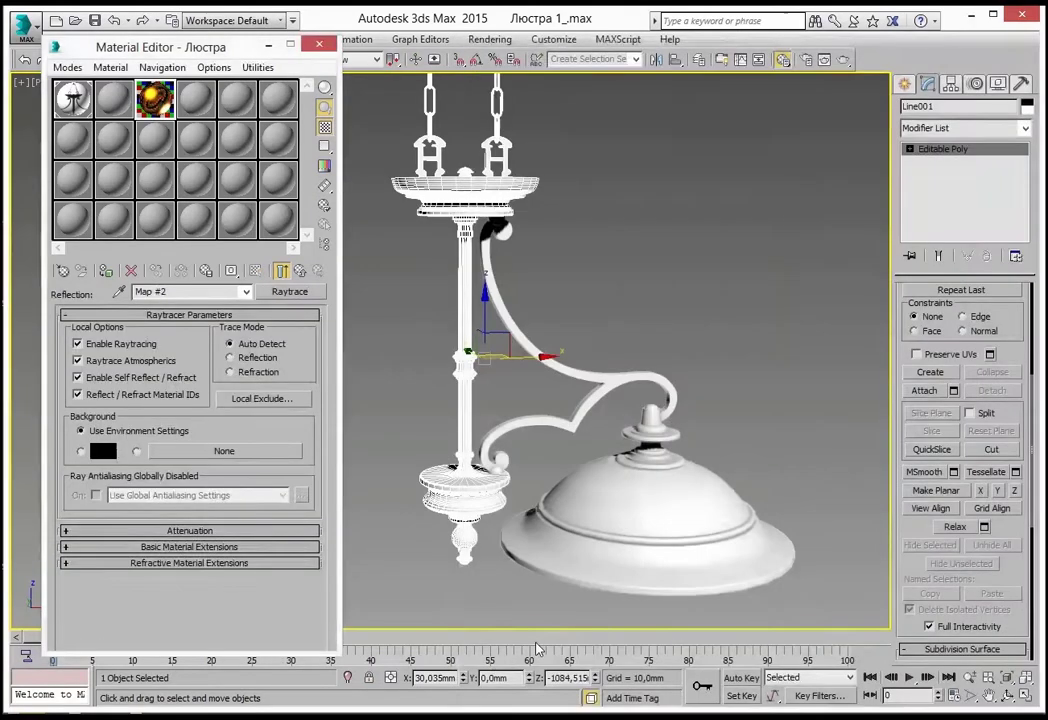
# View the sample sphere in an enlarged preview, then return to the parent Золото material.
pyautogui.doubleClick(158, 108)
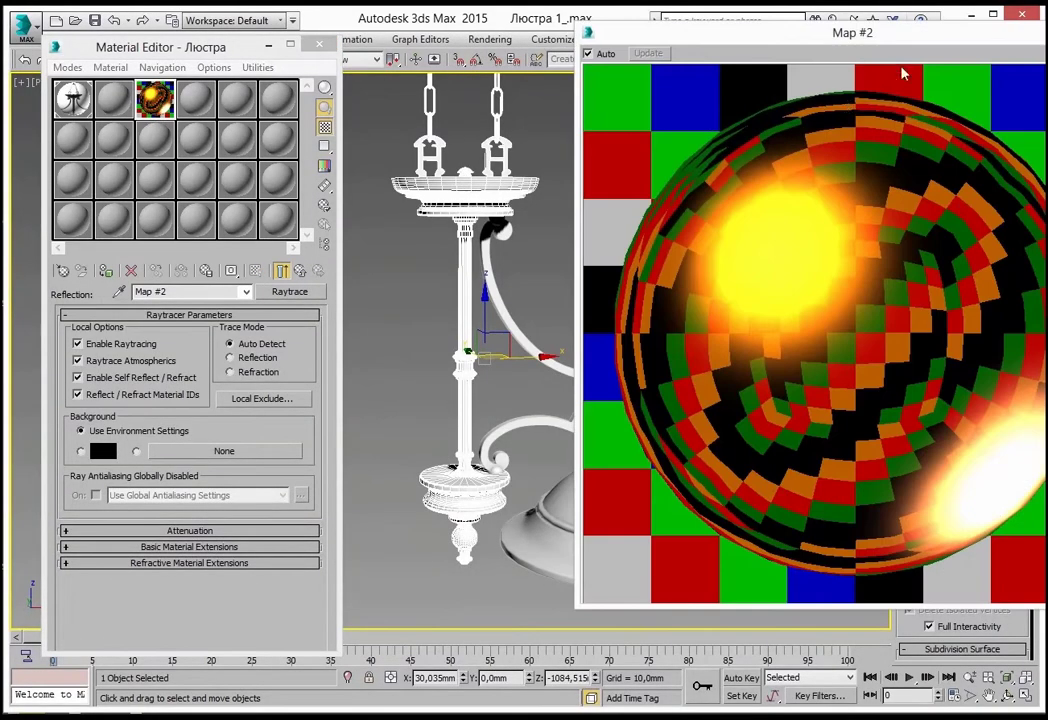
pyautogui.moveTo(926, 36); pyautogui.dragTo(941, 28)
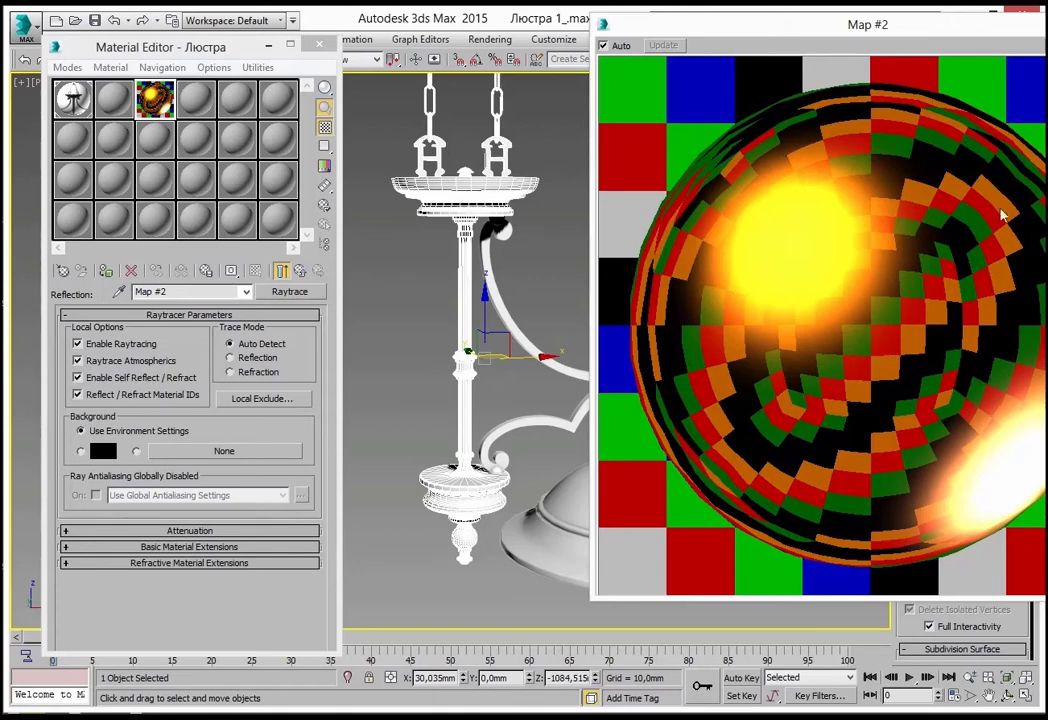
pyautogui.moveTo(890, 45); pyautogui.dragTo(741, 45)
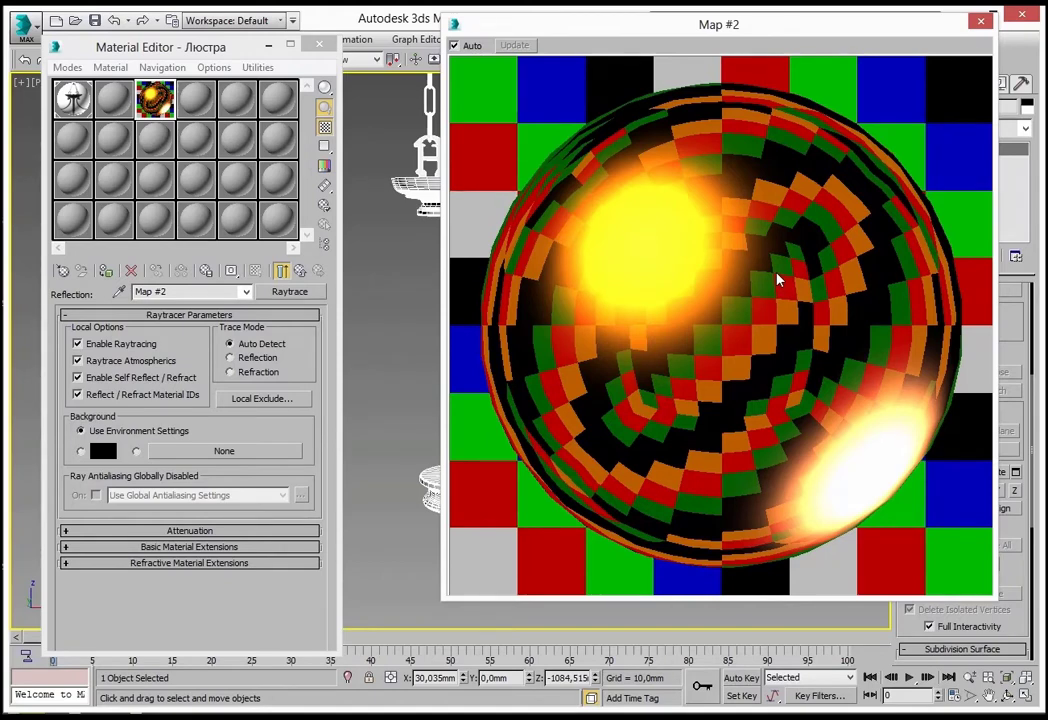
pyautogui.click(299, 272)
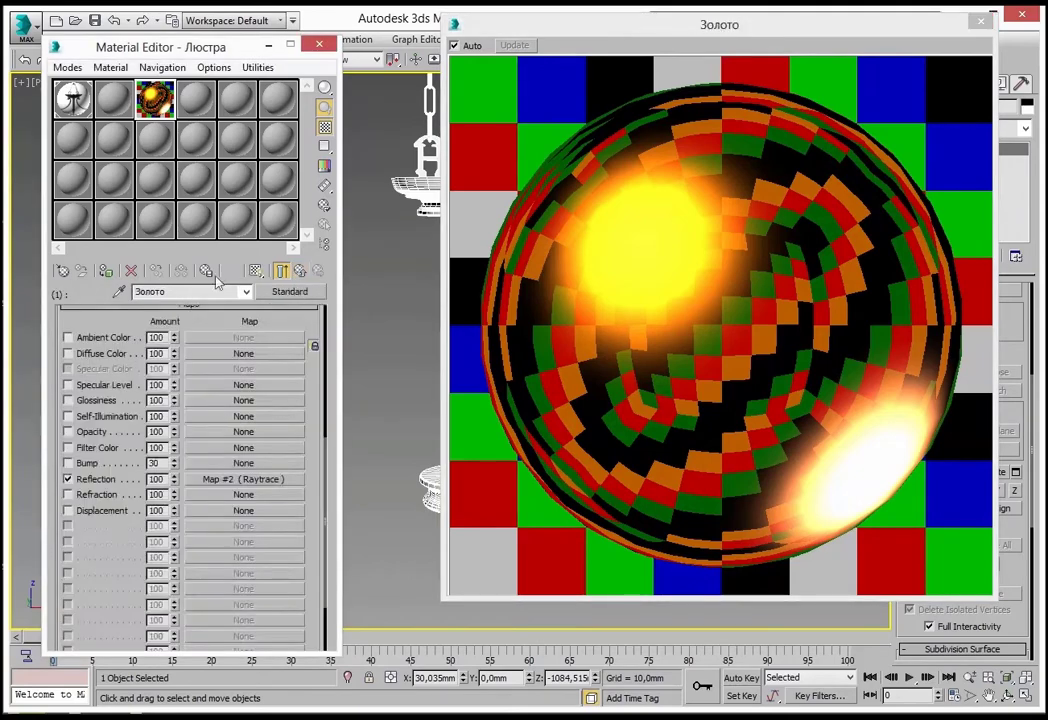
# Load Maps > Металл > Металл_059 as a bitmap Bump map and close the Map #3 preview.
pyautogui.click(243, 353)
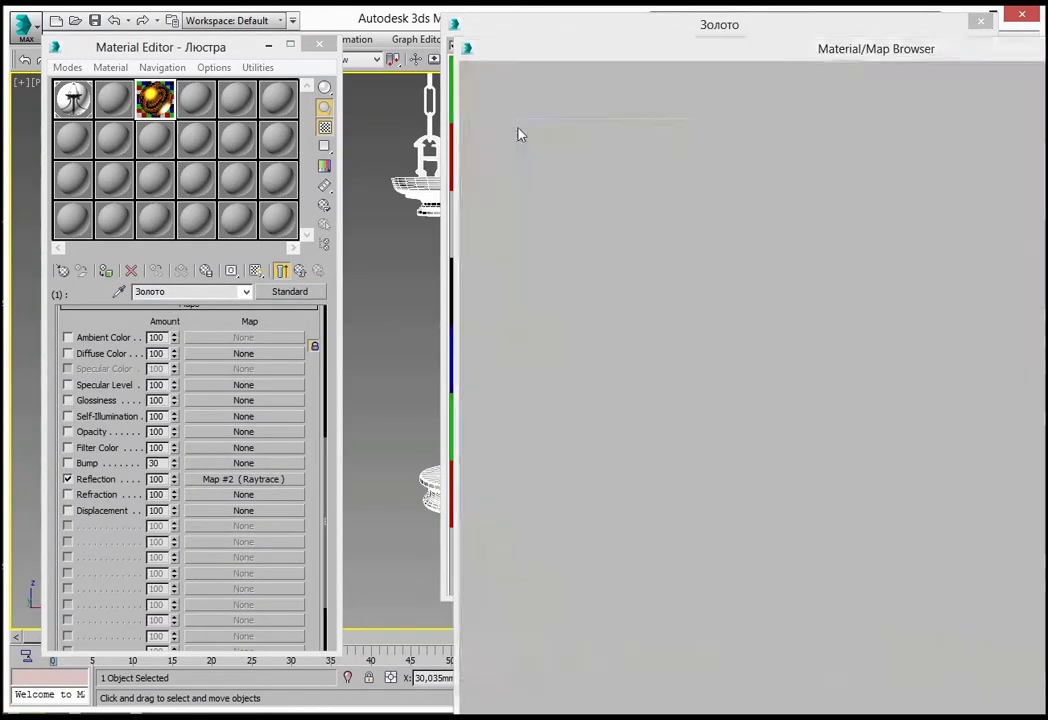
pyautogui.doubleClick(519, 134)
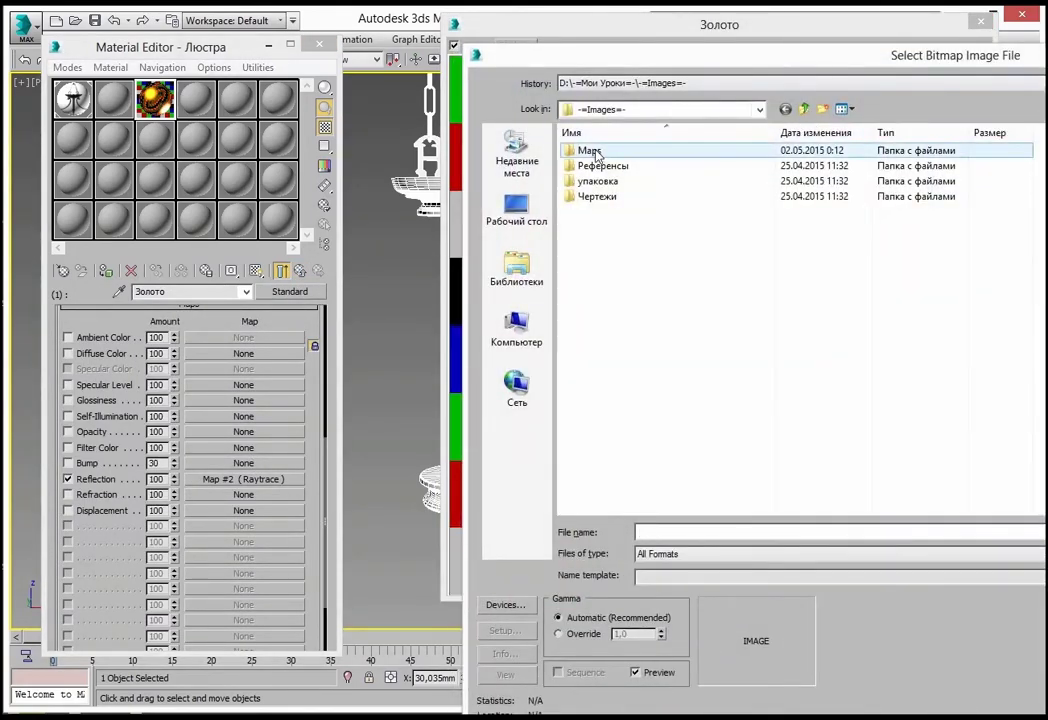
pyautogui.doubleClick(592, 152)
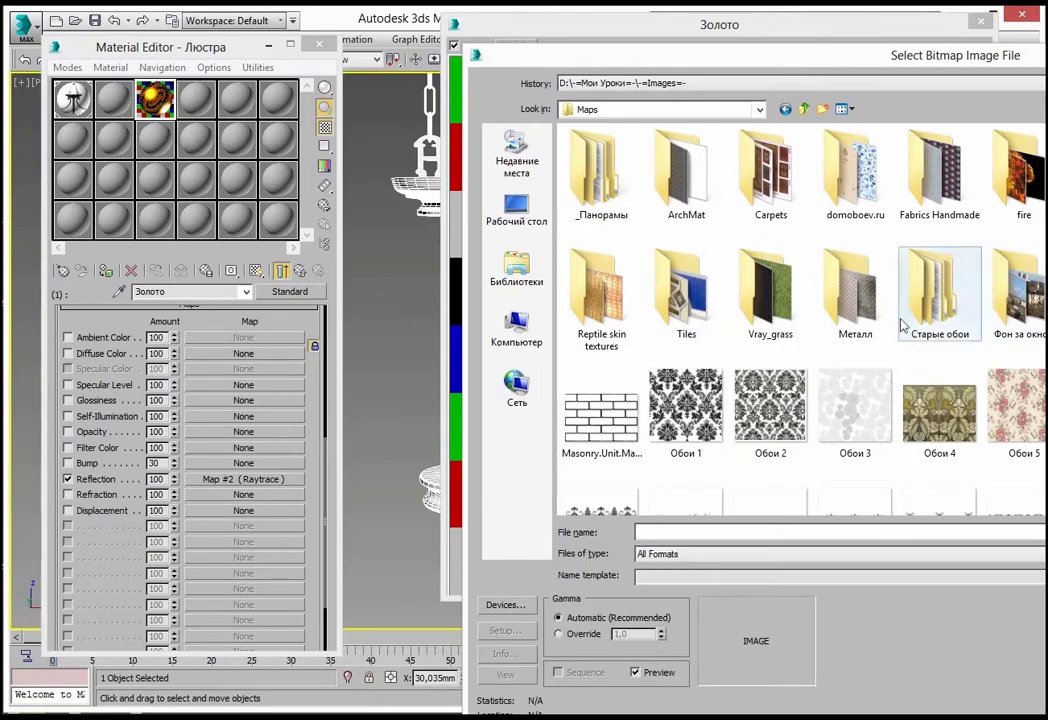
pyautogui.doubleClick(855, 295)
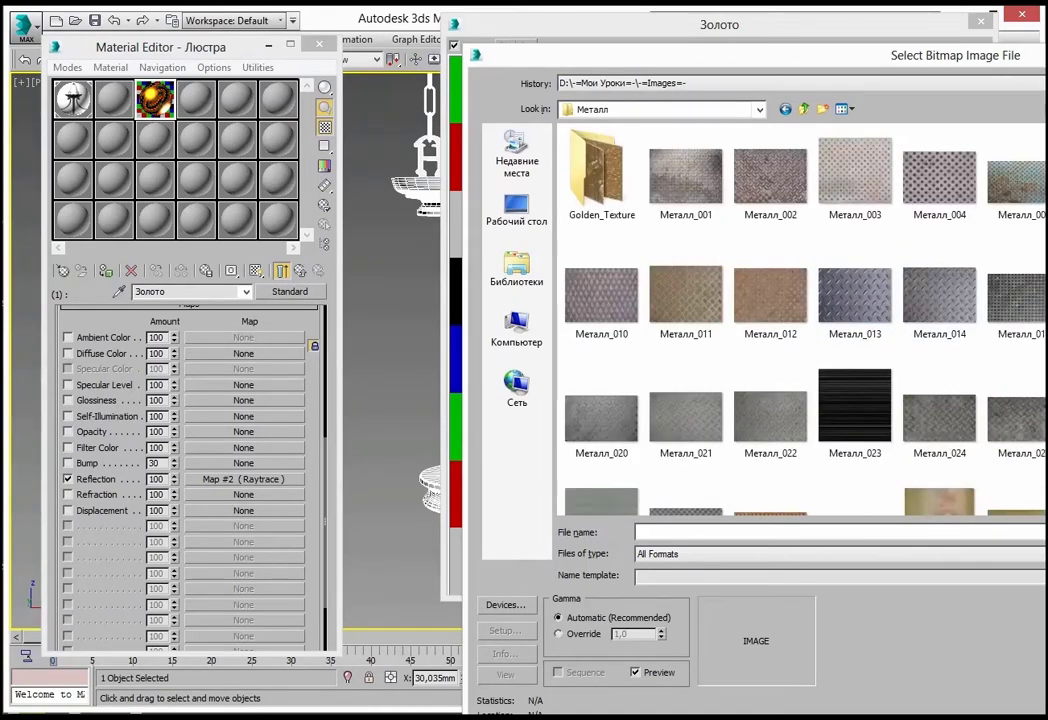
pyautogui.scroll(-5, 800, 320)
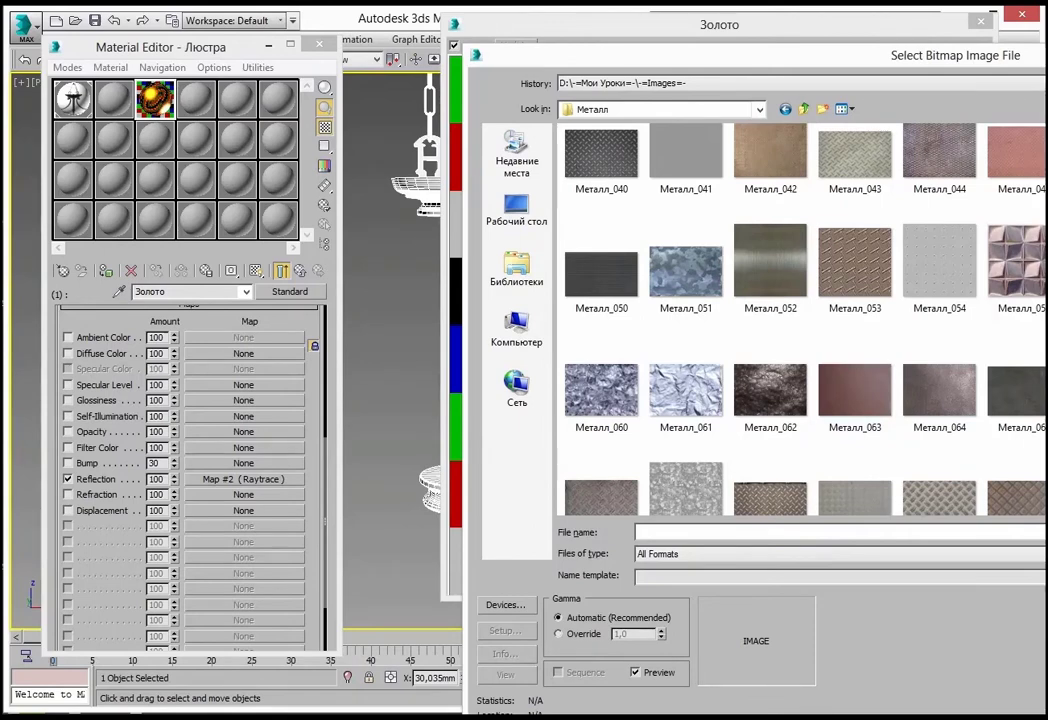
pyautogui.click(1040, 270)
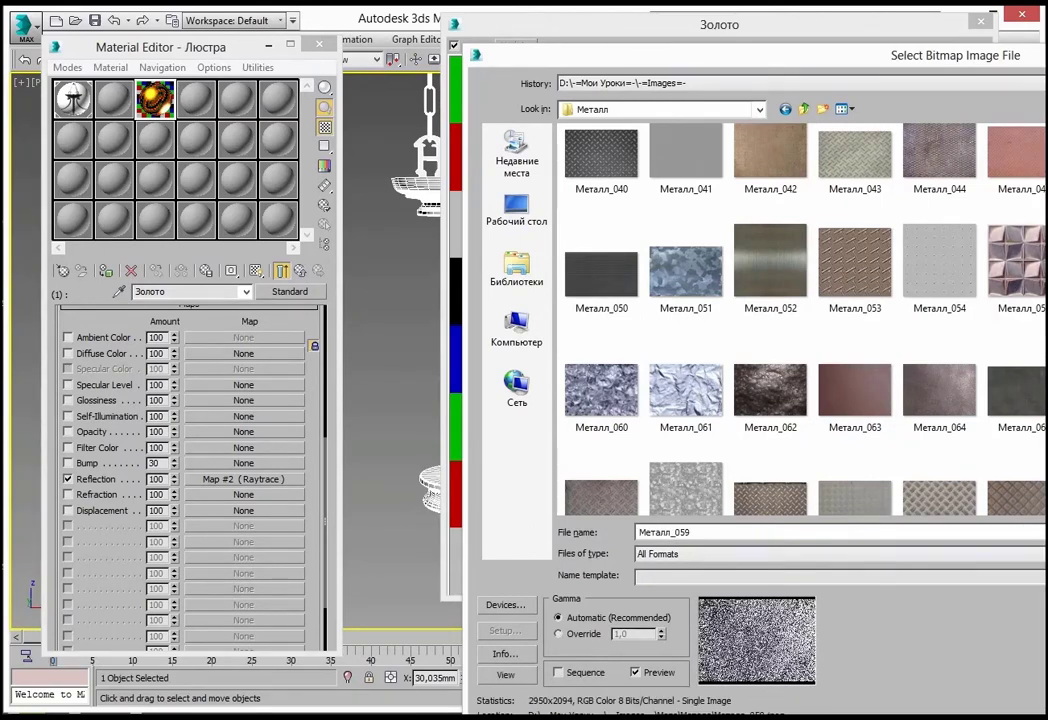
pyautogui.press('Return')
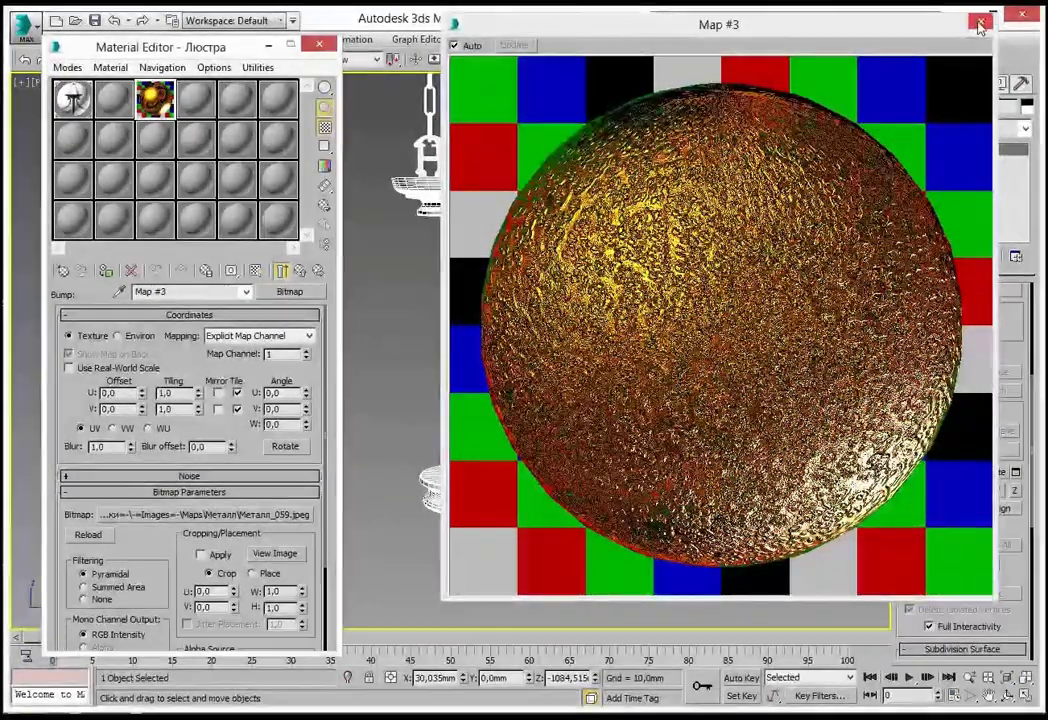
pyautogui.press('Escape')
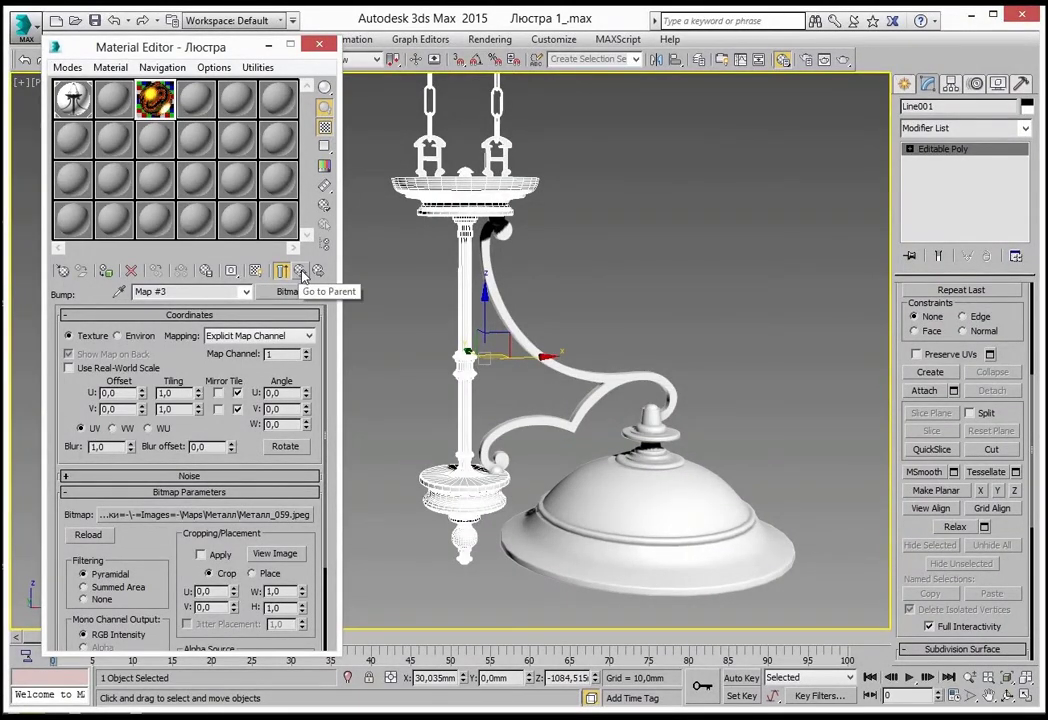
# Return to Золото and open the settings of its Map #2 Raytrace reflection map.
pyautogui.click(301, 272)
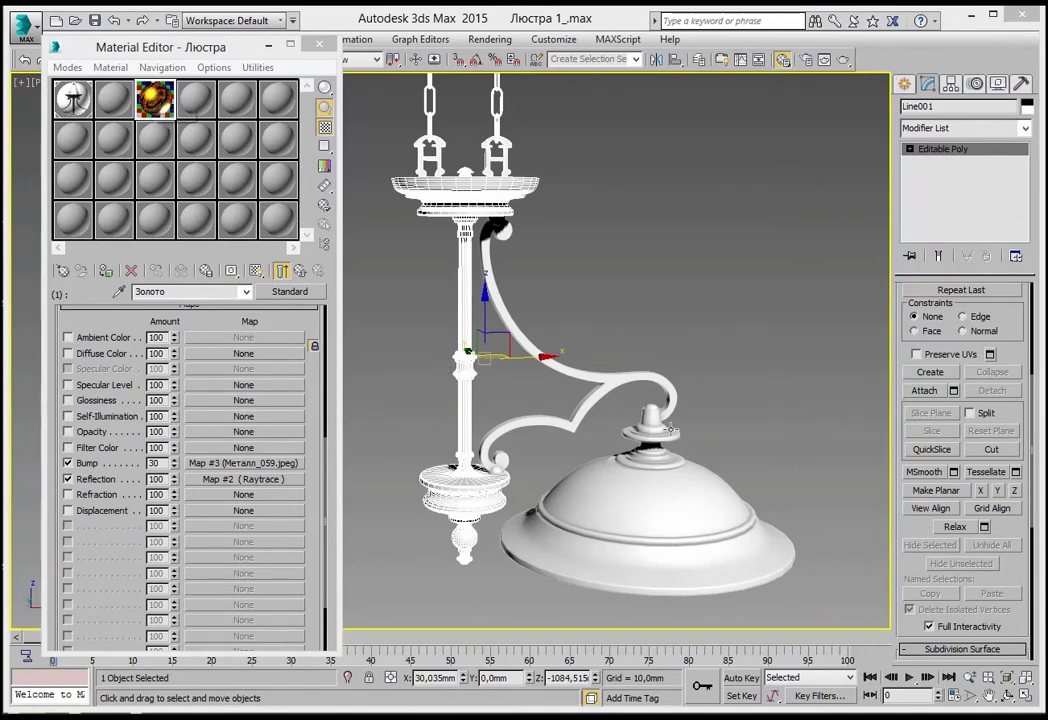
pyautogui.click(251, 480)
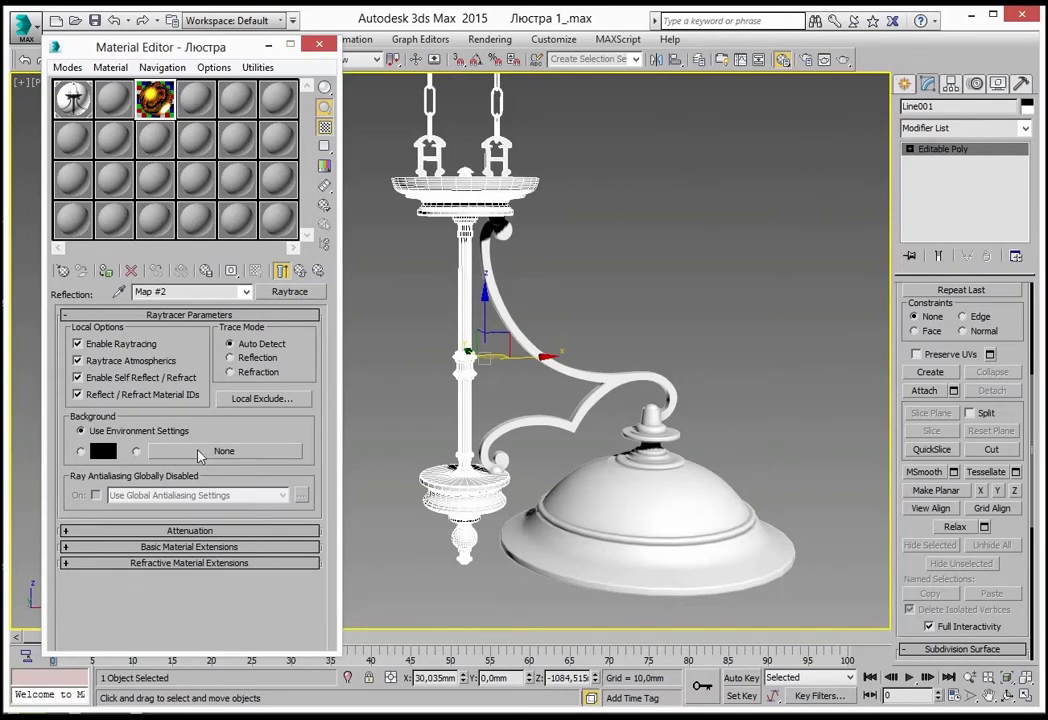
# Switch the raytracer background from environment settings to a new Bitmap map.
pyautogui.click(137, 451)
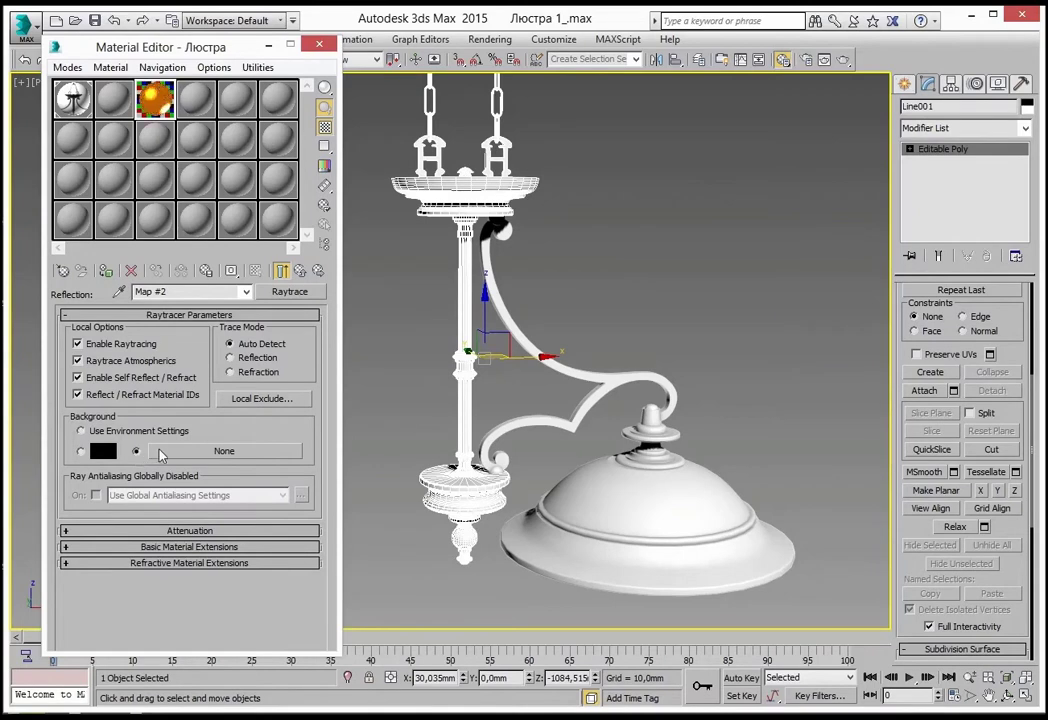
pyautogui.click(209, 451)
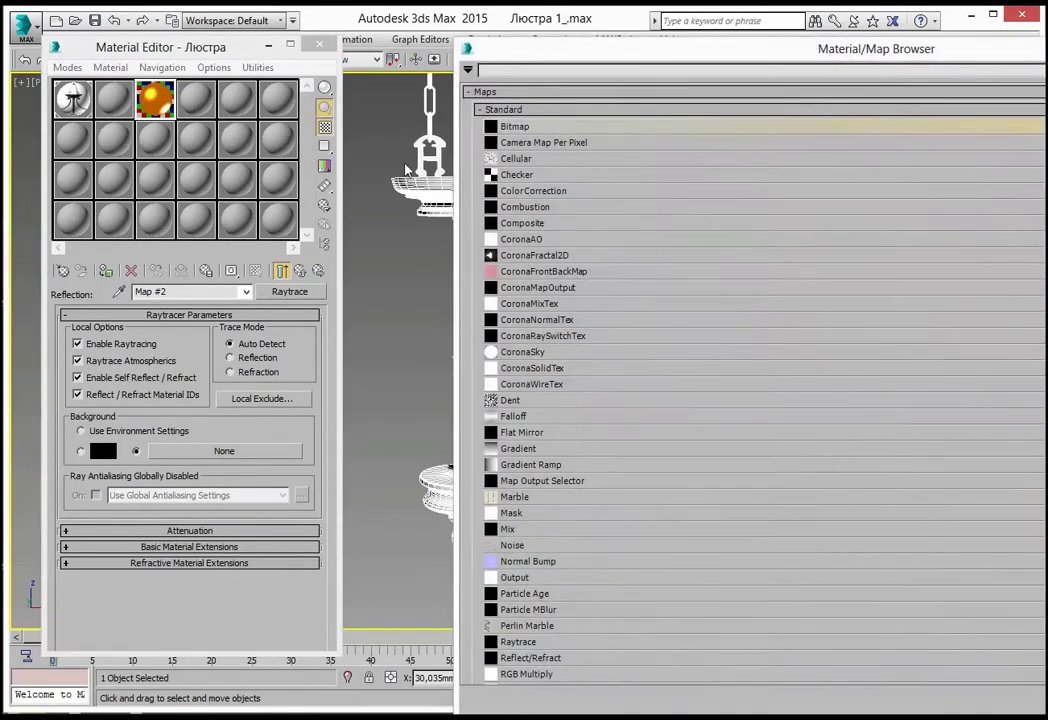
pyautogui.doubleClick(533, 130)
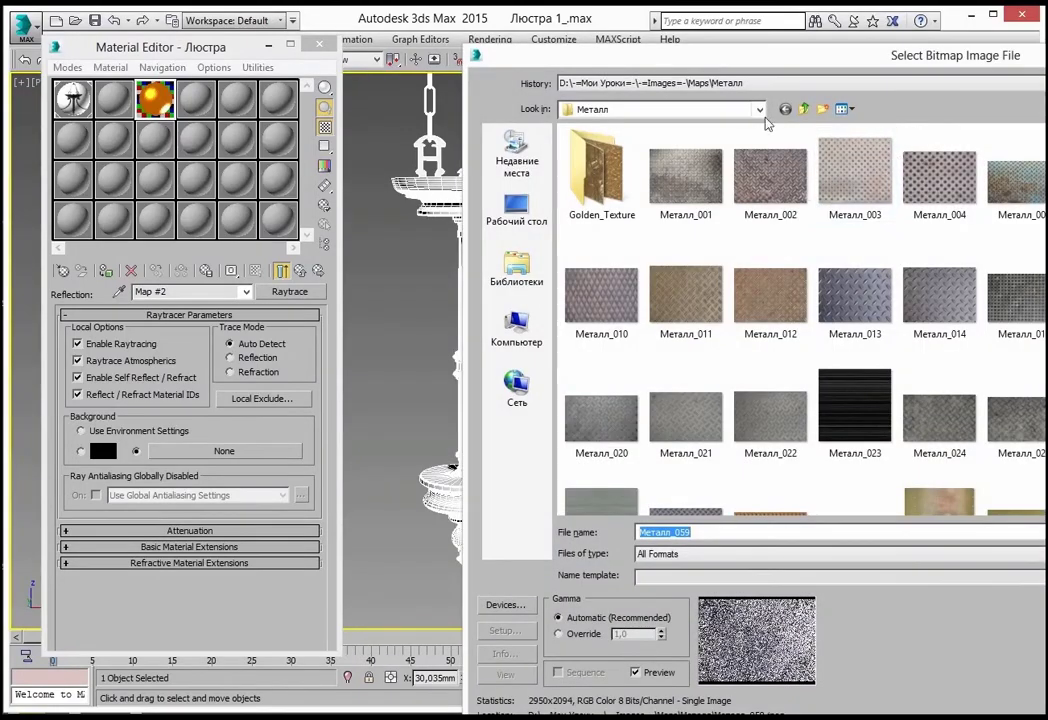
# Load _Панорамы/HDRI/Золото_окружение_01.hdr as the bitmap and accept the HDRI load settings.
pyautogui.click(760, 110)
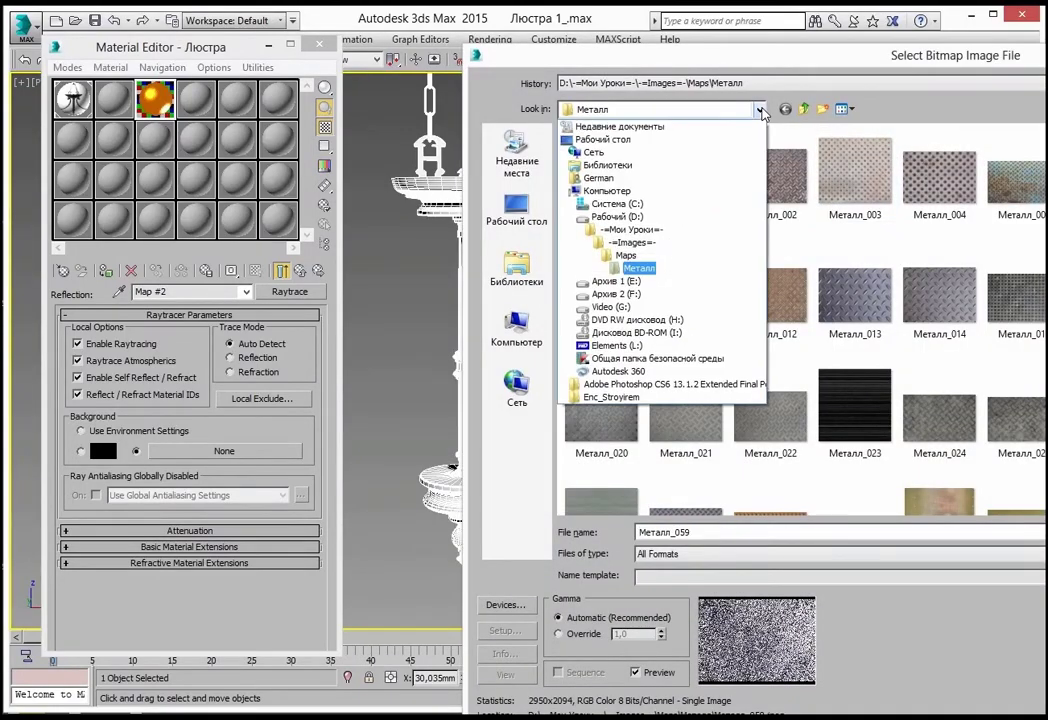
pyautogui.click(628, 255)
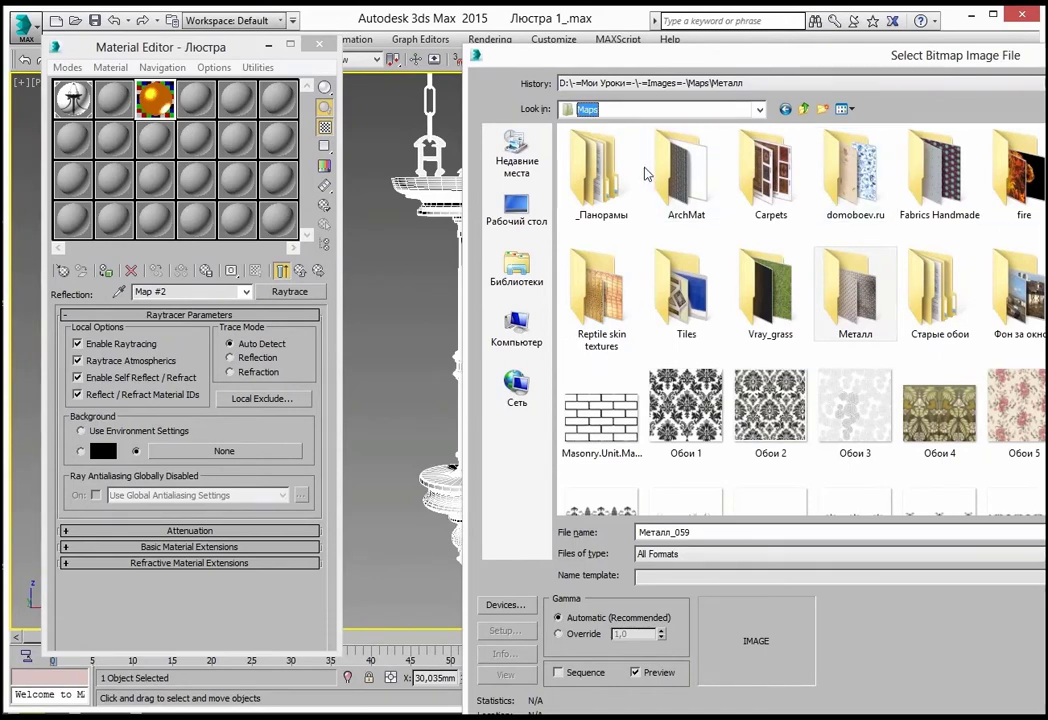
pyautogui.moveTo(601, 175)
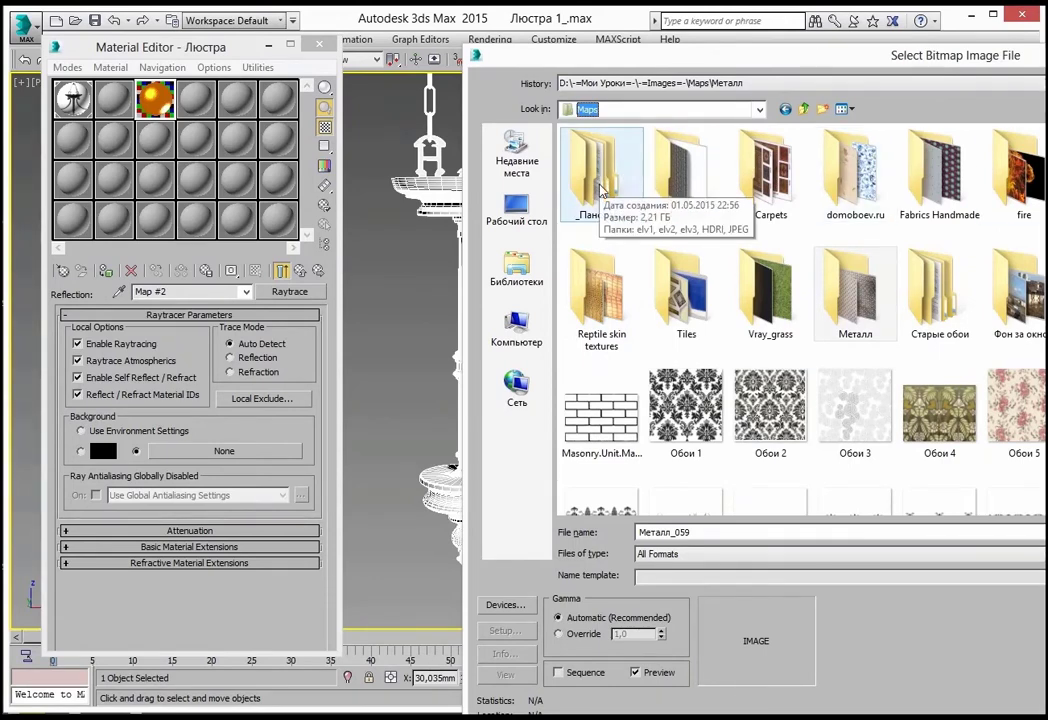
pyautogui.doubleClick(600, 190)
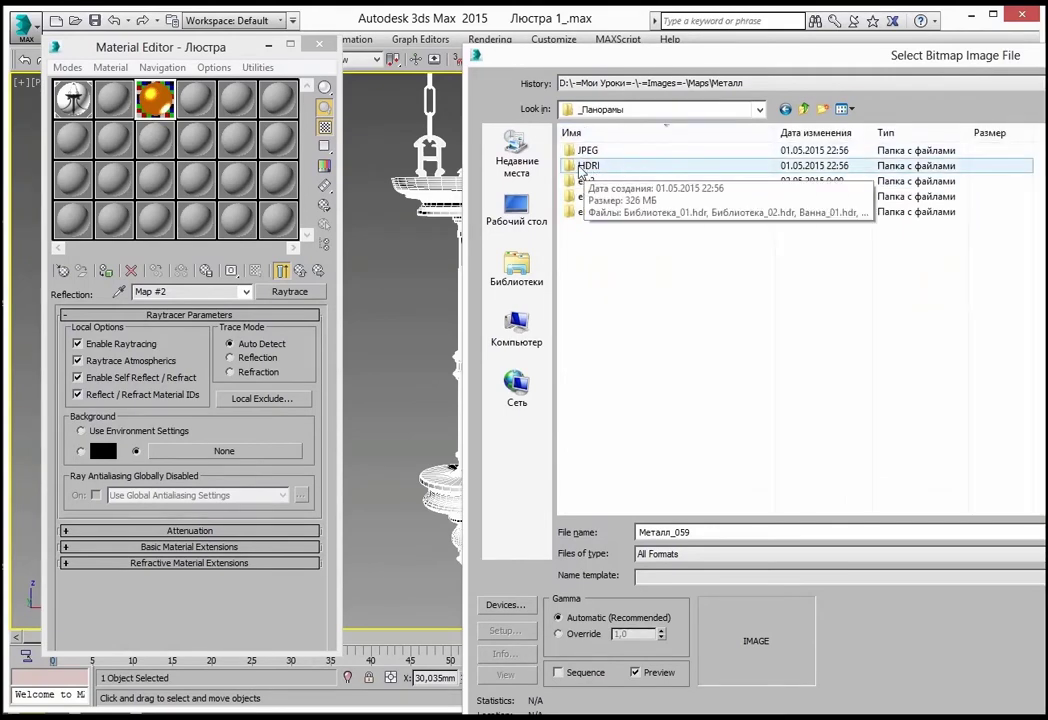
pyautogui.doubleClick(582, 166)
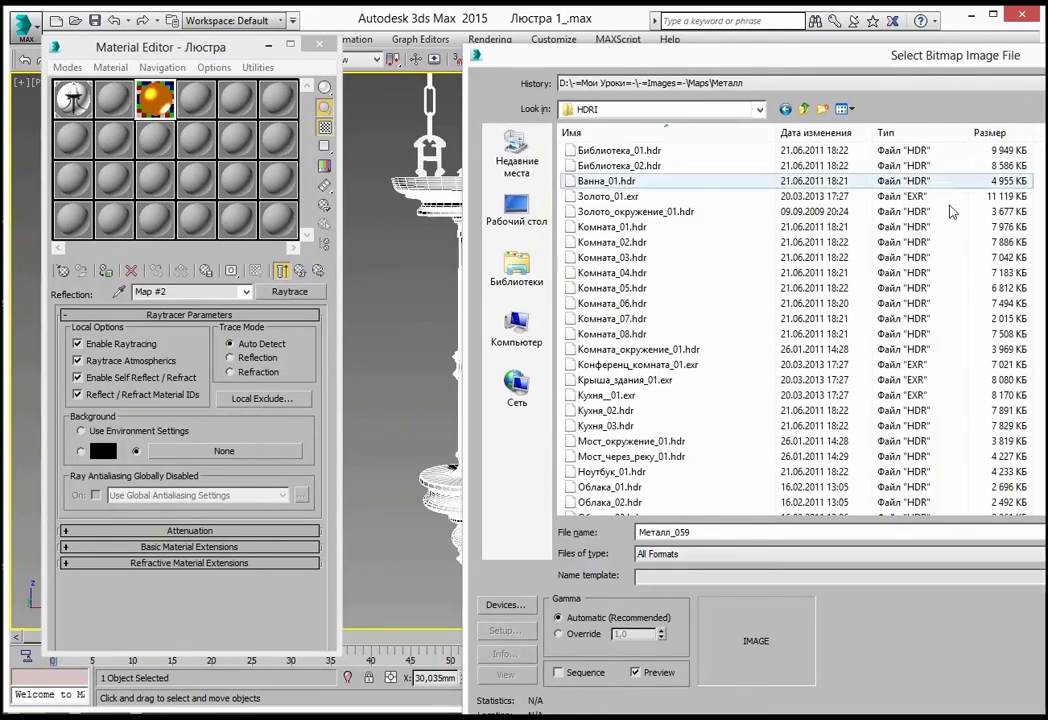
pyautogui.click(606, 197)
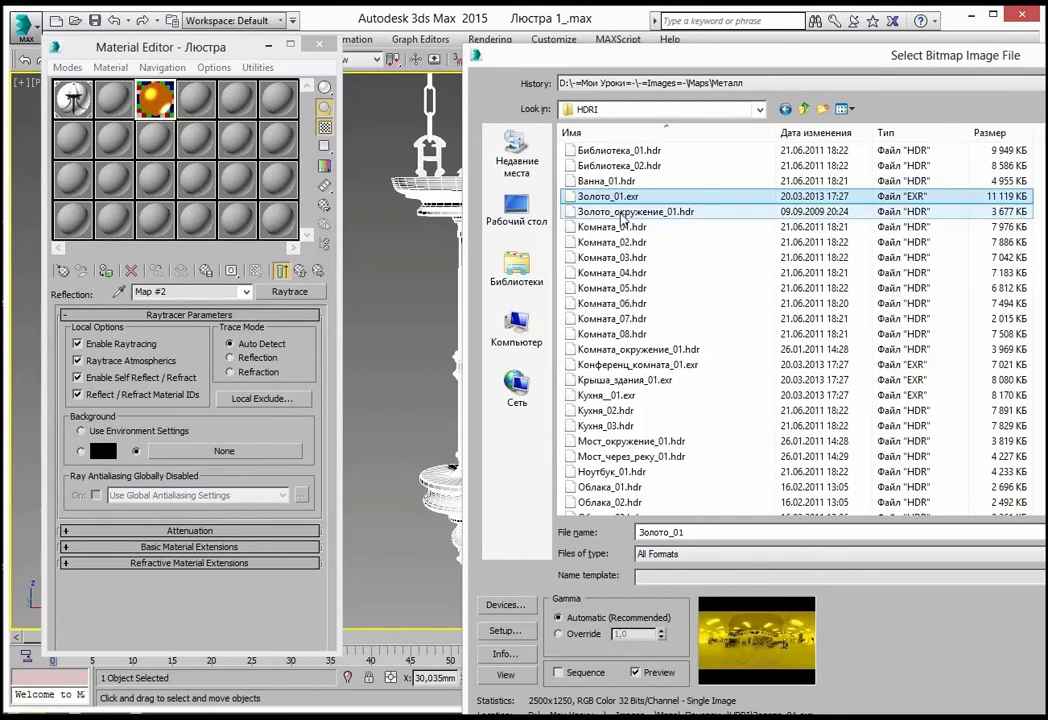
pyautogui.click(590, 212)
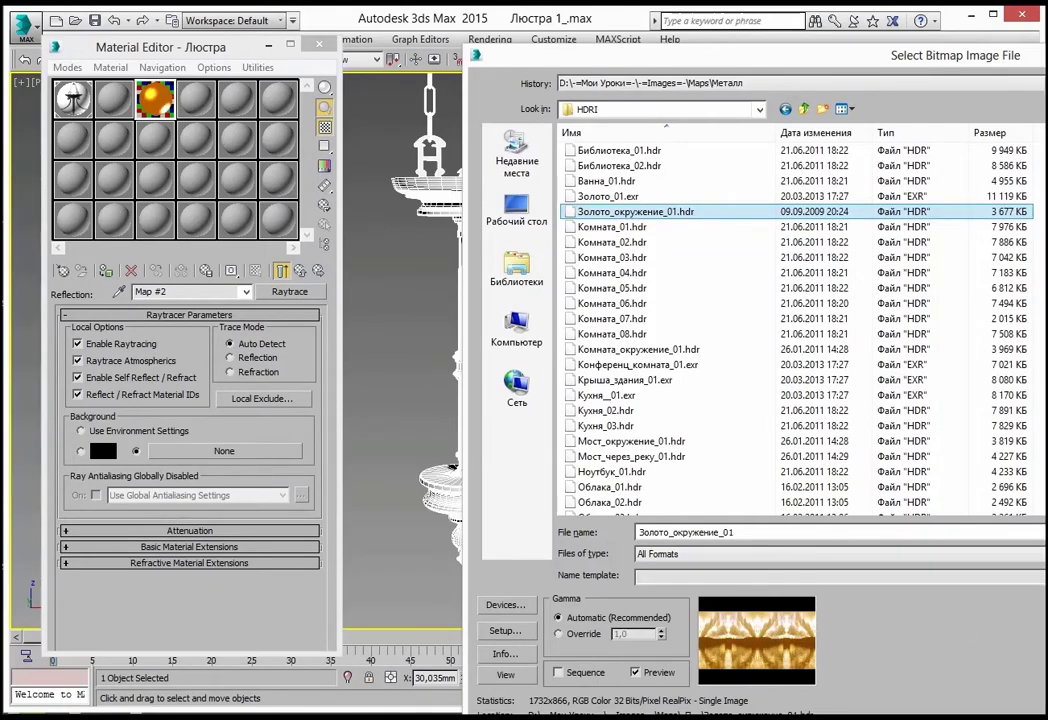
pyautogui.press('Return')
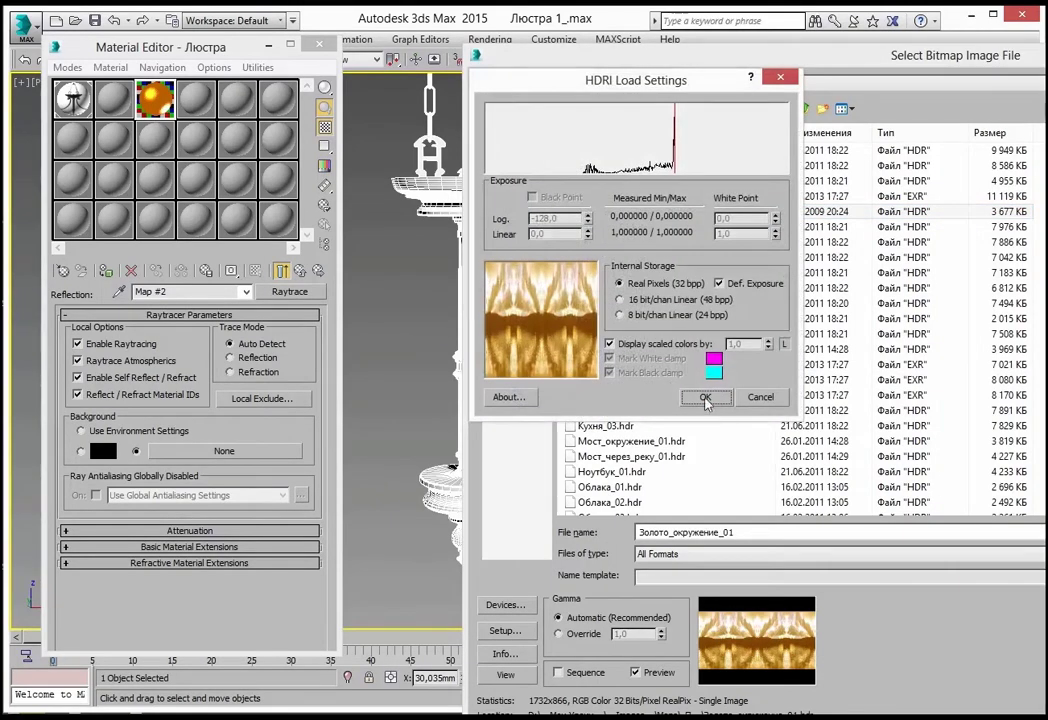
pyautogui.click(712, 400)
# Check the enlarged material preview, then return to the raytrace reflection settings.
pyautogui.doubleClick(168, 106)
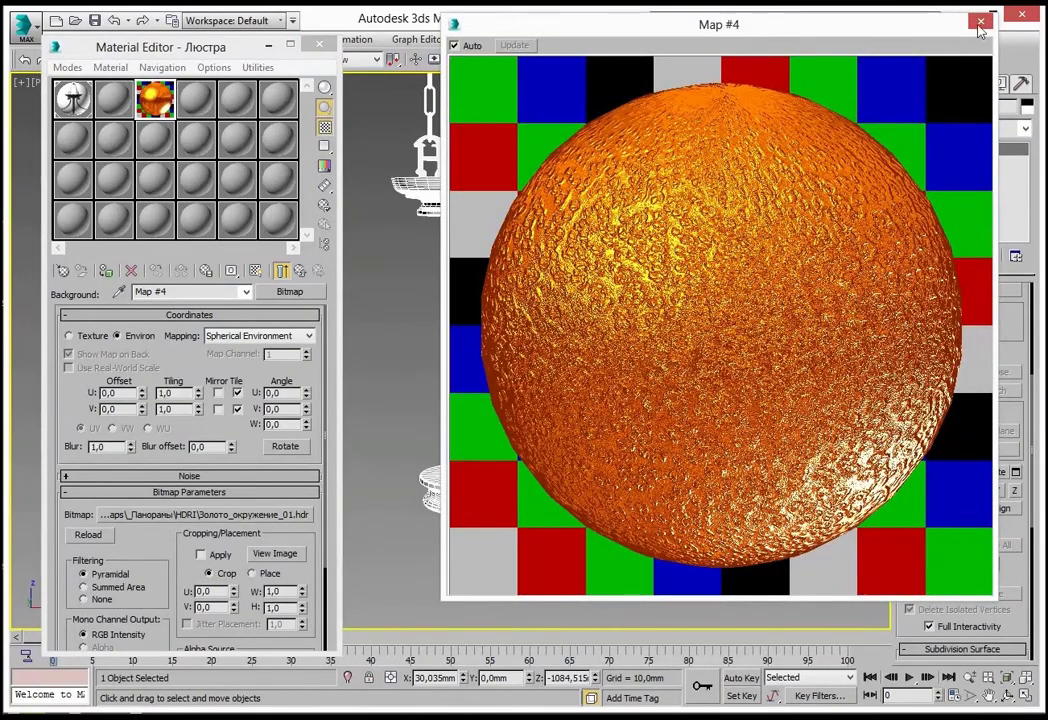
pyautogui.click(980, 21)
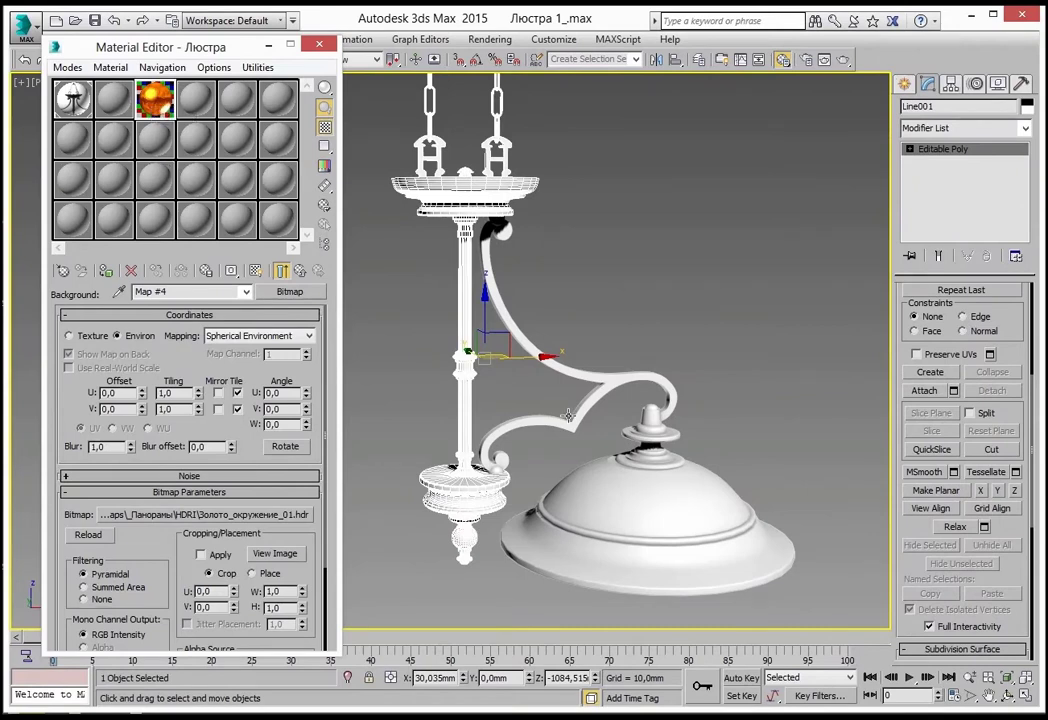
pyautogui.click(300, 272)
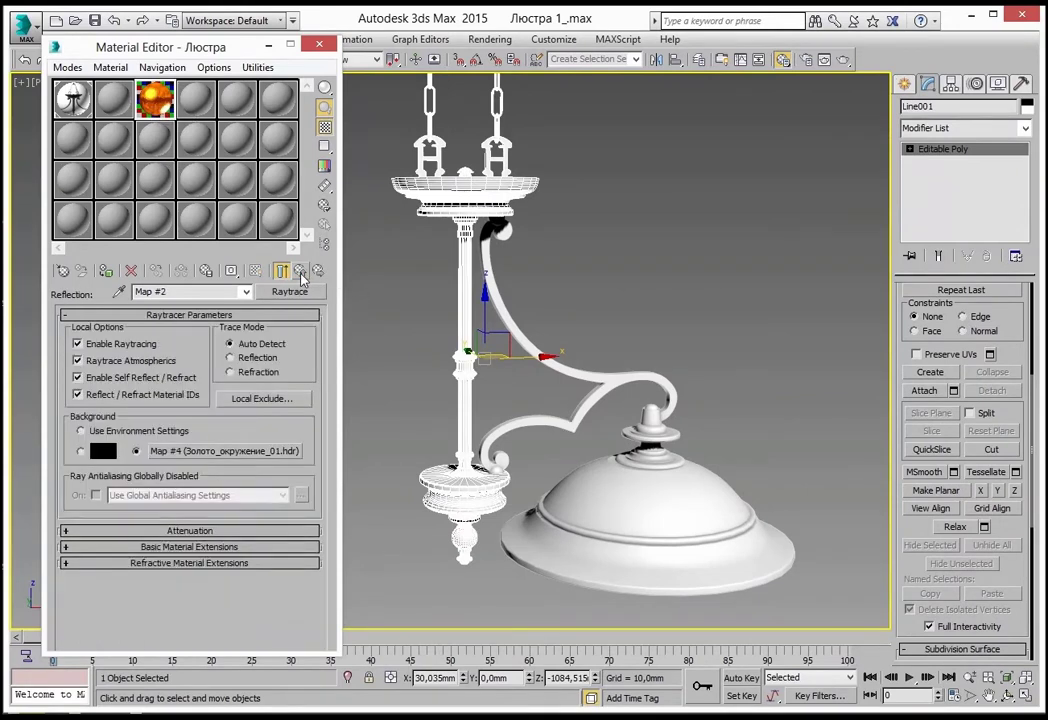
# Go up two levels to the Люстра multi-material and drag Золото from slot 1 onto slot 2.
pyautogui.click(300, 272)
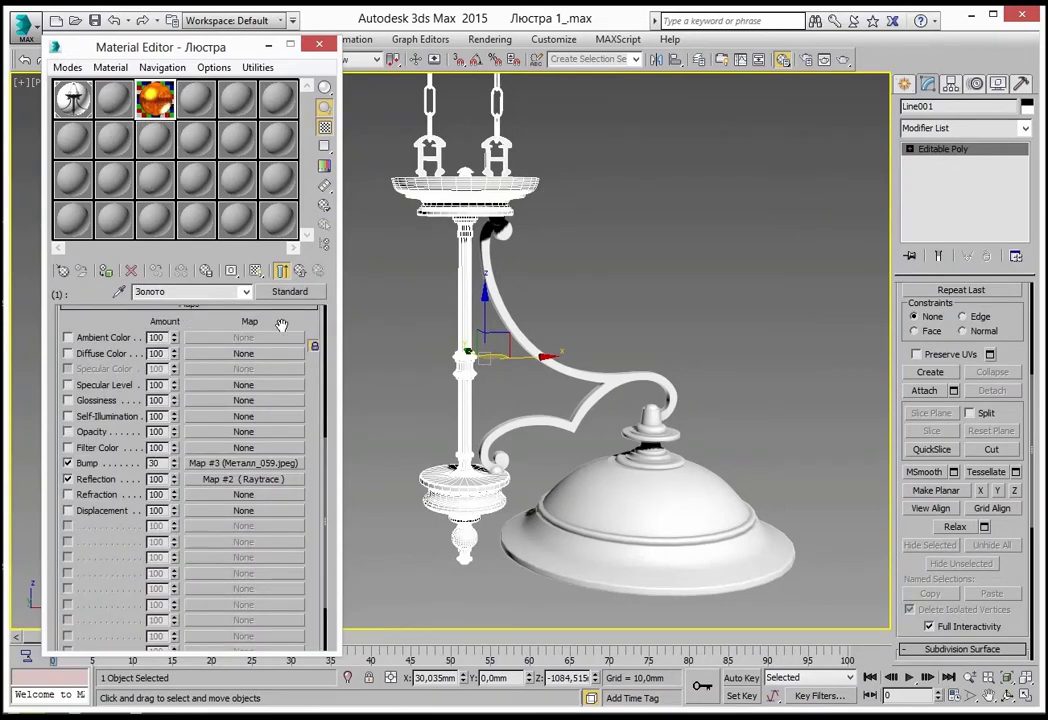
pyautogui.click(301, 272)
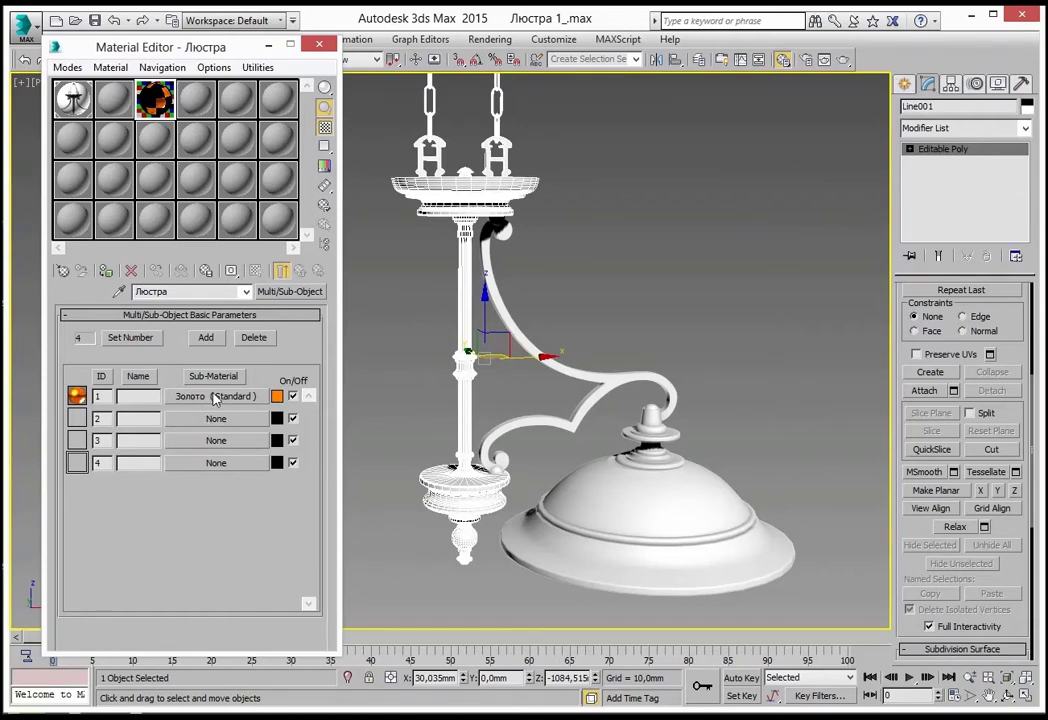
pyautogui.click(212, 396)
pyautogui.moveTo(212, 396); pyautogui.dragTo(213, 420)
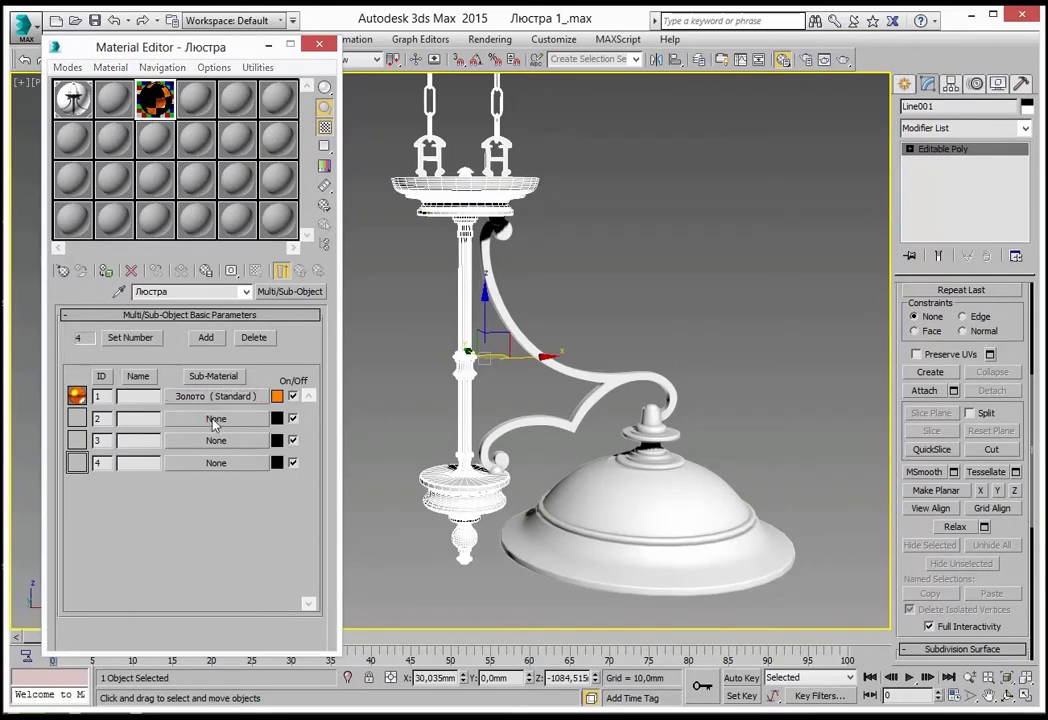
# Drop Золото into slot 2 as an independent copy and rename that copy Хром.
pyautogui.click(155, 348)
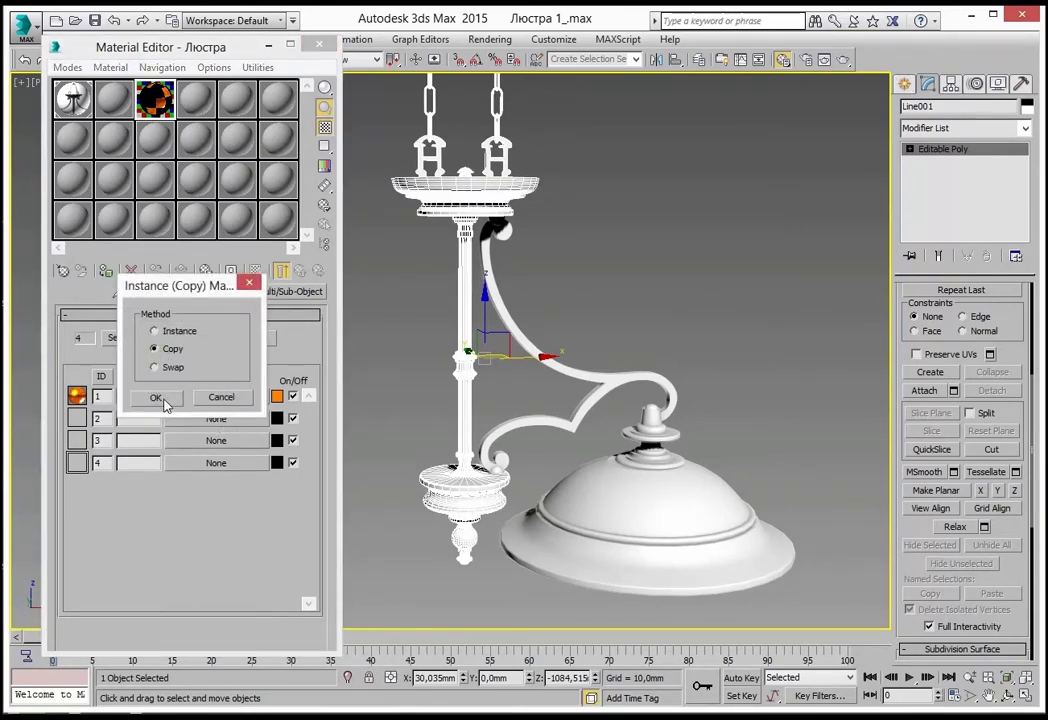
pyautogui.click(158, 398)
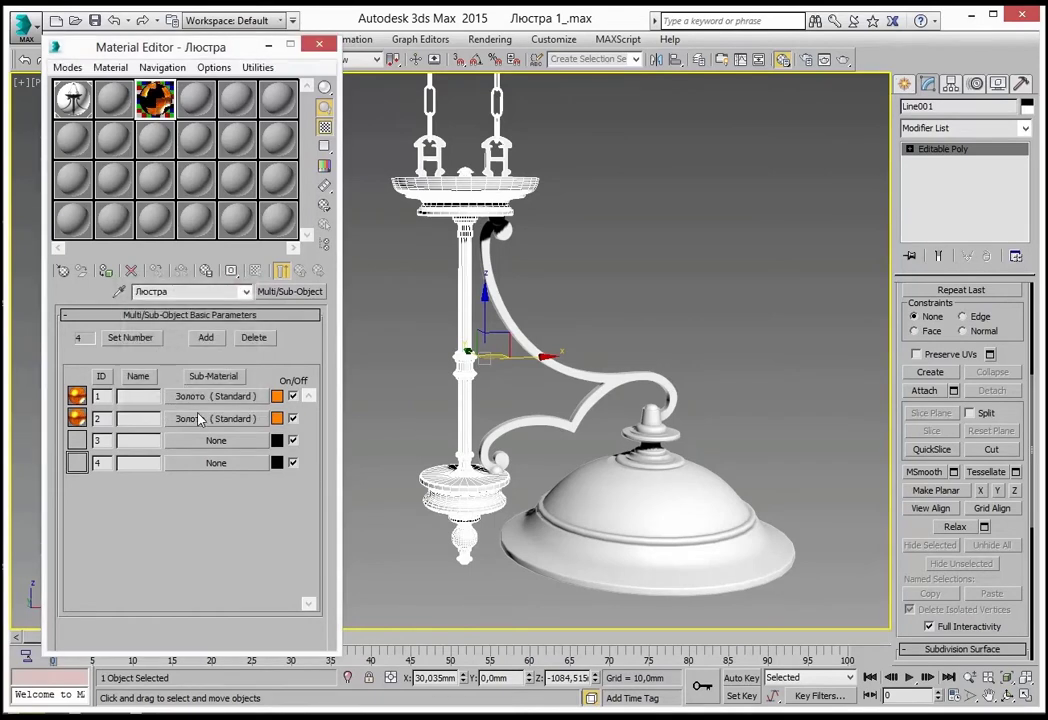
pyautogui.click(201, 419)
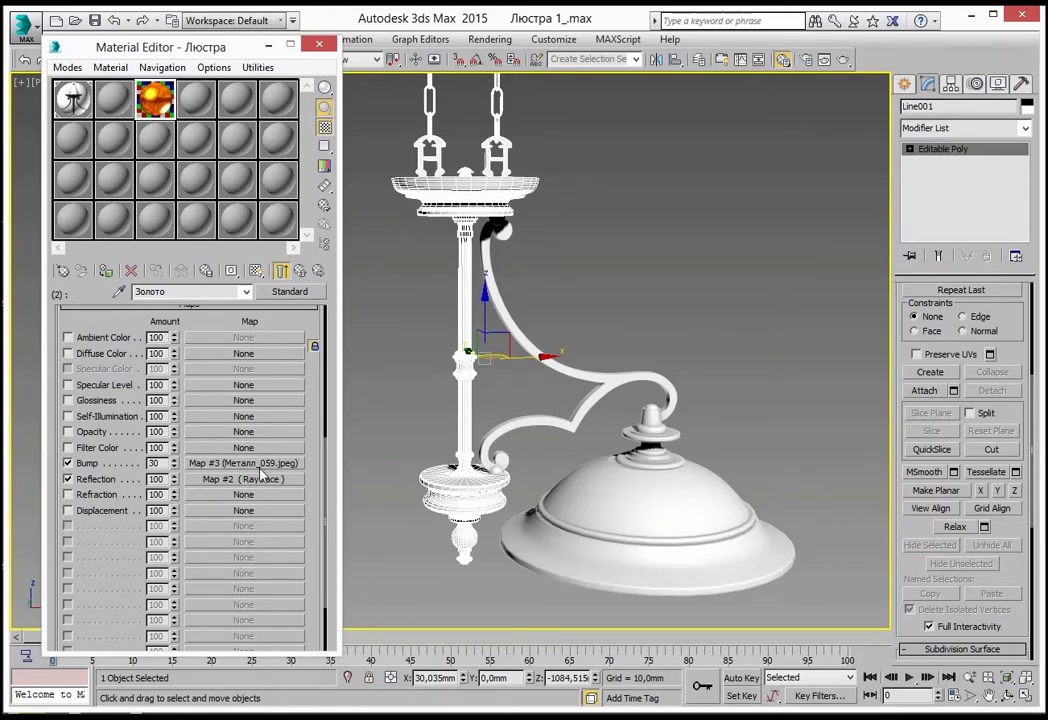
pyautogui.click(150, 291)
pyautogui.write('Хр')
pyautogui.write('ом')
# Swap Хром's Raytrace reflection background image for Студия_04.hdr and return to Хром's settings.
pyautogui.click(256, 479)
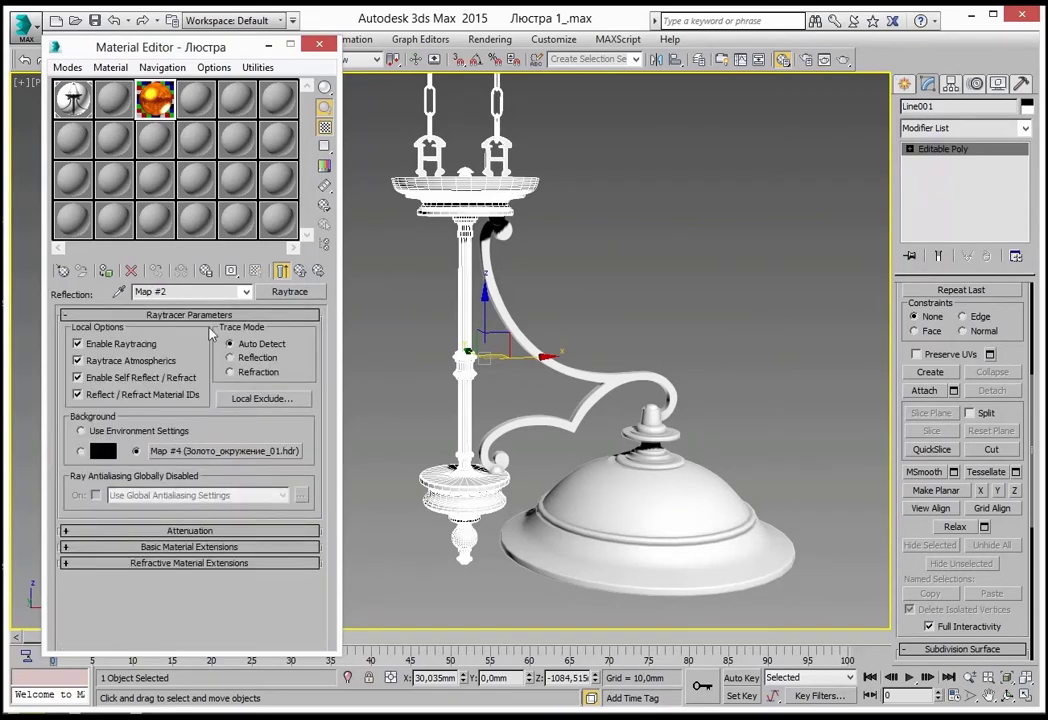
pyautogui.click(259, 452)
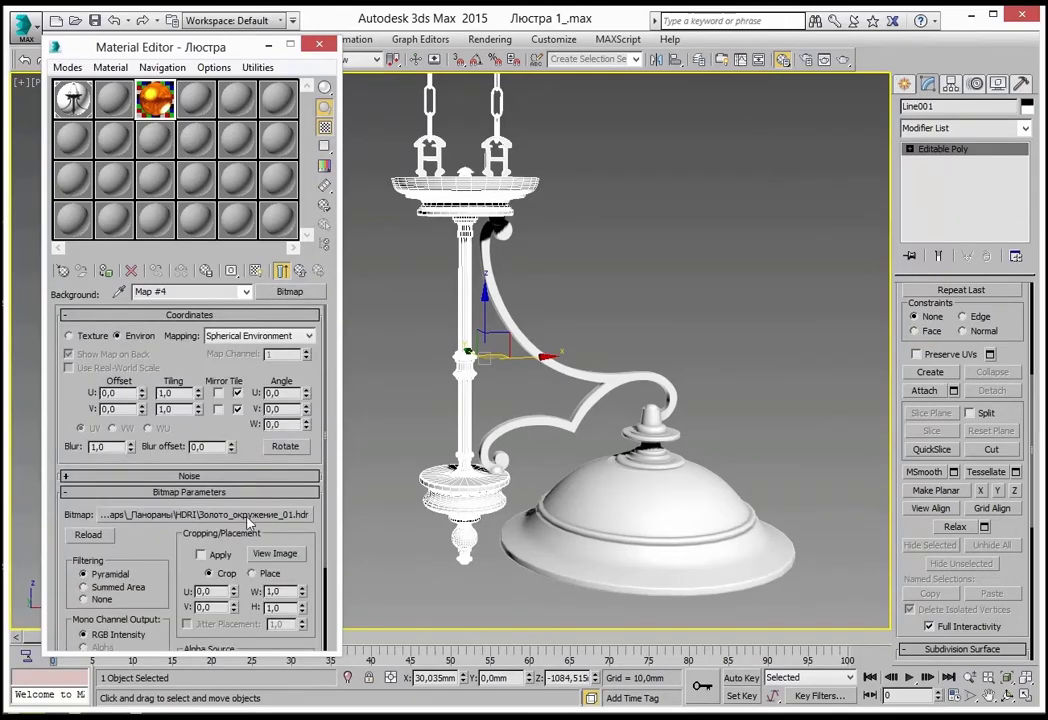
pyautogui.click(205, 514)
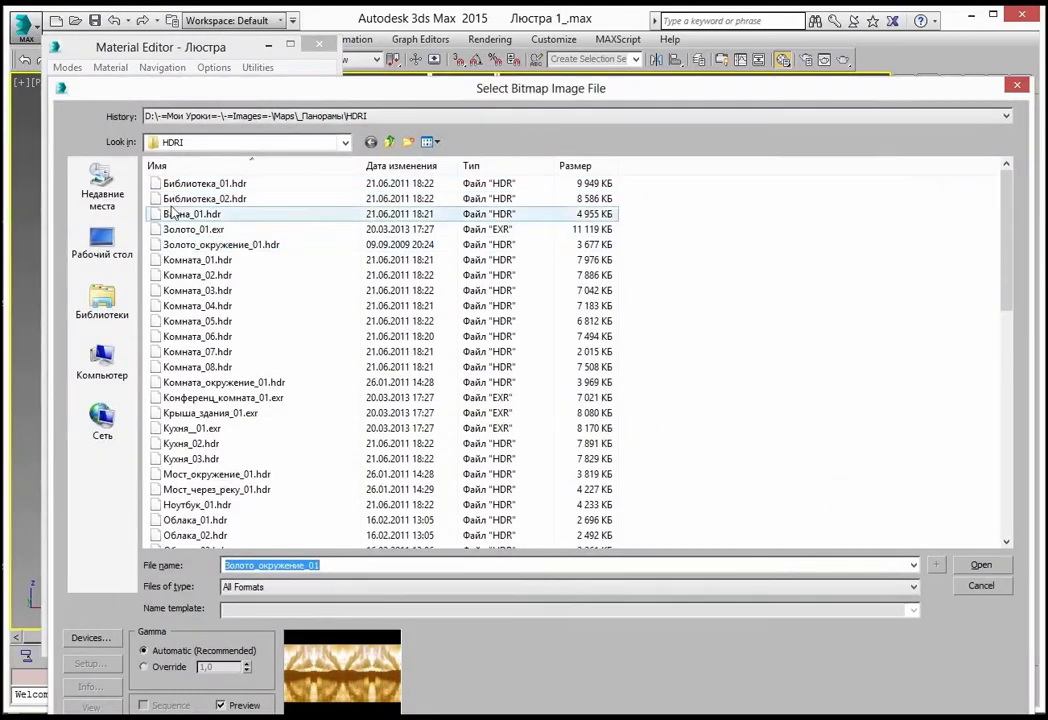
pyautogui.scroll(-10, 190, 420)
pyautogui.click(193, 414)
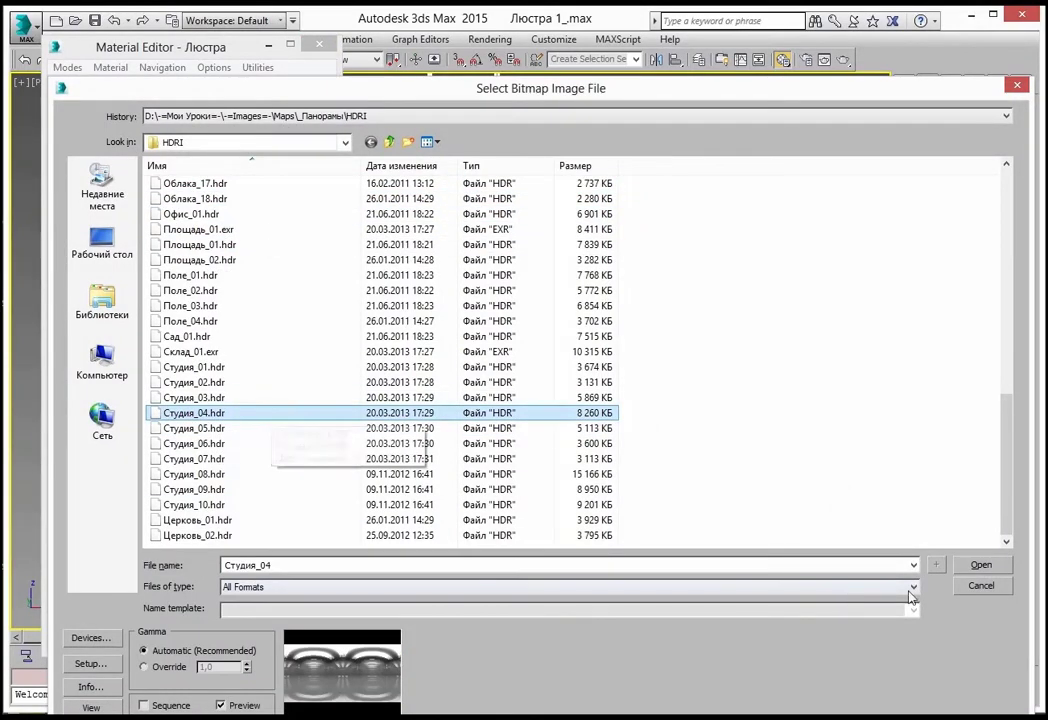
pyautogui.click(980, 566)
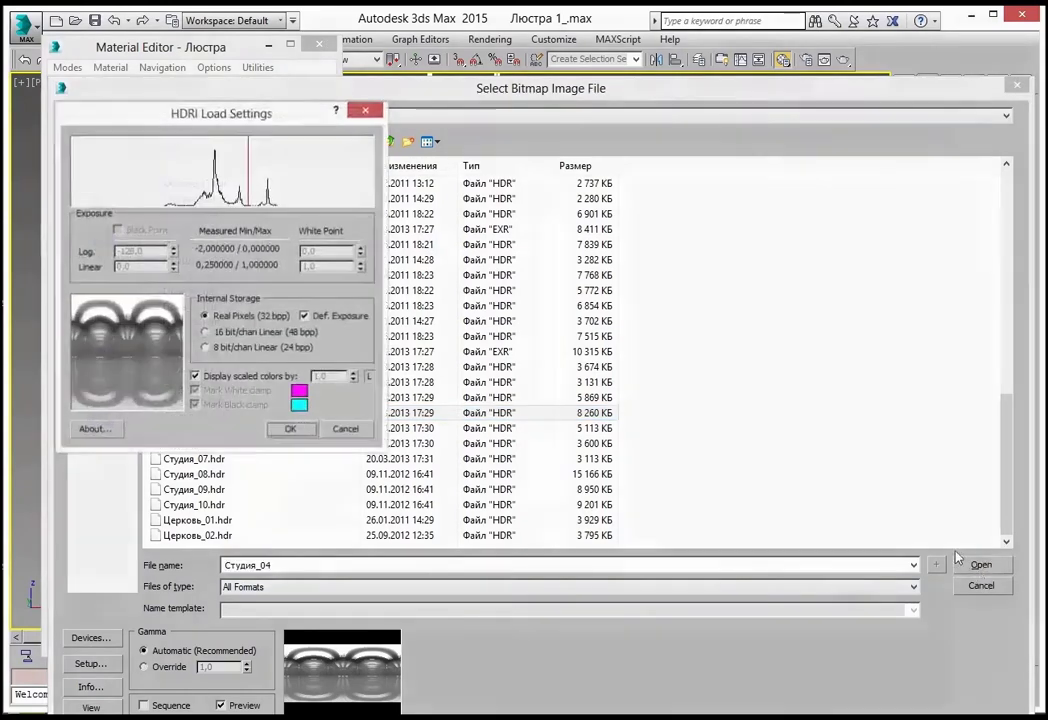
pyautogui.click(289, 431)
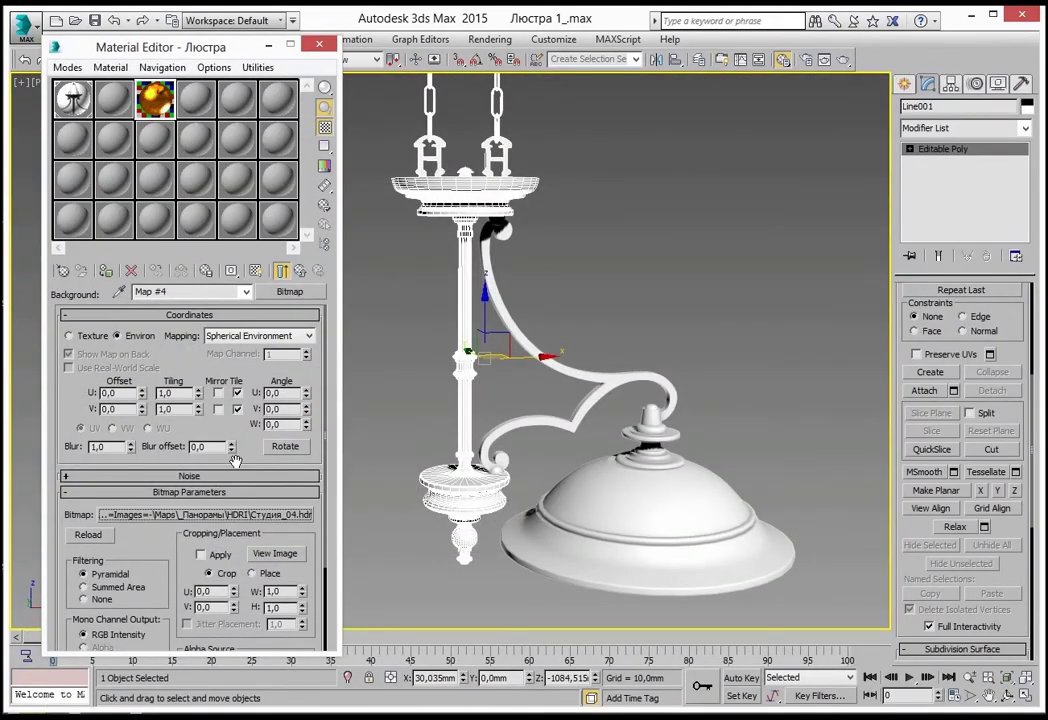
pyautogui.click(306, 280)
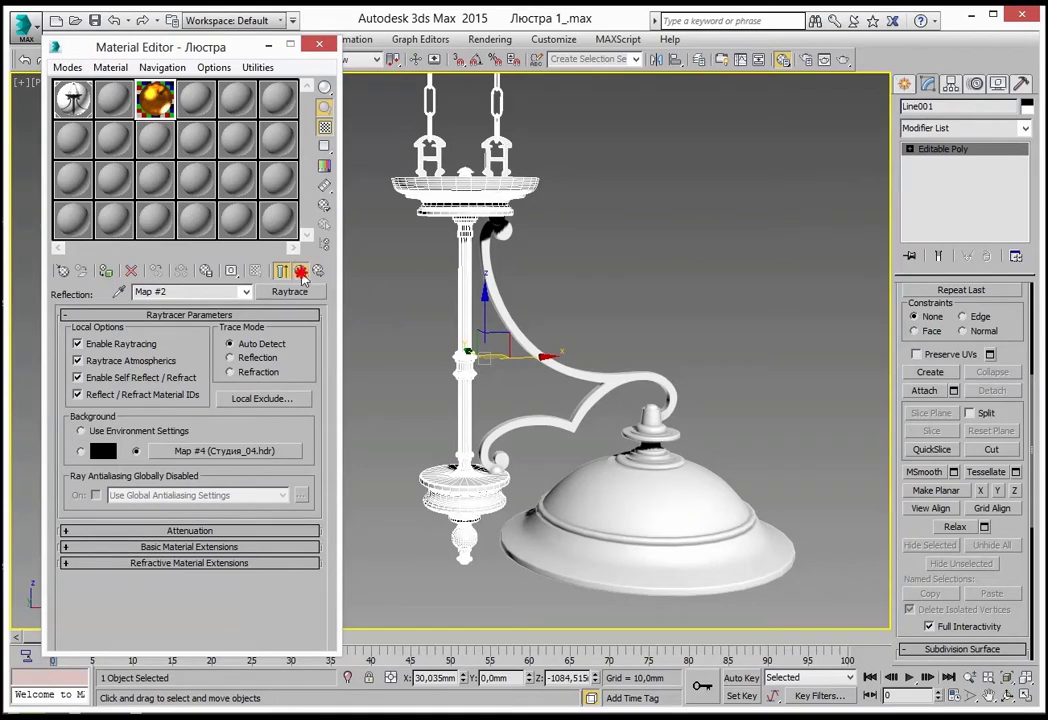
pyautogui.click(301, 273)
# Set Хром's diffuse colour to grey 64, 64, 64 and go back to Люстра.
pyautogui.moveTo(165, 330); pyautogui.dragTo(165, 383)
pyautogui.scroll(5, 165, 383)
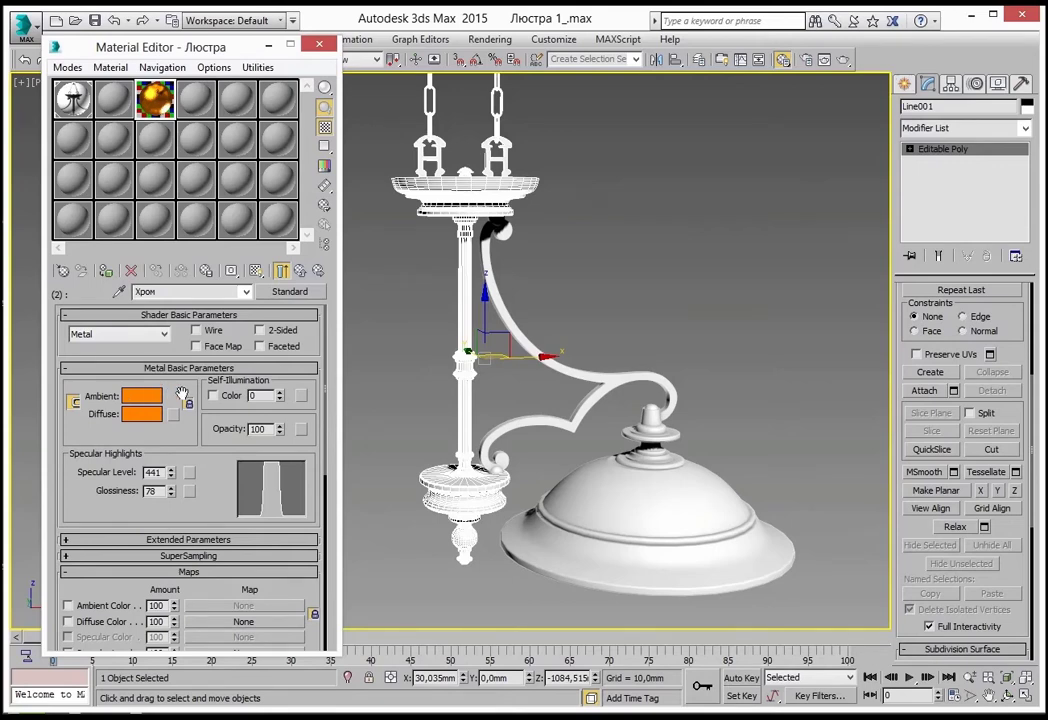
pyautogui.click(141, 413)
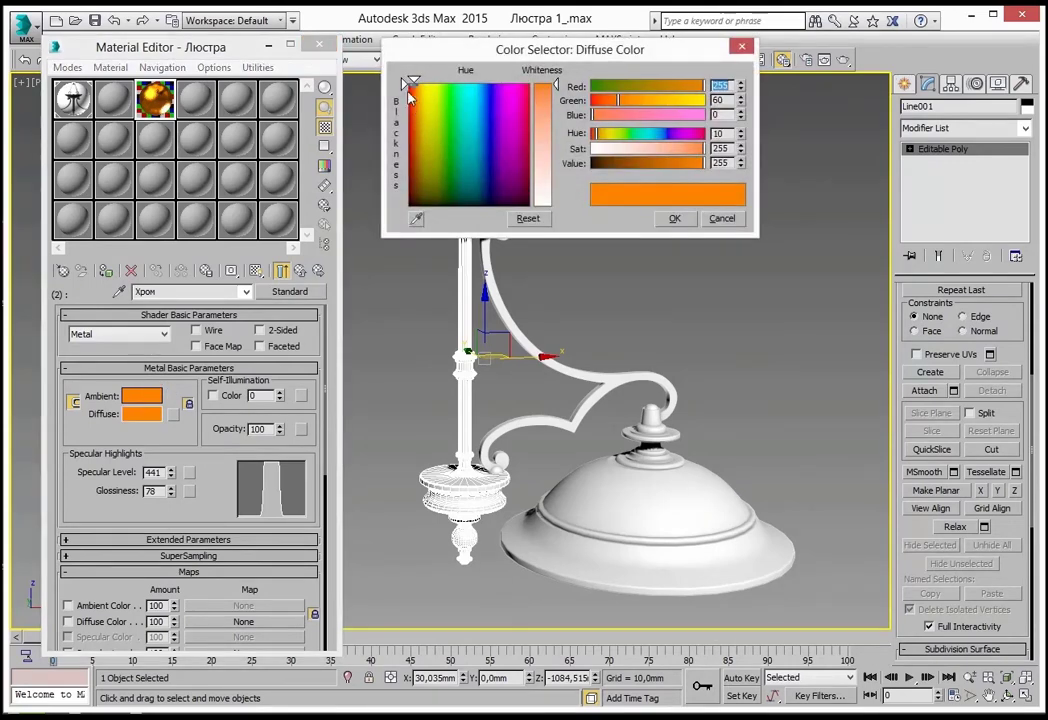
pyautogui.moveTo(427, 150); pyautogui.dragTo(427, 205)
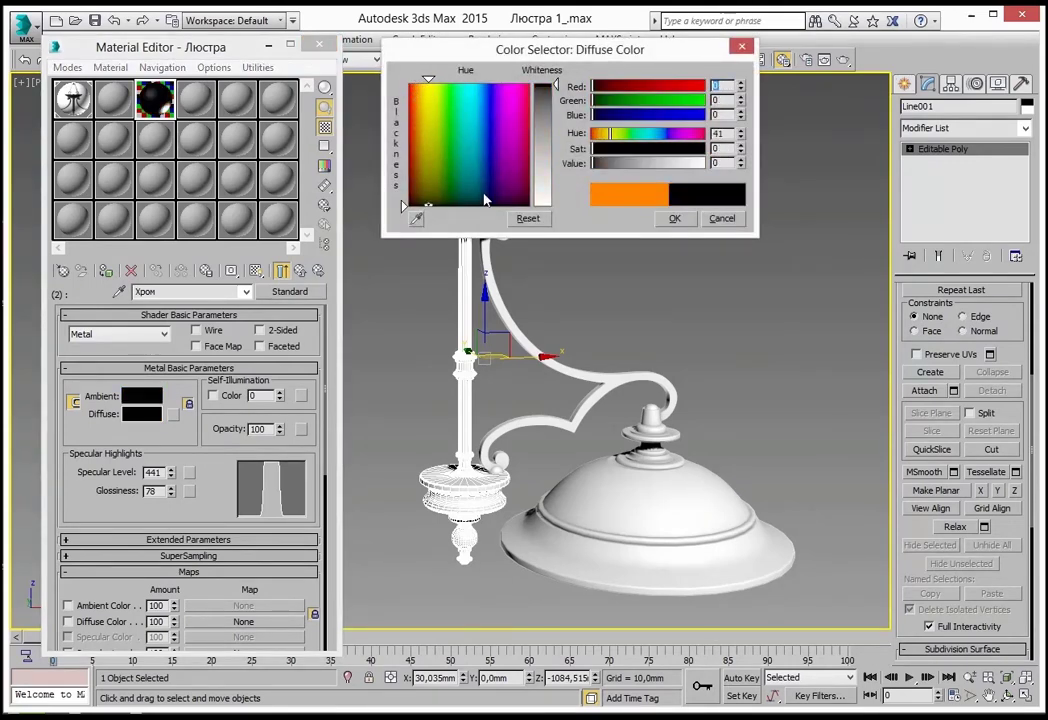
pyautogui.moveTo(557, 88)
pyautogui.mouseDown()
pyautogui.moveTo(560, 128)
pyautogui.moveTo(557, 120)
pyautogui.mouseUp()
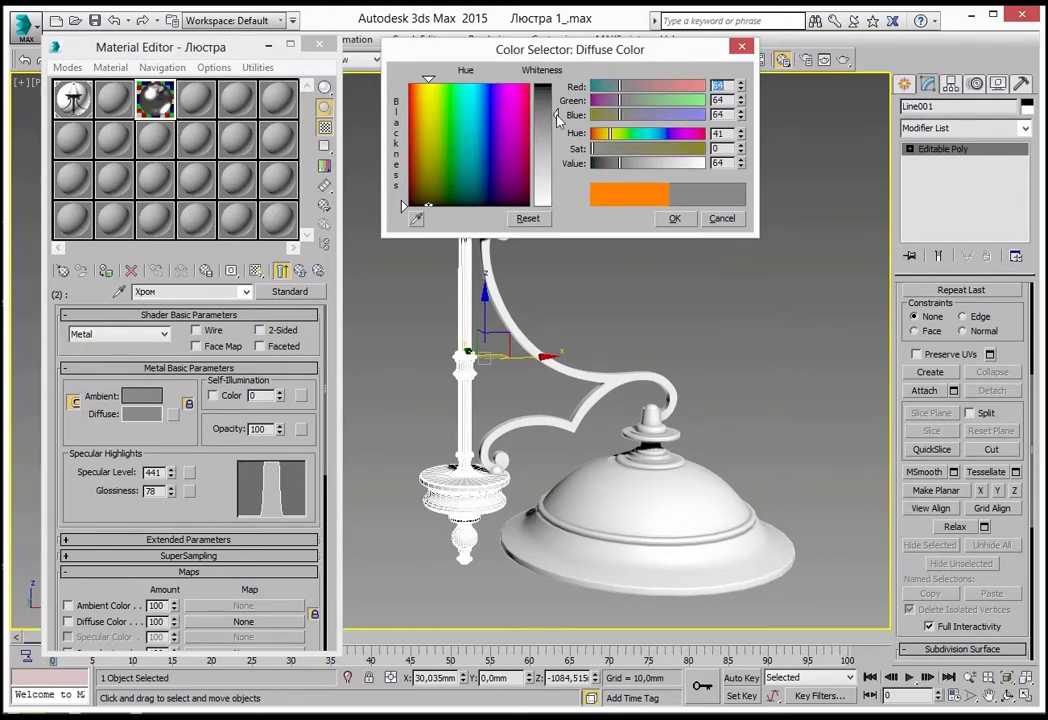
pyautogui.click(674, 220)
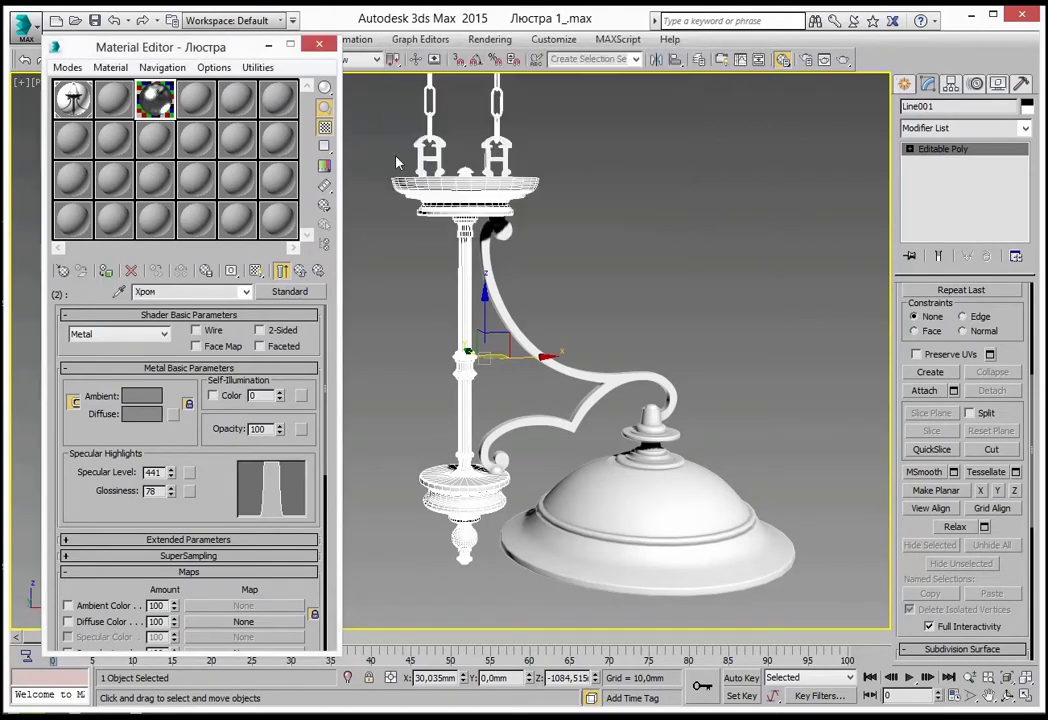
pyautogui.click(301, 273)
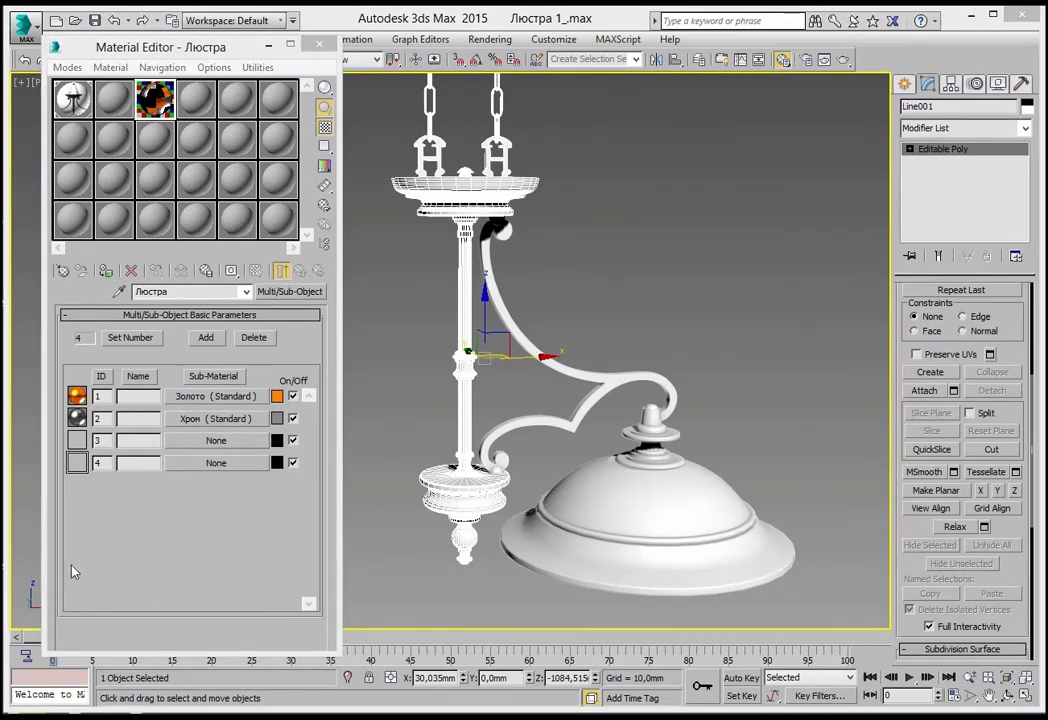
# Put a new Standard material in slot 3 with diffuse colour white 255, 255, 255.
pyautogui.click(210, 441)
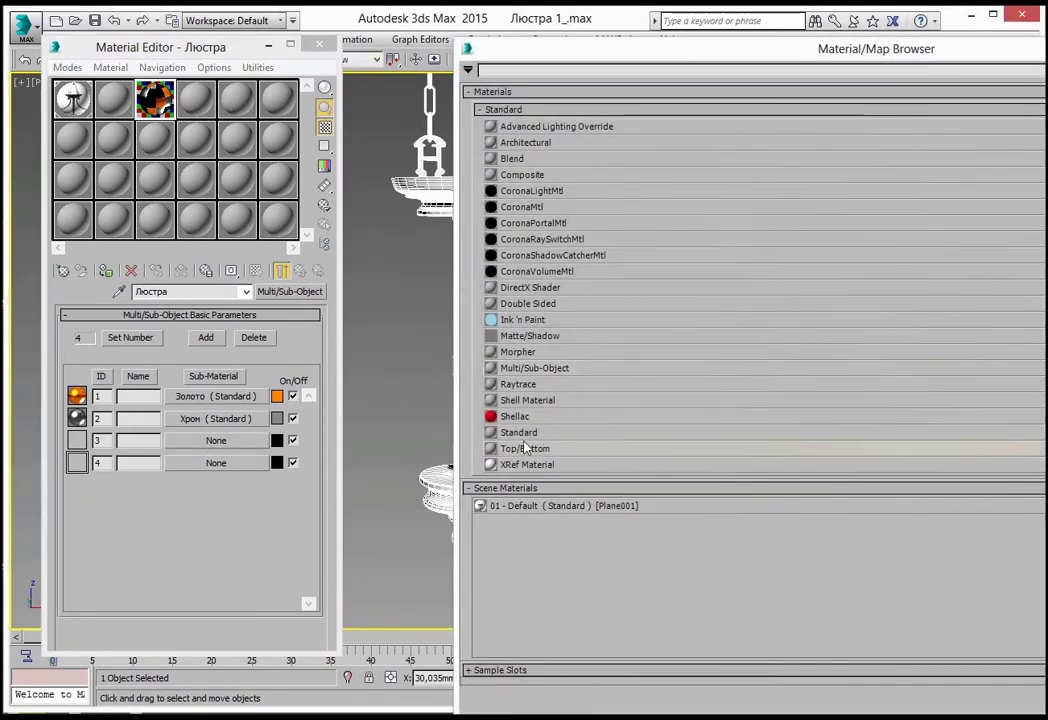
pyautogui.doubleClick(519, 433)
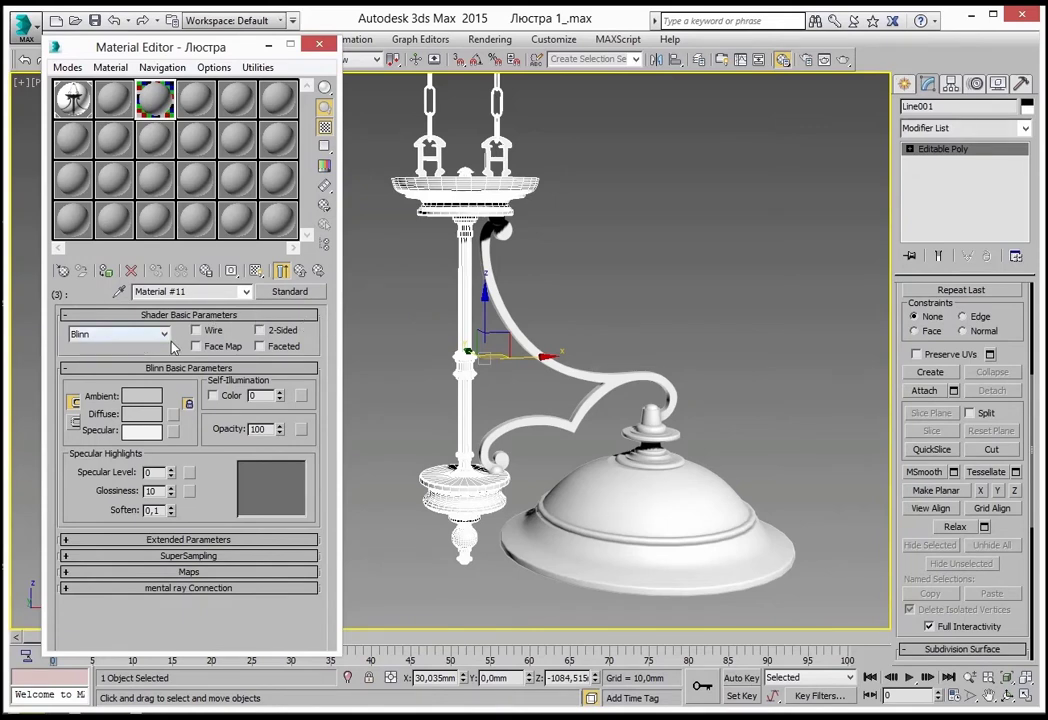
pyautogui.click(145, 414)
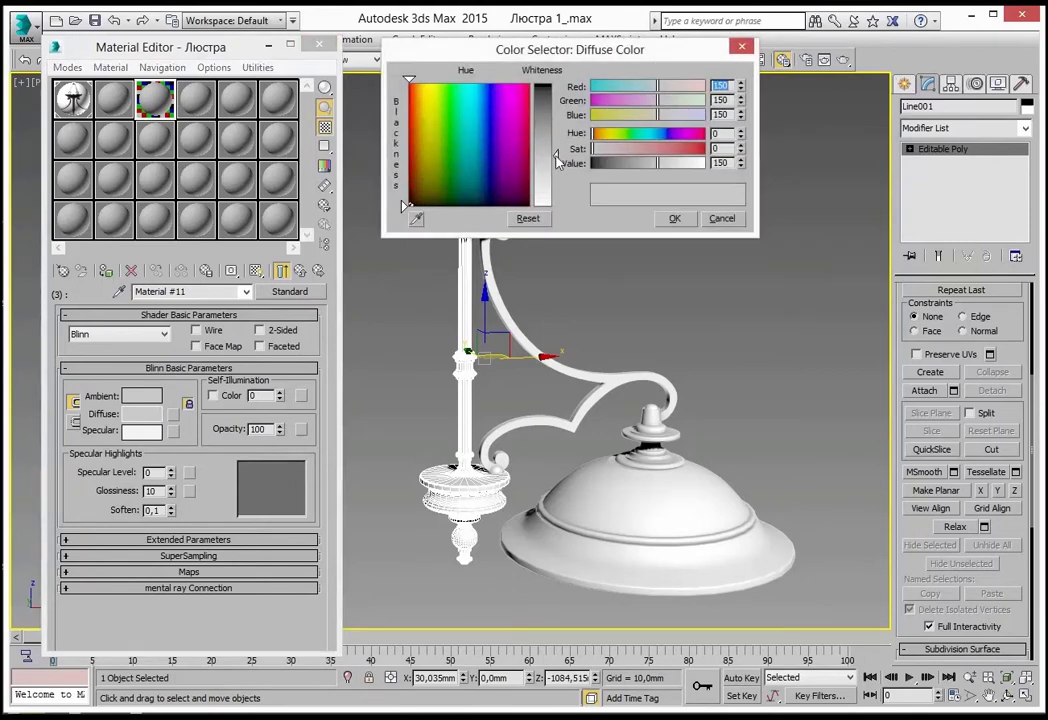
pyautogui.click(542, 88)
pyautogui.click(676, 220)
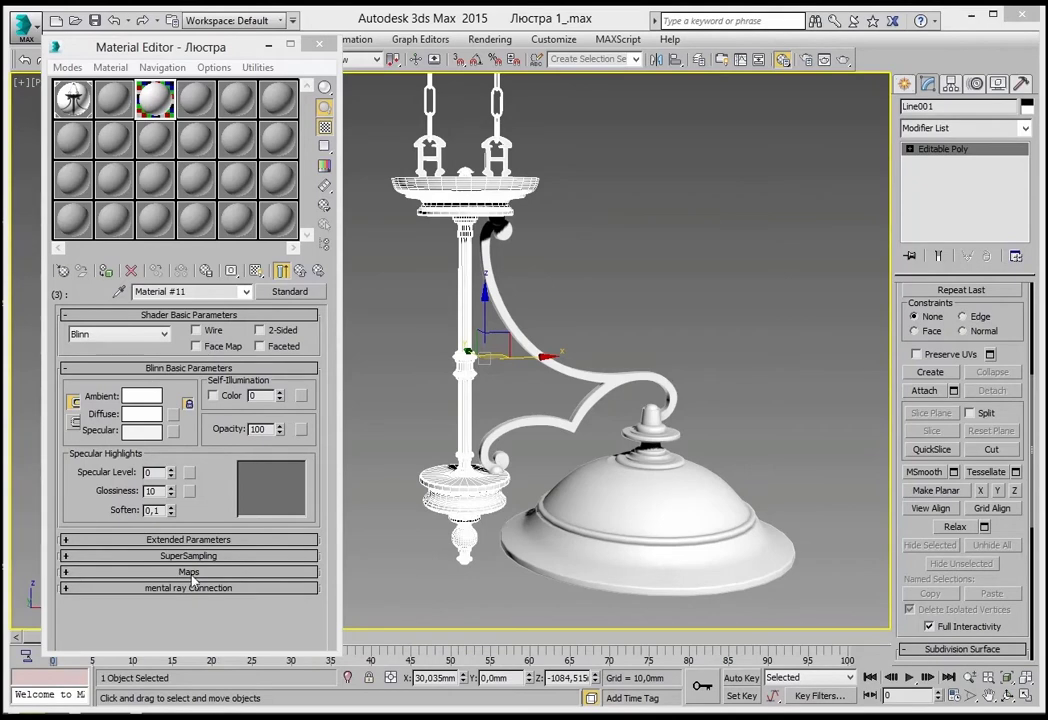
# Add a Raytrace map to the material's Refraction channel and return to its map list.
pyautogui.click(68, 572)
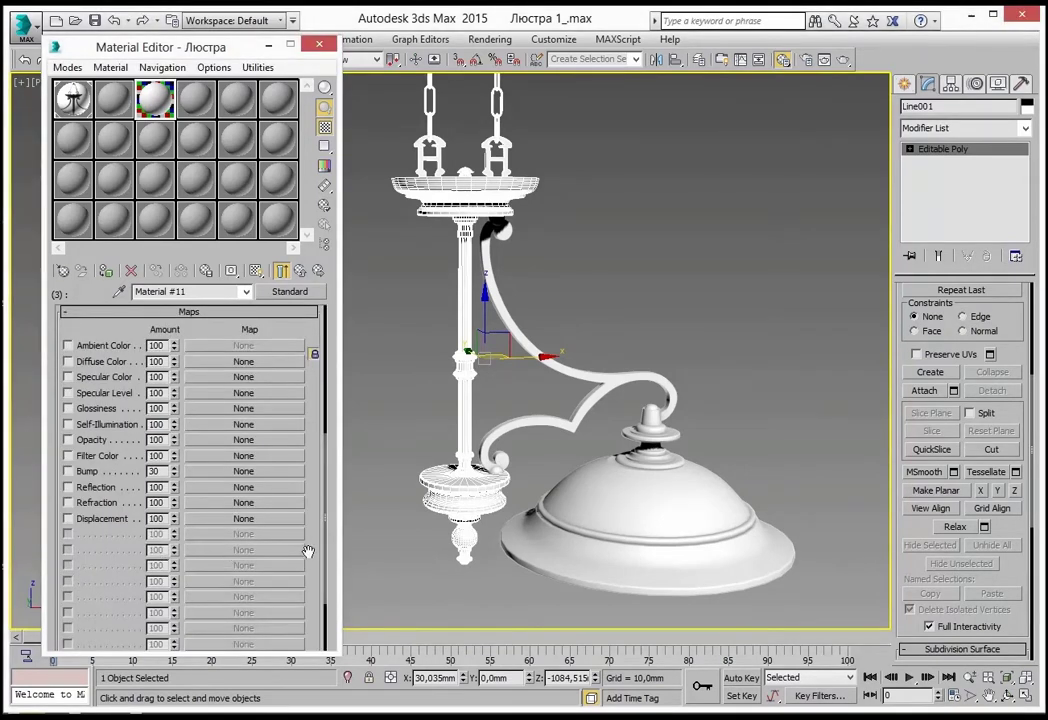
pyautogui.moveTo(258, 455); pyautogui.dragTo(258, 421)
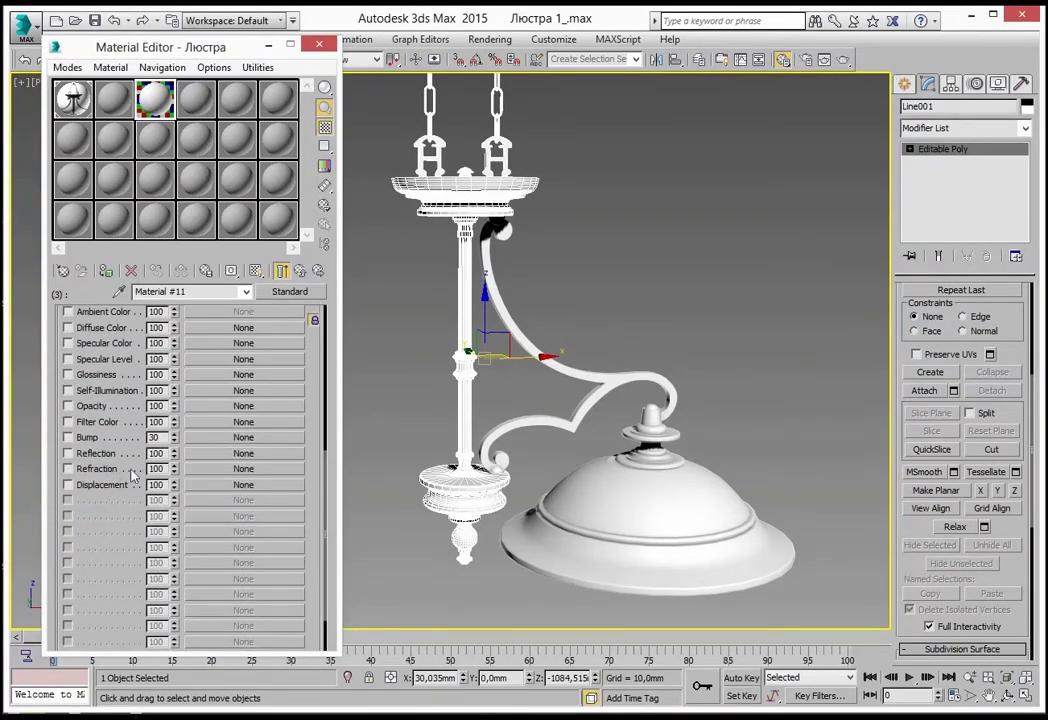
pyautogui.click(225, 470)
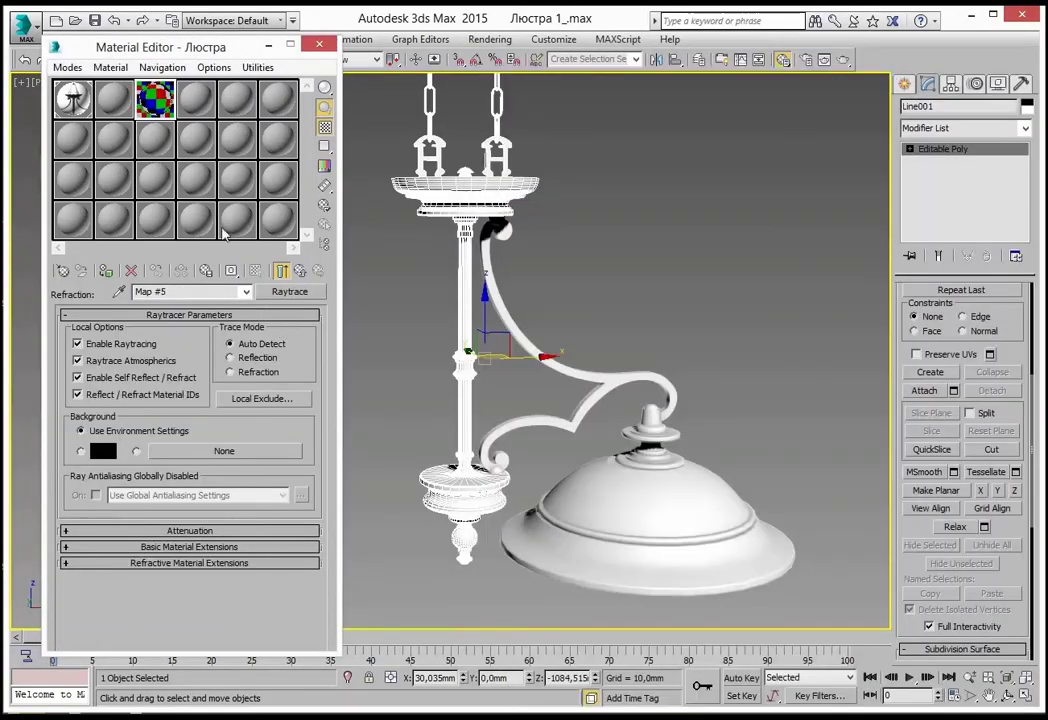
pyautogui.doubleClick(155, 100)
pyautogui.moveTo(814, 33); pyautogui.dragTo(824, 41)
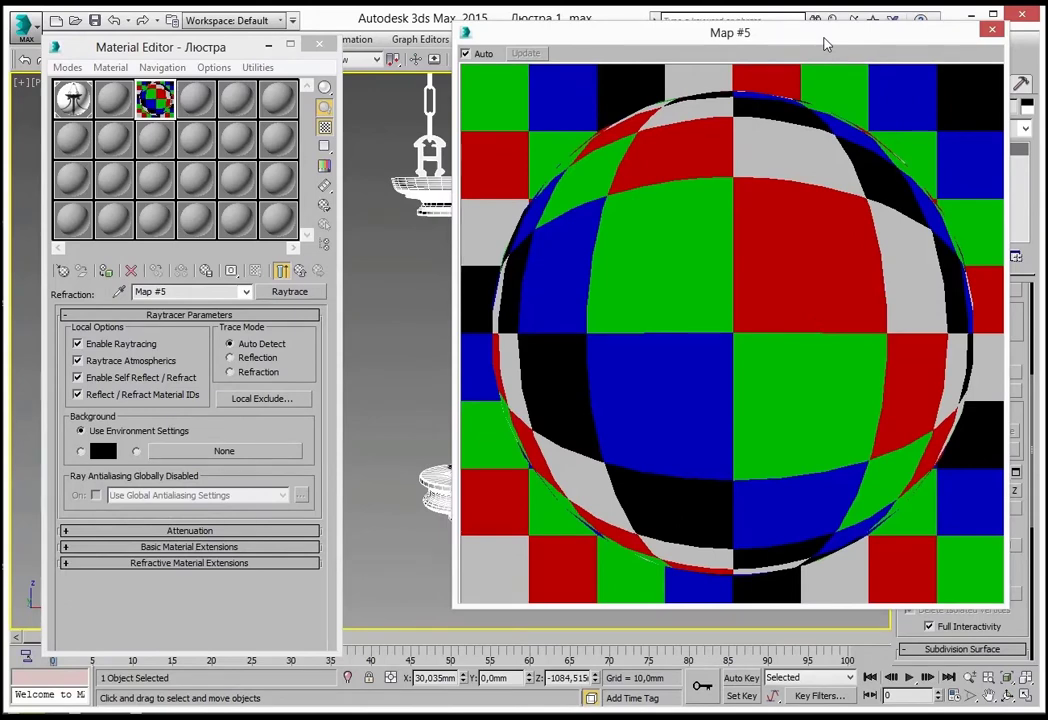
pyautogui.click(988, 33)
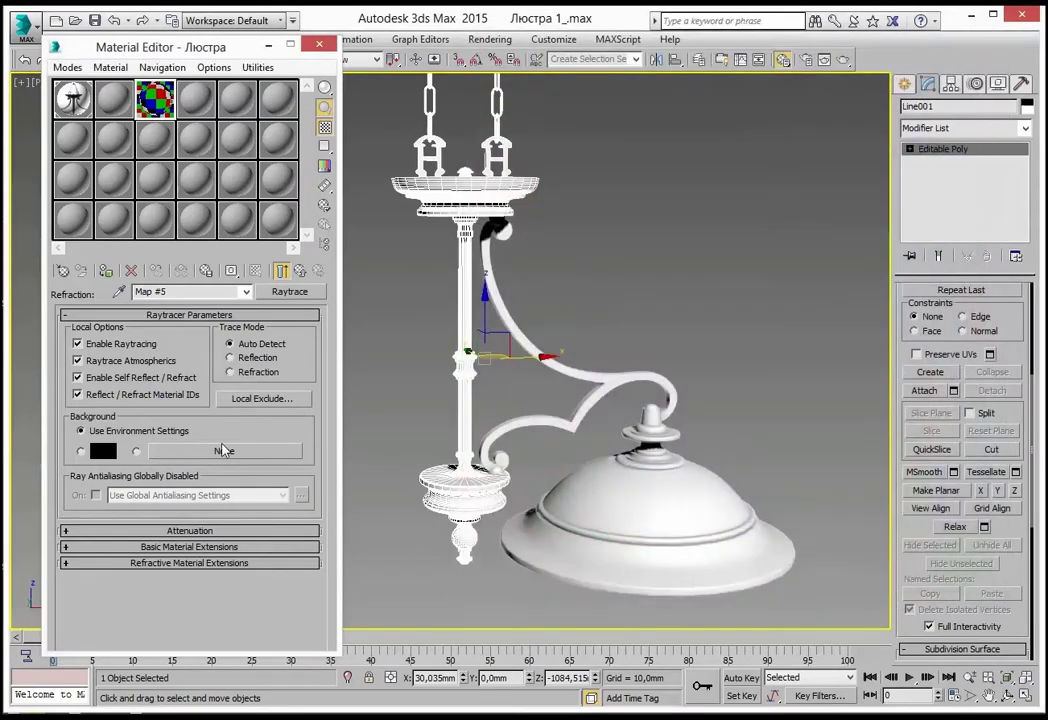
pyautogui.click(300, 271)
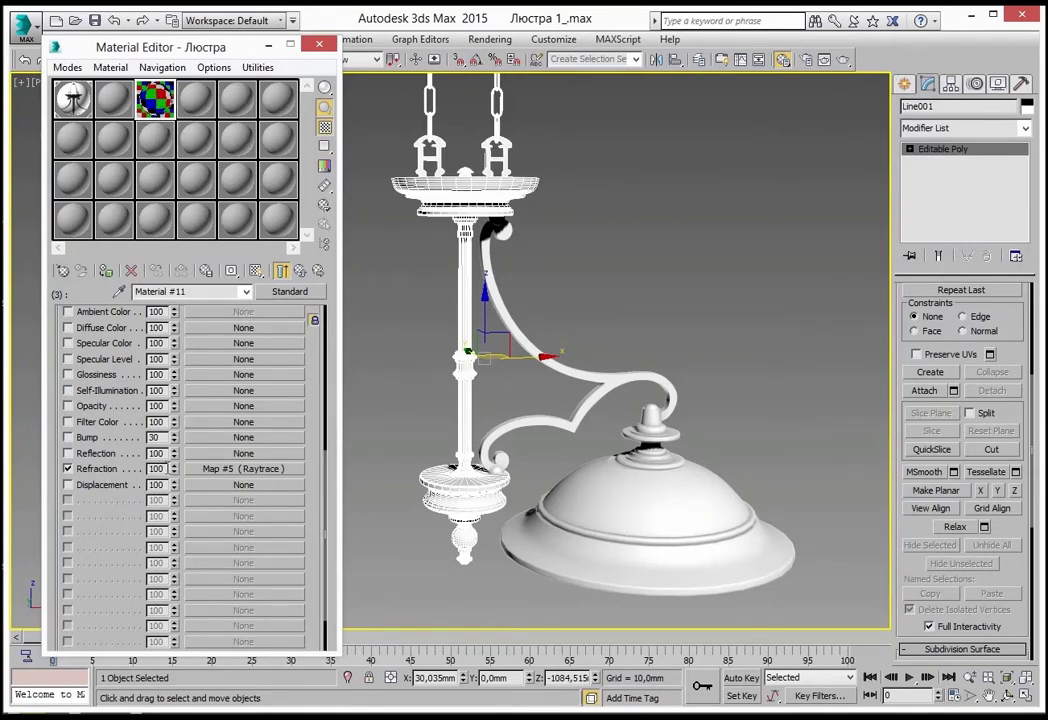
# Set the Refraction amount to 20 and check the glass-like sample sphere.
pyautogui.doubleClick(165, 468)
pyautogui.write('20')
pyautogui.press('Return')
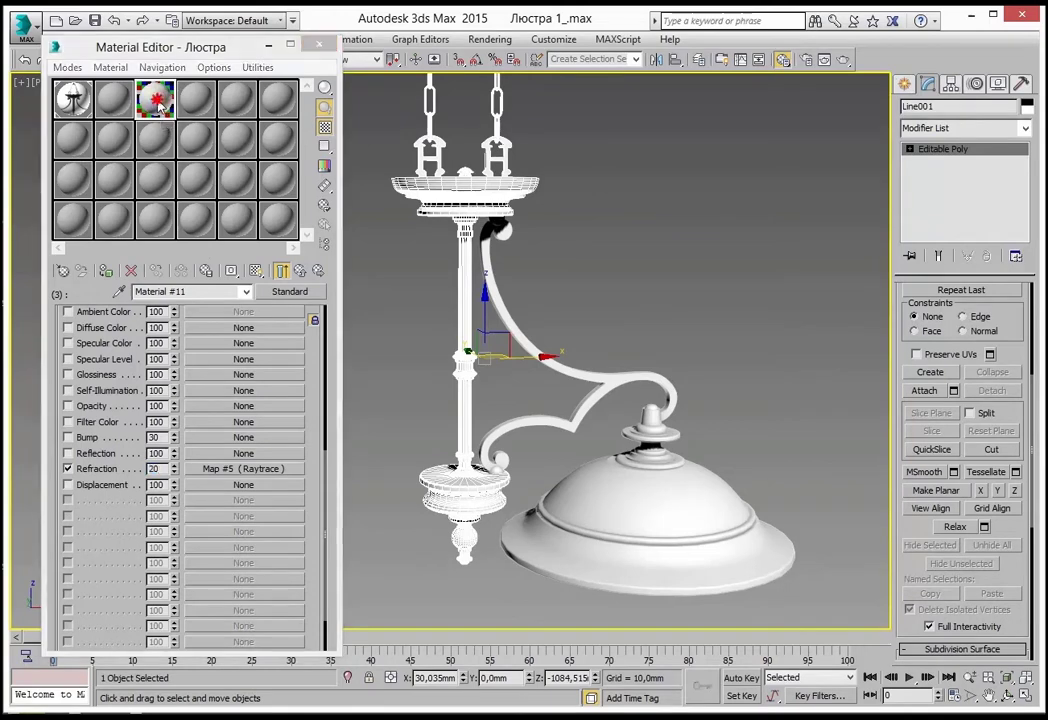
pyautogui.doubleClick(156, 100)
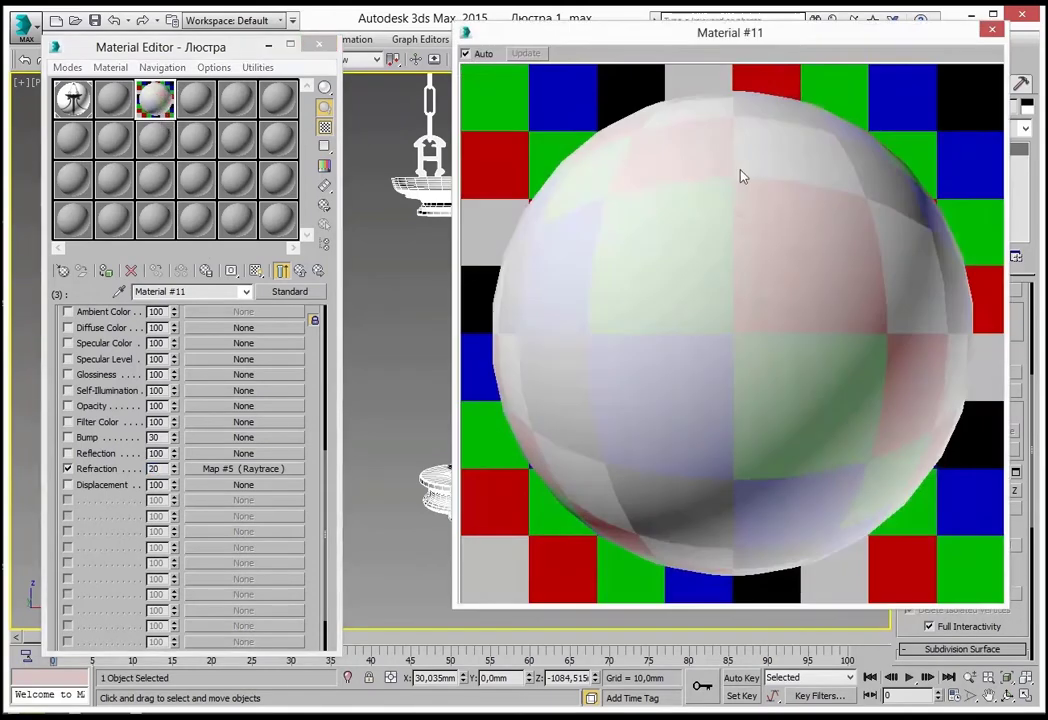
pyautogui.click(992, 33)
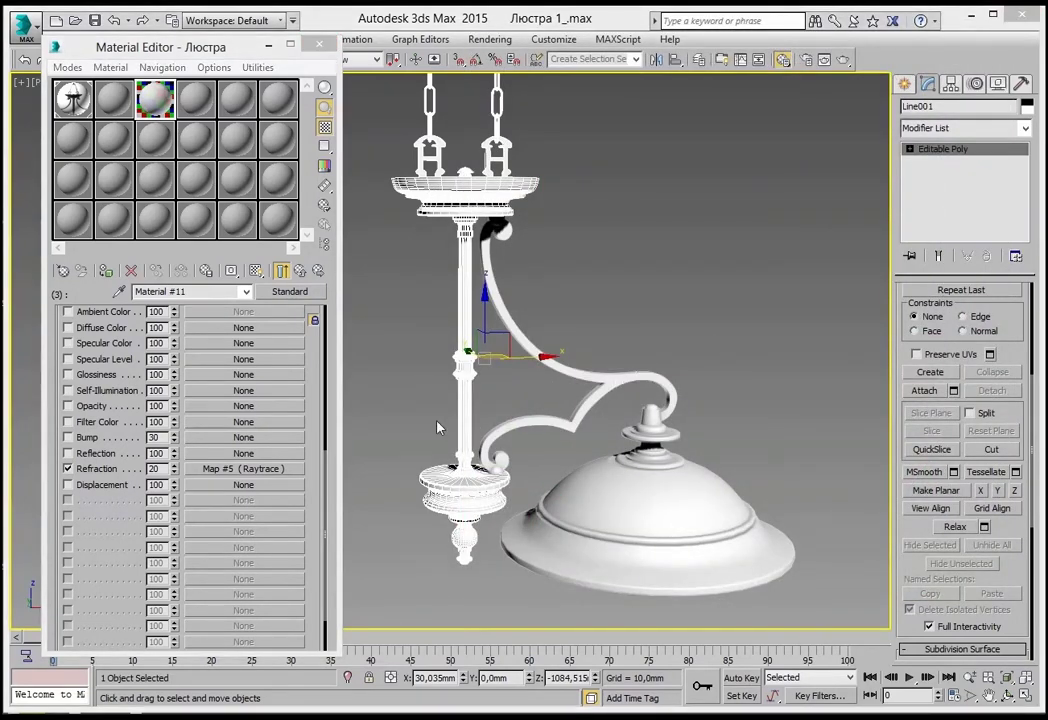
# Set Specular Level 78 and Glossiness 61, then start renaming the material стекло матовое.
pyautogui.scroll(3, 316, 398)
pyautogui.scroll(3, 312, 385)
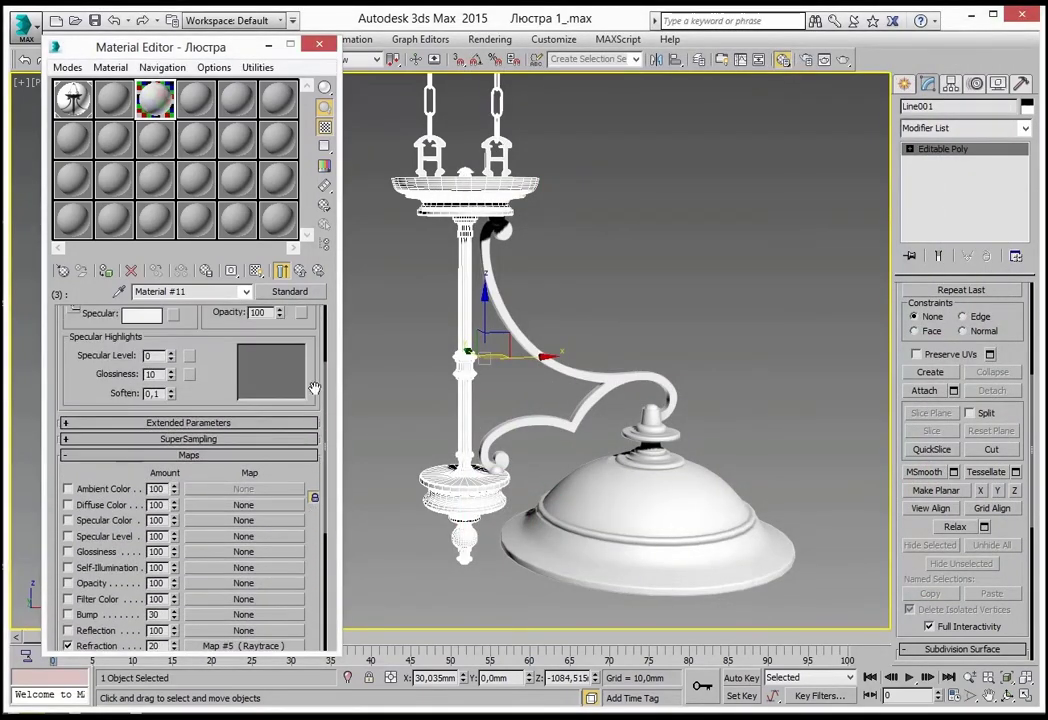
pyautogui.scroll(3, 310, 378)
pyautogui.scroll(2, 300, 400)
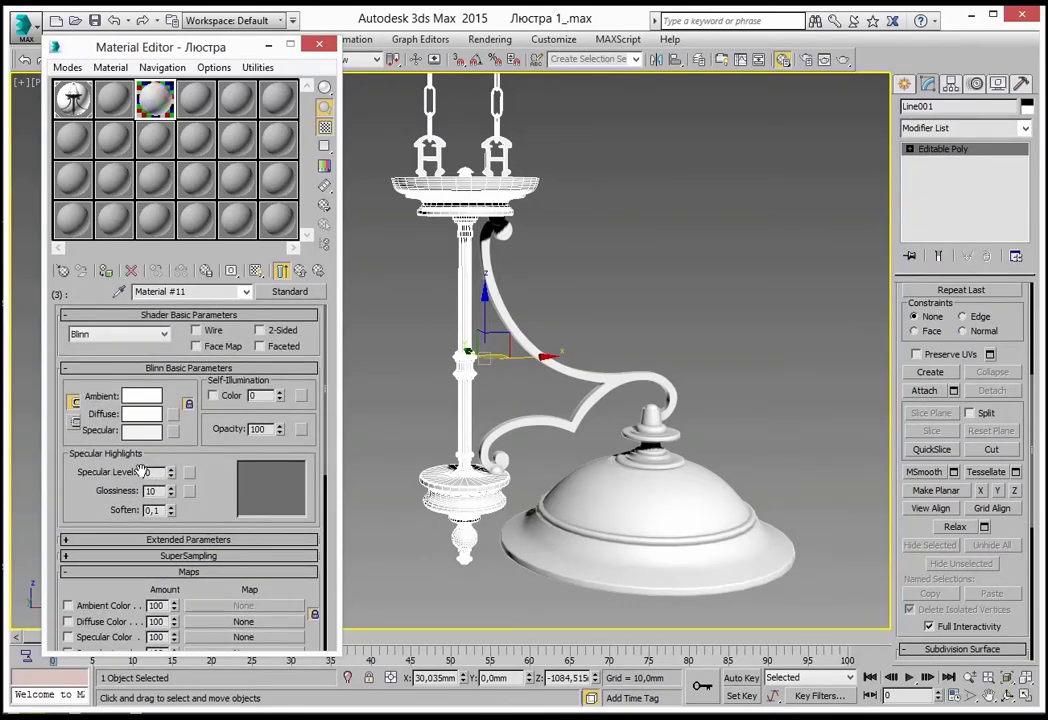
pyautogui.moveTo(171, 475); pyautogui.dragTo(171, 440)
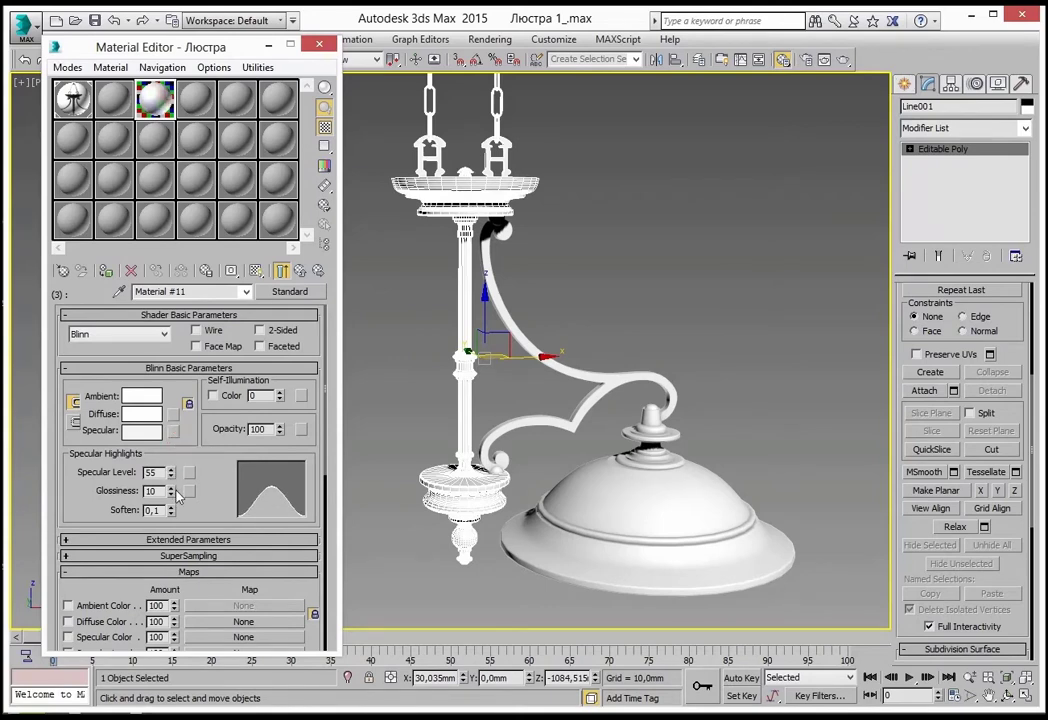
pyautogui.moveTo(174, 493); pyautogui.dragTo(174, 452)
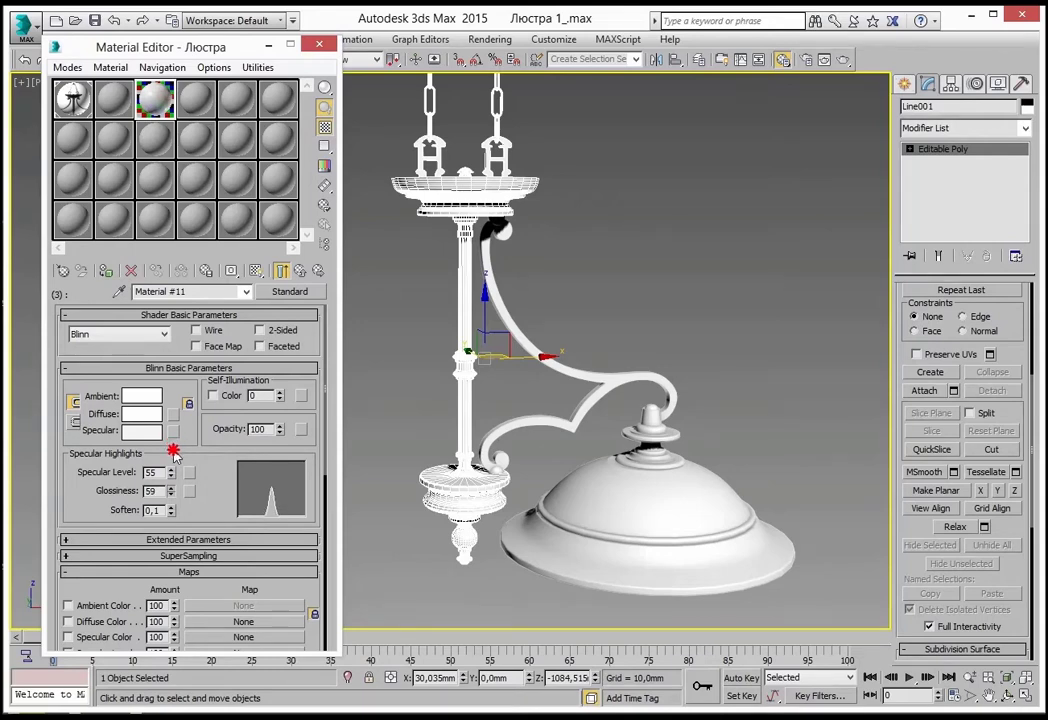
pyautogui.click(210, 295)
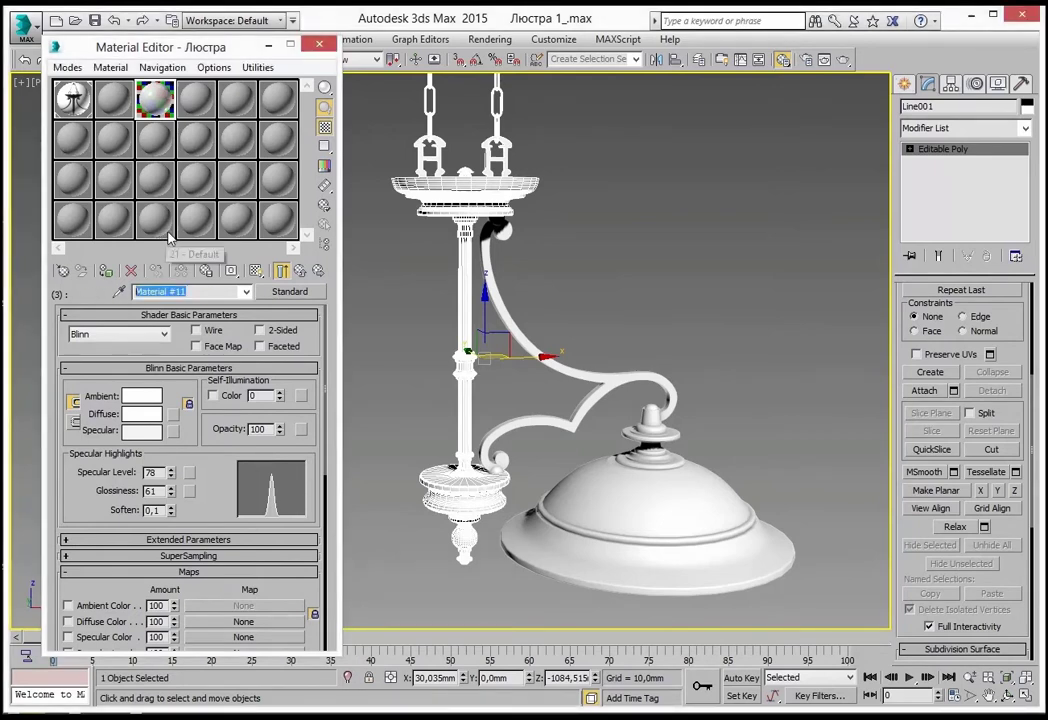
pyautogui.write('сте')
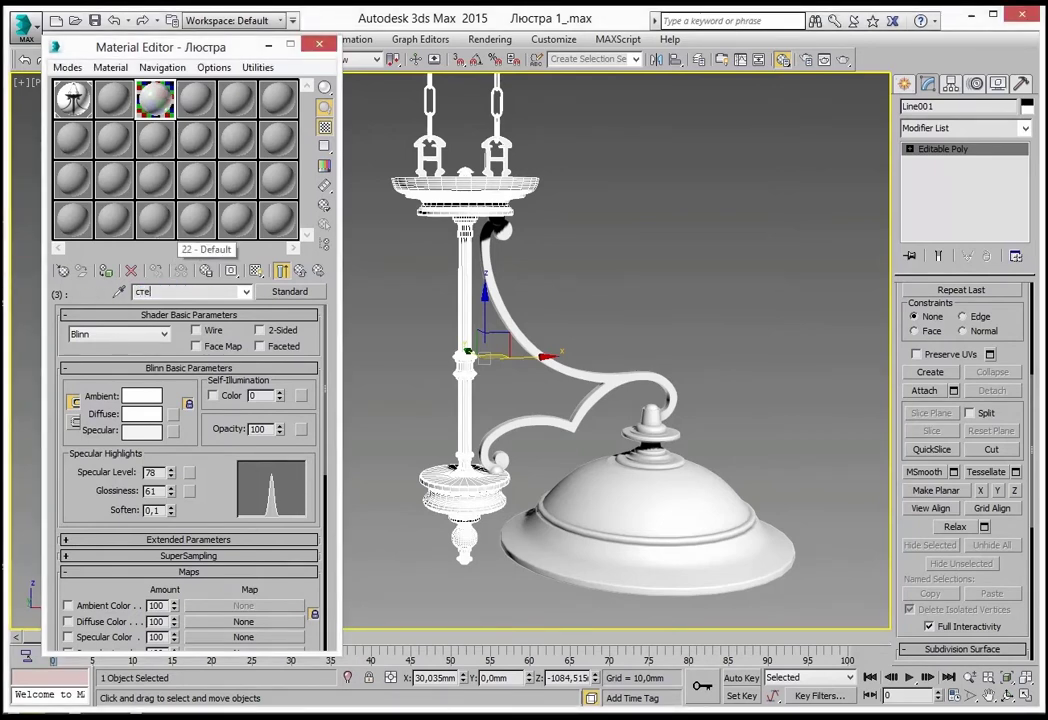
pyautogui.write('кло матовое')
# Return to Люстра and fill sub-material slot 4 with a new Standard material.
pyautogui.click(300, 270)
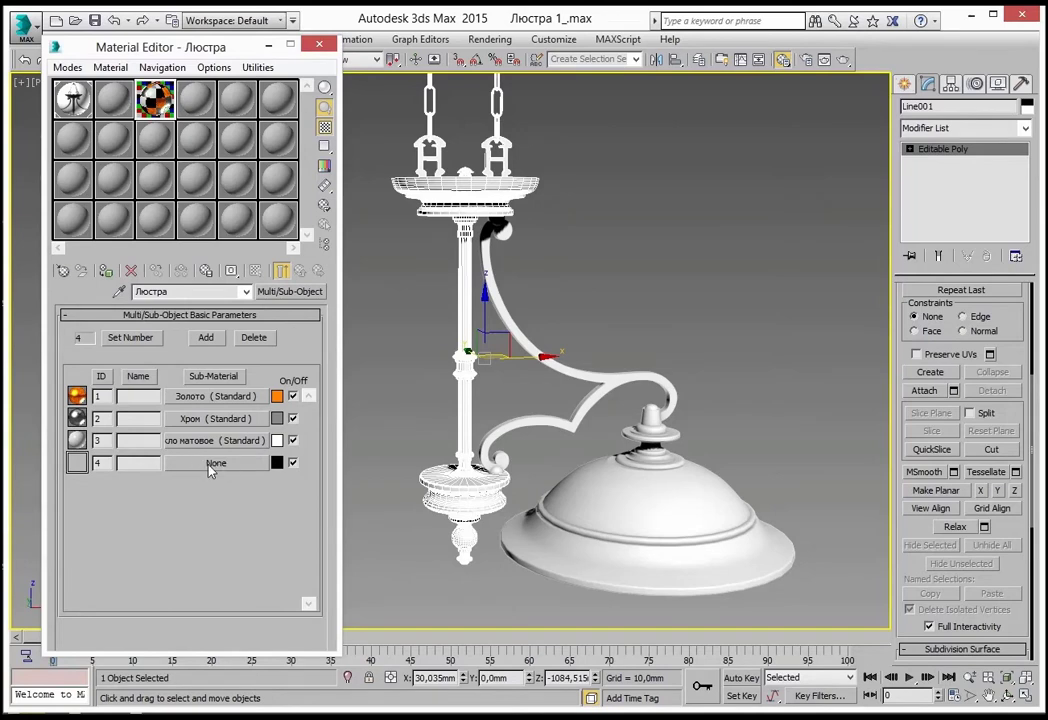
pyautogui.click(212, 464)
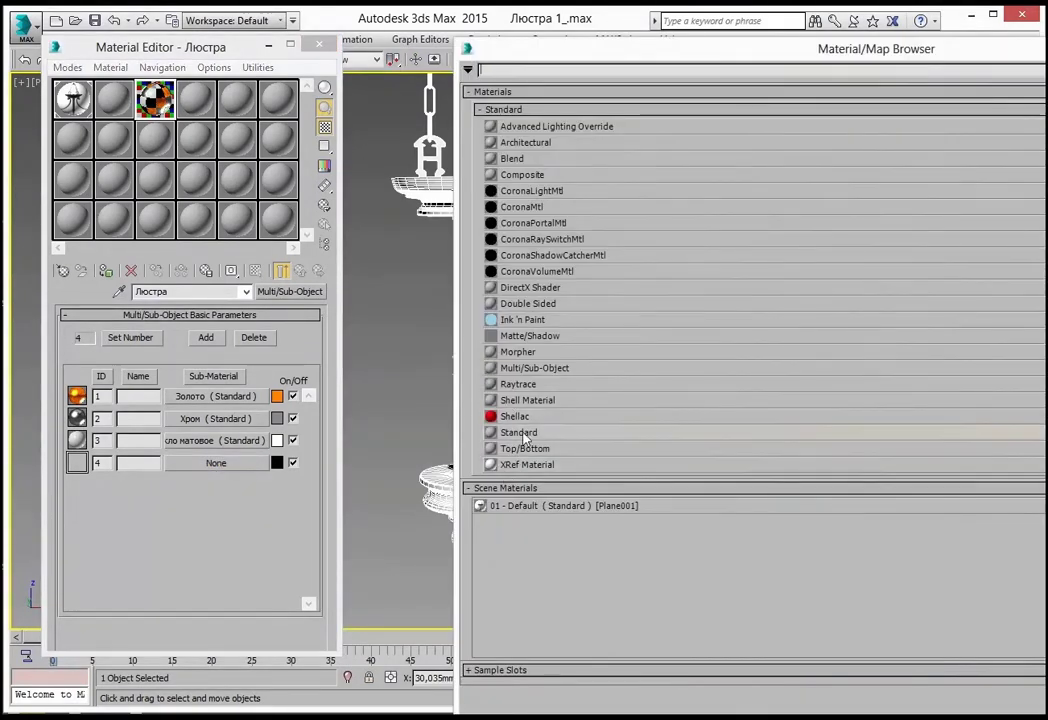
pyautogui.doubleClick(520, 434)
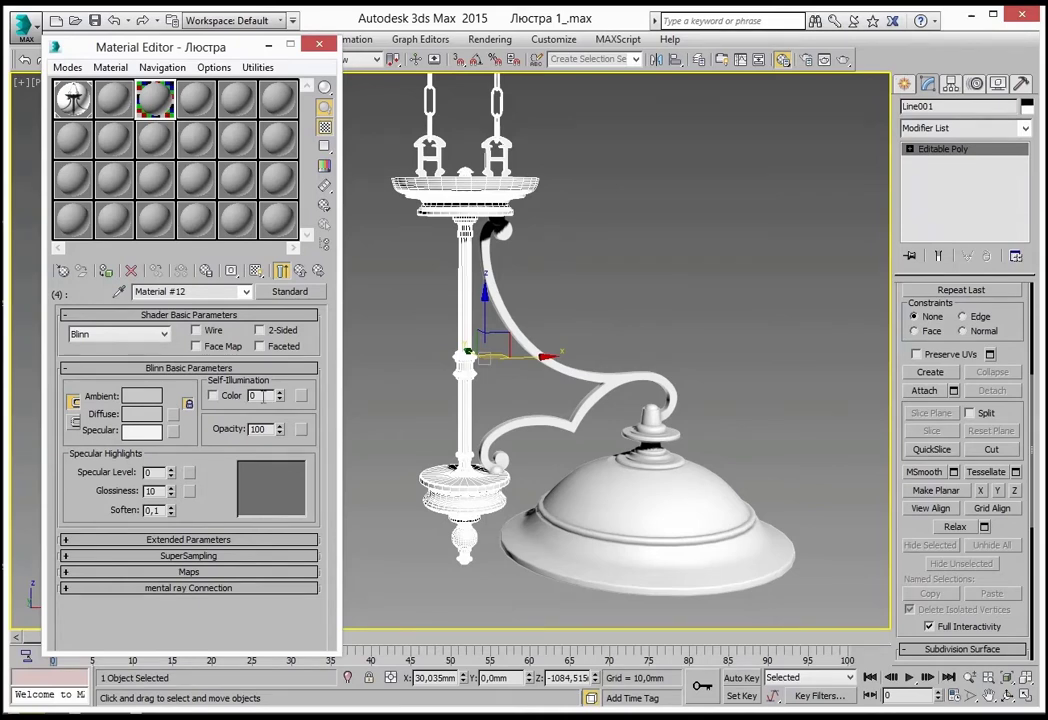
# Enable colour self-illumination in pale peach 255/215/188 and set the diffuse colour to white.
pyautogui.click(213, 396)
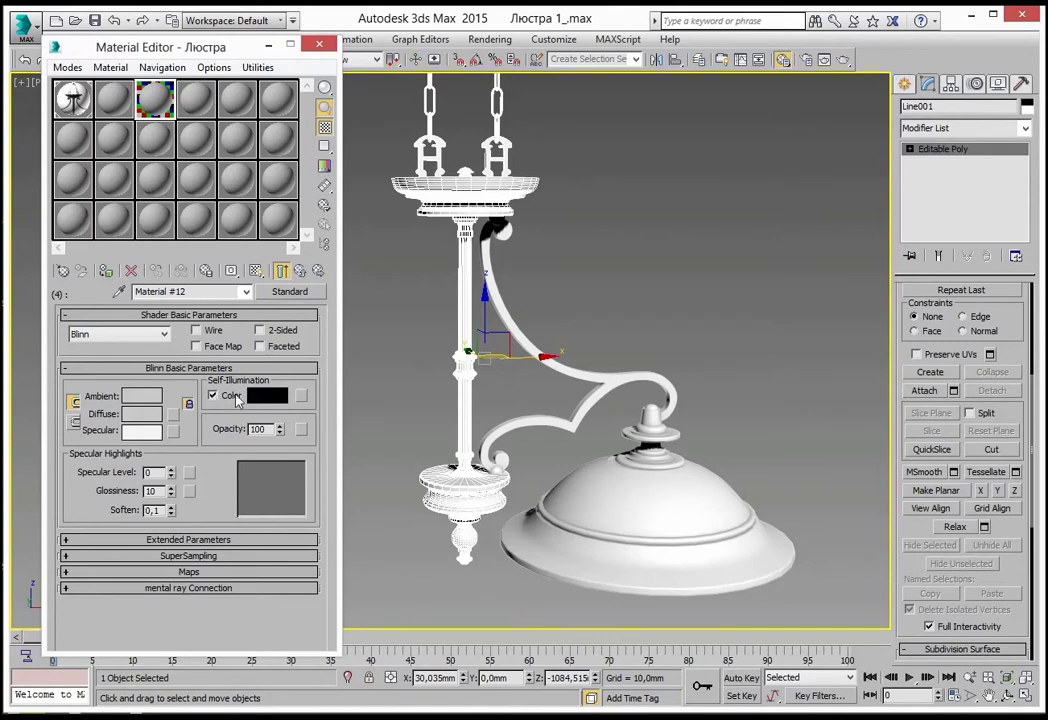
pyautogui.click(266, 396)
pyautogui.moveTo(558, 117); pyautogui.dragTo(555, 206)
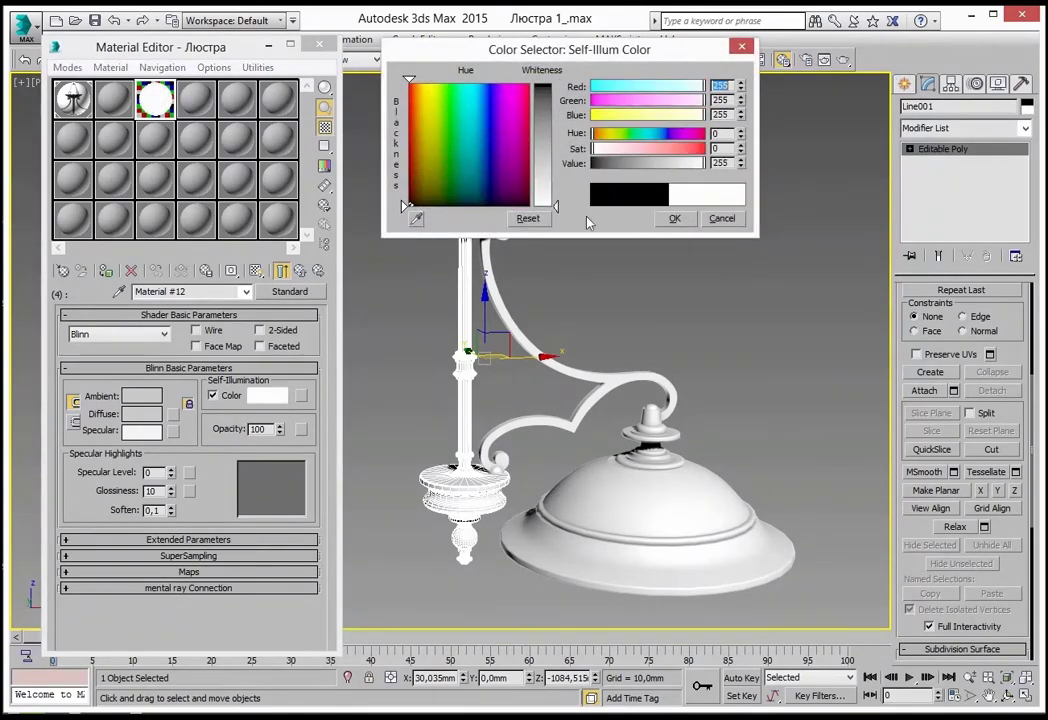
pyautogui.click(674, 219)
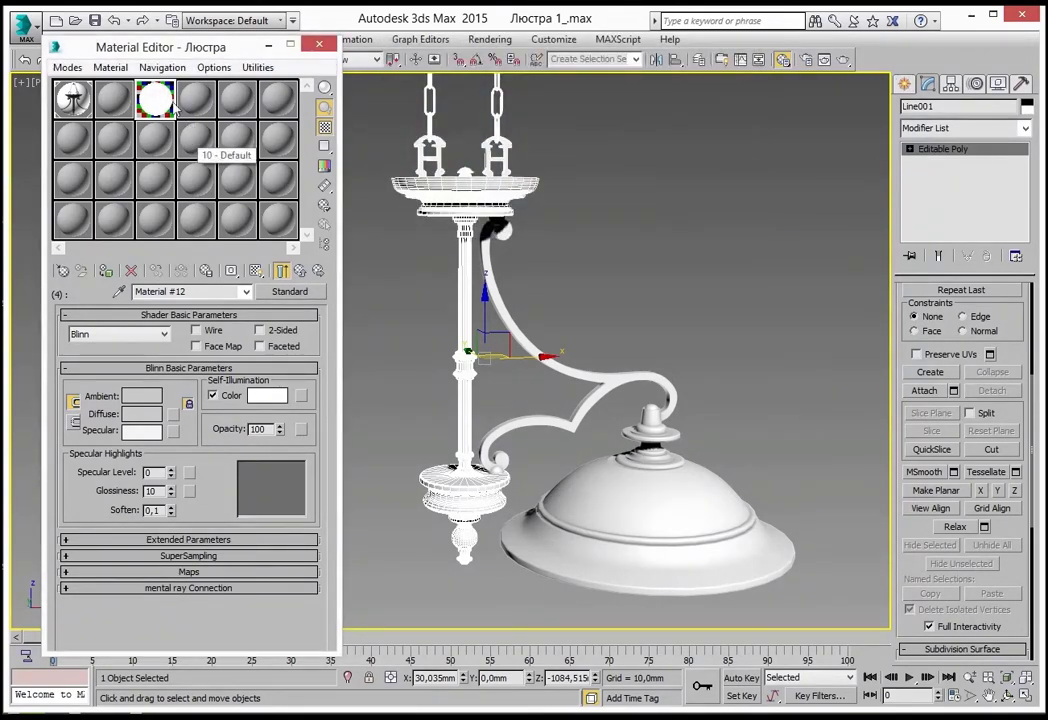
pyautogui.click(266, 396)
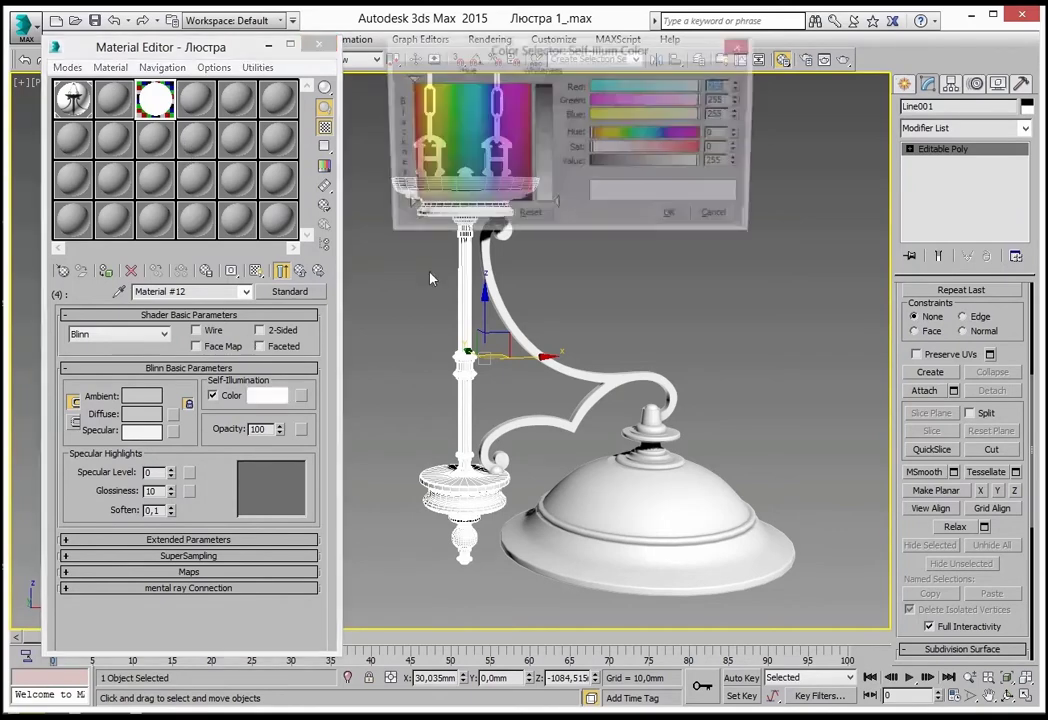
pyautogui.moveTo(427, 130); pyautogui.dragTo(415, 83)
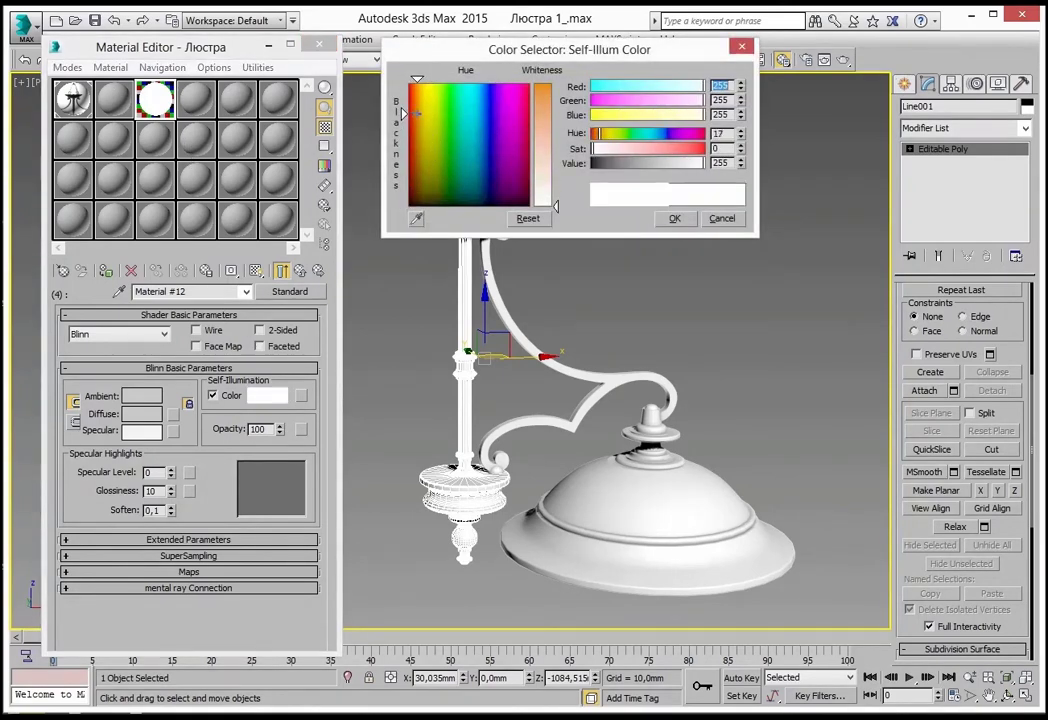
pyautogui.moveTo(556, 205); pyautogui.dragTo(556, 174)
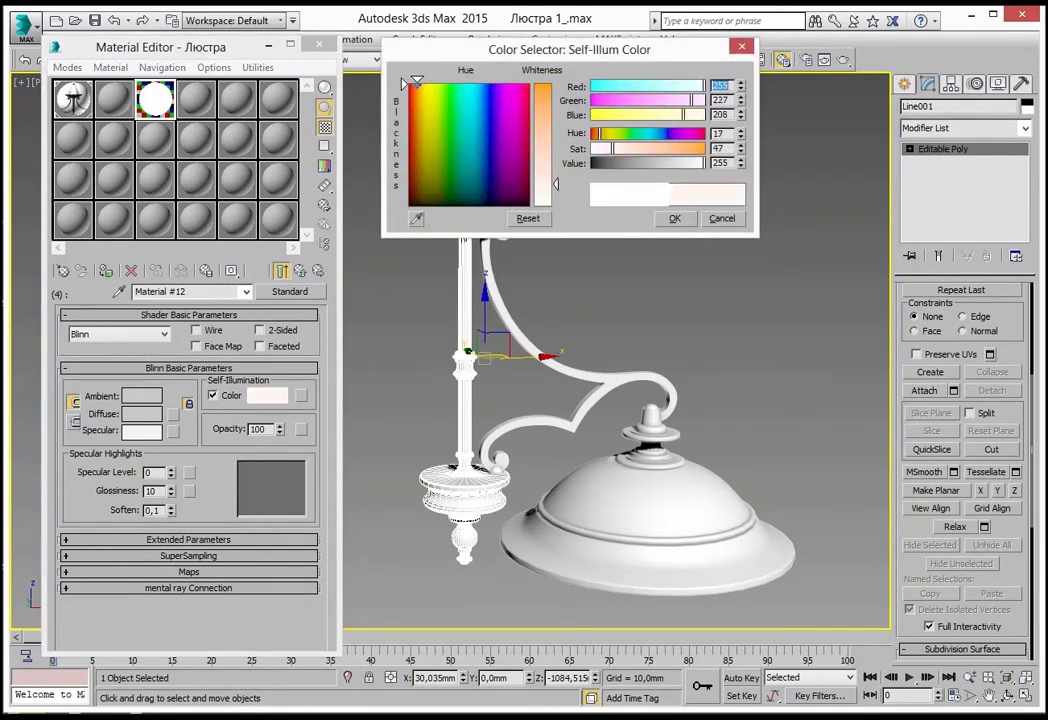
pyautogui.click(685, 224)
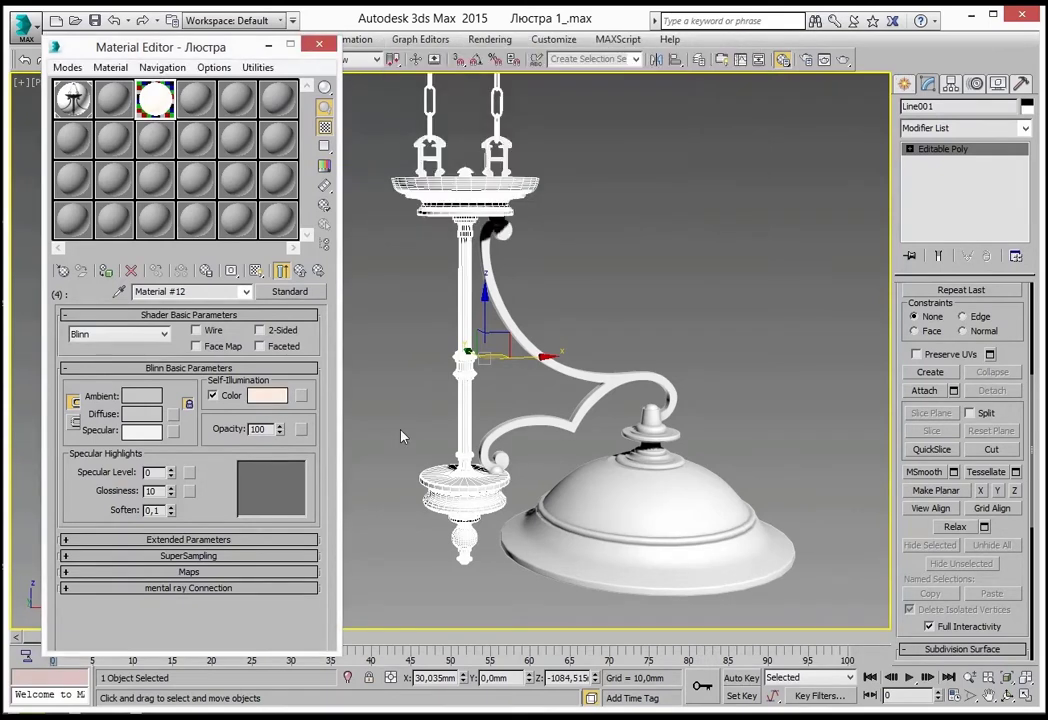
pyautogui.click(138, 418)
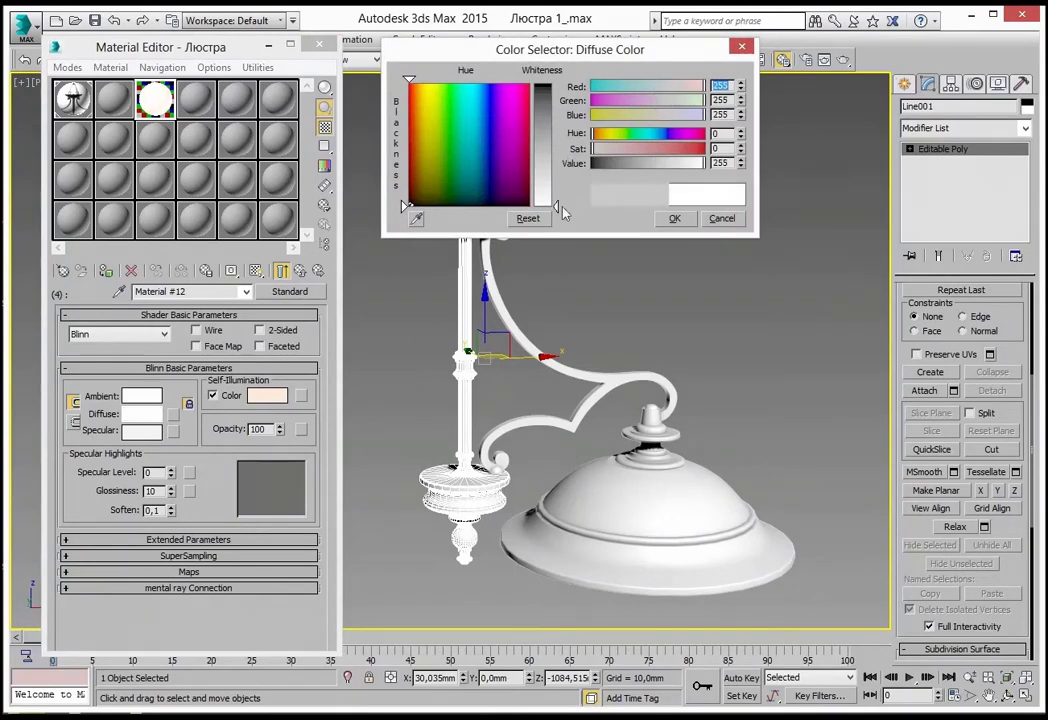
pyautogui.click(672, 218)
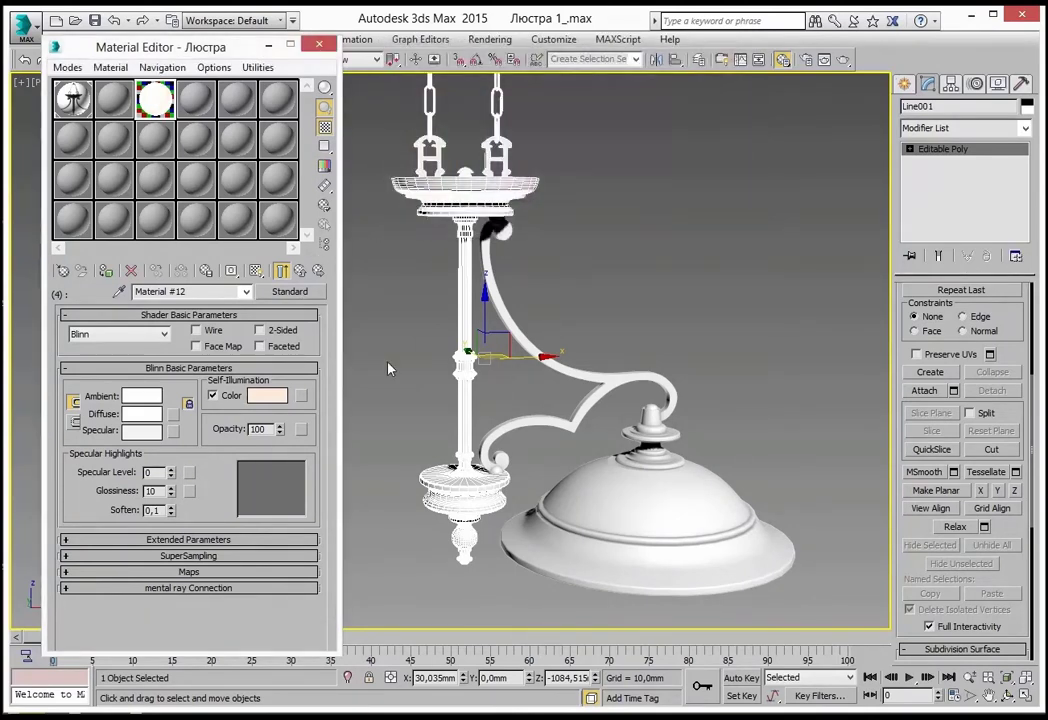
# Go back up to Люстра and assign it to the selected Line004 object.
pyautogui.click(299, 270)
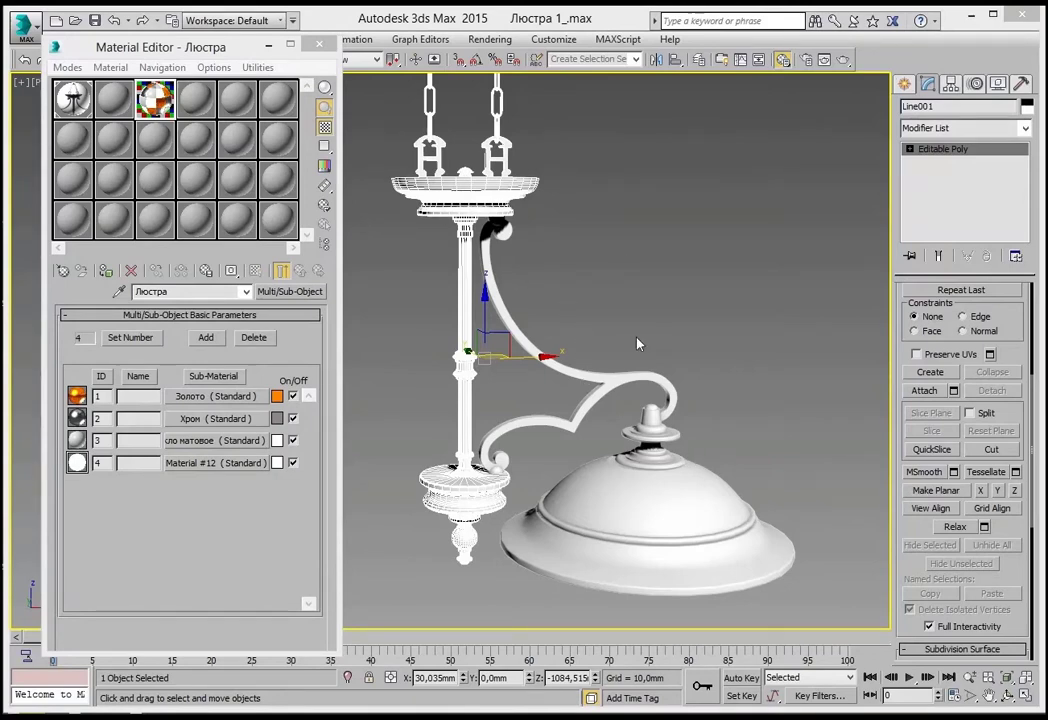
pyautogui.click(665, 511)
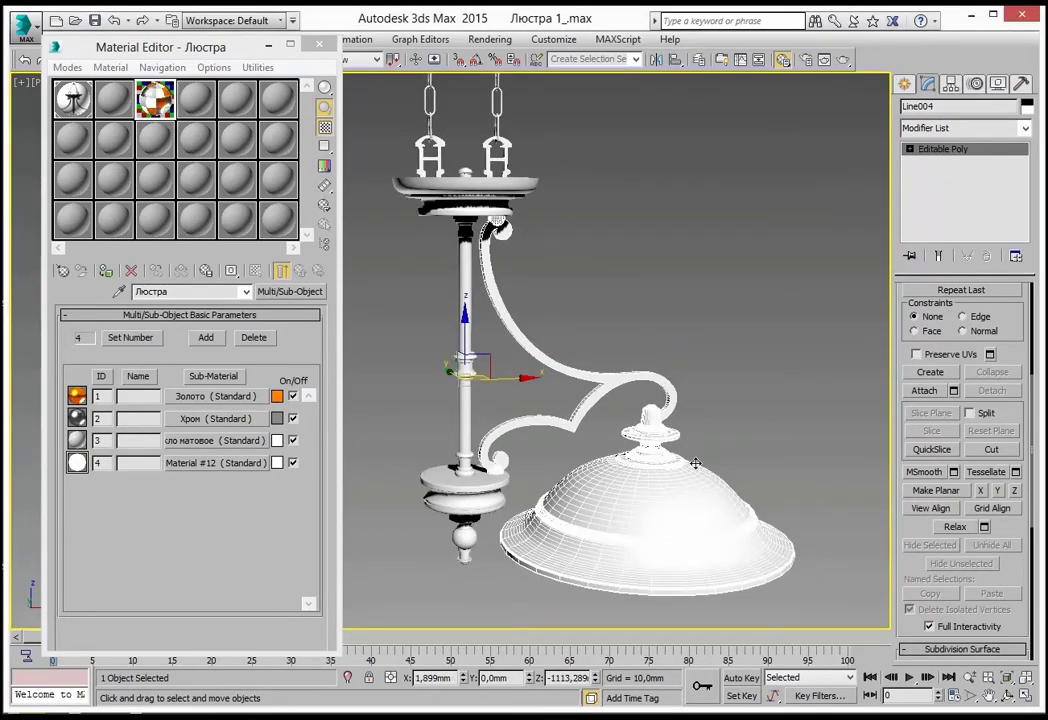
pyautogui.click(109, 272)
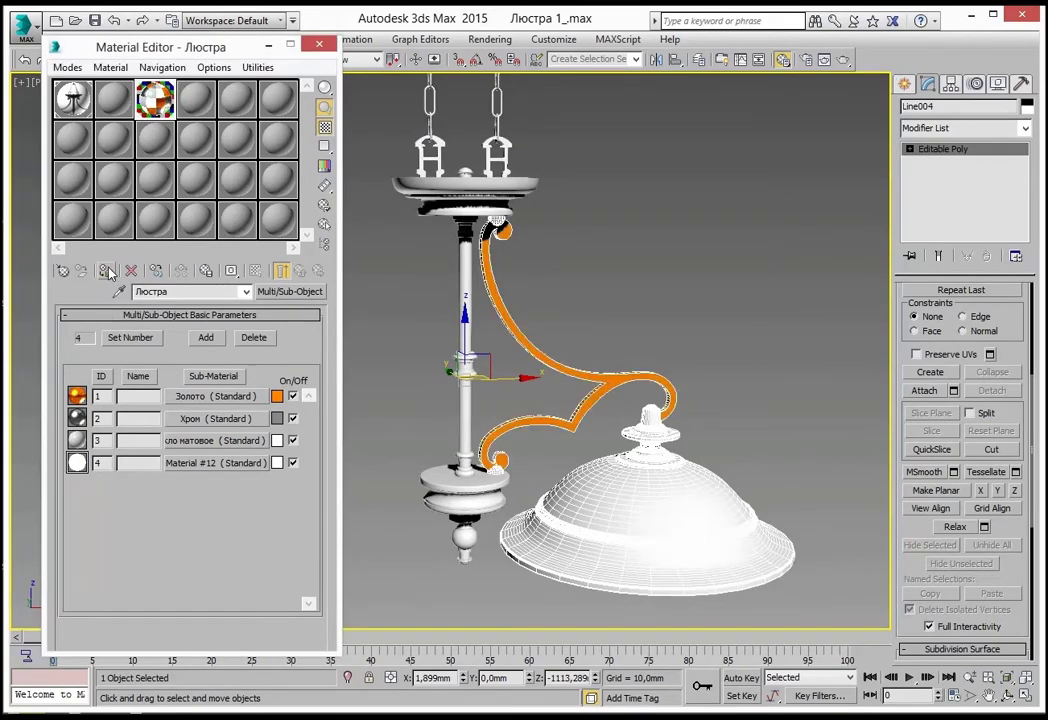
# Orbit and zoom around the chandelier to inspect the gold arm and materials.
pyautogui.keyDown('alt'); pyautogui.moveTo(665, 447); pyautogui.dragTo(603, 443, button='middle'); pyautogui.keyUp('alt')
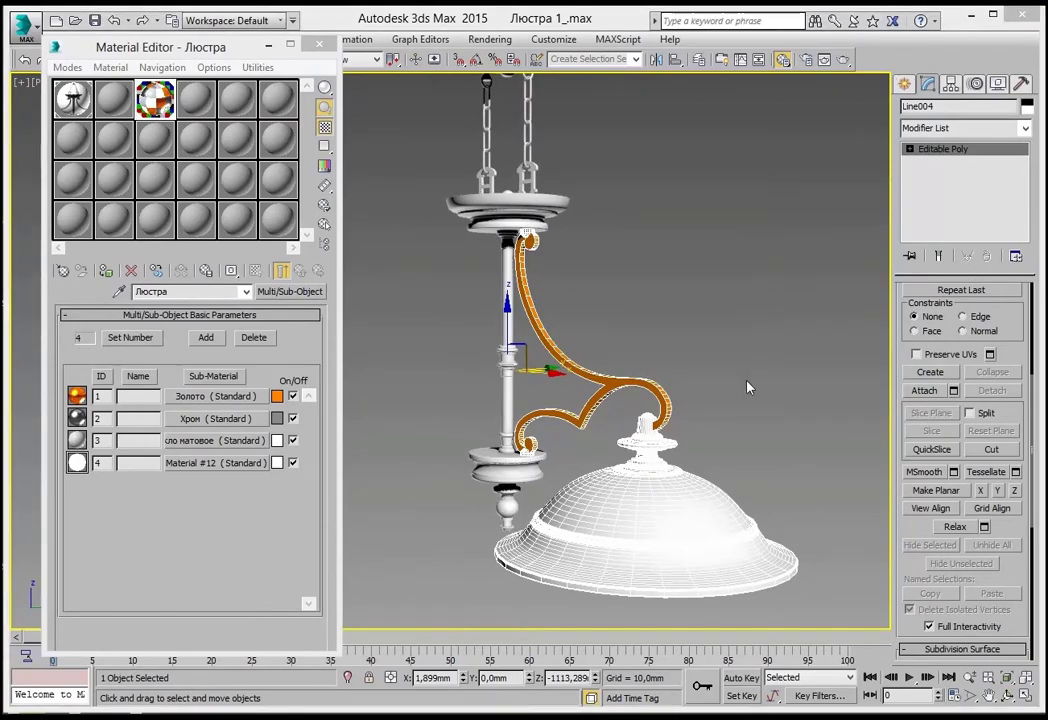
pyautogui.moveTo(713, 386)
pyautogui.keyDown('alt'); pyautogui.mouseDown(button='middle')
pyautogui.moveTo(838, 383)
pyautogui.moveTo(802, 374)
pyautogui.moveTo(730, 402)
pyautogui.moveTo(743, 401)
pyautogui.mouseUp(button='middle'); pyautogui.keyUp('alt')
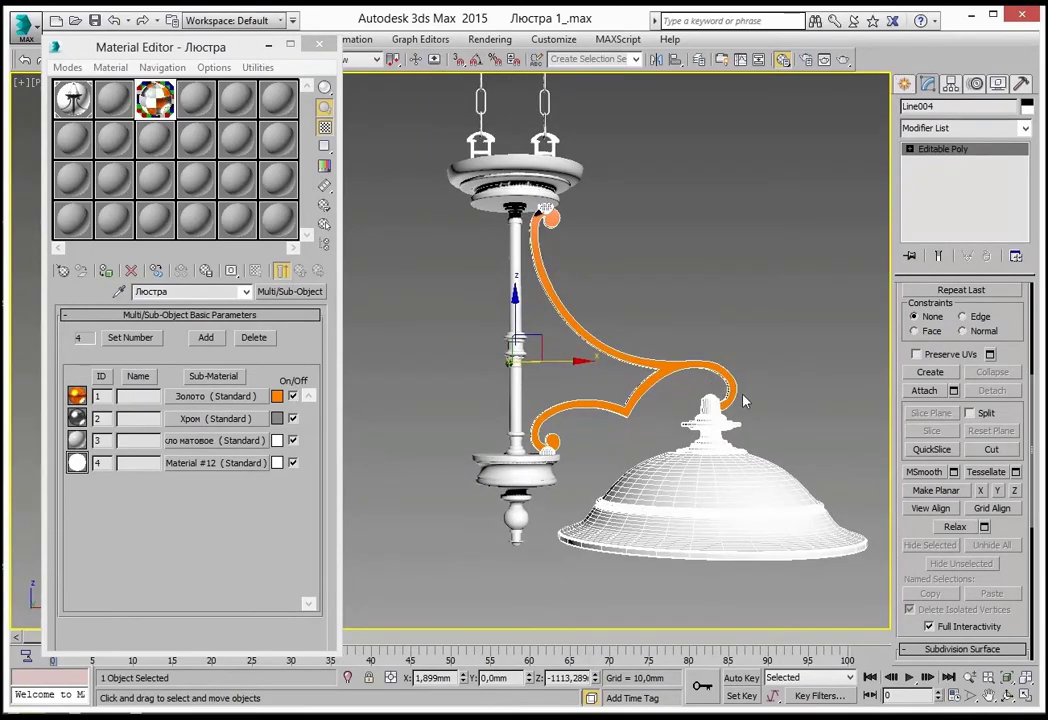
pyautogui.scroll(3, 743, 398)
pyautogui.scroll(2, 725, 320)
pyautogui.scroll(-4, 778, 364)
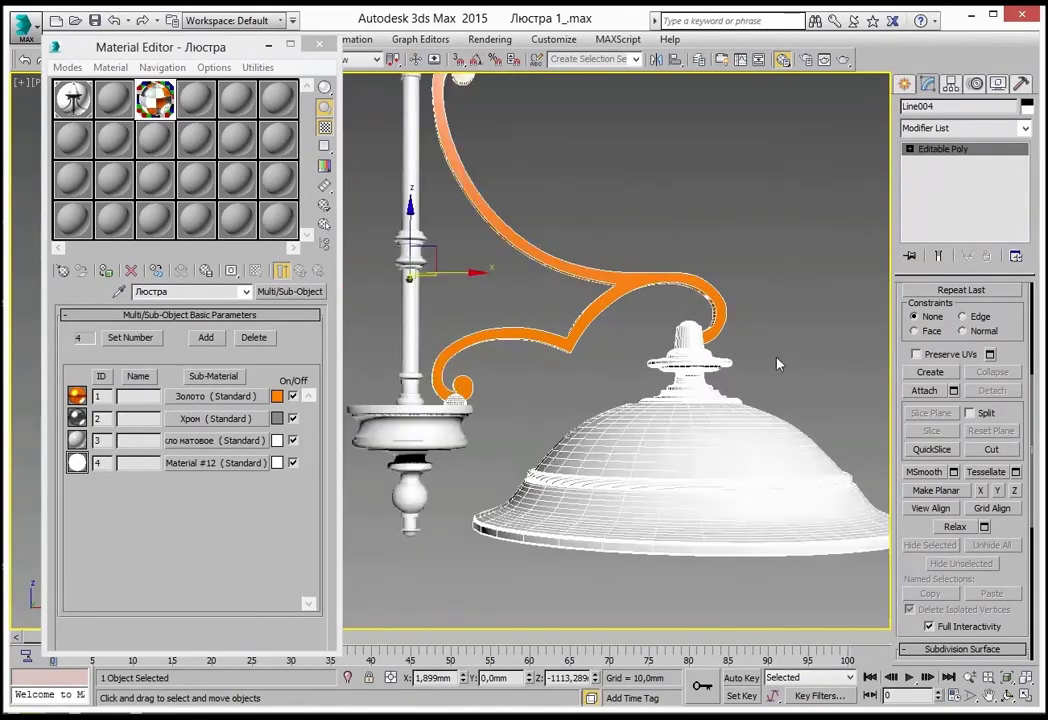
pyautogui.moveTo(778, 364)
pyautogui.keyDown('alt'); pyautogui.mouseDown(button='middle')
pyautogui.moveTo(748, 472)
pyautogui.moveTo(800, 379)
pyautogui.moveTo(822, 400)
pyautogui.moveTo(810, 414)
pyautogui.mouseUp(button='middle'); pyautogui.keyUp('alt')
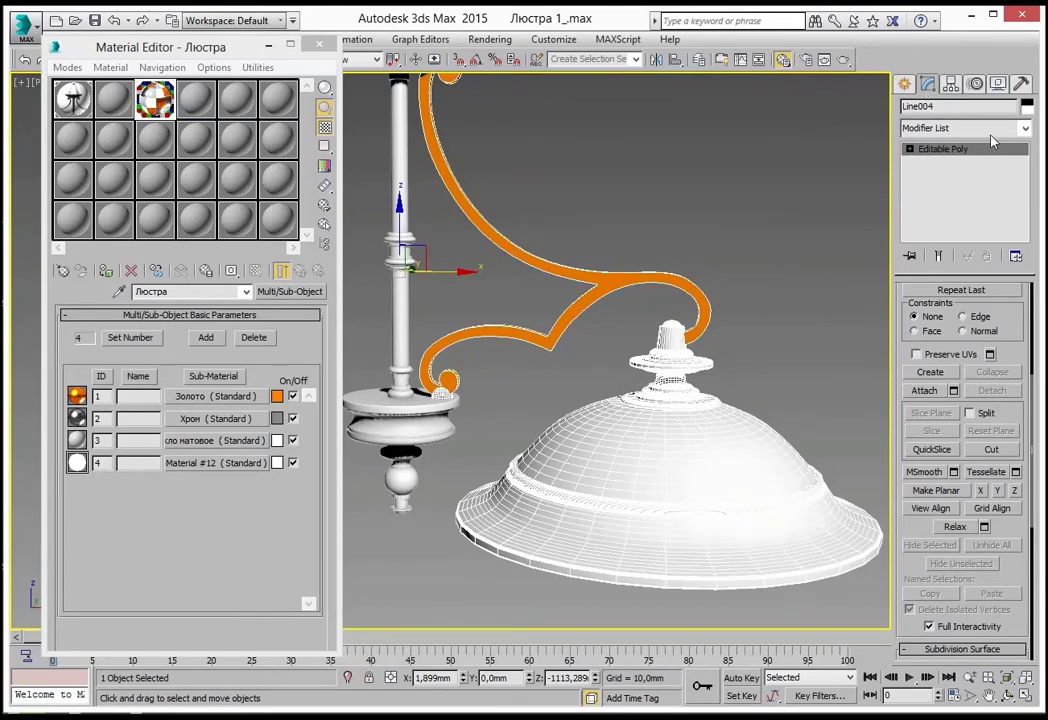
# Select Line004's lamp shade element, confirm it carries material ID 3, then deselect it.
pyautogui.click(909, 149)
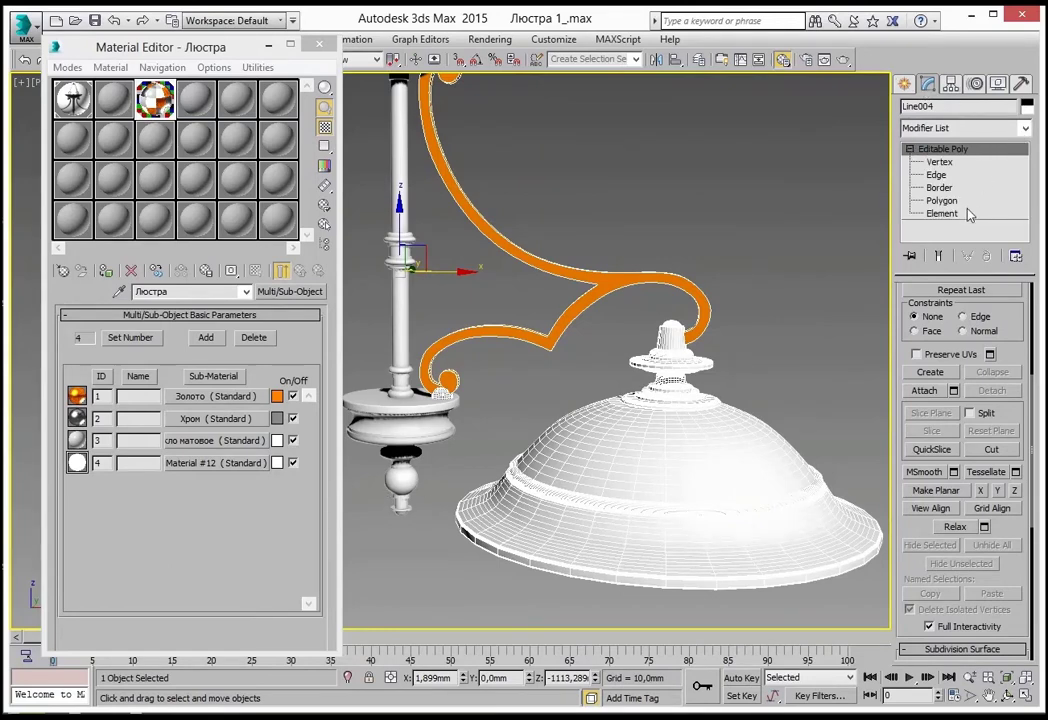
pyautogui.click(945, 213)
pyautogui.click(518, 483)
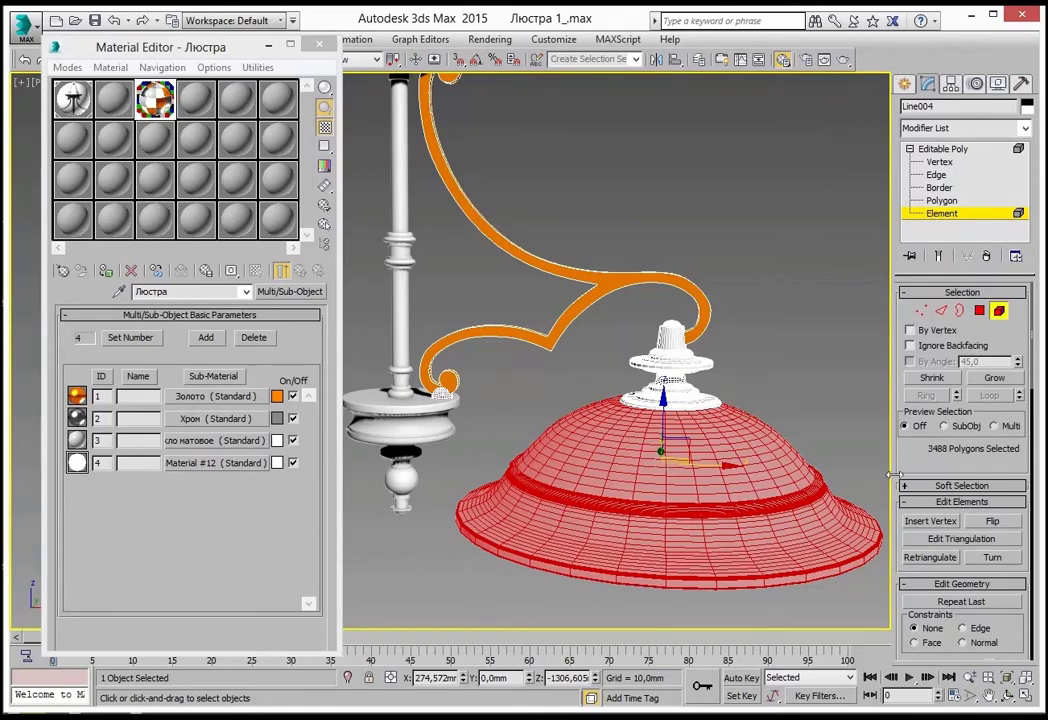
pyautogui.scroll(-5, 960, 450)
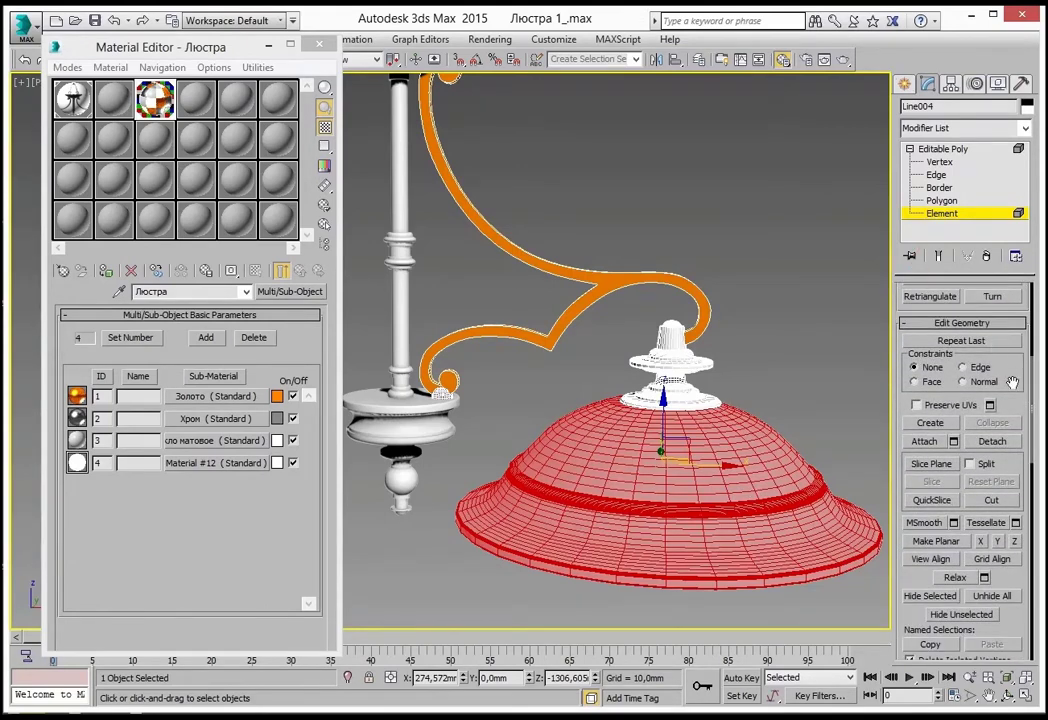
pyautogui.scroll(-5, 1003, 222)
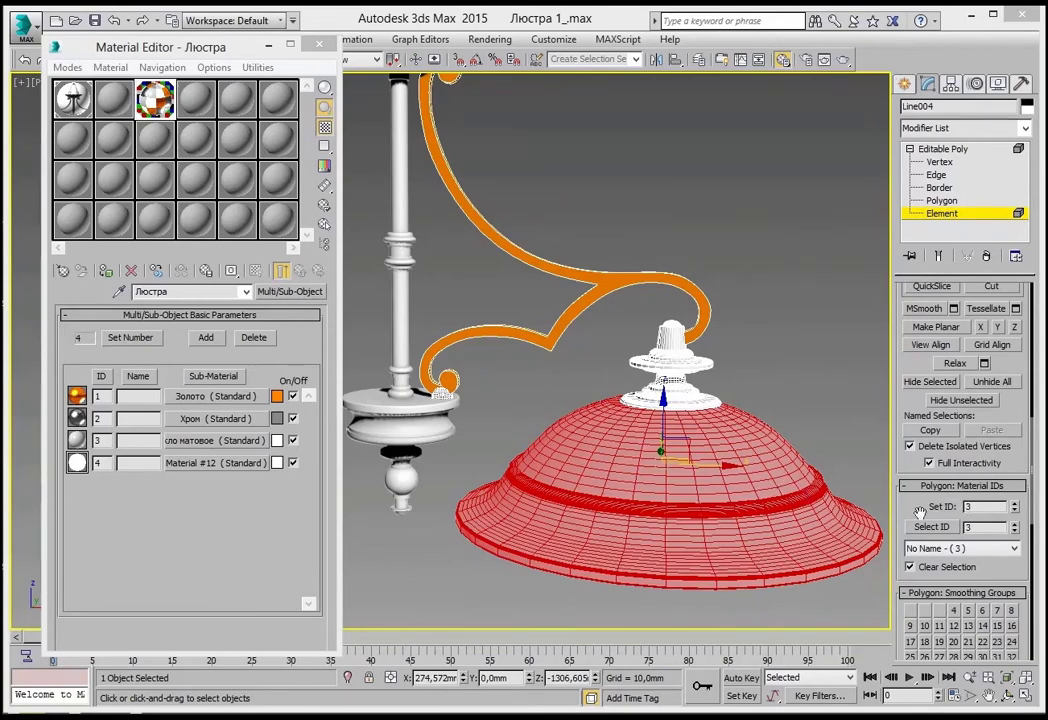
pyautogui.click(860, 413)
# At Polygon level with Ignore Backfacing and By Angle 45, select the ring band around the dome.
pyautogui.scroll(2, 556, 493)
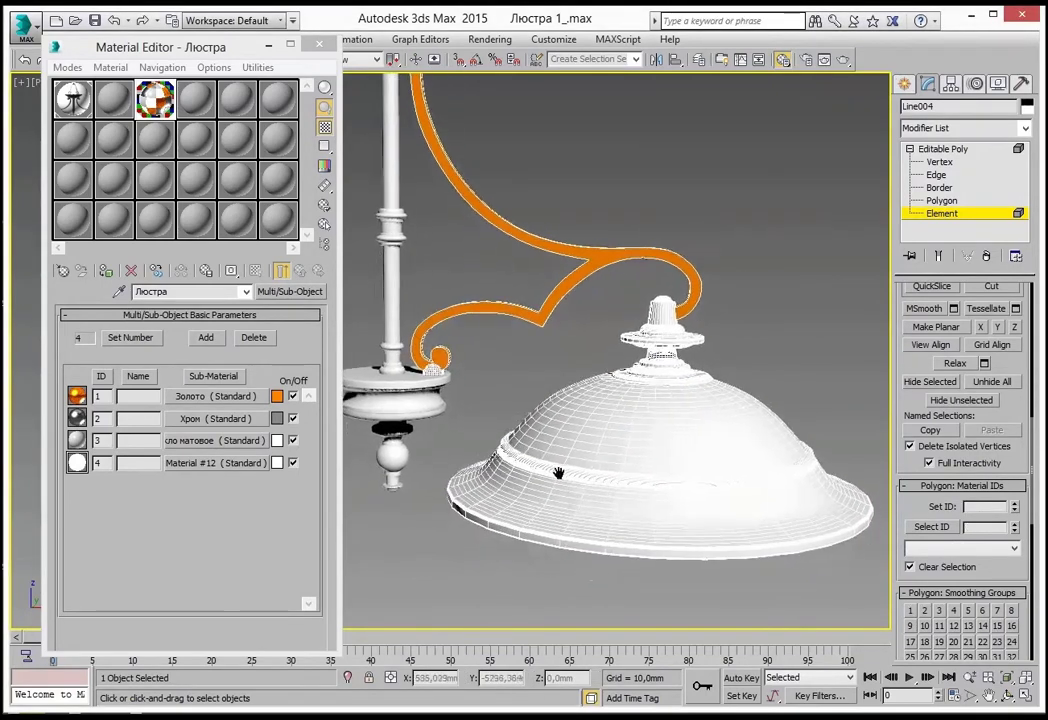
pyautogui.scroll(2, 556, 480)
pyautogui.scroll(2, 557, 470)
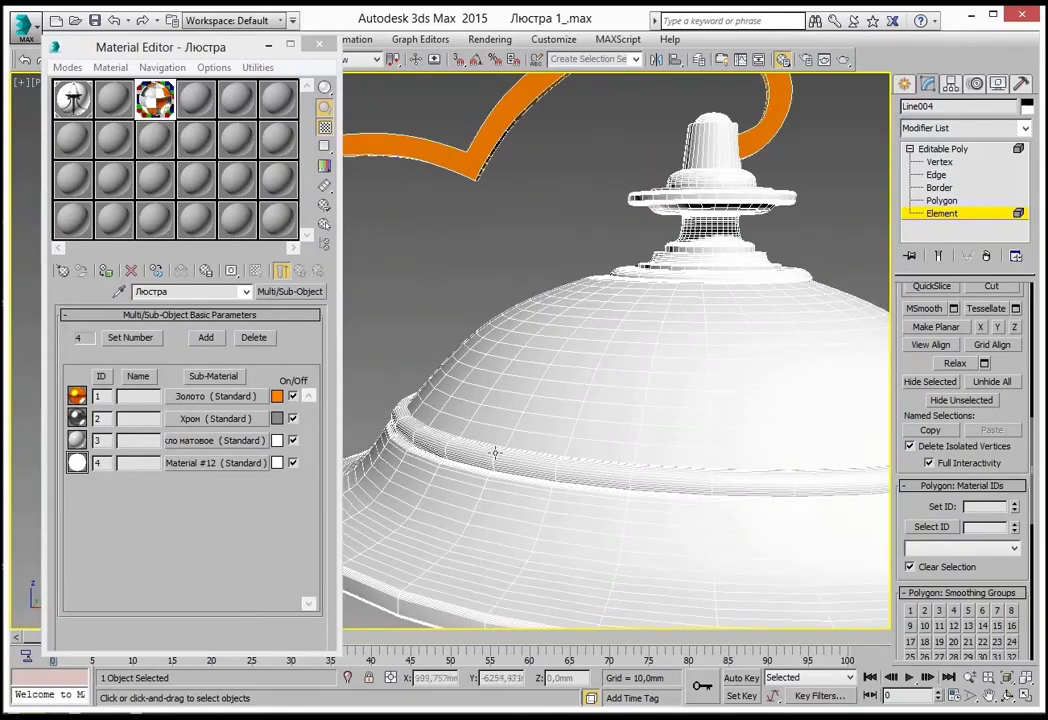
pyautogui.moveTo(658, 443); pyautogui.dragTo(538, 393, button='middle')
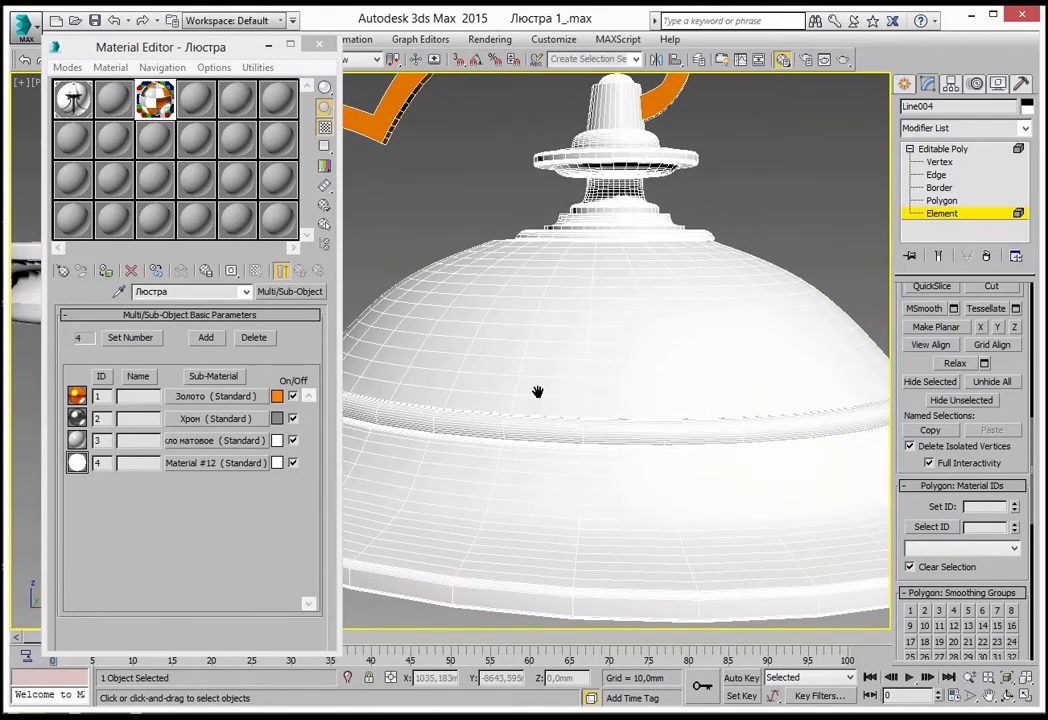
pyautogui.click(945, 201)
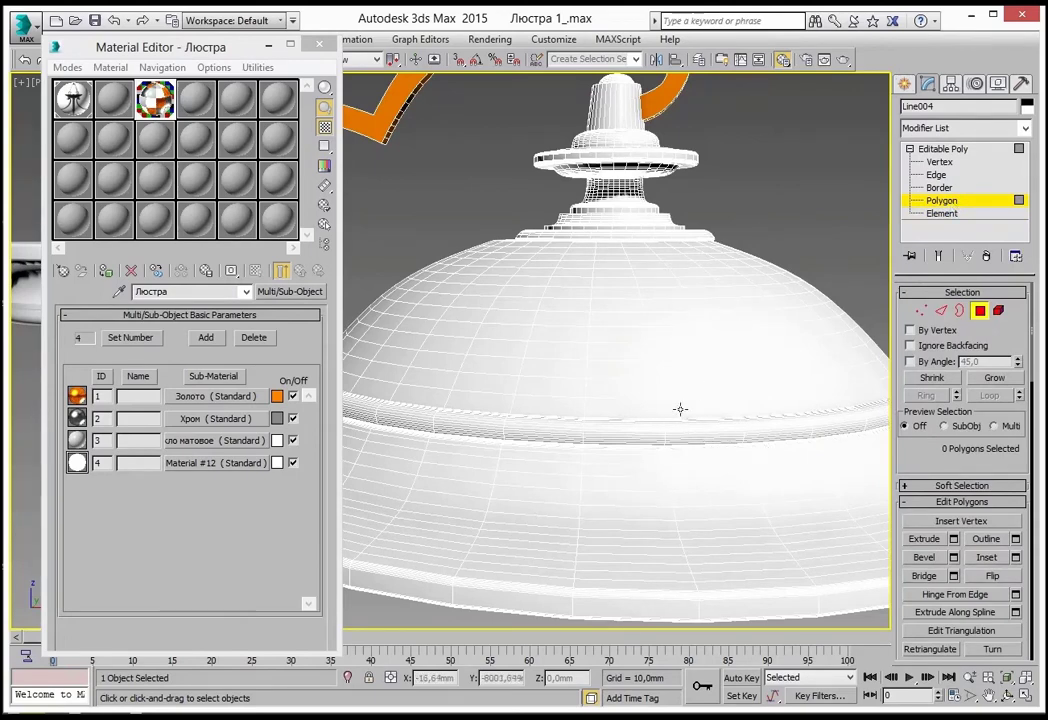
pyautogui.click(910, 346)
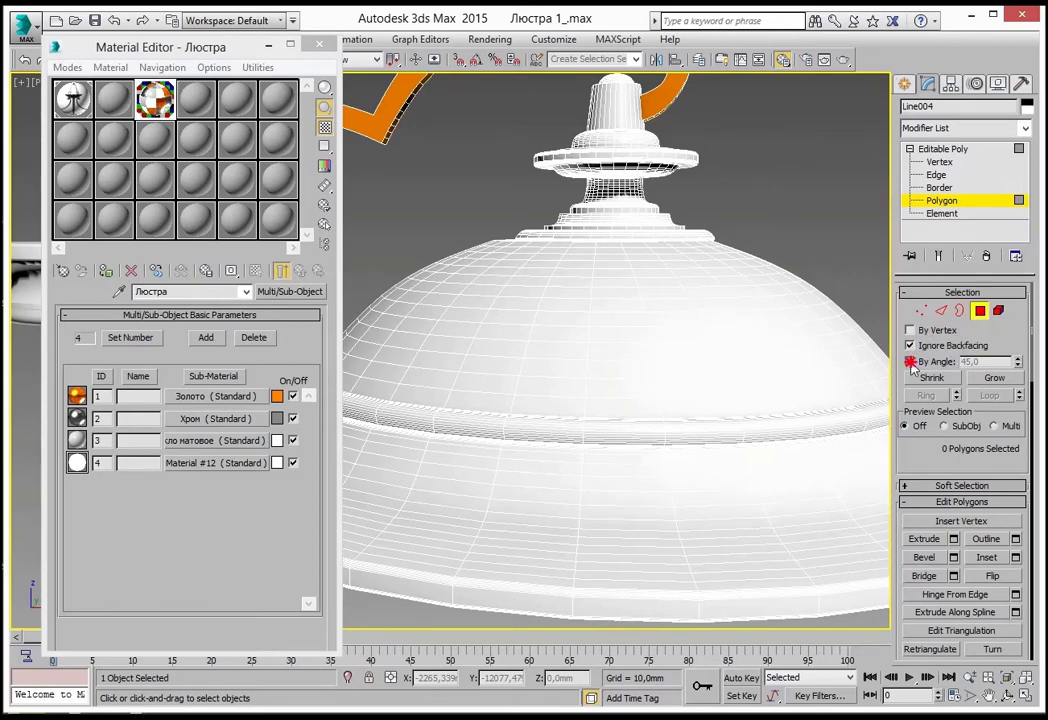
pyautogui.click(910, 362)
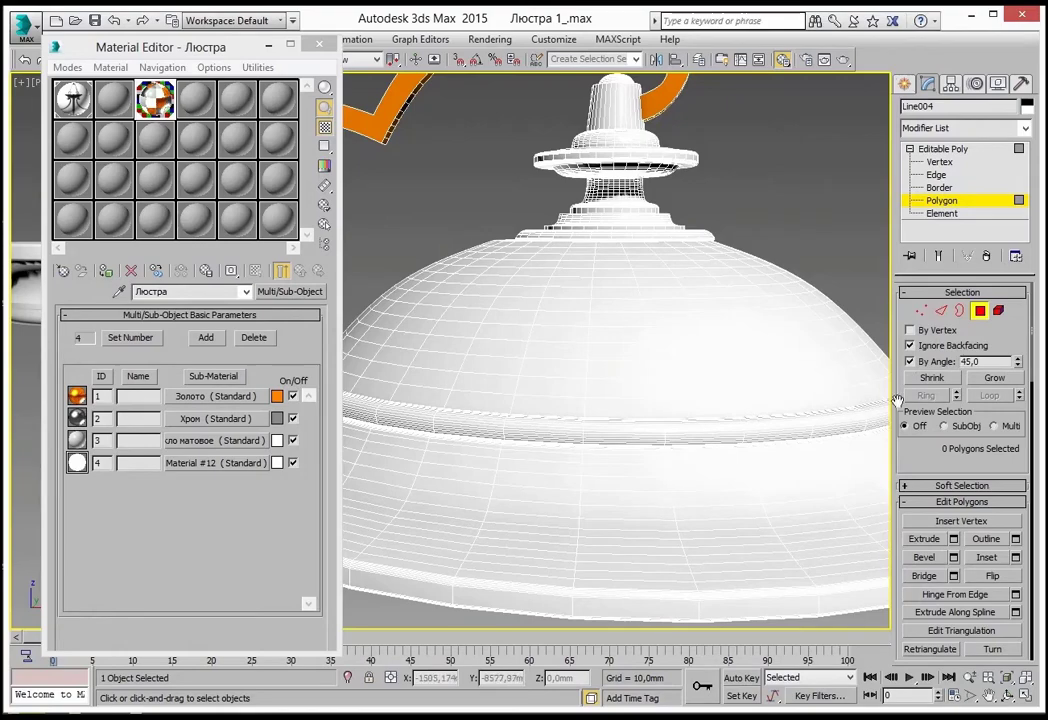
pyautogui.click(848, 419)
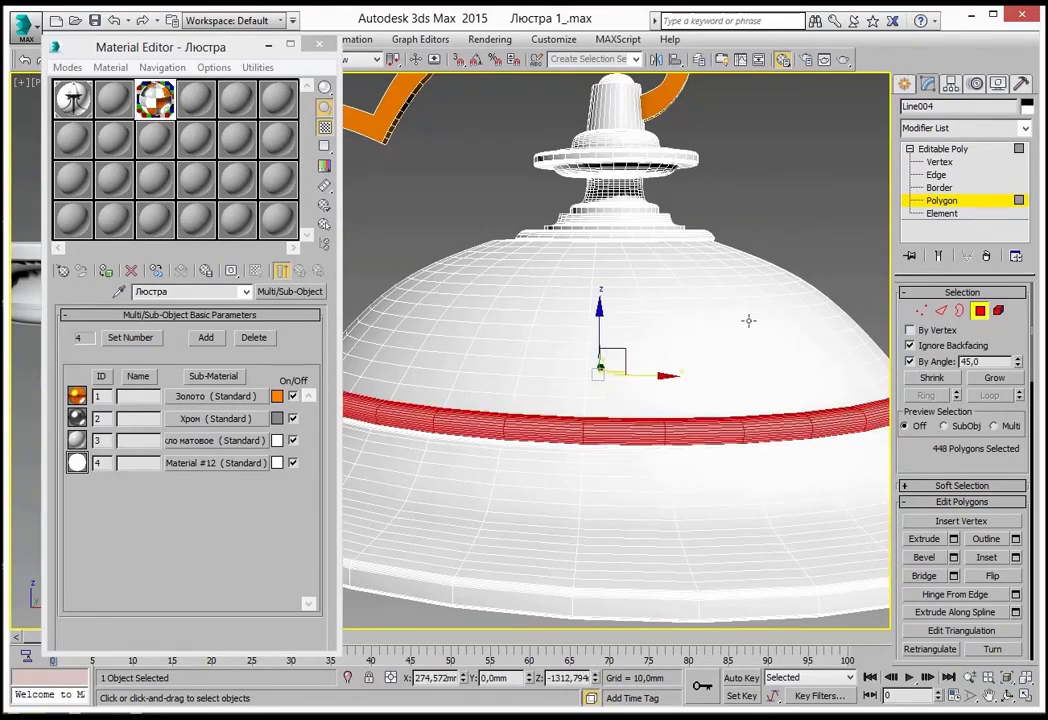
# Orbit, zoom and pan around the dome to inspect the 448-polygon ring selection.
pyautogui.keyDown('alt'); pyautogui.moveTo(781, 397); pyautogui.dragTo(584, 392, button='middle'); pyautogui.keyUp('alt')
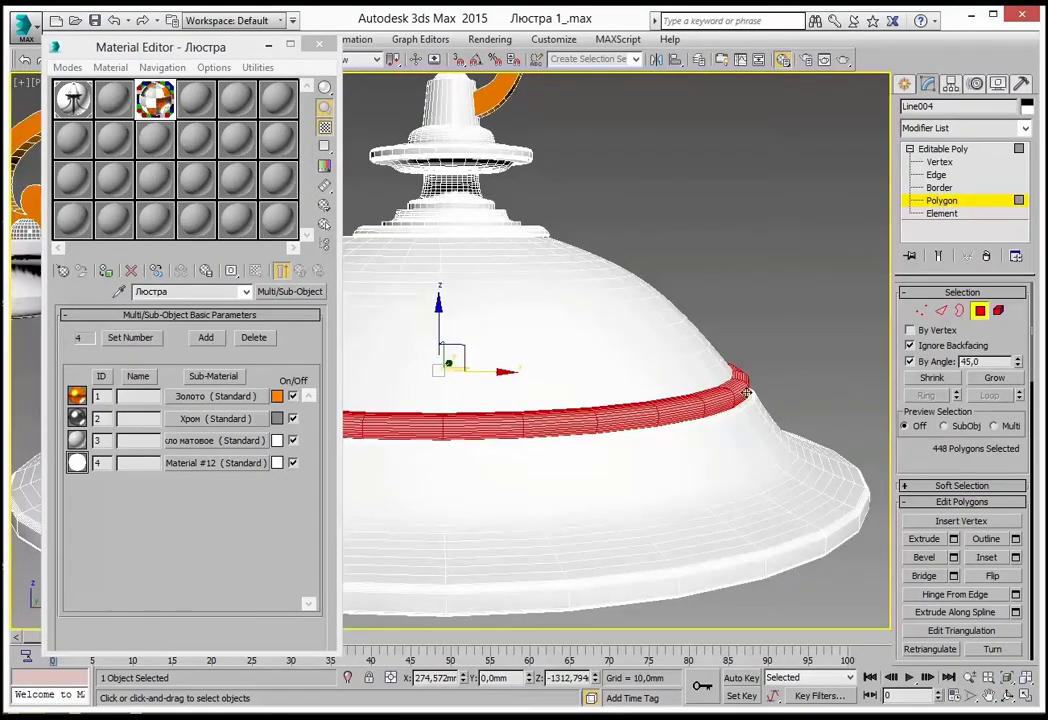
pyautogui.scroll(5, 746, 392)
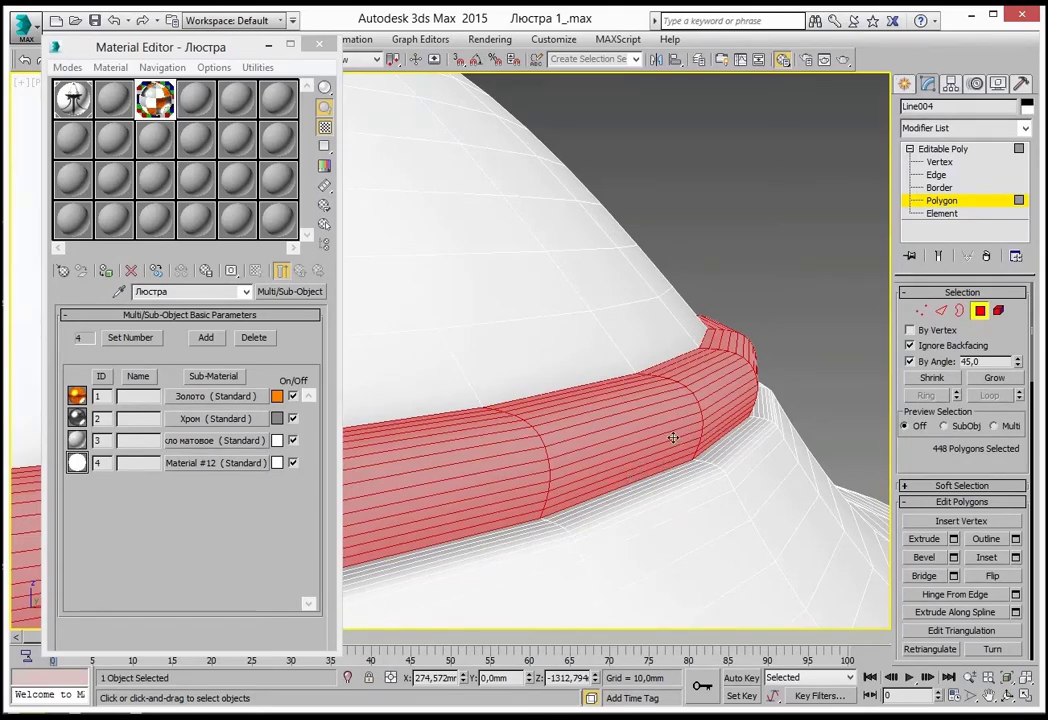
pyautogui.moveTo(673, 438)
pyautogui.keyDown('alt'); pyautogui.mouseDown(button='middle')
pyautogui.moveTo(723, 433)
pyautogui.moveTo(604, 432)
pyautogui.mouseUp(button='middle'); pyautogui.keyUp('alt')
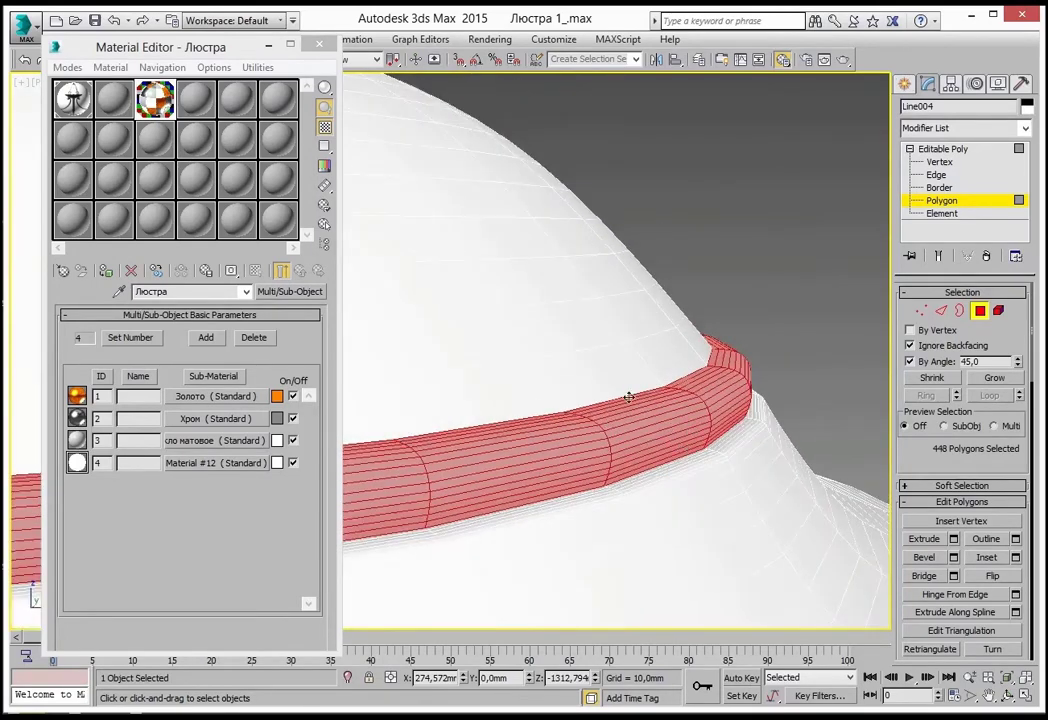
pyautogui.scroll(-3, 746, 375)
pyautogui.scroll(-2, 704, 436)
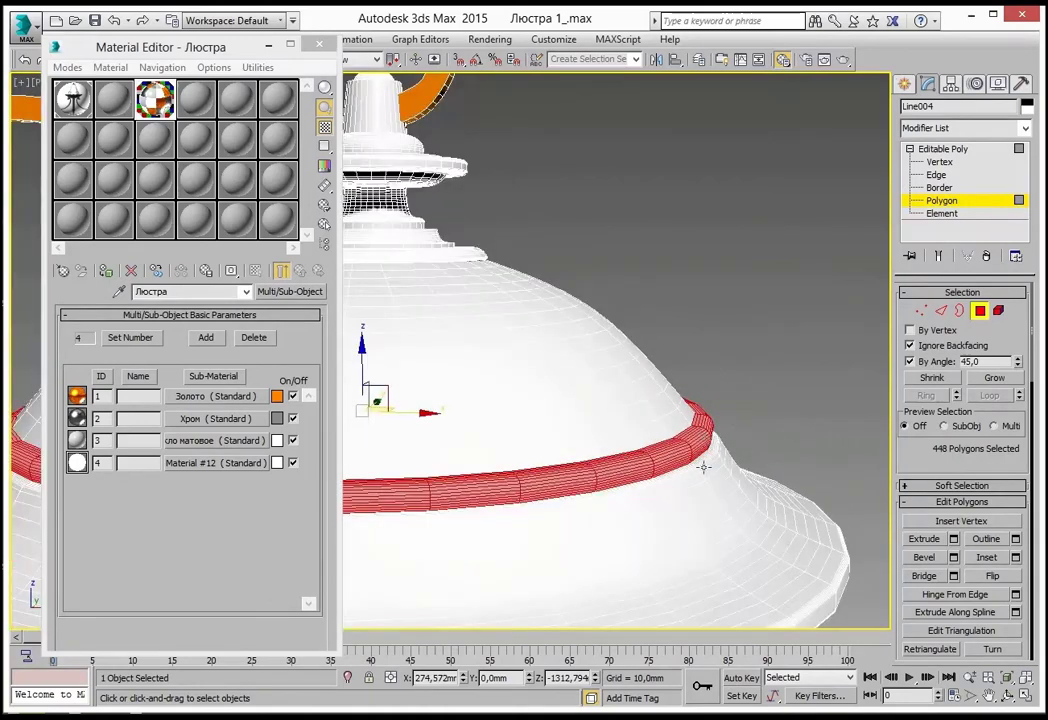
pyautogui.scroll(2, 710, 424)
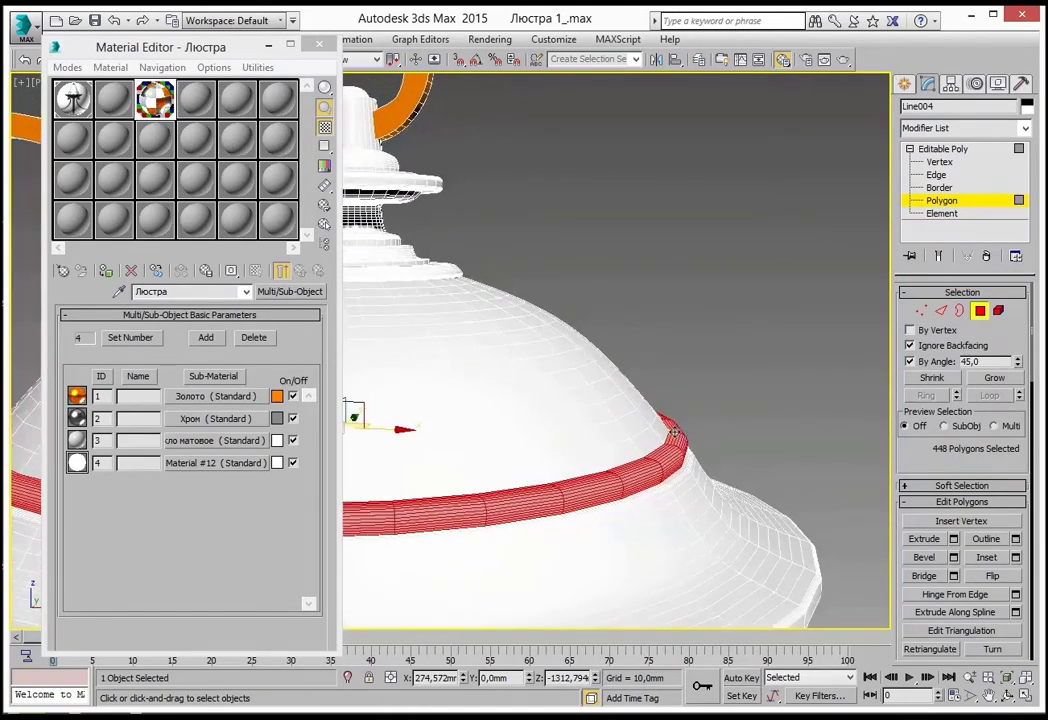
pyautogui.scroll(3, 680, 415)
pyautogui.scroll(1, 664, 410)
pyautogui.keyDown('alt'); pyautogui.moveTo(664, 410); pyautogui.dragTo(666, 428, button='middle'); pyautogui.keyUp('alt')
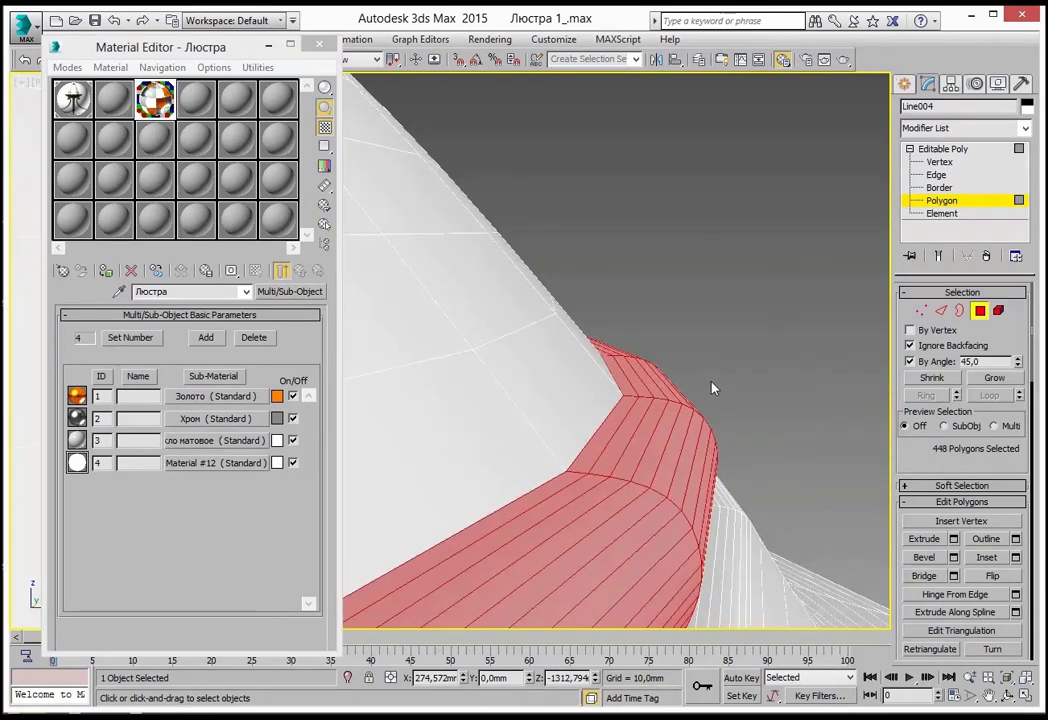
pyautogui.scroll(-2, 716, 386)
pyautogui.scroll(-4, 704, 424)
pyautogui.moveTo(704, 424); pyautogui.dragTo(779, 404, button='middle')
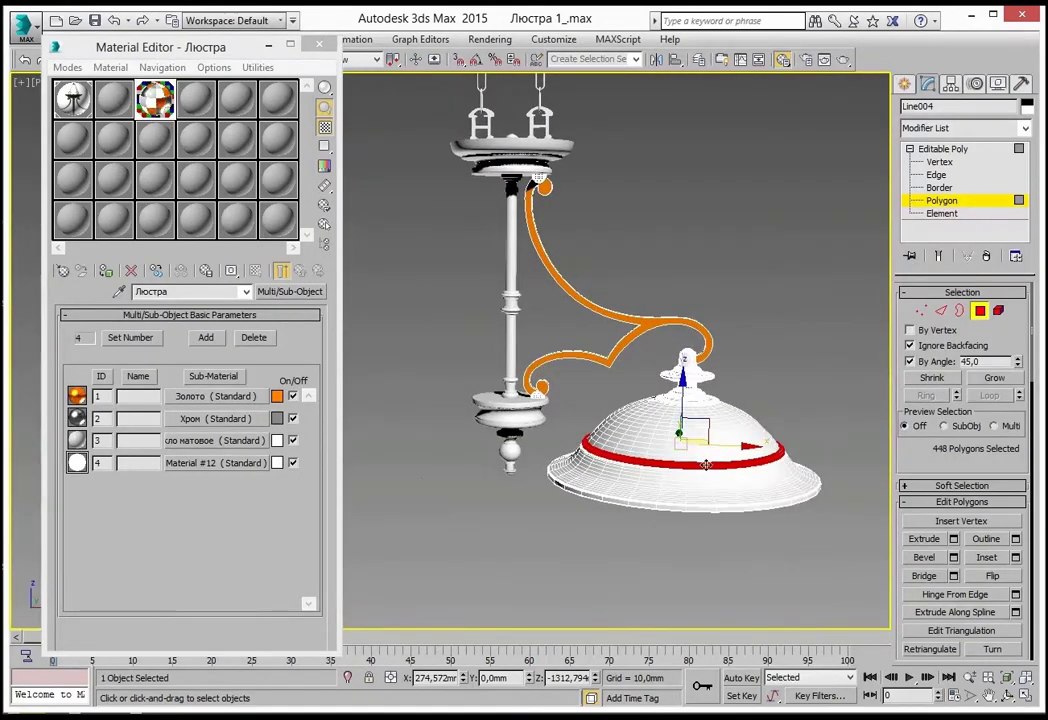
# Set the ring band's material ID to 1 and deselect it to reveal the gold Золото.
pyautogui.scroll(2, 720, 430)
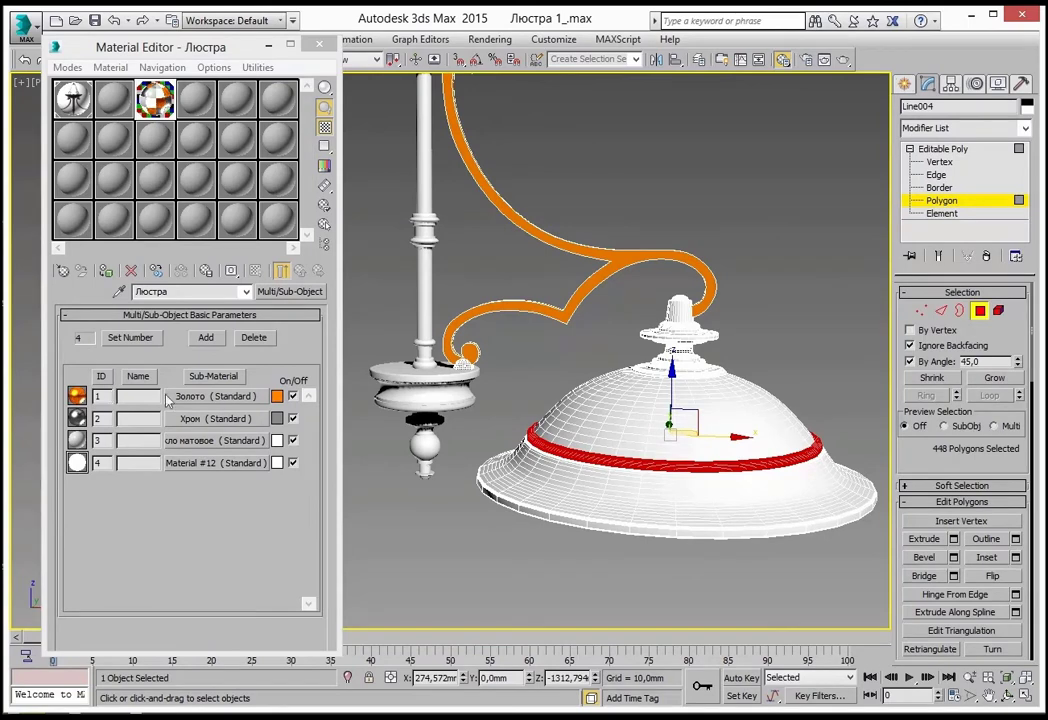
pyautogui.scroll(-3, 1000, 450)
pyautogui.scroll(-3, 1022, 450)
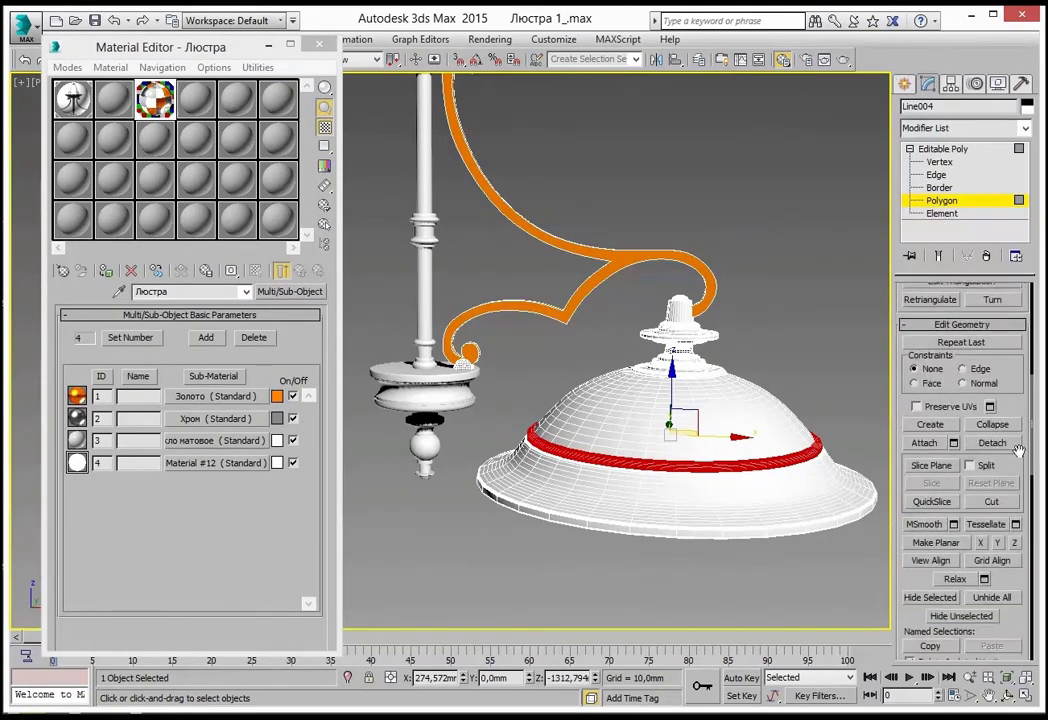
pyautogui.scroll(-3, 1022, 450)
pyautogui.scroll(-3, 1010, 450)
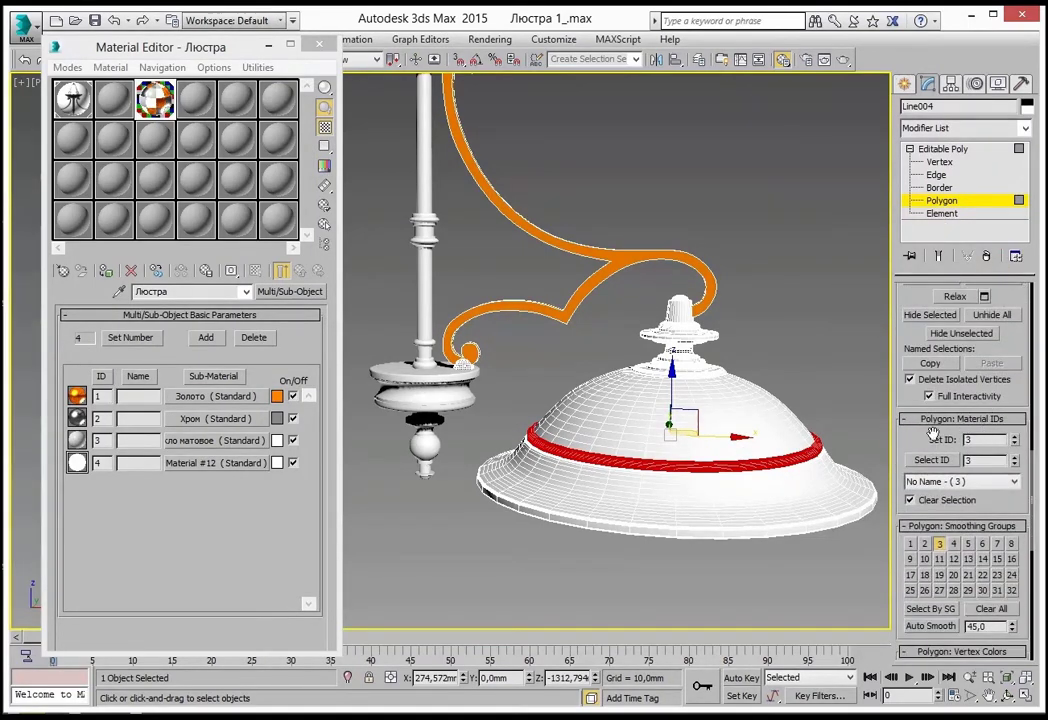
pyautogui.doubleClick(977, 440)
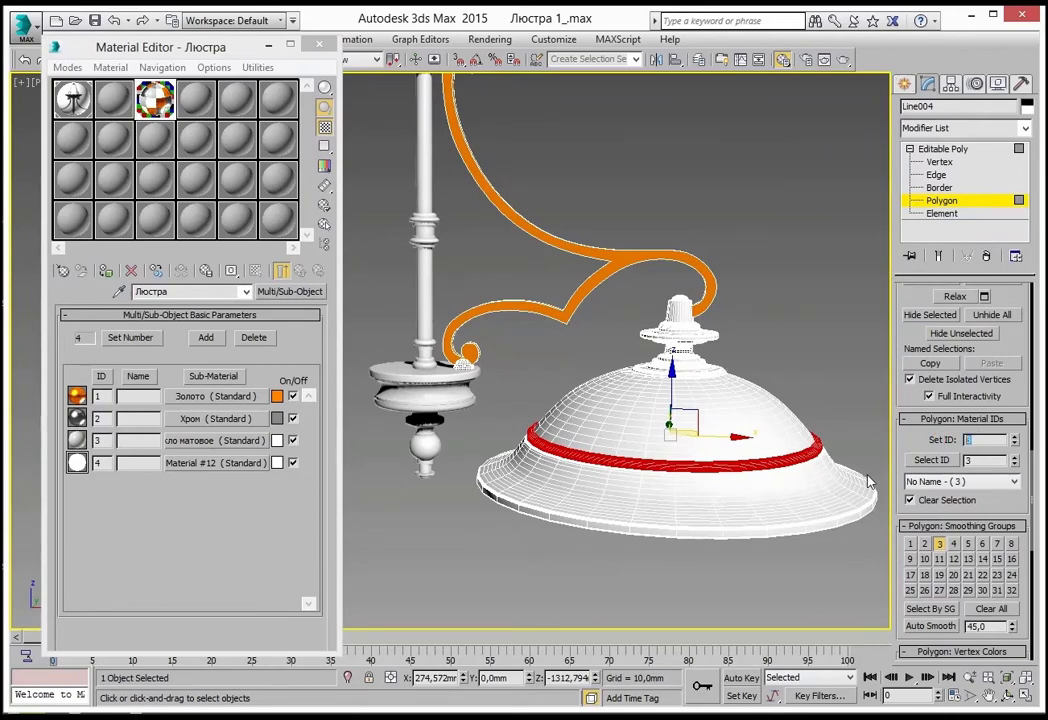
pyautogui.write('1')
pyautogui.press('Return')
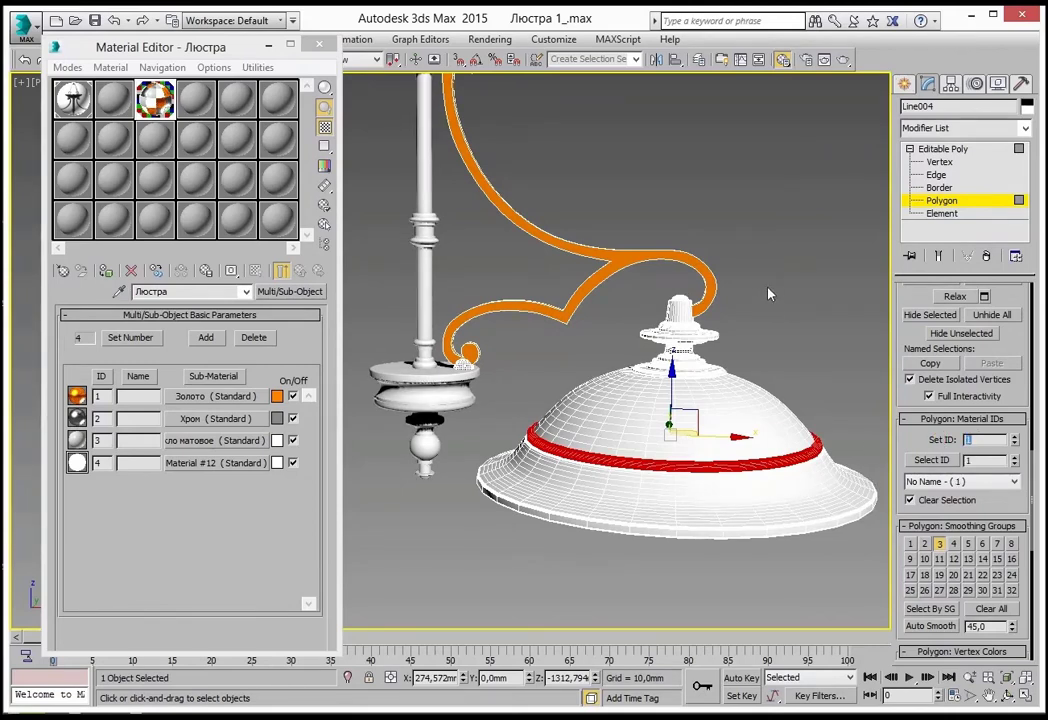
pyautogui.click(770, 286)
pyautogui.scroll(3, 718, 415)
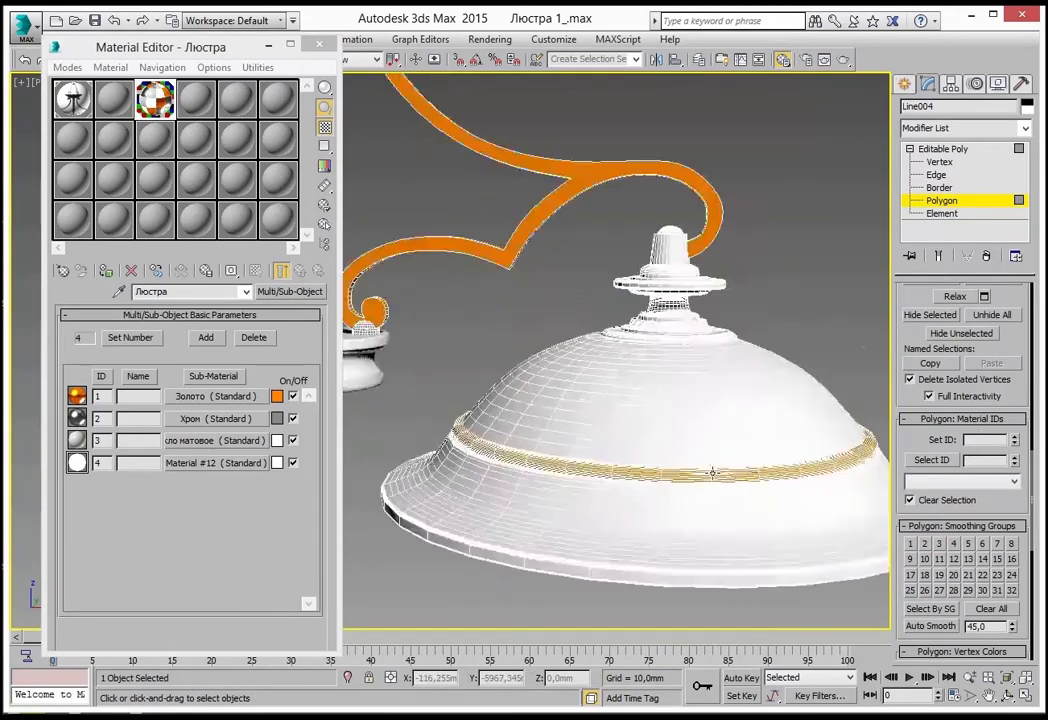
pyautogui.scroll(2, 712, 412)
pyautogui.moveTo(709, 478); pyautogui.dragTo(678, 528, button='middle')
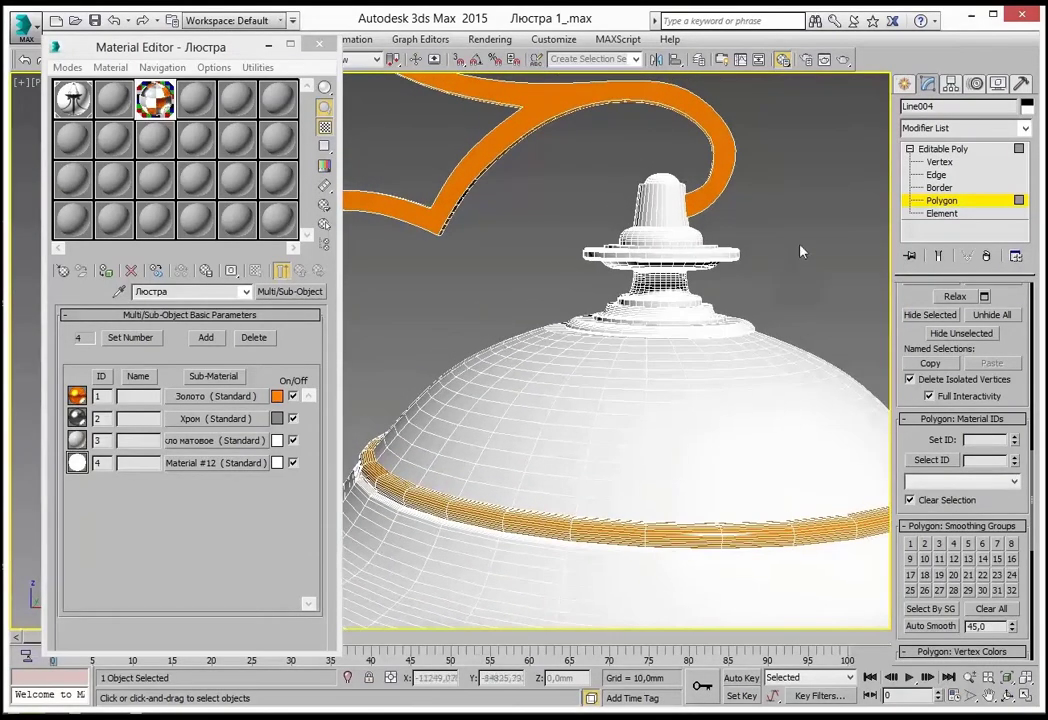
pyautogui.moveTo(800, 250)
pyautogui.mouseDown(button='middle')
pyautogui.moveTo(792, 289)
pyautogui.moveTo(592, 276)
pyautogui.mouseUp(button='middle')
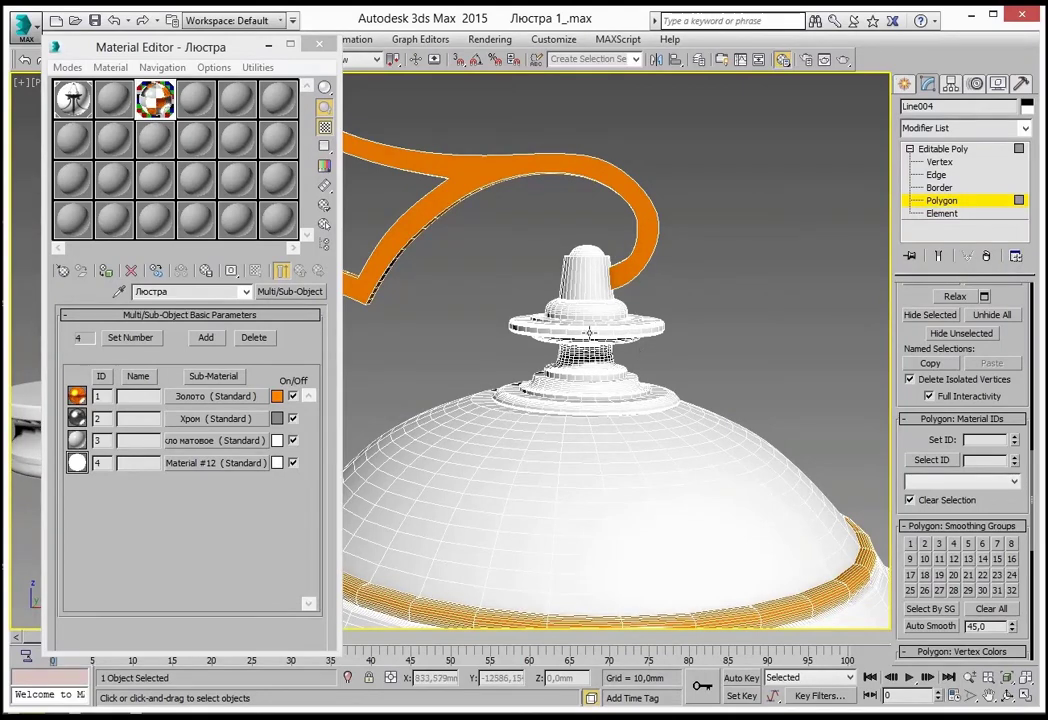
# At Element level, give the finial atop the shade material ID 1.
pyautogui.press('5')
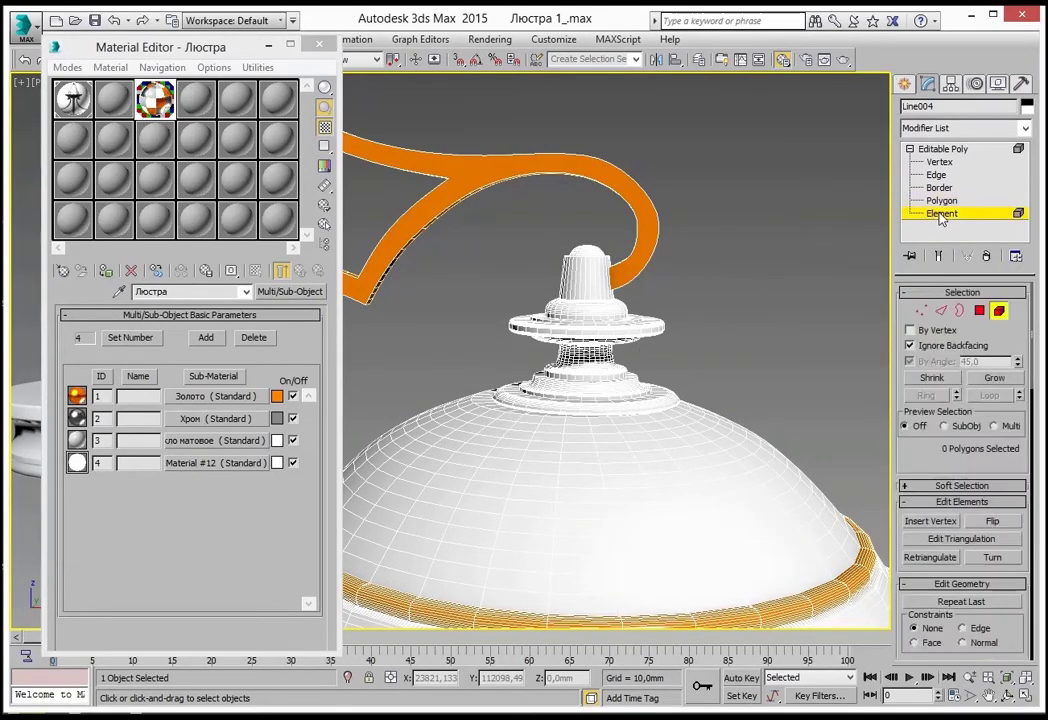
pyautogui.click(615, 312)
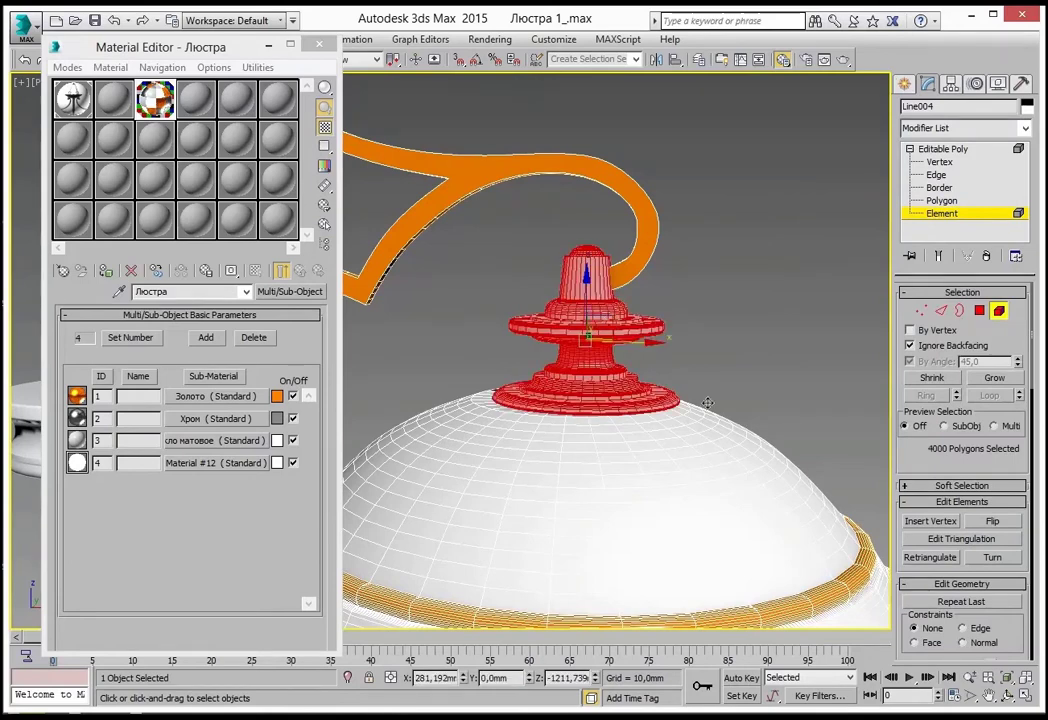
pyautogui.scroll(-10, 914, 441)
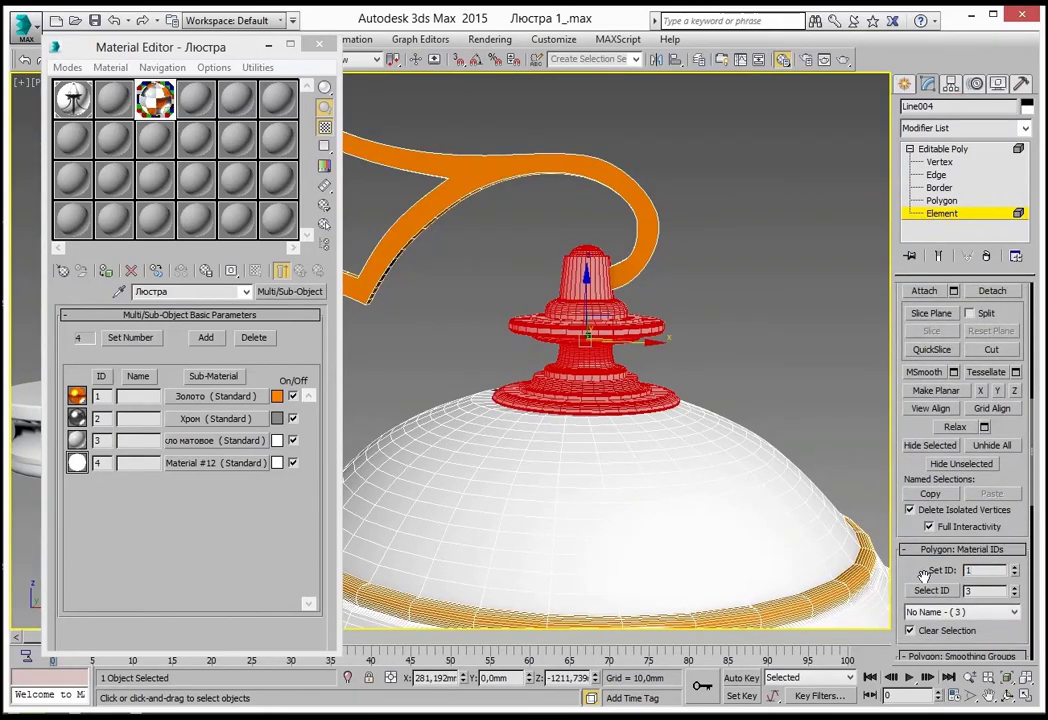
pyautogui.press('Return')
pyautogui.scroll(-2, 801, 360)
pyautogui.scroll(-3, 790, 362)
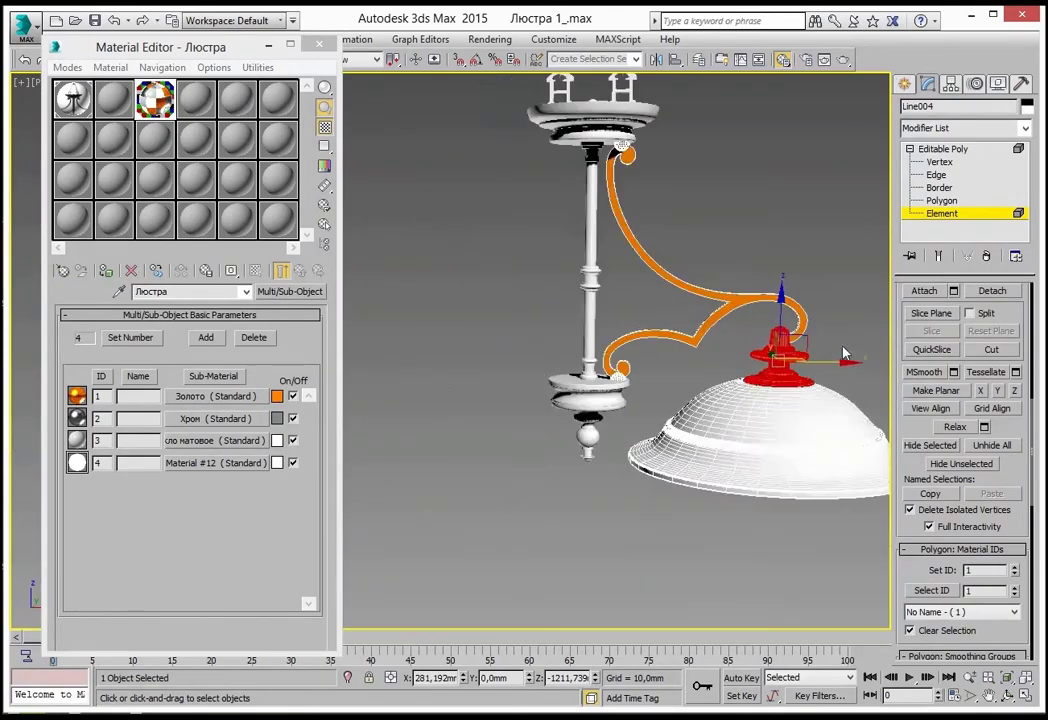
pyautogui.scroll(-2, 760, 363)
pyautogui.scroll(2, 518, 331)
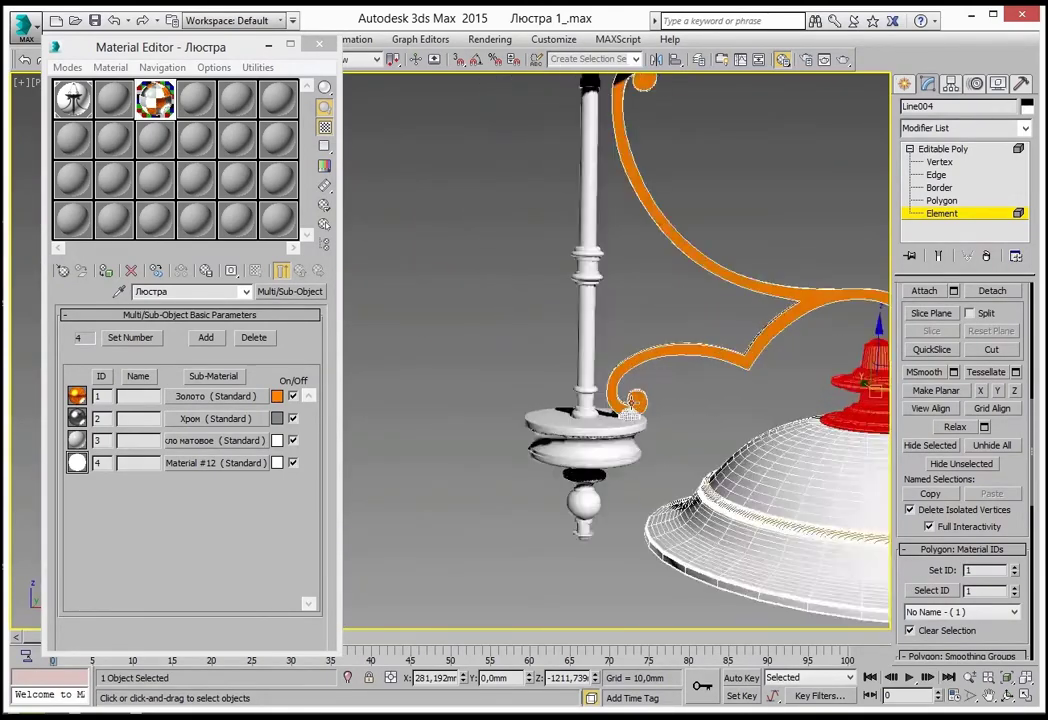
pyautogui.scroll(2, 518, 331)
pyautogui.scroll(2, 521, 334)
pyautogui.scroll(2, 521, 334)
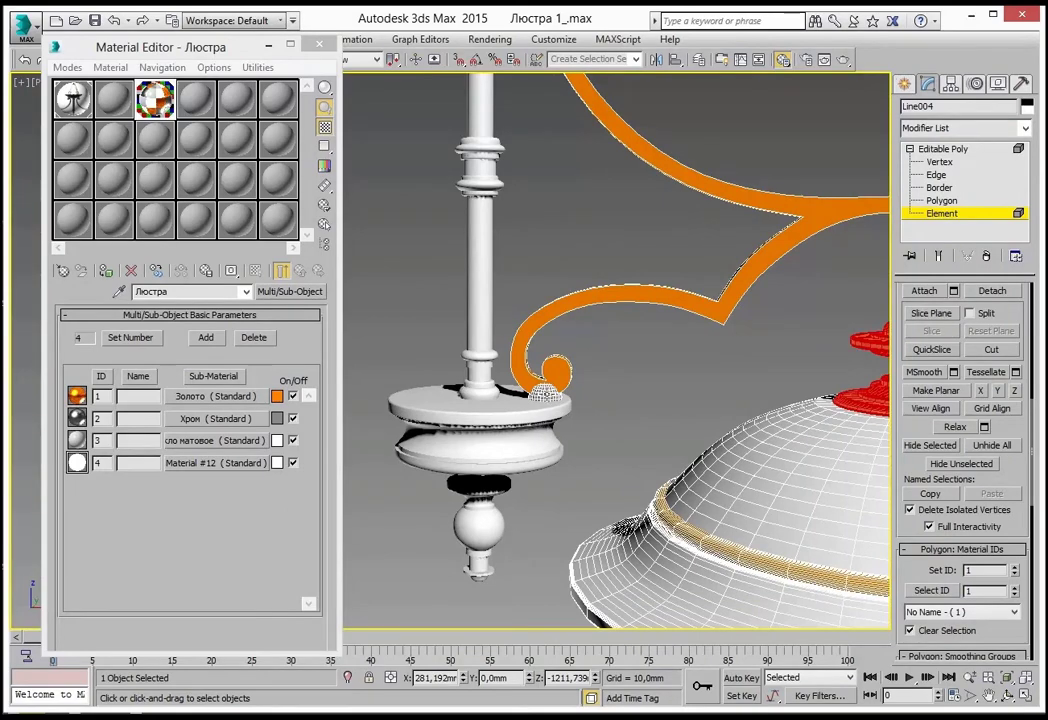
# Select the small knob at the arm's curl and set its material ID to 1.
pyautogui.click(545, 392)
pyautogui.moveTo(655, 327)
pyautogui.keyDown('alt'); pyautogui.mouseDown(button='middle')
pyautogui.moveTo(695, 245)
pyautogui.moveTo(624, 316)
pyautogui.mouseUp(button='middle'); pyautogui.keyUp('alt')
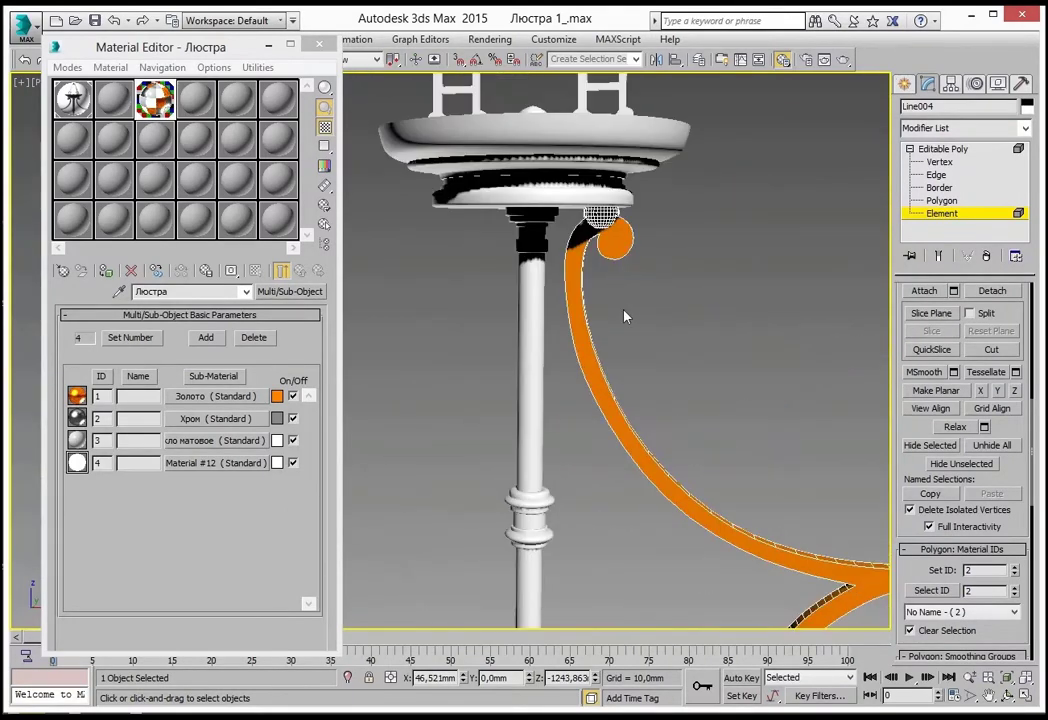
pyautogui.moveTo(525, 248); pyautogui.dragTo(475, 158, button='middle')
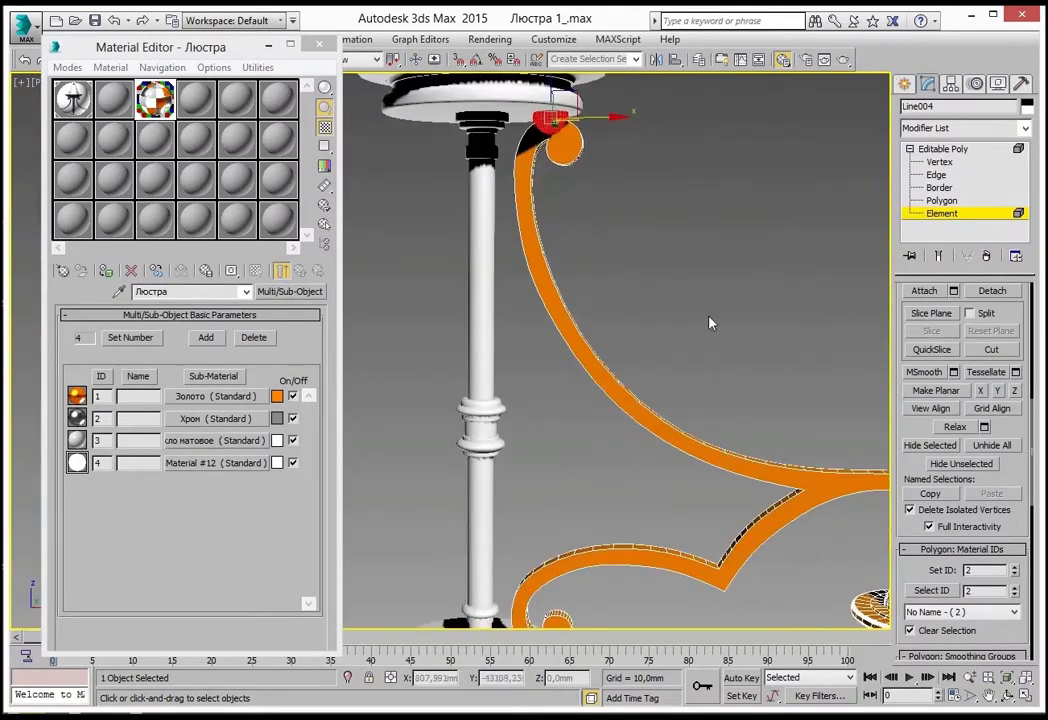
pyautogui.doubleClick(967, 570)
pyautogui.write('1')
# Give the curved scrolled arm material ID 2 so it shows Хром chrome.
pyautogui.moveTo(618, 312); pyautogui.dragTo(517, 235, button='middle')
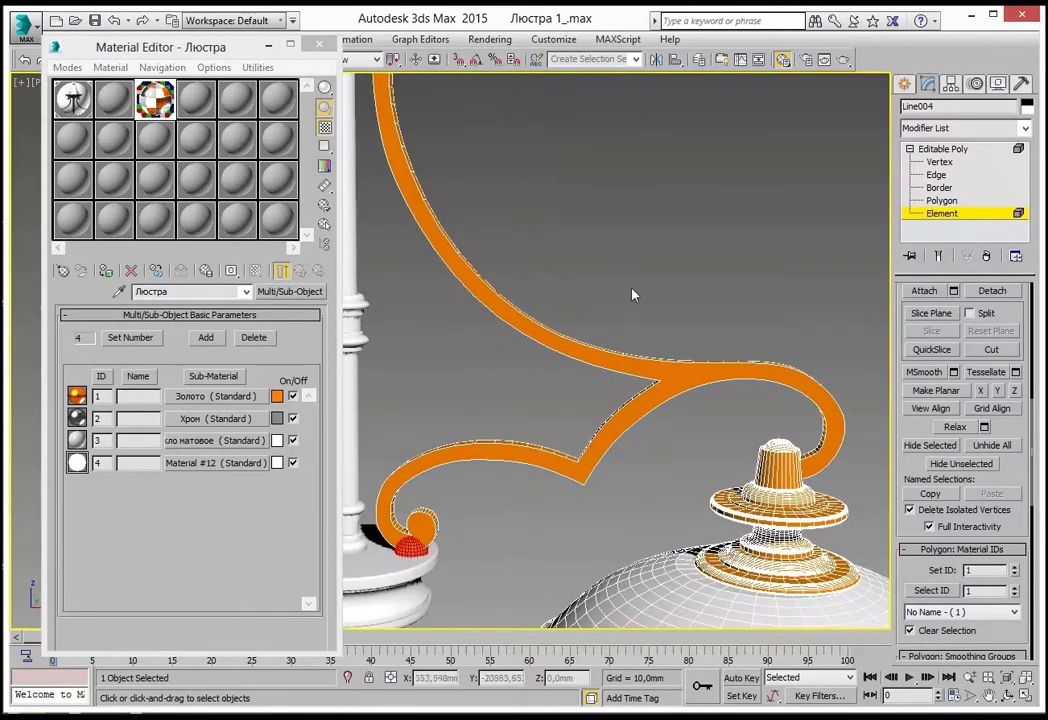
pyautogui.scroll(-2, 620, 285)
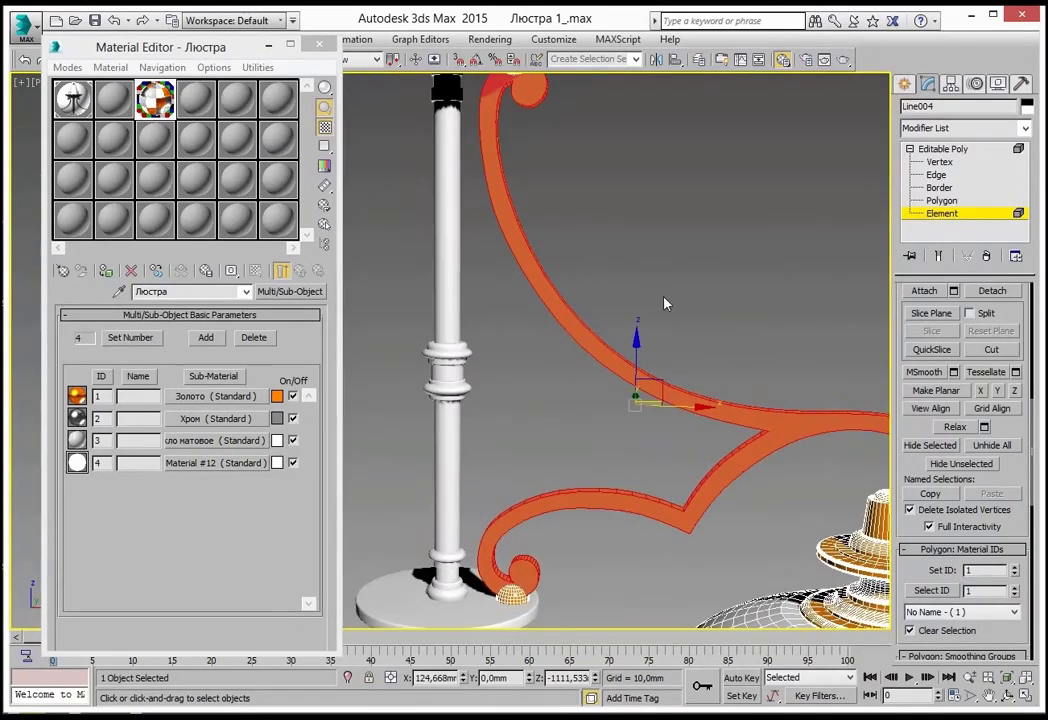
pyautogui.scroll(-2, 664, 304)
pyautogui.moveTo(673, 290); pyautogui.dragTo(644, 287, button='middle')
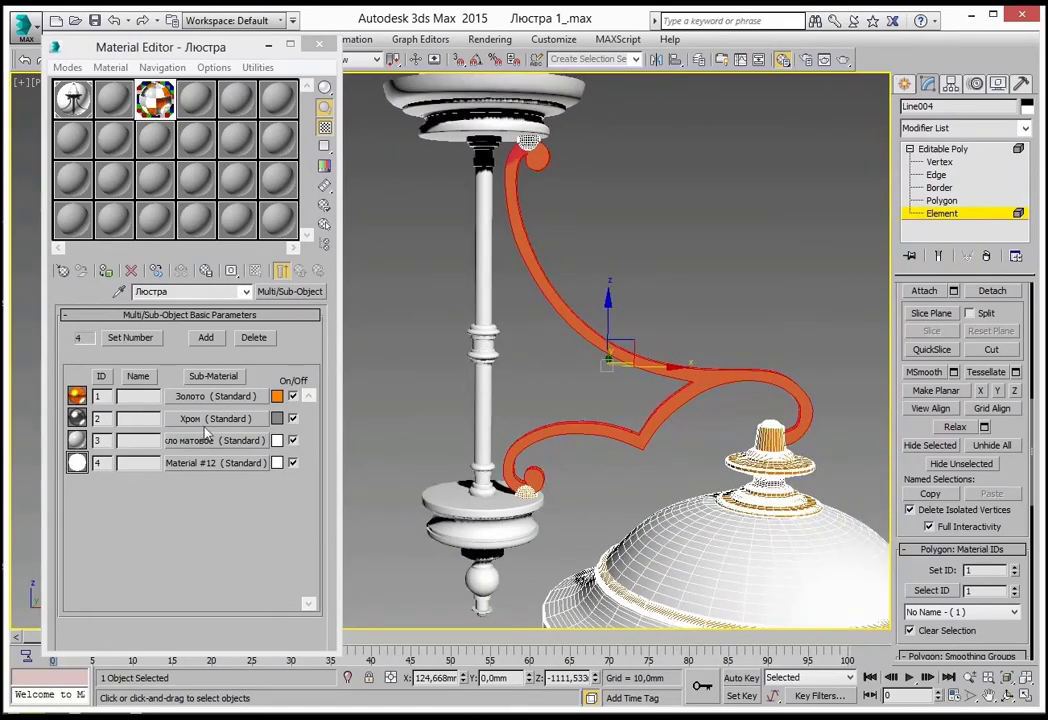
pyautogui.click(990, 570)
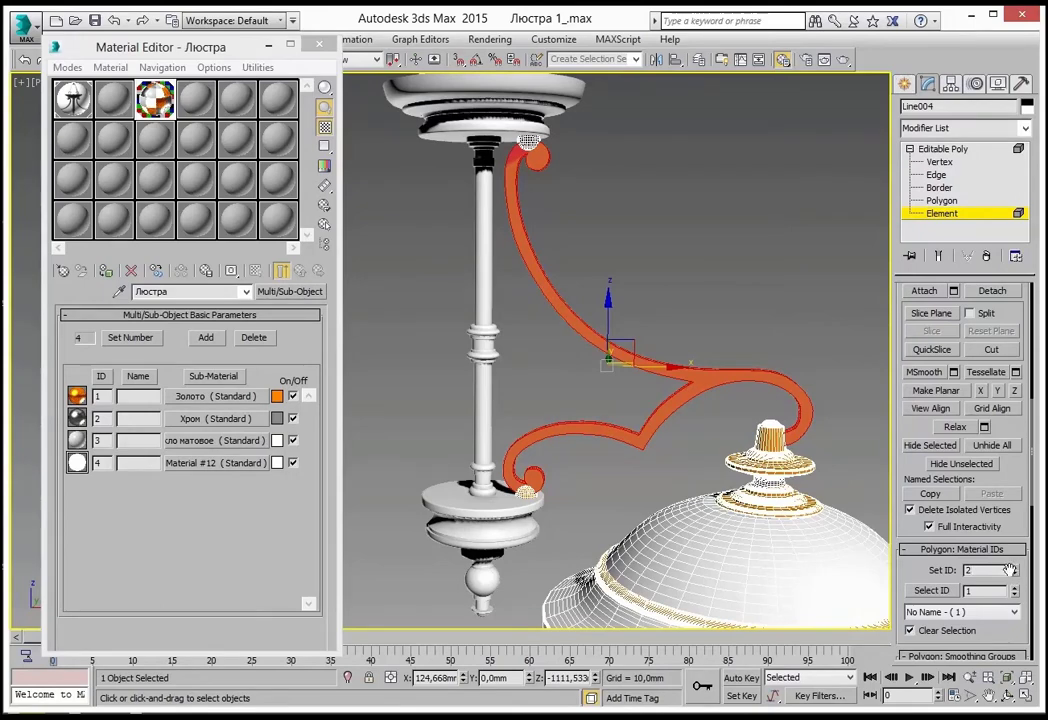
pyautogui.write('2')
pyautogui.press('Return')
pyautogui.moveTo(701, 418); pyautogui.dragTo(706, 428, button='middle')
# Deselect the arm to check its chrome, then exit Element level to Line004's object level.
pyautogui.click(748, 283)
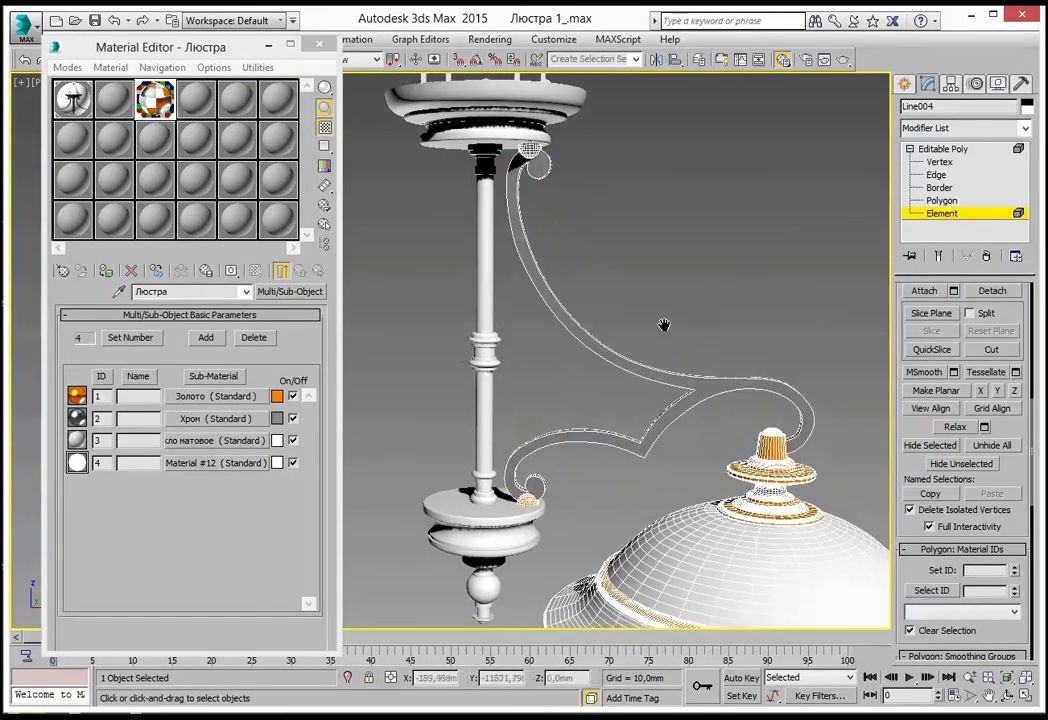
pyautogui.moveTo(664, 325)
pyautogui.mouseDown(button='middle')
pyautogui.moveTo(654, 318)
pyautogui.moveTo(685, 367)
pyautogui.moveTo(732, 323)
pyautogui.mouseUp(button='middle')
pyautogui.scroll(-1, 727, 388)
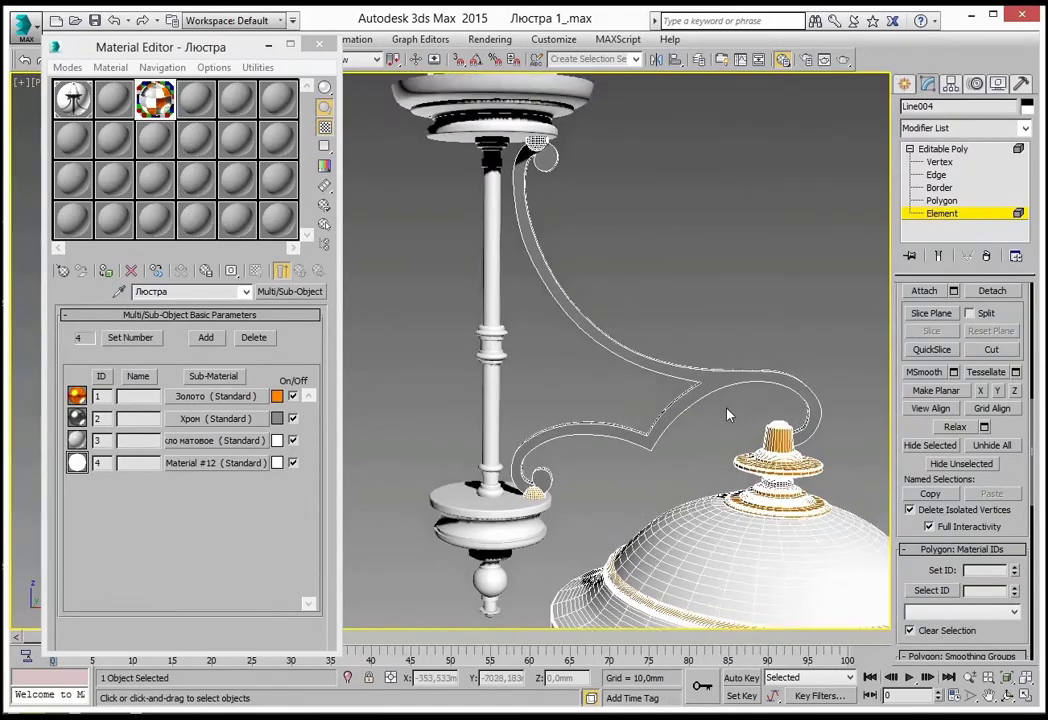
pyautogui.scroll(-4, 700, 388)
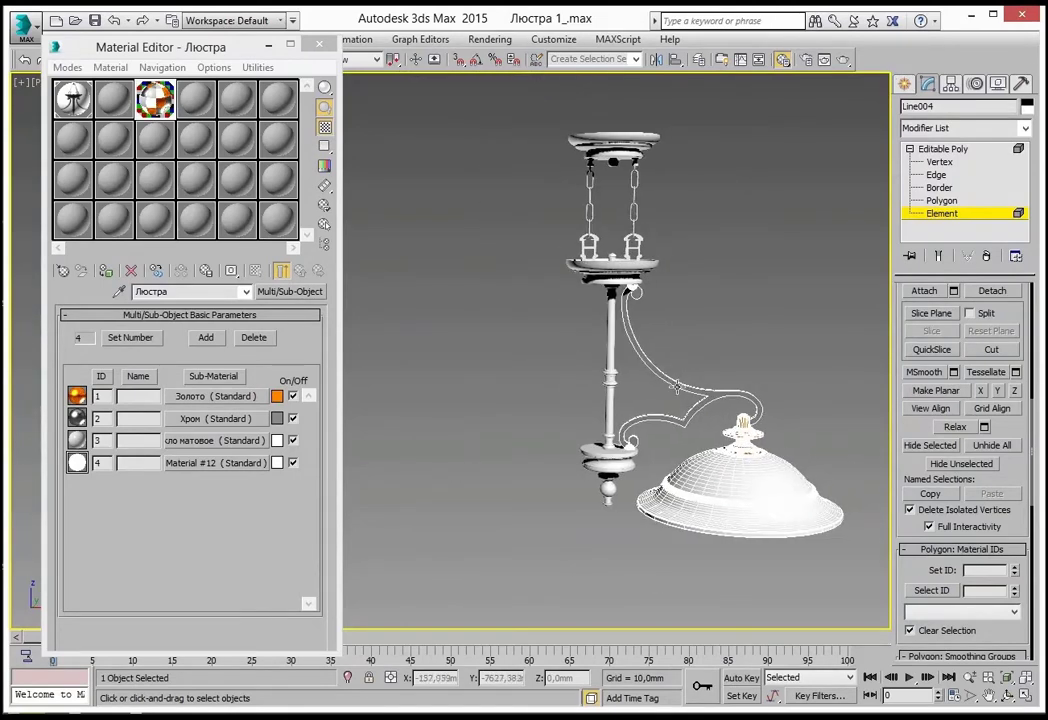
pyautogui.moveTo(625, 354); pyautogui.dragTo(657, 386, button='middle')
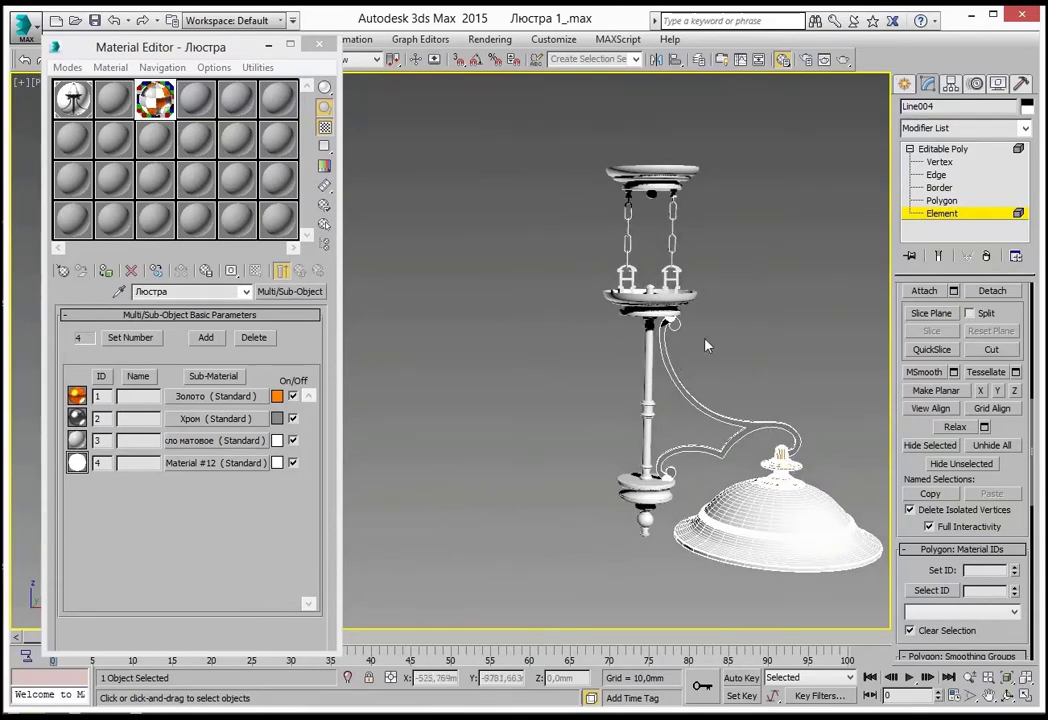
pyautogui.click(940, 214)
pyautogui.moveTo(680, 370); pyautogui.dragTo(680, 395, button='middle')
pyautogui.scroll(3, 680, 395)
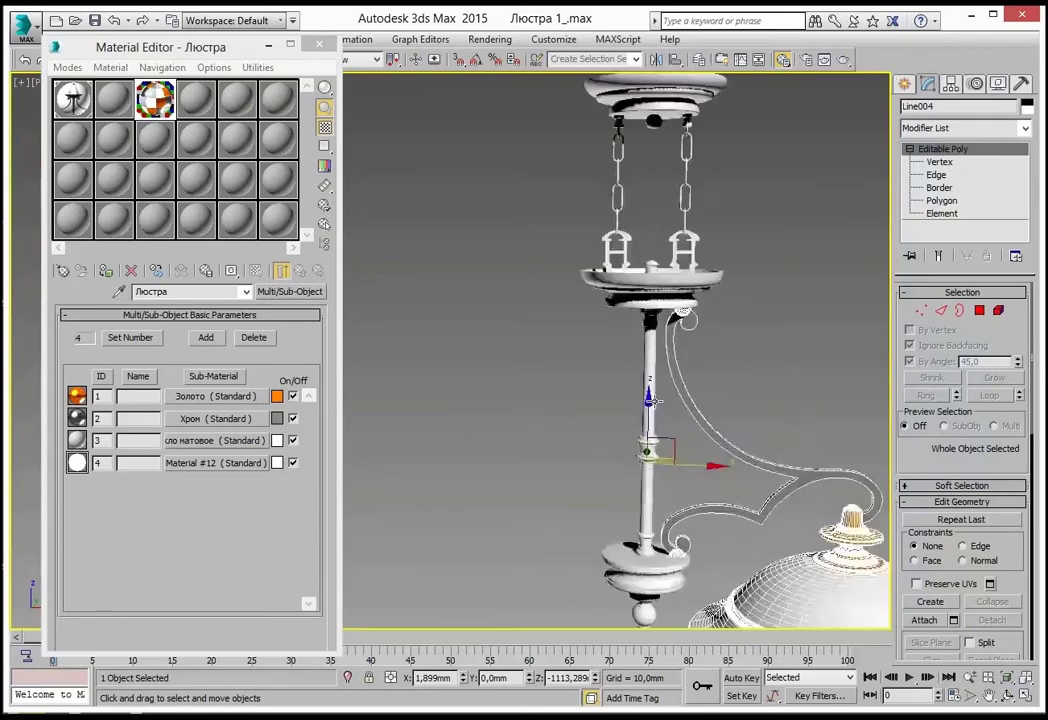
pyautogui.scroll(1, 662, 449)
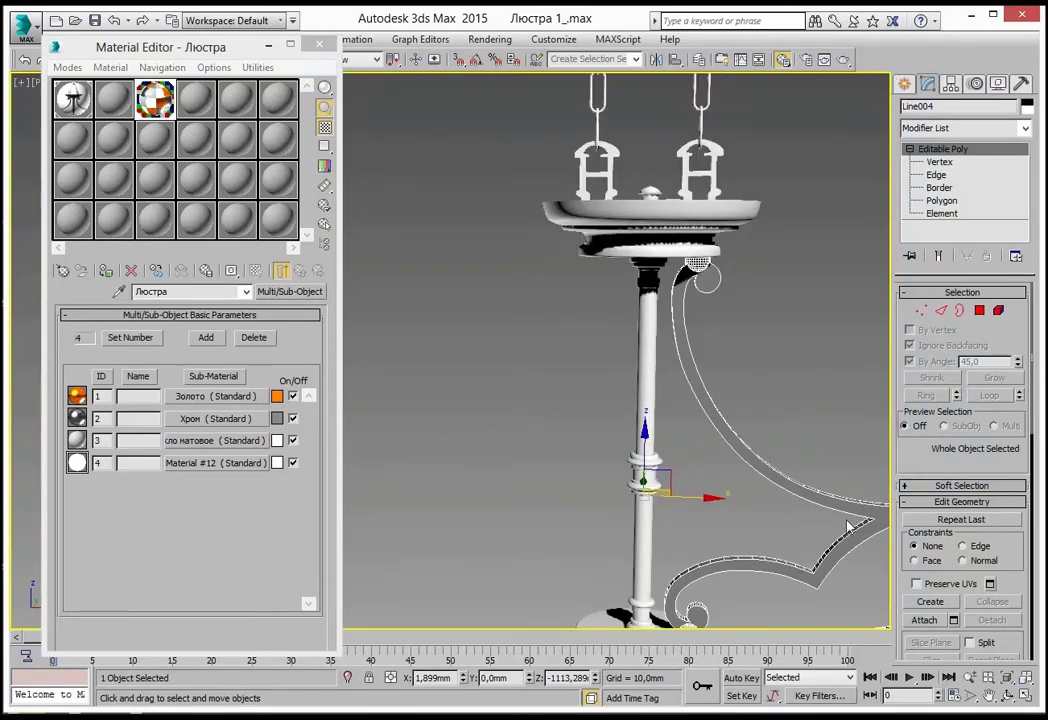
pyautogui.moveTo(848, 527); pyautogui.dragTo(819, 490, button='middle')
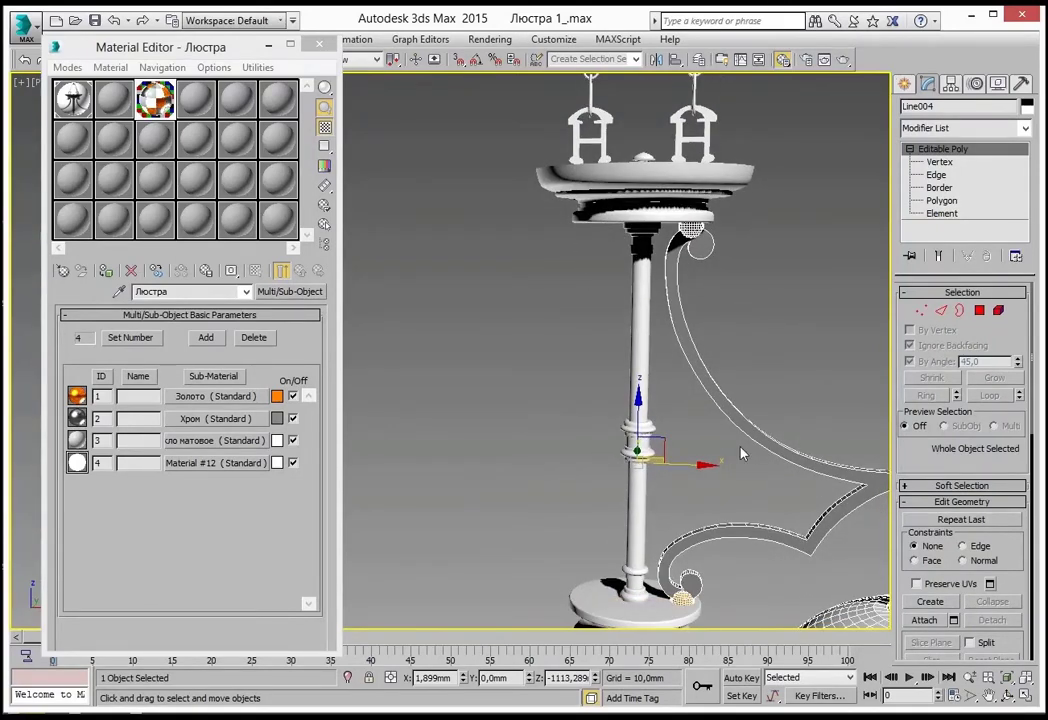
pyautogui.keyDown('alt'); pyautogui.moveTo(728, 435); pyautogui.dragTo(784, 294, button='middle'); pyautogui.keyUp('alt')
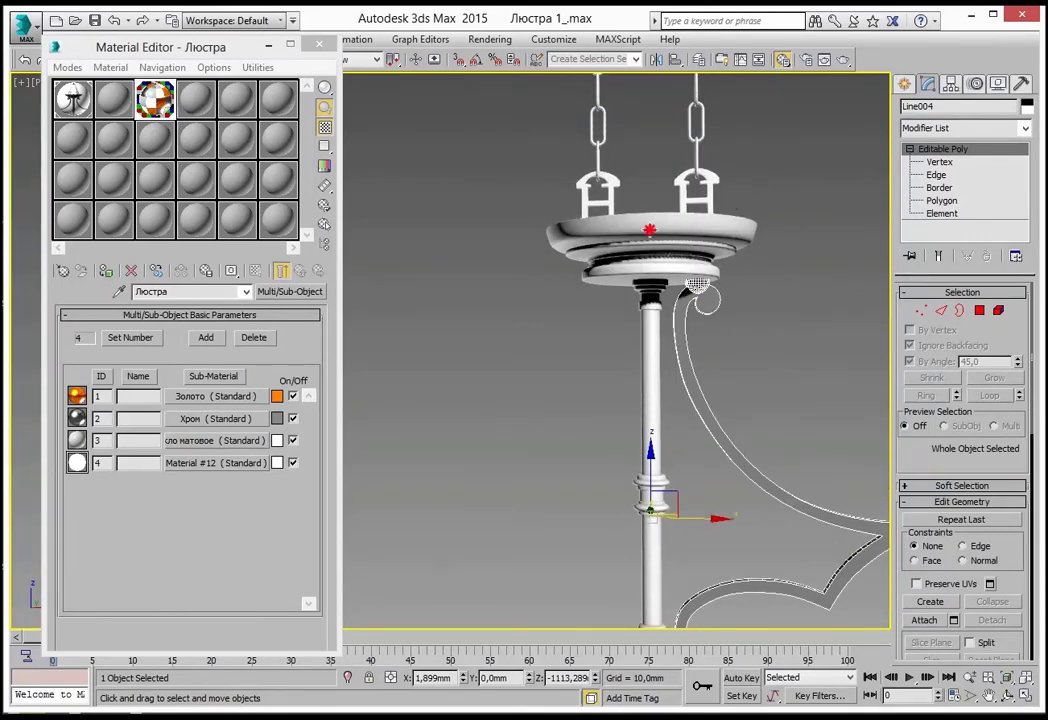
# Select Line001 and, at Element level, pick the central plate-and-column element.
pyautogui.click(650, 231)
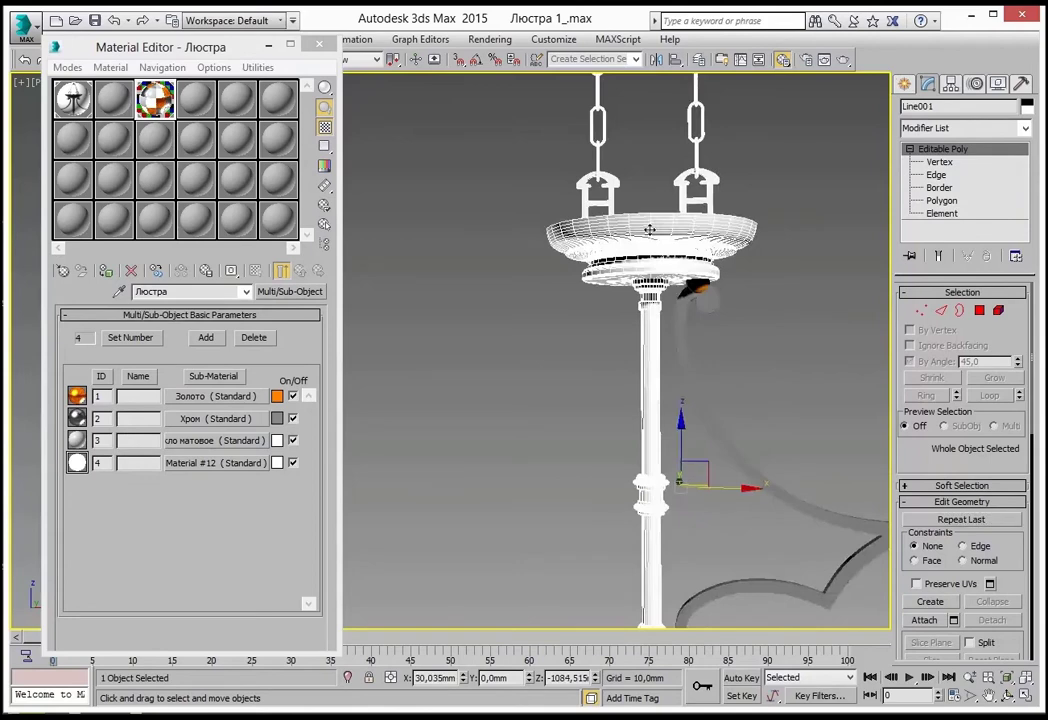
pyautogui.click(943, 215)
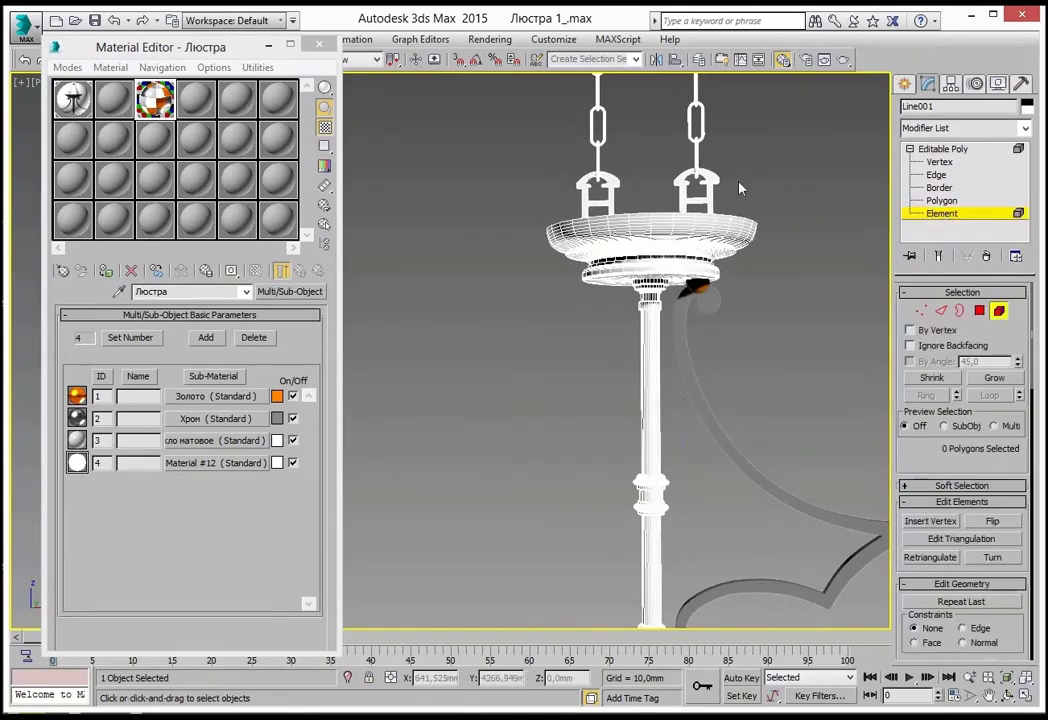
pyautogui.click(661, 225)
pyautogui.scroll(-2, 798, 236)
pyautogui.scroll(-3, 700, 300)
pyautogui.moveTo(710, 327)
pyautogui.mouseDown(button='middle')
pyautogui.moveTo(810, 327)
pyautogui.moveTo(730, 317)
pyautogui.mouseUp(button='middle')
pyautogui.scroll(-10, 1018, 340)
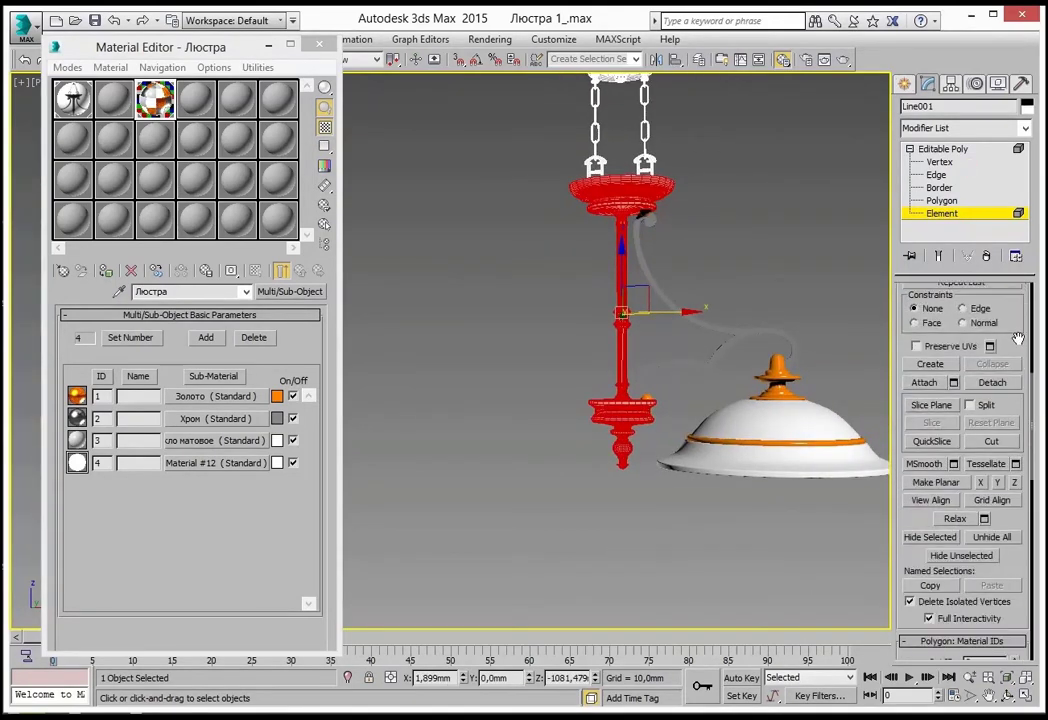
pyautogui.scroll(-5, 1018, 343)
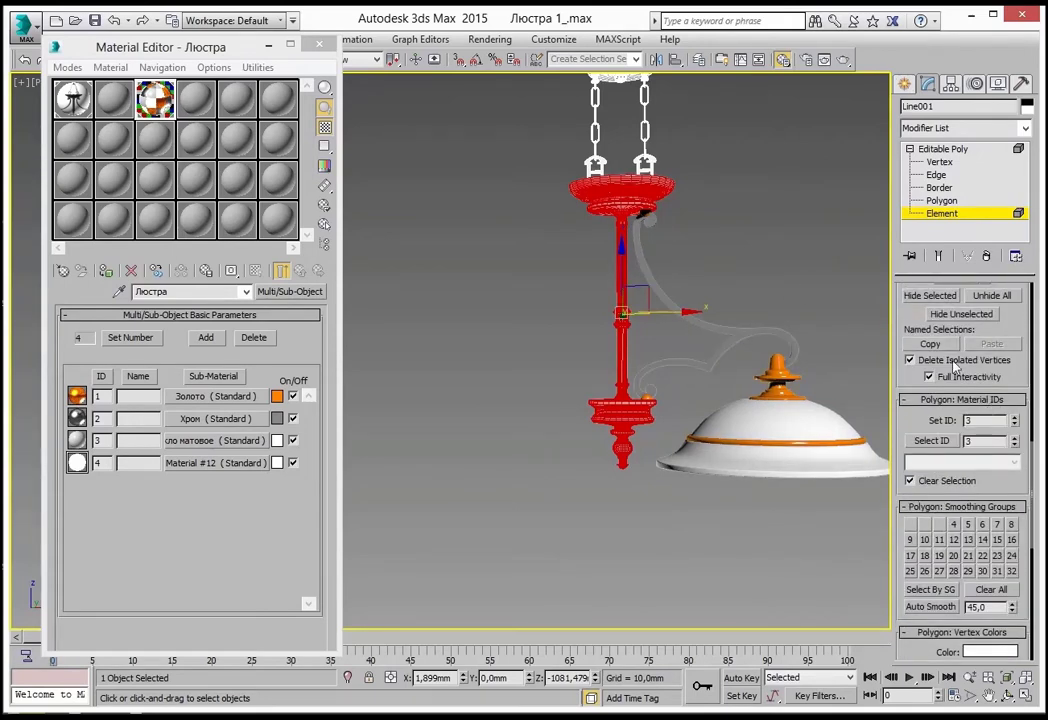
# Set the plate-and-column element's material ID to 1, then deselect it.
pyautogui.click(975, 420)
pyautogui.write('1')
pyautogui.press('Return')
pyautogui.scroll(1, 645, 411)
pyautogui.scroll(1, 645, 411)
pyautogui.scroll(2, 645, 411)
pyautogui.moveTo(645, 411)
pyautogui.mouseDown(button='middle')
pyautogui.moveTo(643, 219)
pyautogui.moveTo(686, 390)
pyautogui.mouseUp(button='middle')
pyautogui.click(608, 392)
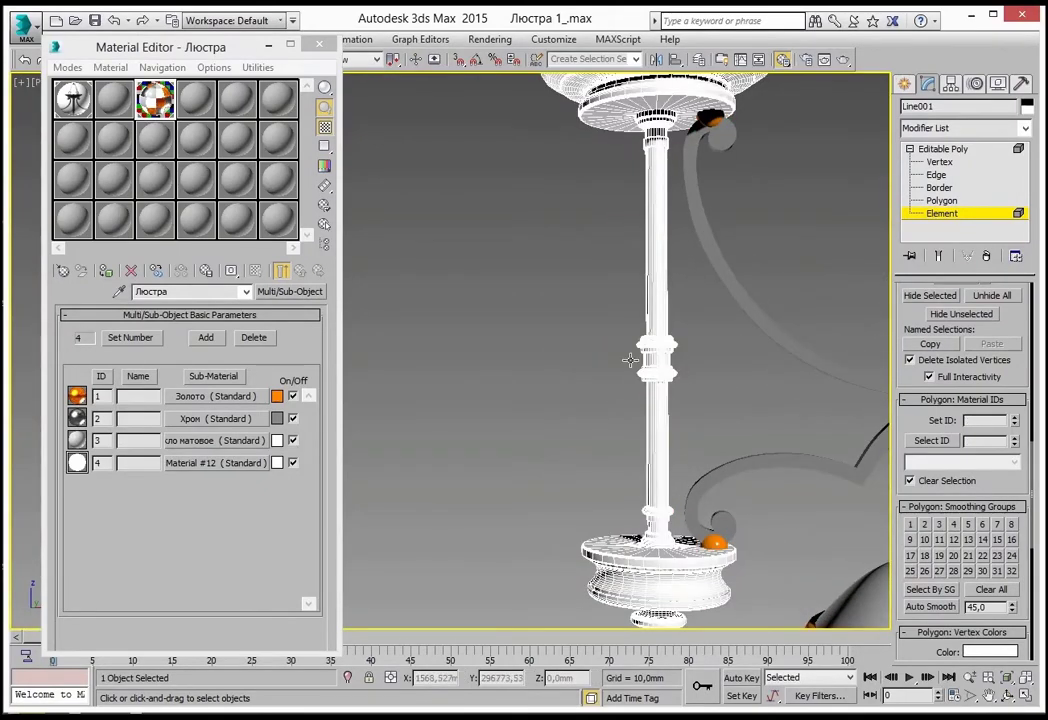
pyautogui.moveTo(563, 295)
pyautogui.keyDown('alt'); pyautogui.mouseDown(button='middle')
pyautogui.moveTo(661, 276)
pyautogui.moveTo(709, 250)
pyautogui.mouseUp(button='middle'); pyautogui.keyUp('alt')
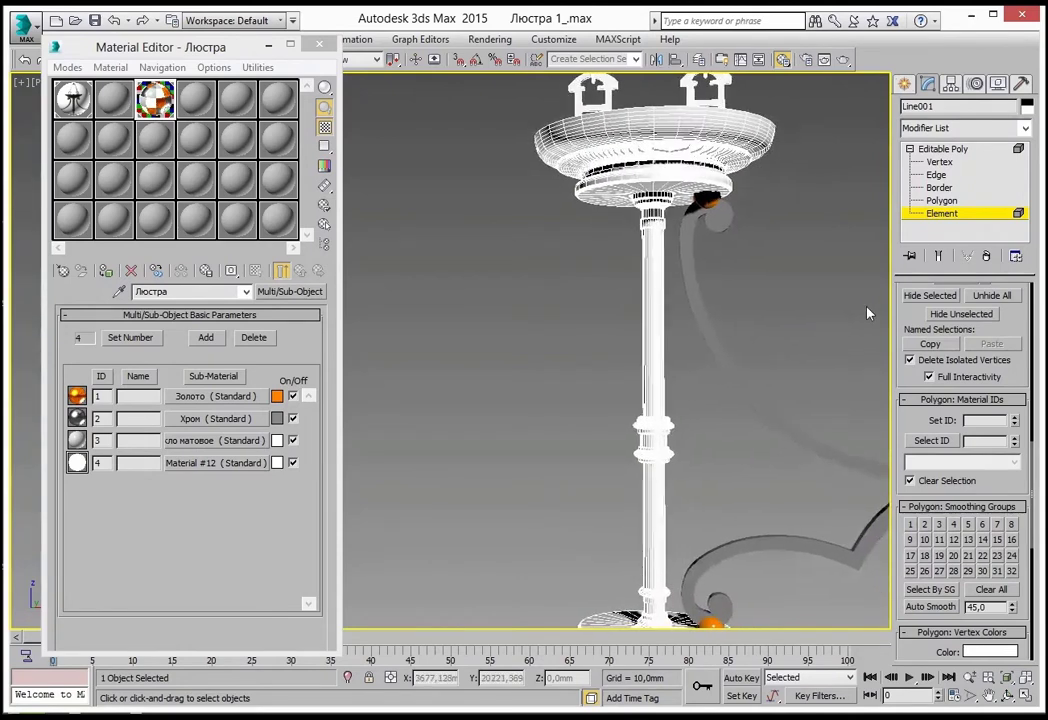
# At Polygon level with Window selection, box-select the middle ring on the column.
pyautogui.click(940, 201)
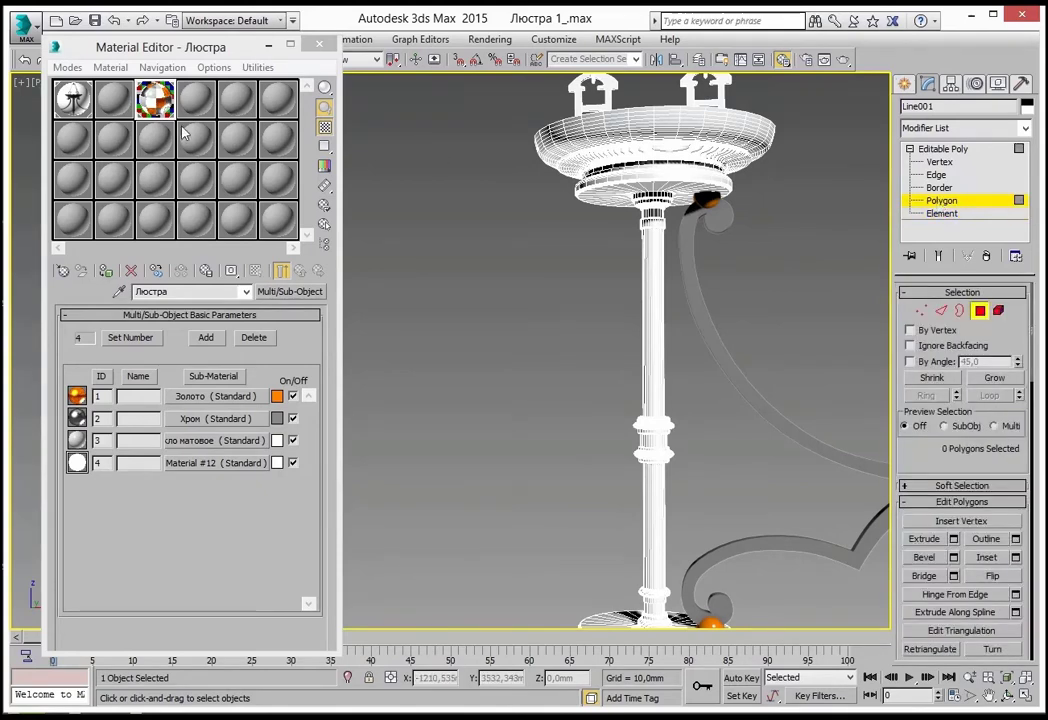
pyautogui.moveTo(232, 47); pyautogui.dragTo(233, 90)
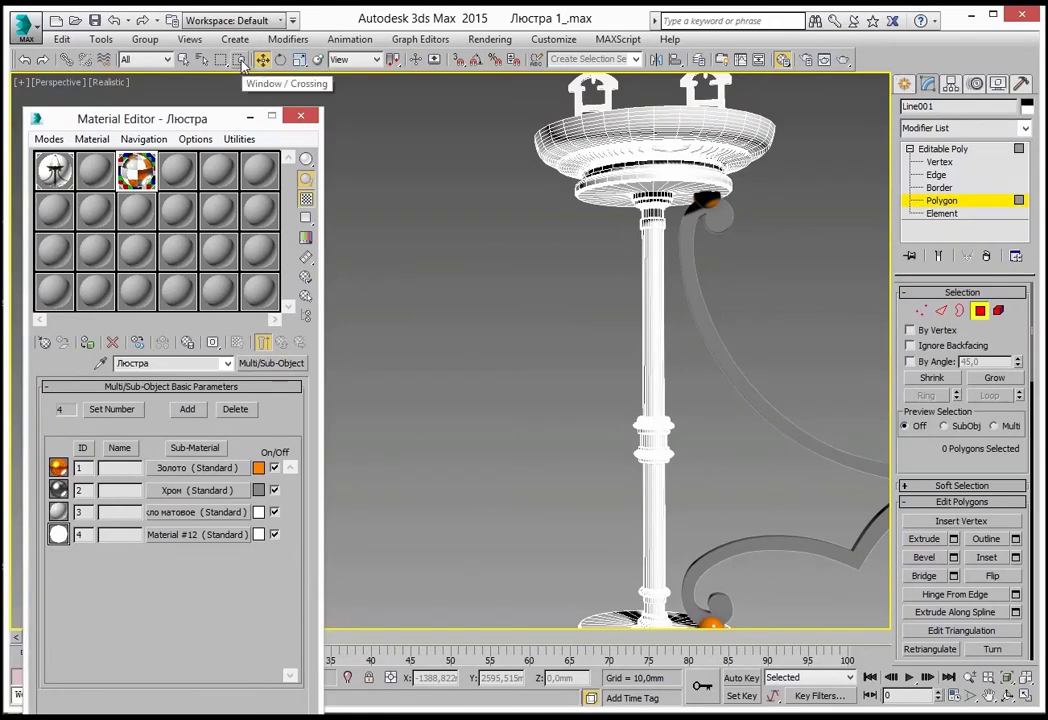
pyautogui.click(241, 62)
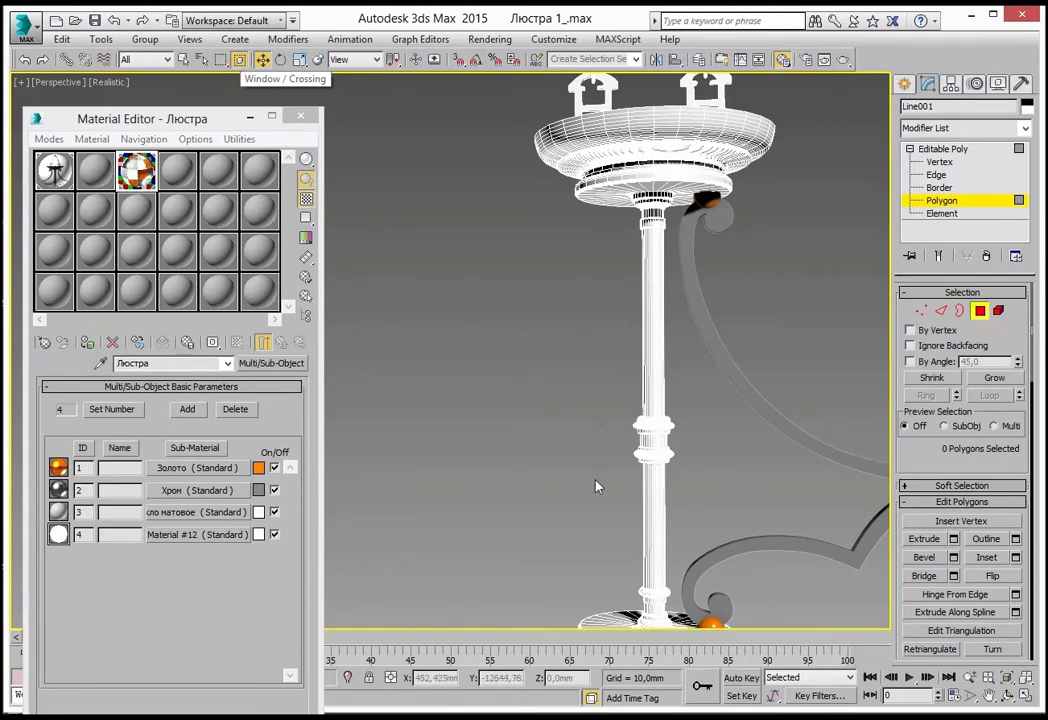
pyautogui.moveTo(585, 507)
pyautogui.mouseDown()
pyautogui.moveTo(700, 390)
pyautogui.moveTo(716, 409)
pyautogui.mouseUp()
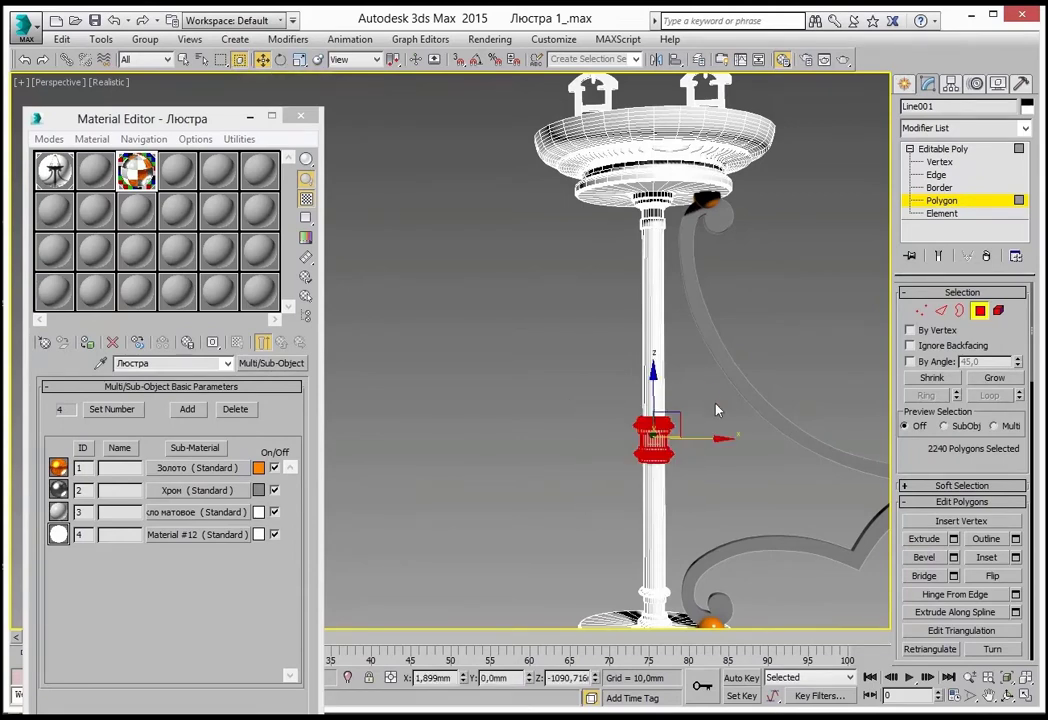
pyautogui.moveTo(683, 474); pyautogui.dragTo(645, 370, button='middle')
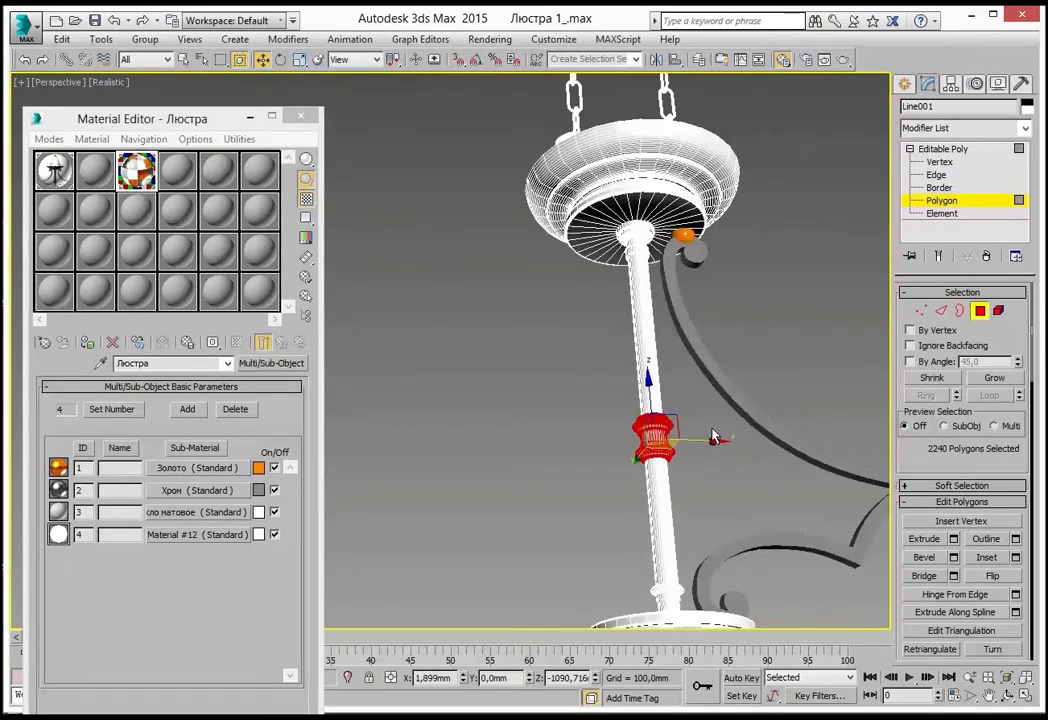
# Add the lower ring and the upper ring below the plate to the selection.
pyautogui.scroll(2, 630, 400)
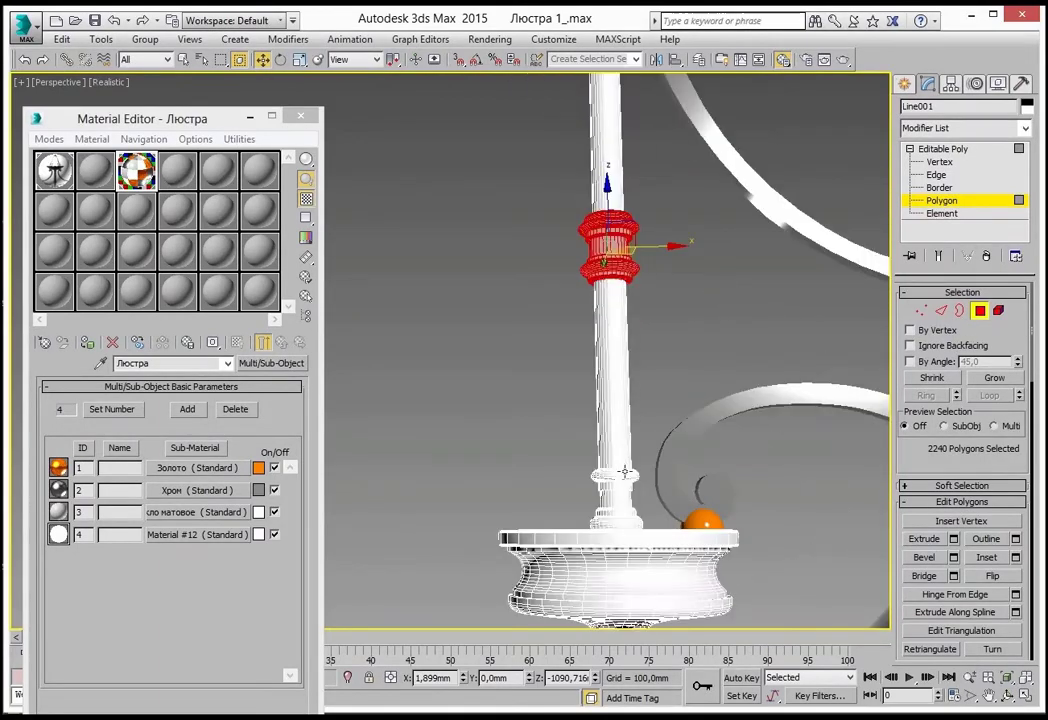
pyautogui.scroll(2, 625, 410)
pyautogui.scroll(2, 615, 420)
pyautogui.scroll(1, 613, 425)
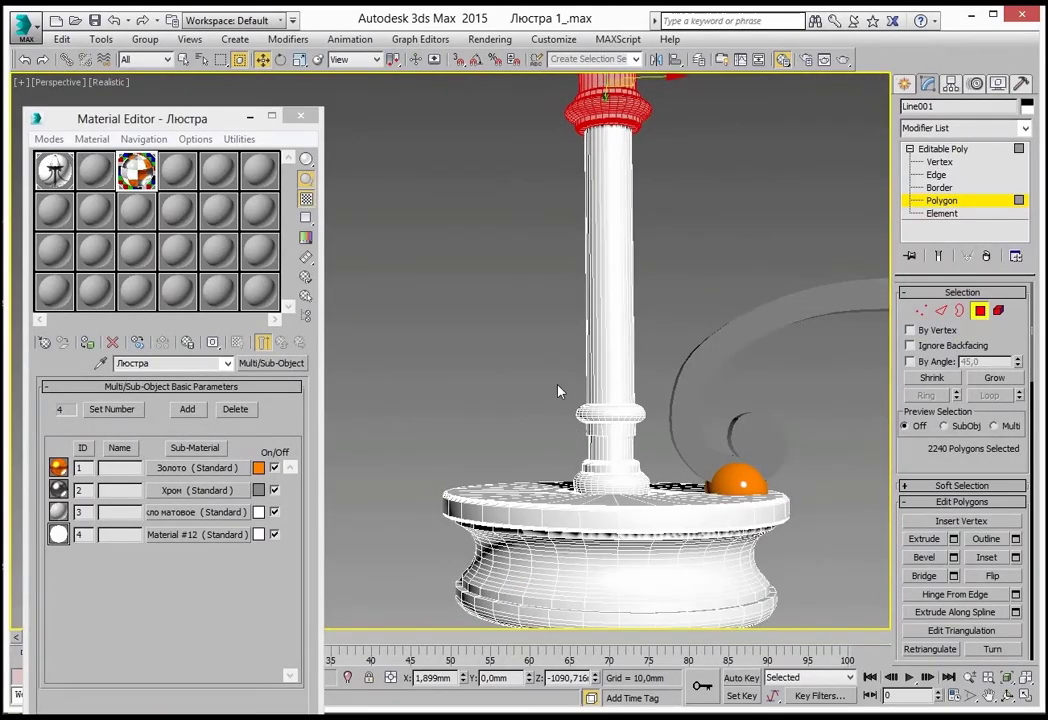
pyautogui.keyDown('ctrl'); pyautogui.moveTo(558, 391); pyautogui.dragTo(628, 438); pyautogui.keyUp('ctrl')
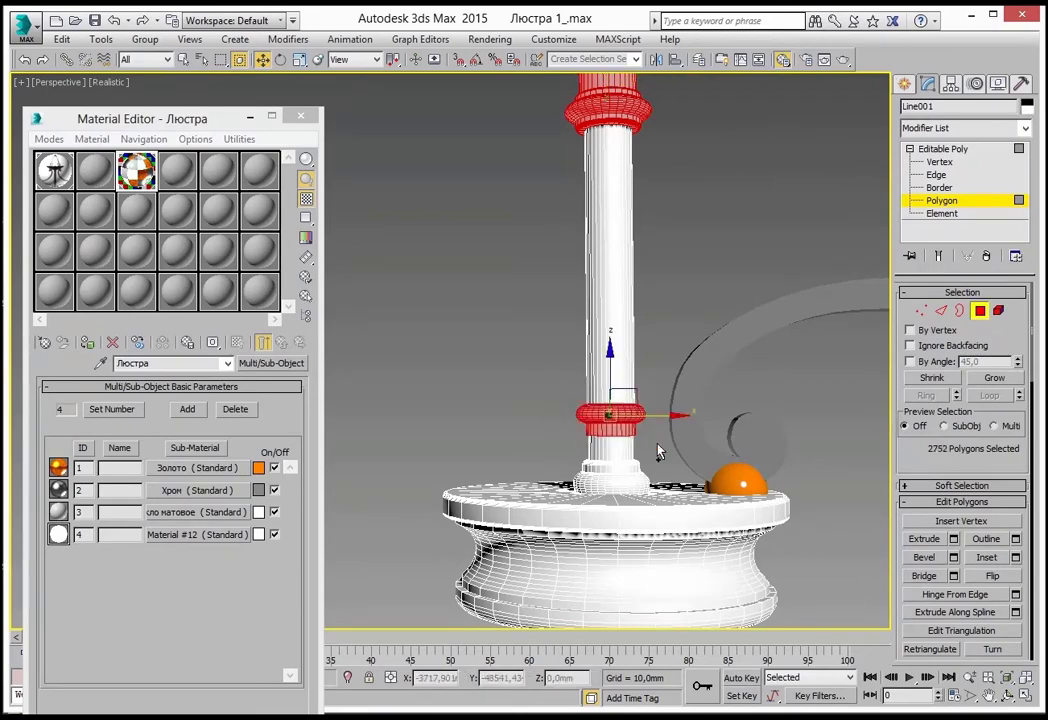
pyautogui.moveTo(670, 483)
pyautogui.keyDown('alt'); pyautogui.mouseDown(button='middle')
pyautogui.moveTo(607, 440)
pyautogui.moveTo(631, 327)
pyautogui.moveTo(533, 395)
pyautogui.mouseUp(button='middle'); pyautogui.keyUp('alt')
pyautogui.scroll(2, 631, 327)
pyautogui.scroll(1, 533, 395)
pyautogui.keyDown('ctrl'); pyautogui.moveTo(487, 428); pyautogui.dragTo(676, 356); pyautogui.keyUp('ctrl')
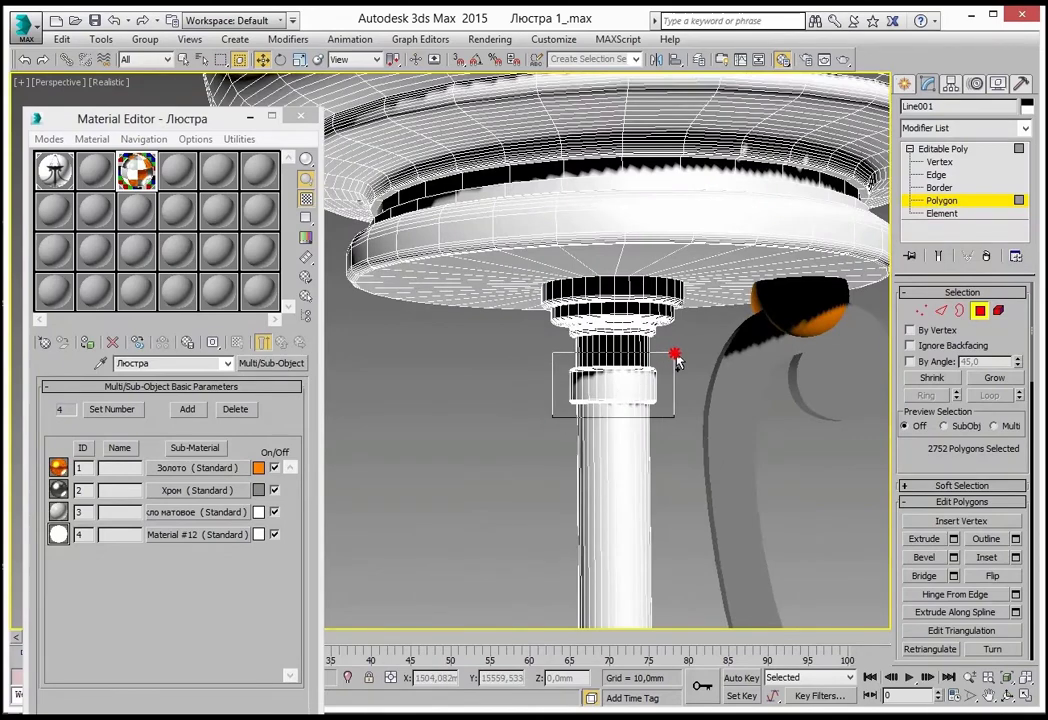
pyautogui.keyDown('alt'); pyautogui.moveTo(658, 458); pyautogui.dragTo(660, 378, button='middle'); pyautogui.keyUp('alt')
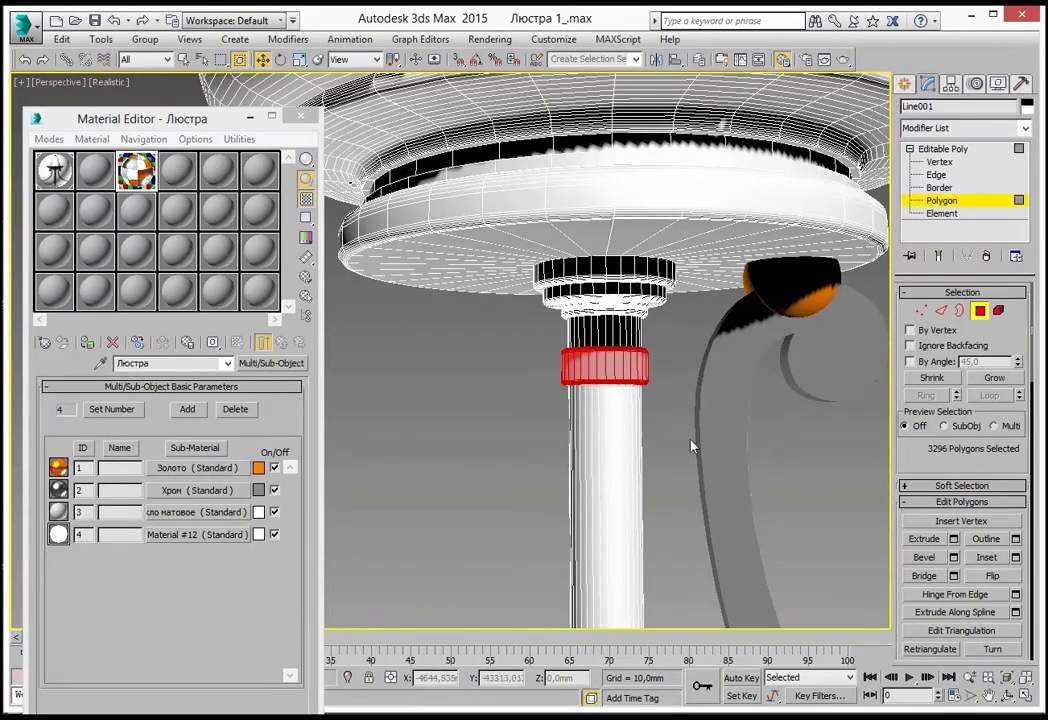
# Set the selected column rings' material ID to 2.
pyautogui.scroll(-5, 943, 444)
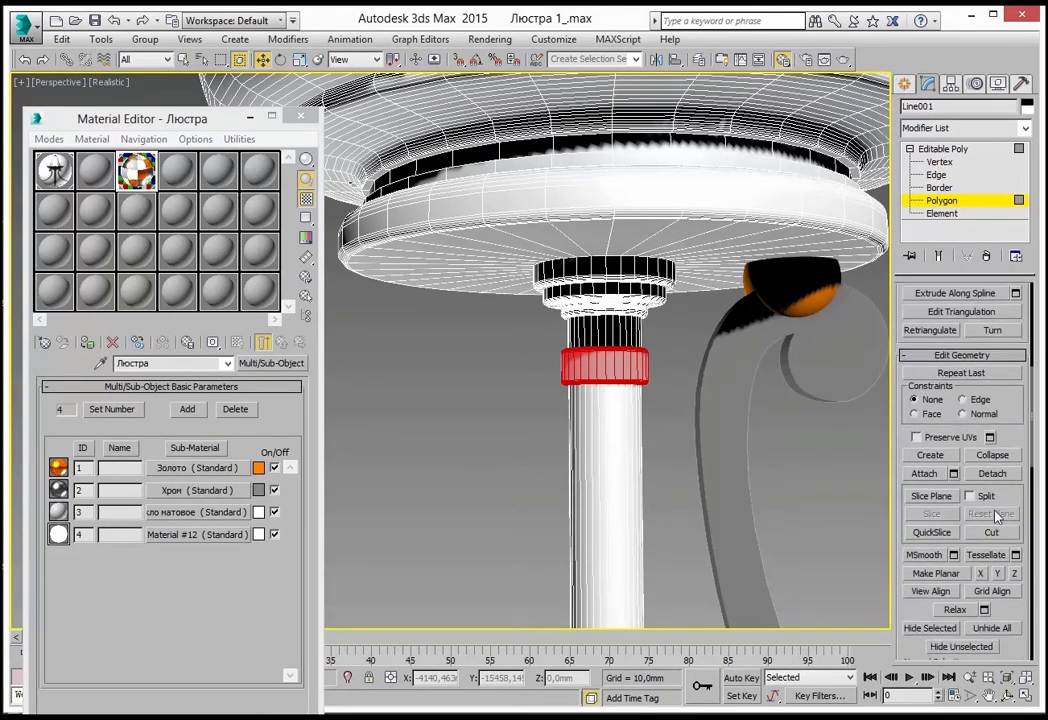
pyautogui.scroll(-3, 1017, 465)
pyautogui.scroll(-4, 1000, 430)
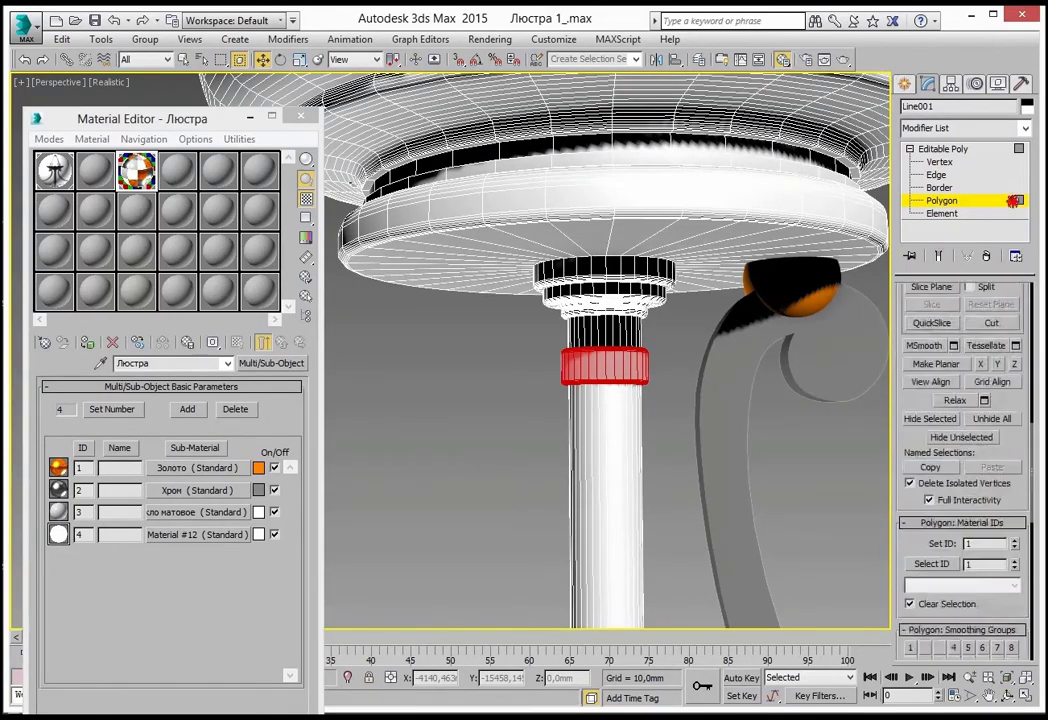
pyautogui.scroll(-1, 985, 397)
pyautogui.scroll(1, 990, 439)
pyautogui.click(989, 439)
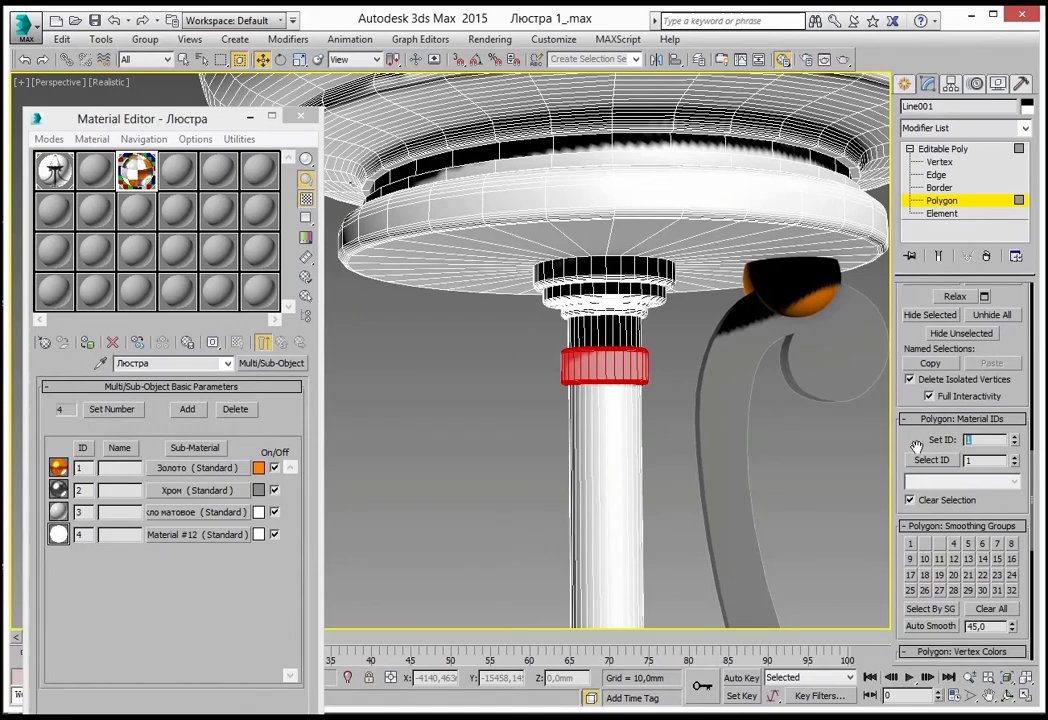
pyautogui.write('2')
pyautogui.press('Return')
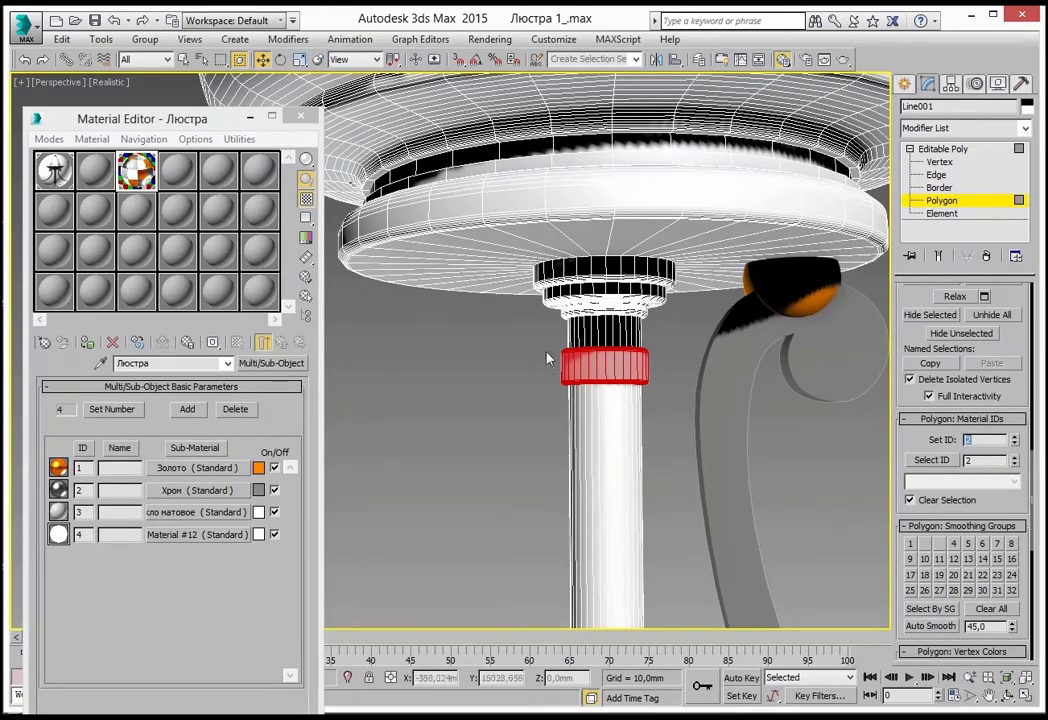
pyautogui.scroll(-3, 547, 358)
pyautogui.scroll(-2, 547, 358)
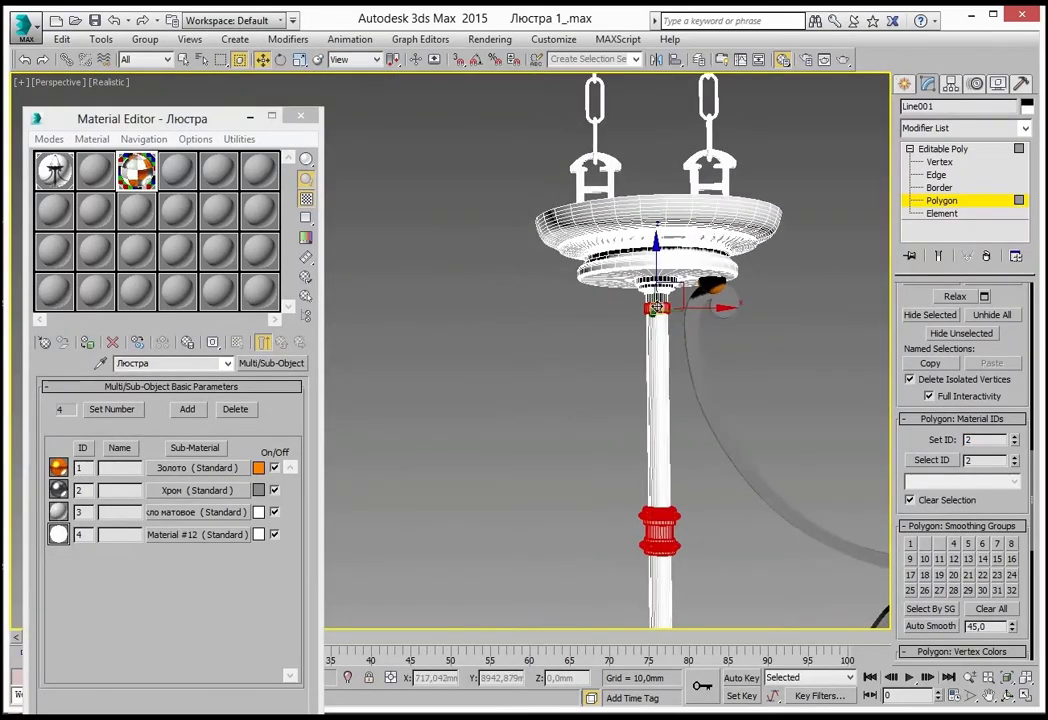
# Exit Polygon level back to Line001's object level and reframe the view.
pyautogui.click(943, 201)
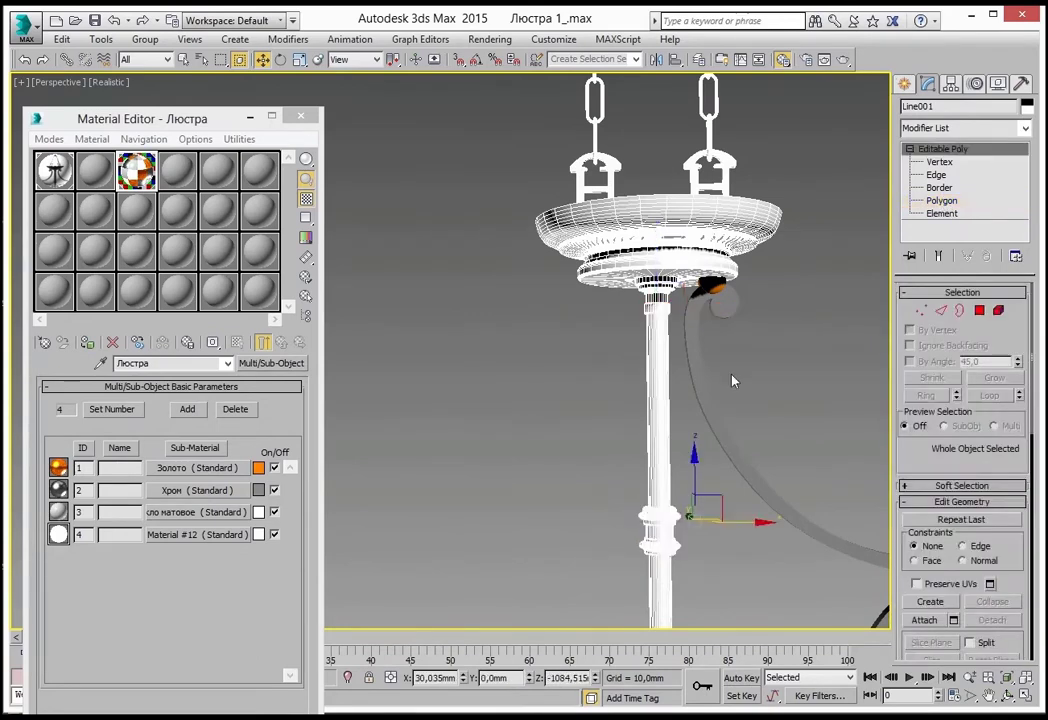
pyautogui.moveTo(778, 400)
pyautogui.mouseDown(button='middle')
pyautogui.moveTo(816, 386)
pyautogui.moveTo(838, 413)
pyautogui.mouseUp(button='middle')
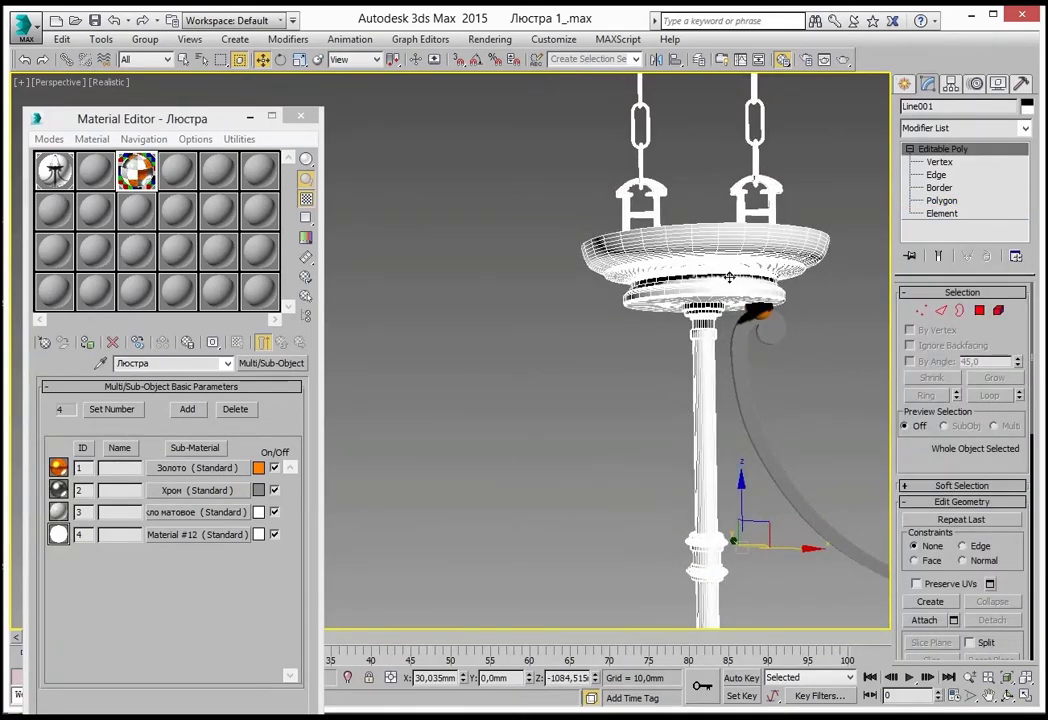
pyautogui.moveTo(760, 387); pyautogui.dragTo(720, 367, button='middle')
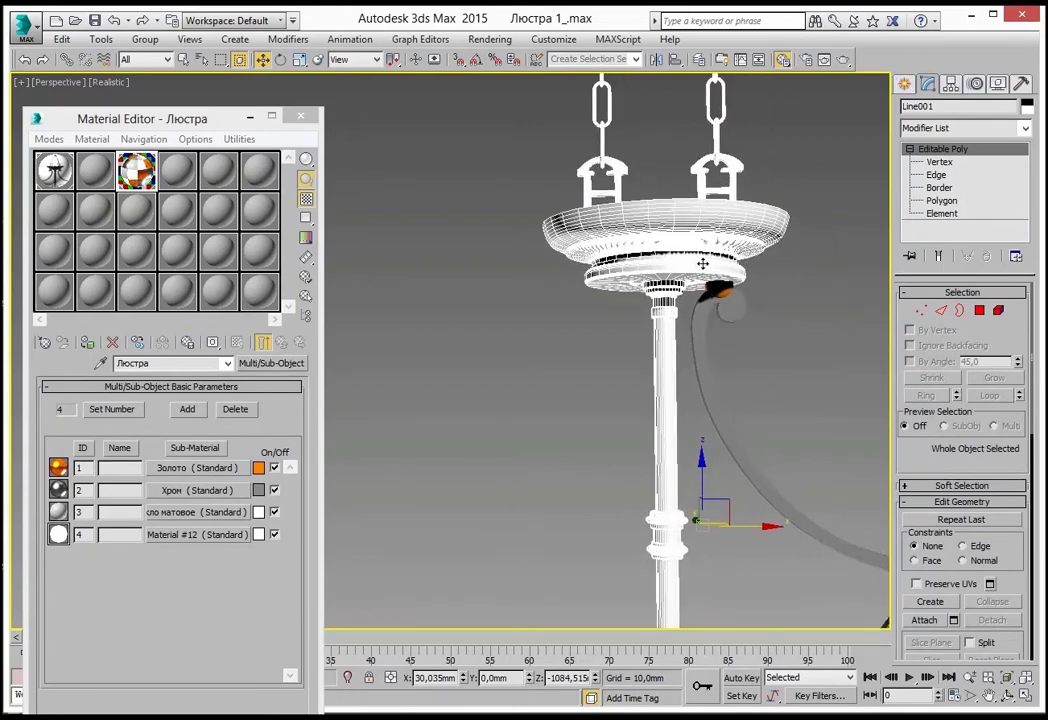
pyautogui.scroll(-1, 545, 270)
pyautogui.scroll(-3, 545, 285)
pyautogui.scroll(4, 545, 285)
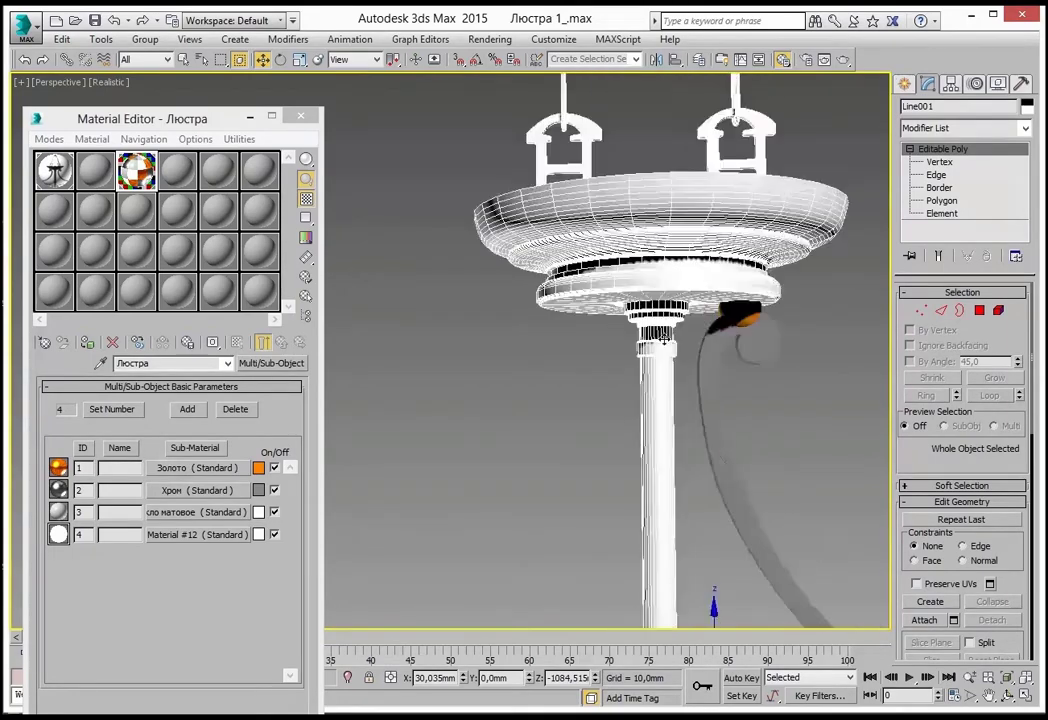
pyautogui.scroll(3, 661, 352)
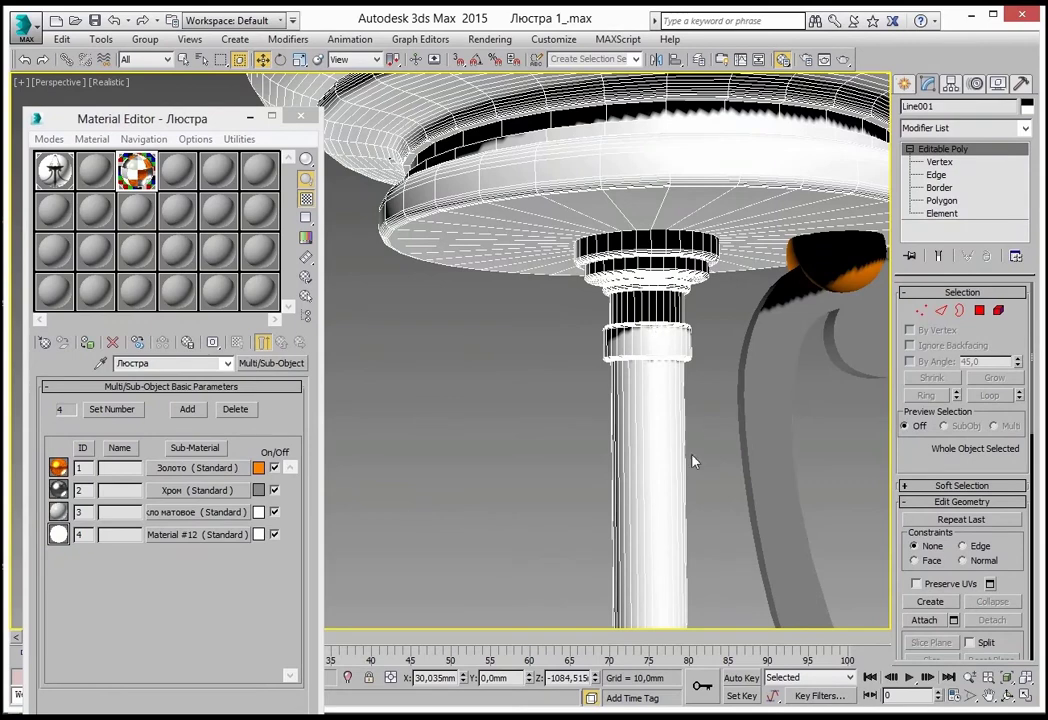
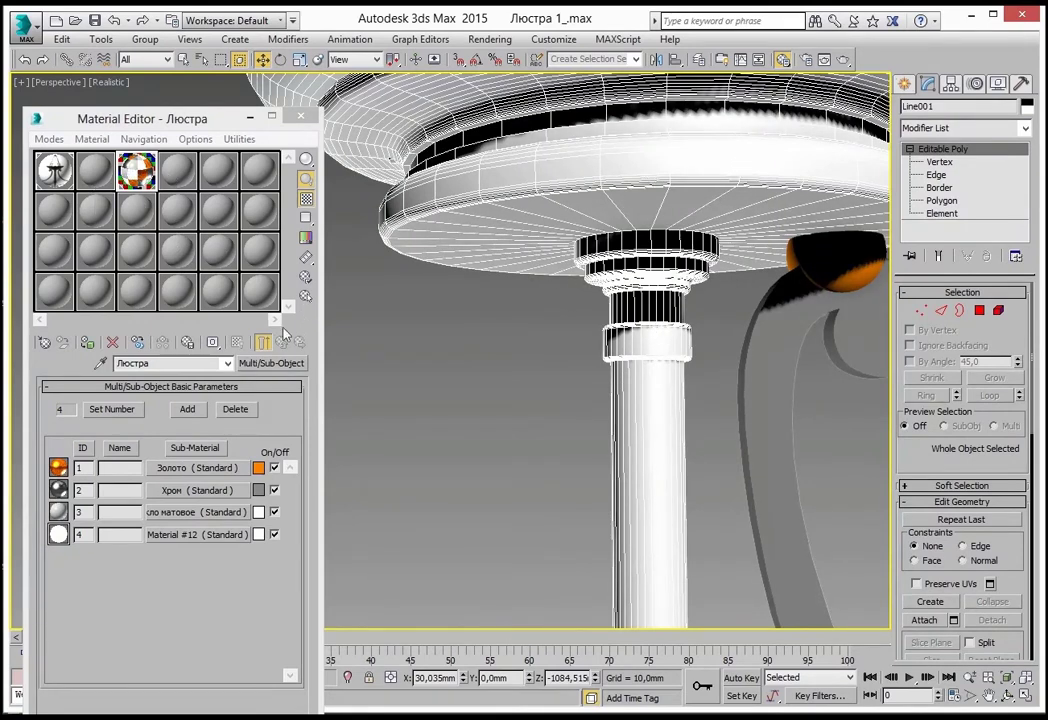
# Assign the Люстра multi/sub-object material to the chandelier and inspect the gold column and base.
pyautogui.click(88, 343)
pyautogui.scroll(-2, 599, 374)
pyautogui.scroll(-4, 627, 425)
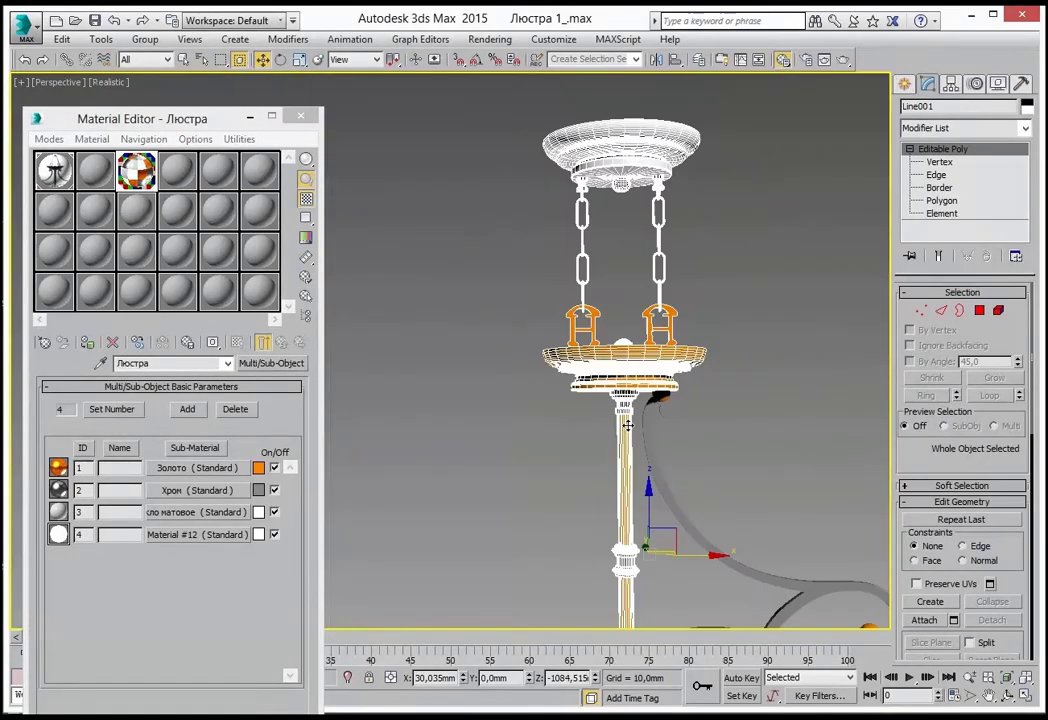
pyautogui.scroll(2, 632, 433)
pyautogui.scroll(2, 632, 420)
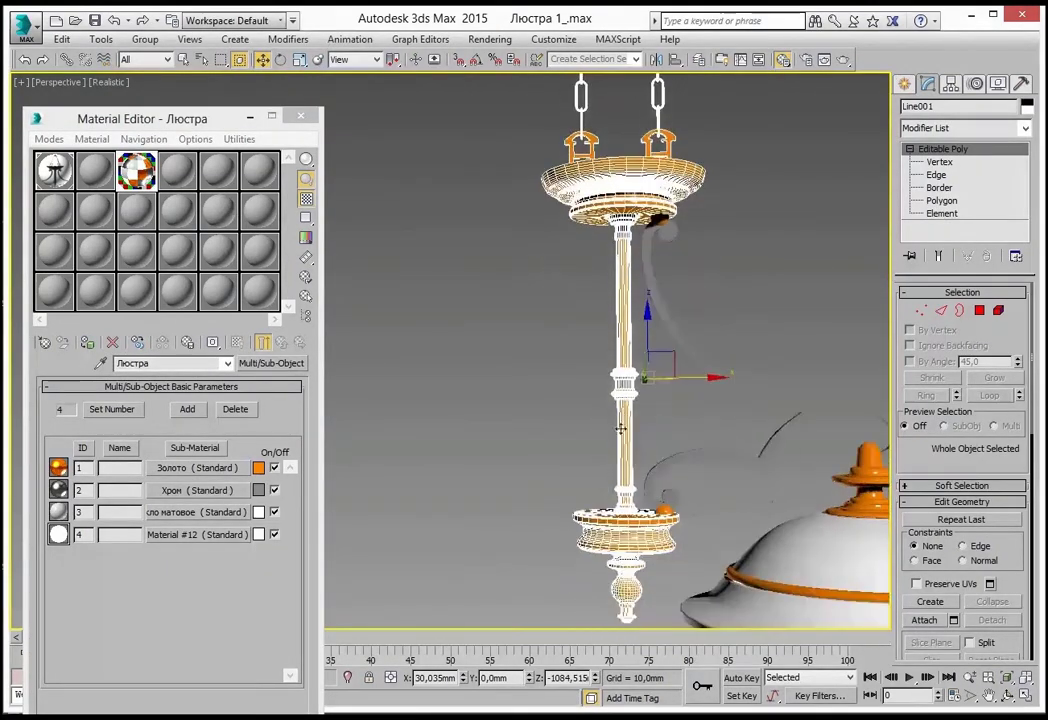
pyautogui.scroll(3, 632, 395)
pyautogui.scroll(1, 632, 394)
pyautogui.moveTo(632, 394)
pyautogui.mouseDown(button='middle')
pyautogui.moveTo(744, 280)
pyautogui.moveTo(705, 297)
pyautogui.moveTo(710, 110)
pyautogui.mouseUp(button='middle')
pyautogui.scroll(-3, 744, 280)
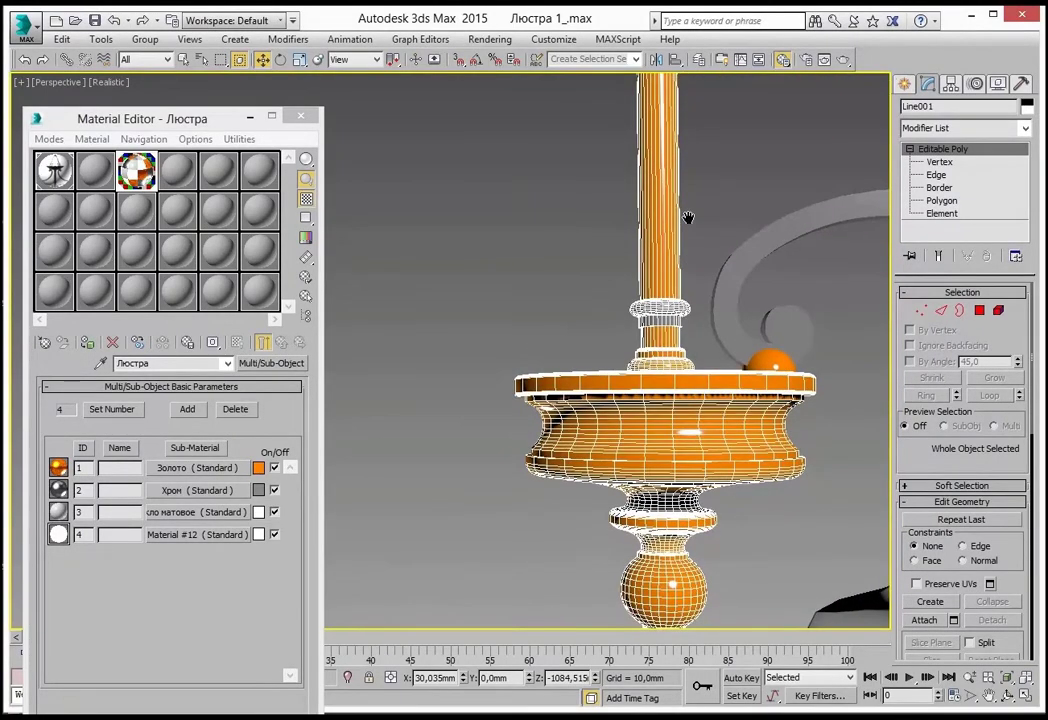
pyautogui.scroll(2, 730, 392)
pyautogui.moveTo(730, 392)
pyautogui.mouseDown(button='middle')
pyautogui.moveTo(732, 227)
pyautogui.moveTo(732, 496)
pyautogui.mouseUp(button='middle')
pyautogui.scroll(3, 732, 496)
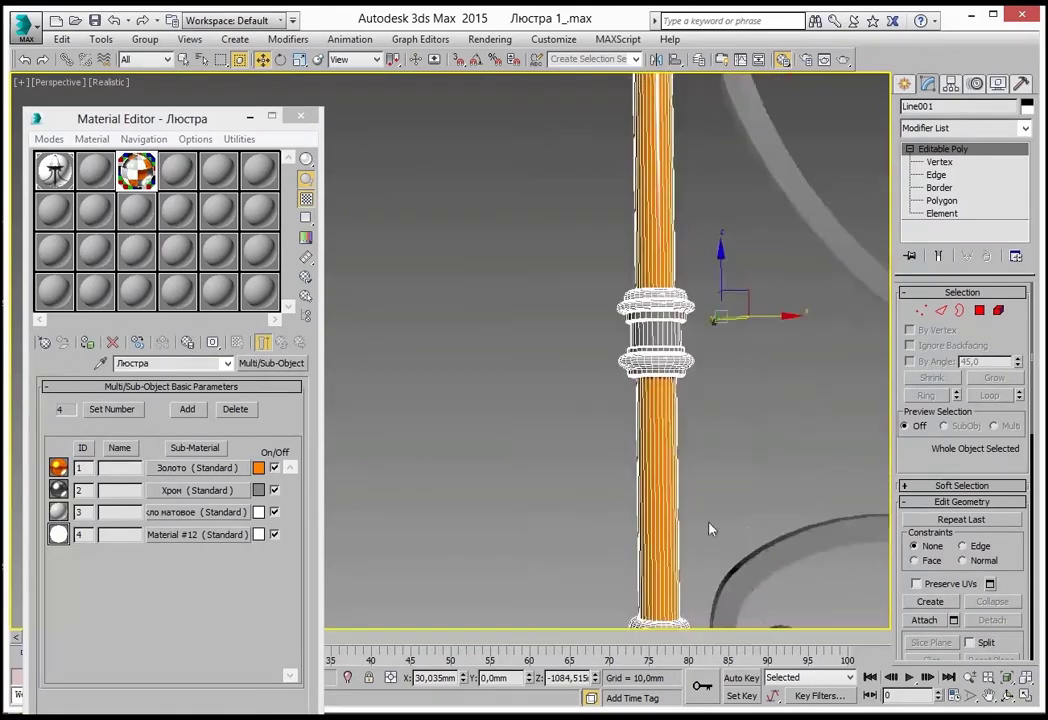
pyautogui.moveTo(580, 427); pyautogui.dragTo(680, 562, button='middle')
pyautogui.scroll(-3, 680, 562)
pyautogui.moveTo(662, 269)
pyautogui.mouseDown(button='middle')
pyautogui.moveTo(678, 468)
pyautogui.moveTo(700, 414)
pyautogui.mouseUp(button='middle')
pyautogui.scroll(2, 678, 468)
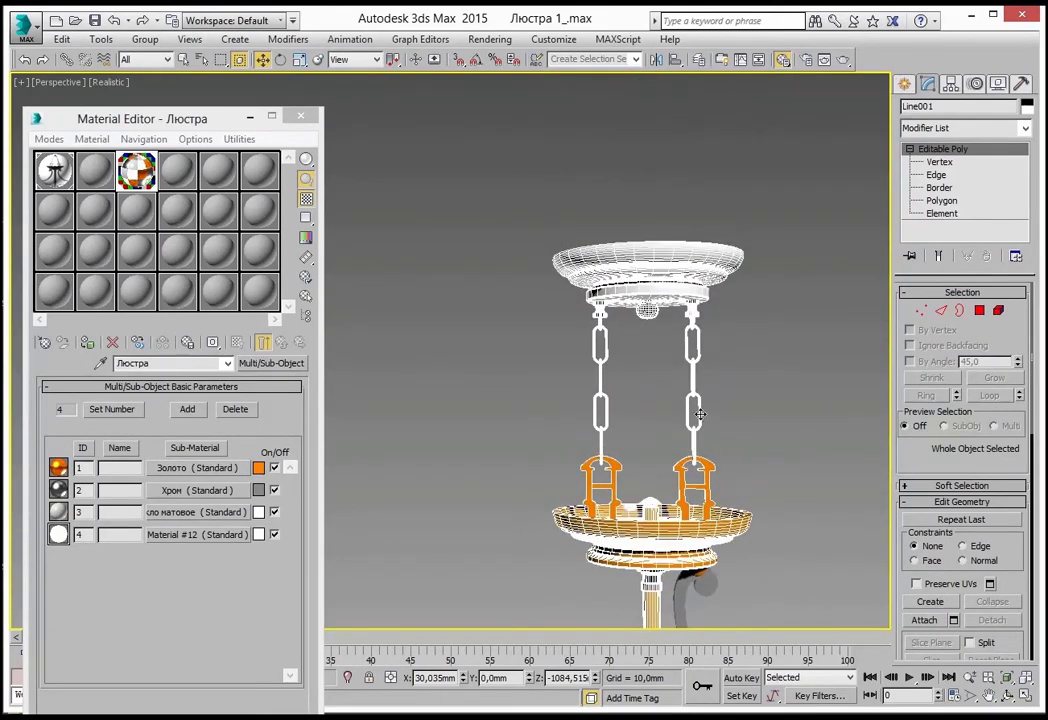
# In Element mode, give both chains and their top connectors and hooks material ID 1.
pyautogui.click(1000, 316)
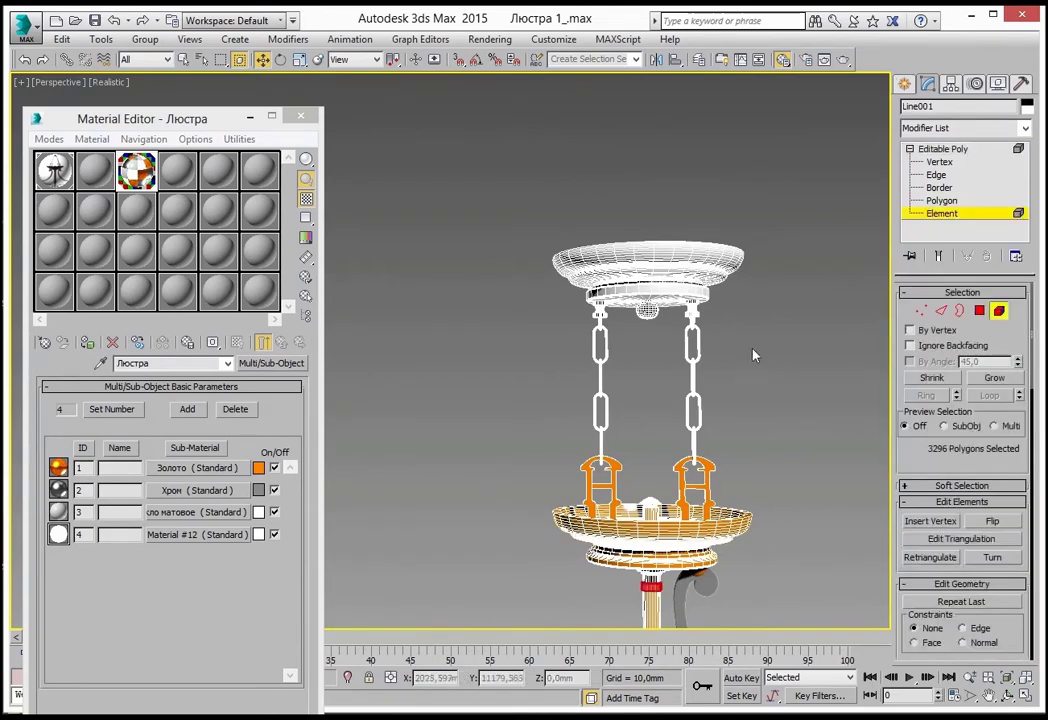
pyautogui.moveTo(722, 341); pyautogui.dragTo(582, 445)
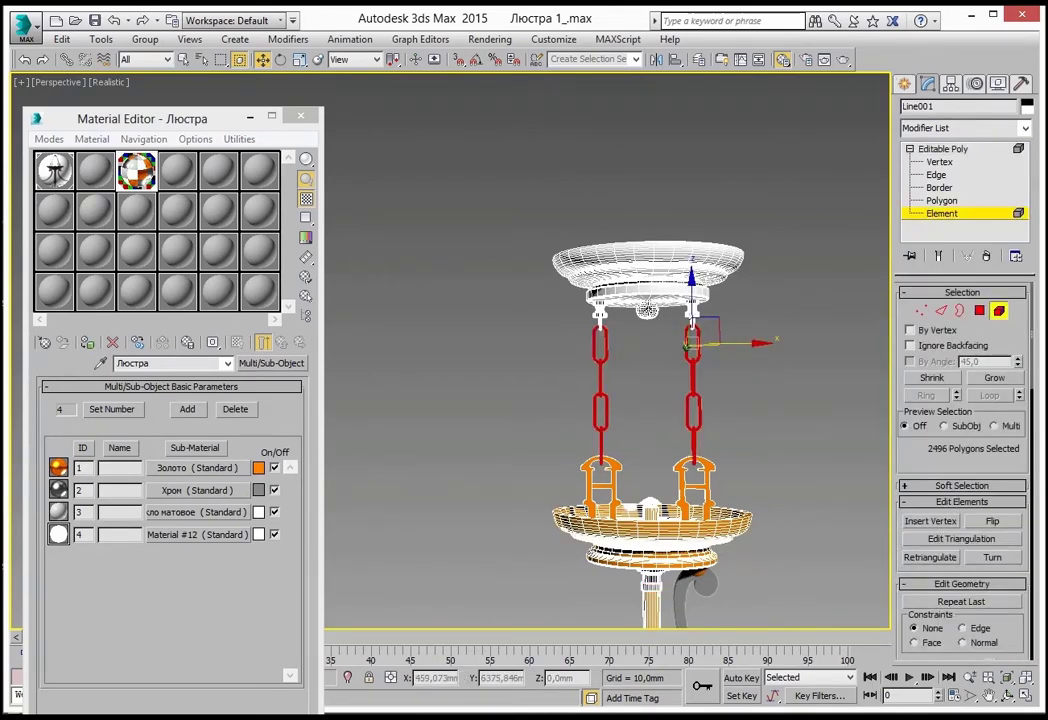
pyautogui.keyDown('ctrl'); pyautogui.click(647, 309); pyautogui.keyUp('ctrl')
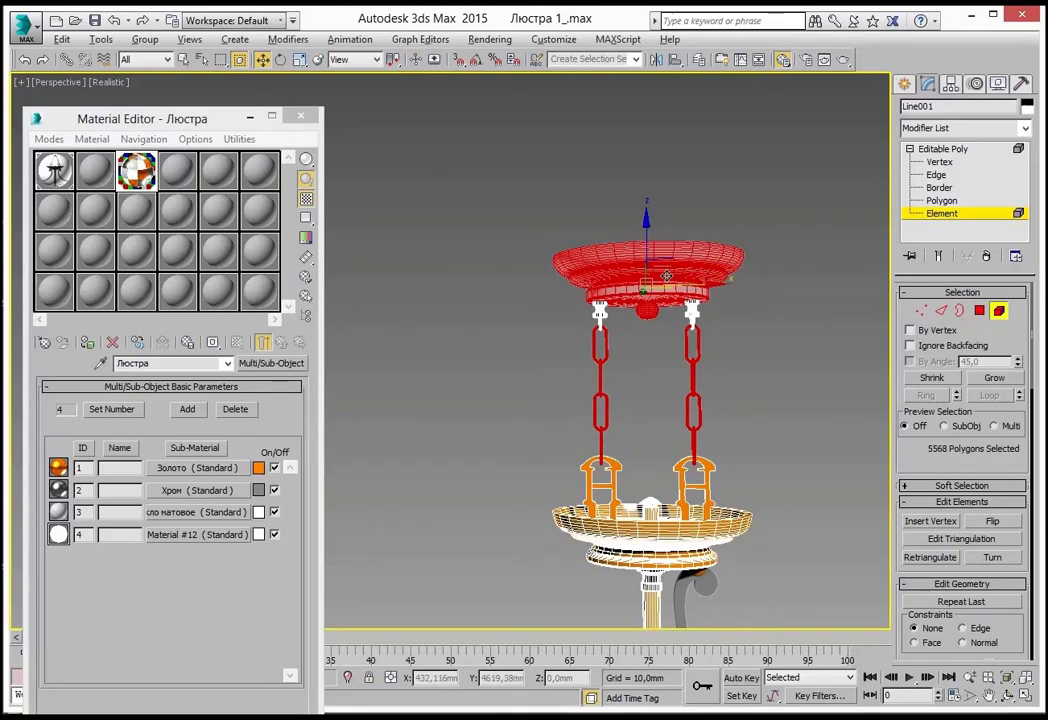
pyautogui.keyDown('alt'); pyautogui.click(668, 276); pyautogui.keyUp('alt')
pyautogui.scroll(2, 655, 355)
pyautogui.scroll(3, 662, 366)
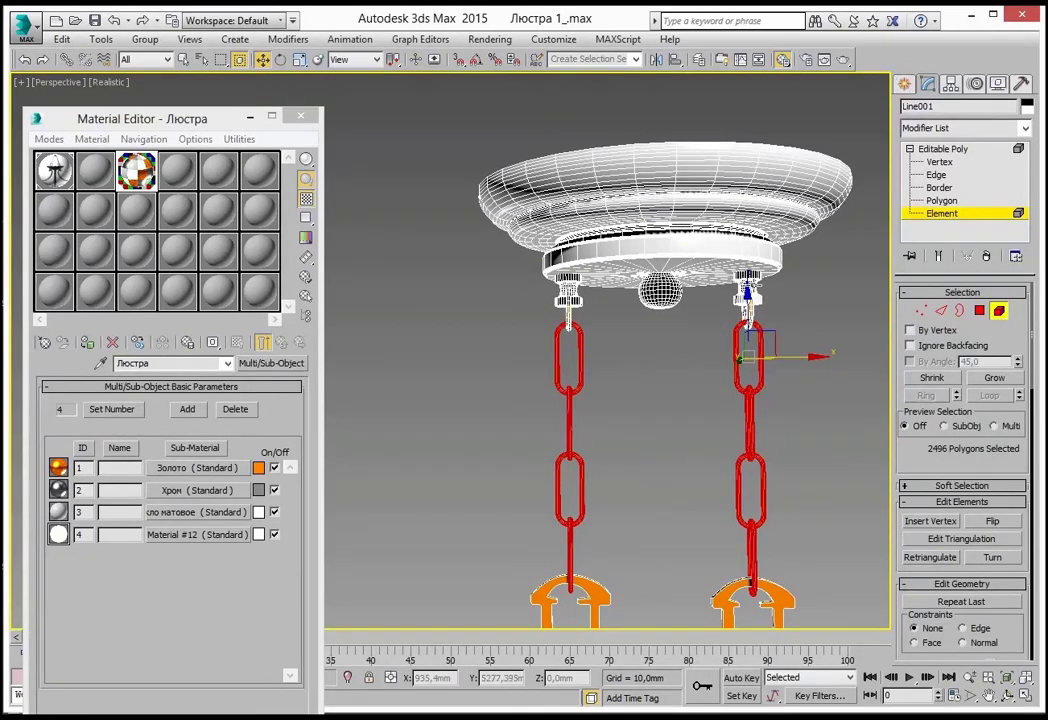
pyautogui.keyDown('ctrl'); pyautogui.click(748, 292); pyautogui.keyUp('ctrl')
pyautogui.keyDown('ctrl'); pyautogui.click(747, 304); pyautogui.keyUp('ctrl')
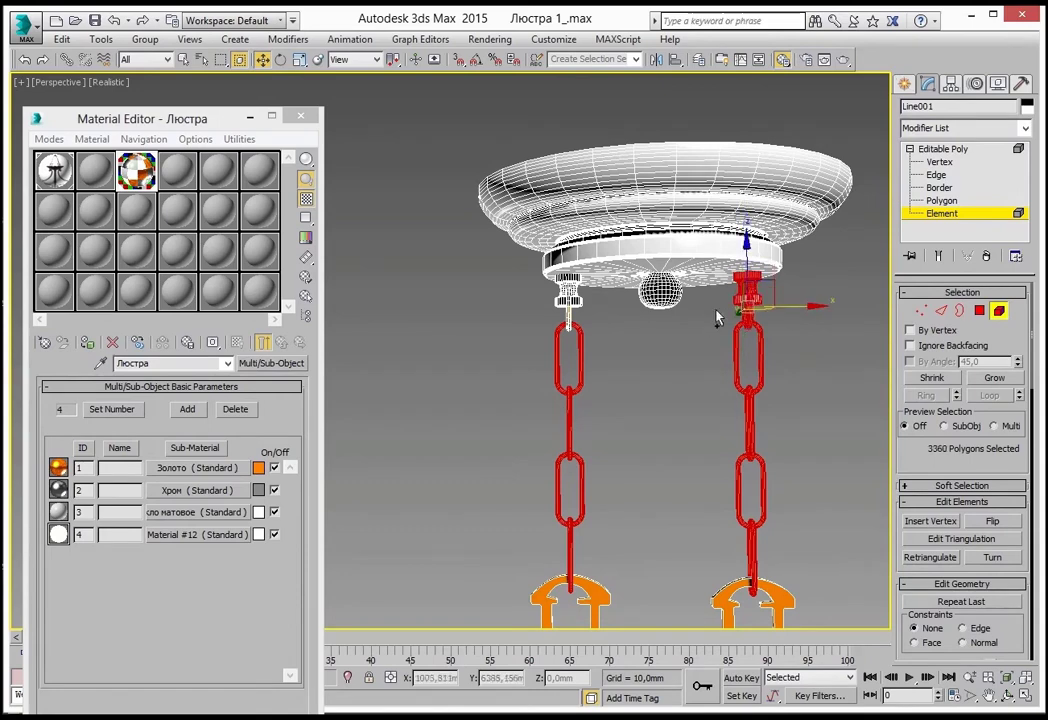
pyautogui.keyDown('ctrl'); pyautogui.click(570, 304); pyautogui.keyUp('ctrl')
pyautogui.keyDown('ctrl'); pyautogui.click(567, 287); pyautogui.keyUp('ctrl')
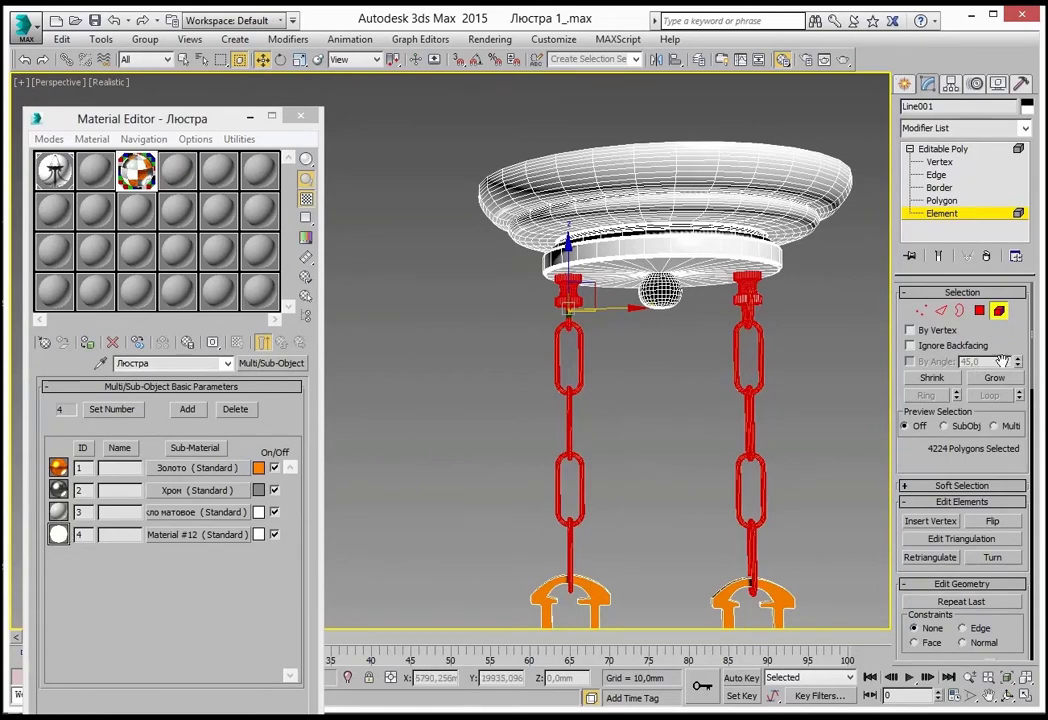
pyautogui.scroll(-5, 1016, 323)
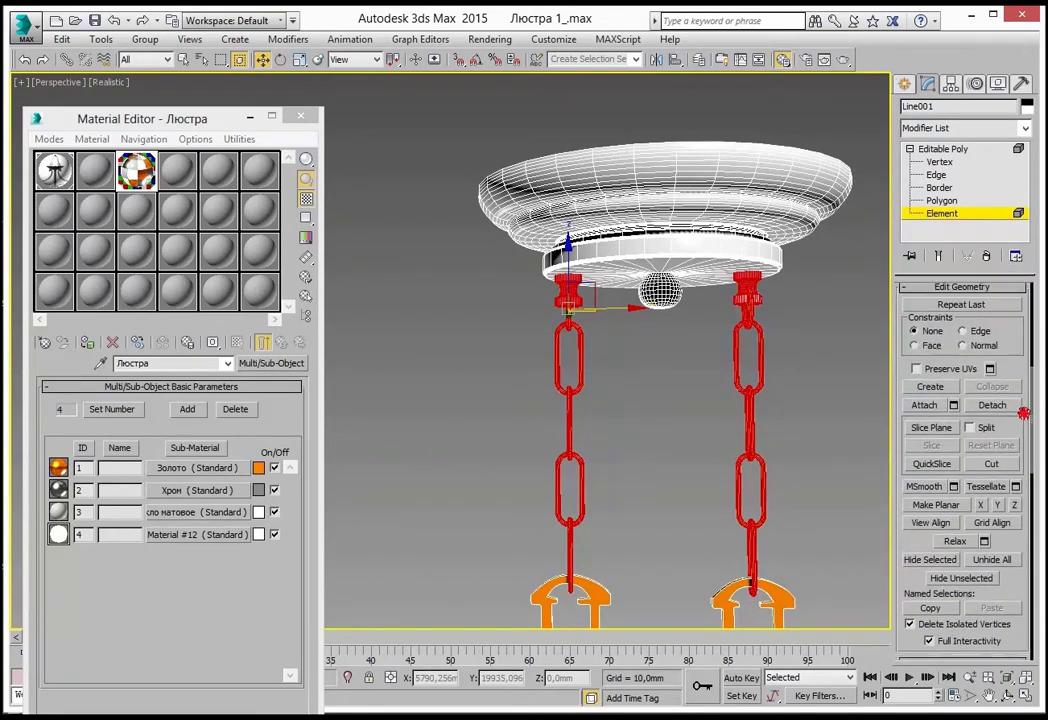
pyautogui.scroll(-5, 990, 405)
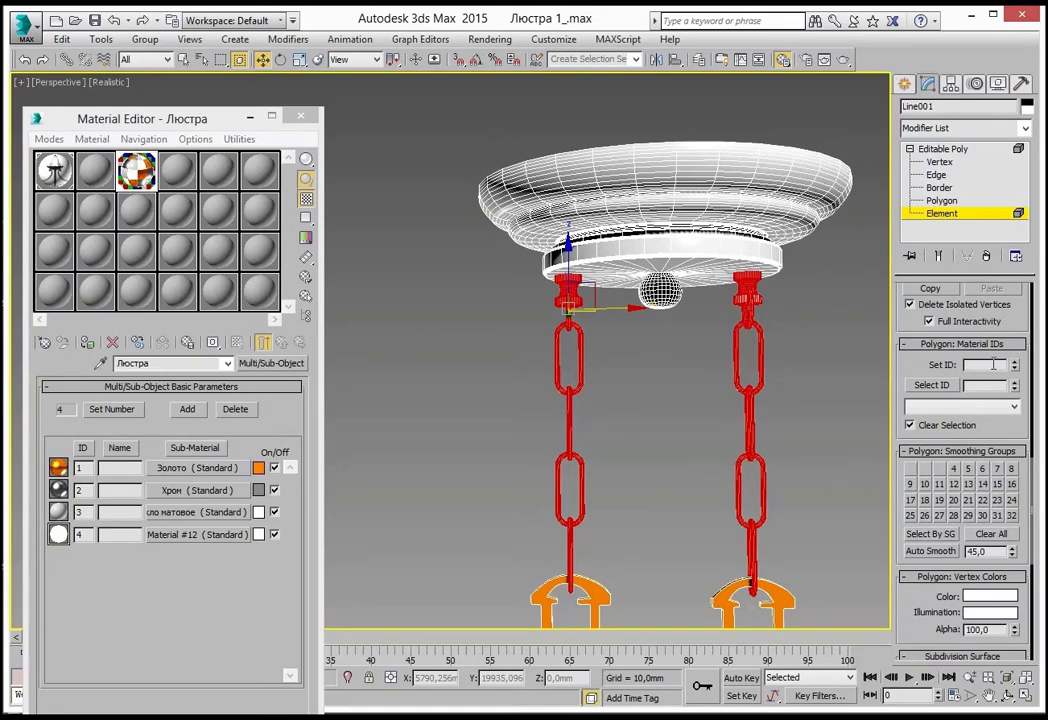
pyautogui.click(748, 290)
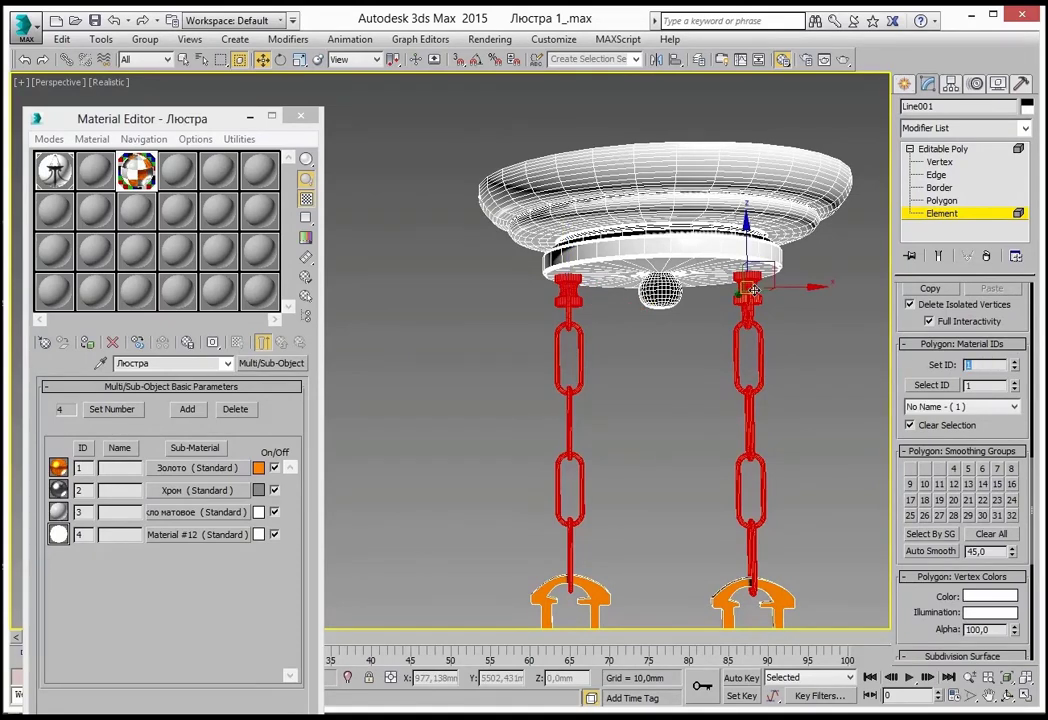
# Give the ceiling dish material ID 2 for the chrome finish.
pyautogui.click(754, 160)
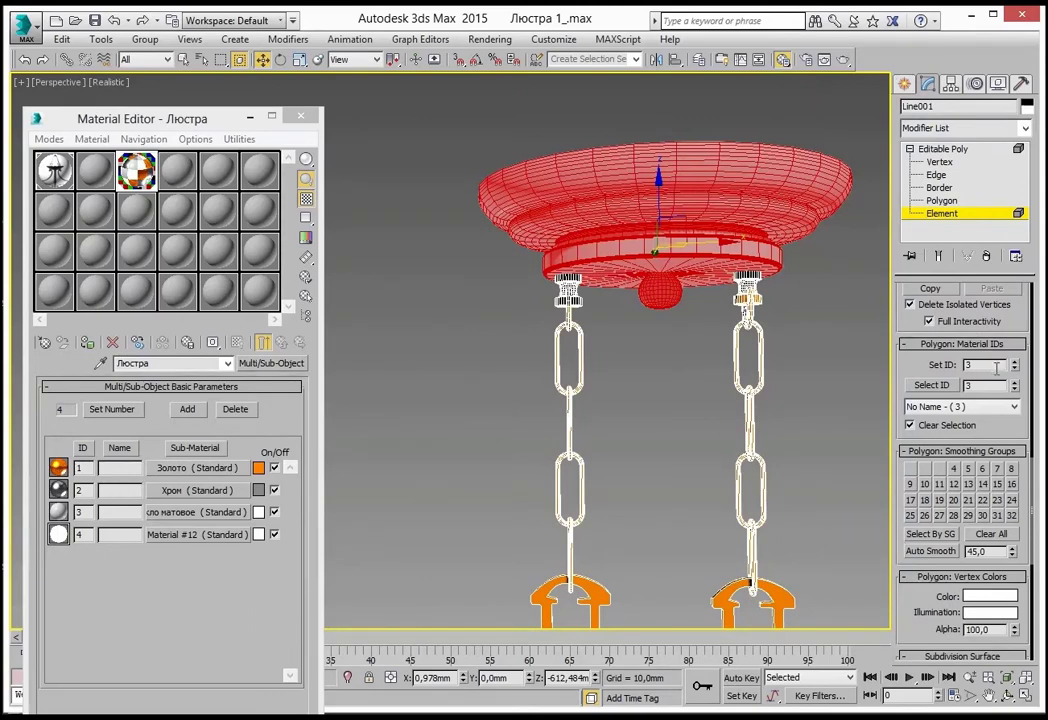
pyautogui.moveTo(996, 368); pyautogui.dragTo(933, 365)
pyautogui.write('2')
pyautogui.press('Return')
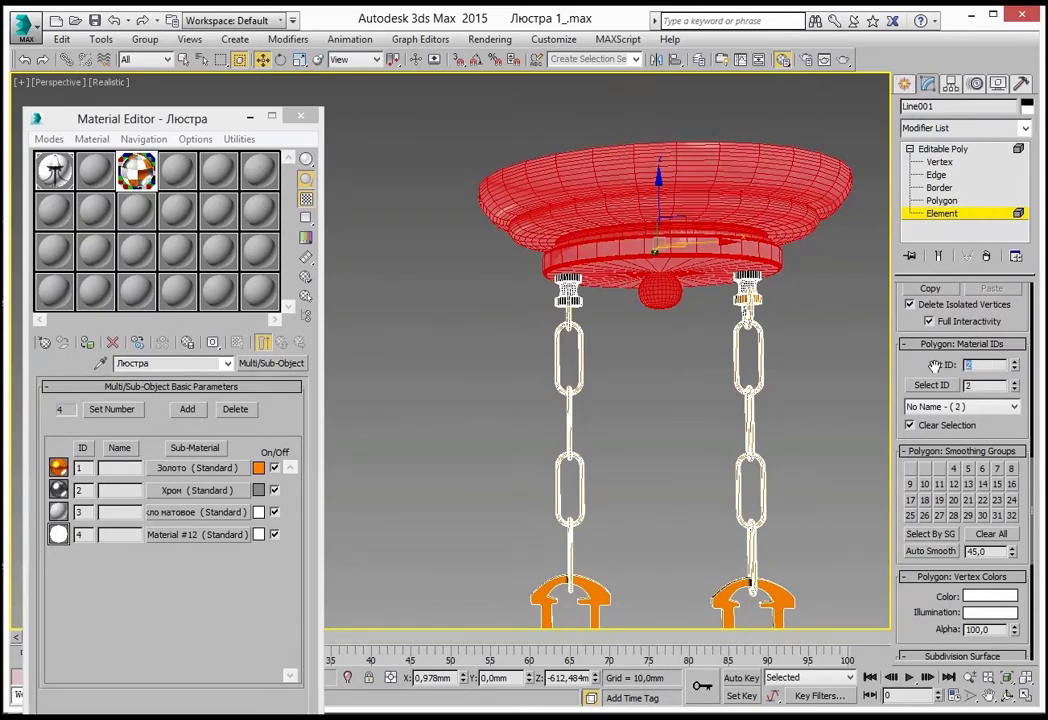
pyautogui.moveTo(775, 390)
pyautogui.keyDown('alt'); pyautogui.mouseDown(button='middle')
pyautogui.moveTo(770, 363)
pyautogui.moveTo(795, 430)
pyautogui.mouseUp(button='middle'); pyautogui.keyUp('alt')
pyautogui.scroll(3, 716, 339)
pyautogui.scroll(3, 716, 339)
pyautogui.moveTo(716, 339)
pyautogui.keyDown('alt'); pyautogui.mouseDown(button='middle')
pyautogui.moveTo(735, 350)
pyautogui.moveTo(739, 390)
pyautogui.mouseUp(button='middle'); pyautogui.keyUp('alt')
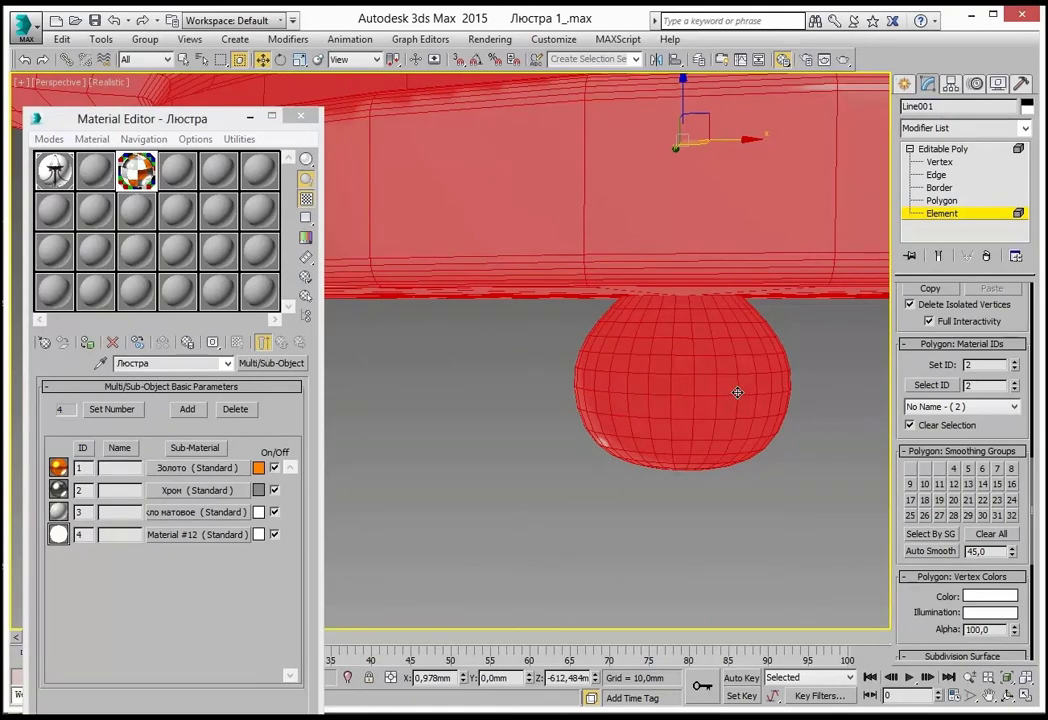
# Select the ball's polygons beneath the ceiling dish and set their material ID to 1.
pyautogui.click(940, 201)
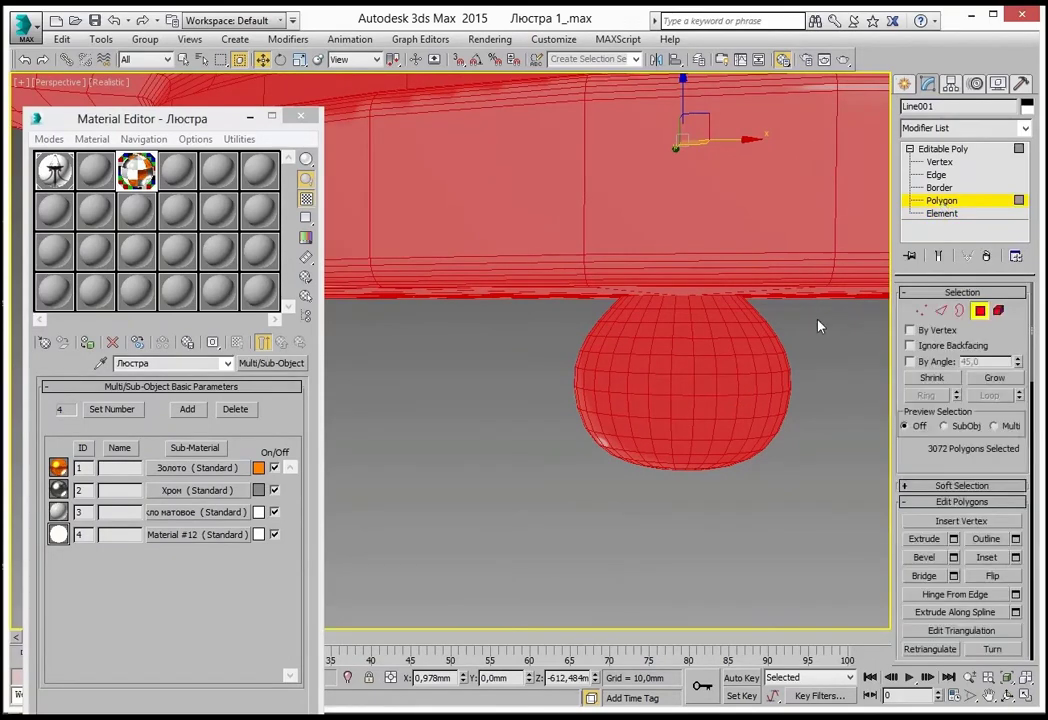
pyautogui.moveTo(846, 313); pyautogui.dragTo(742, 403)
pyautogui.moveTo(513, 489); pyautogui.dragTo(515, 489)
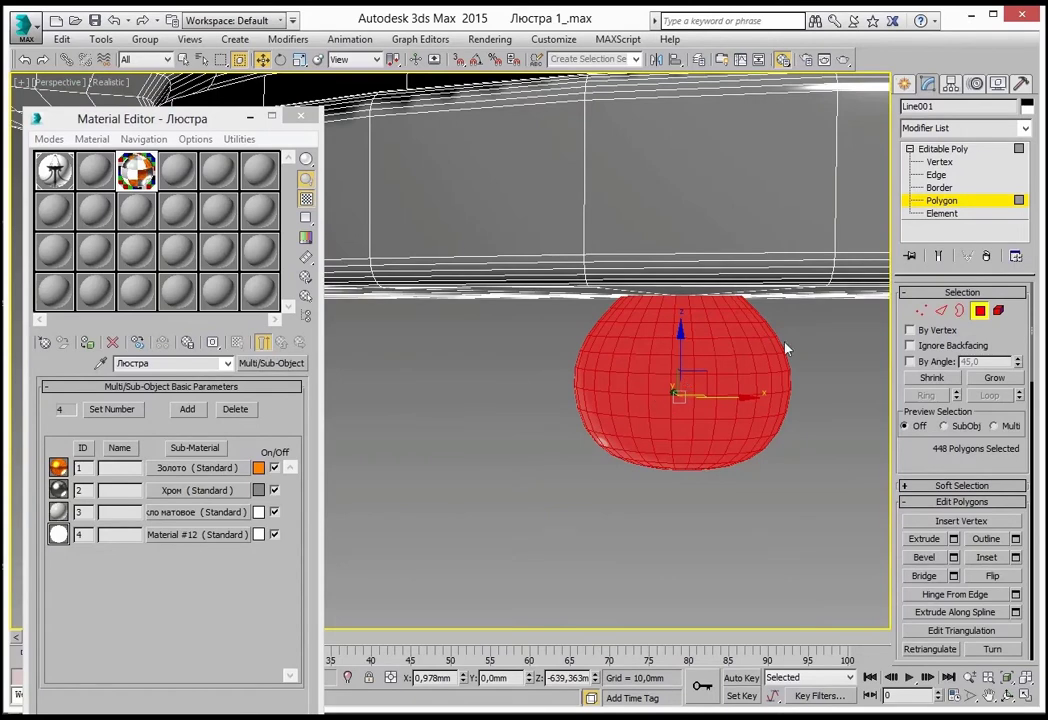
pyautogui.scroll(-5, 1015, 452)
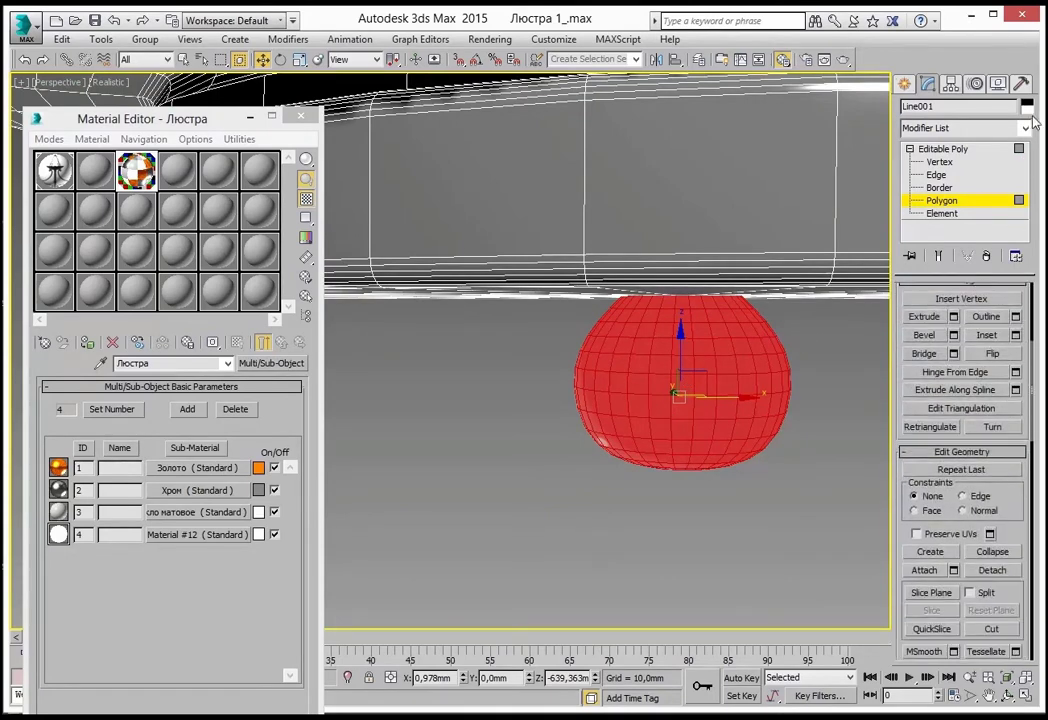
pyautogui.scroll(-5, 1015, 452)
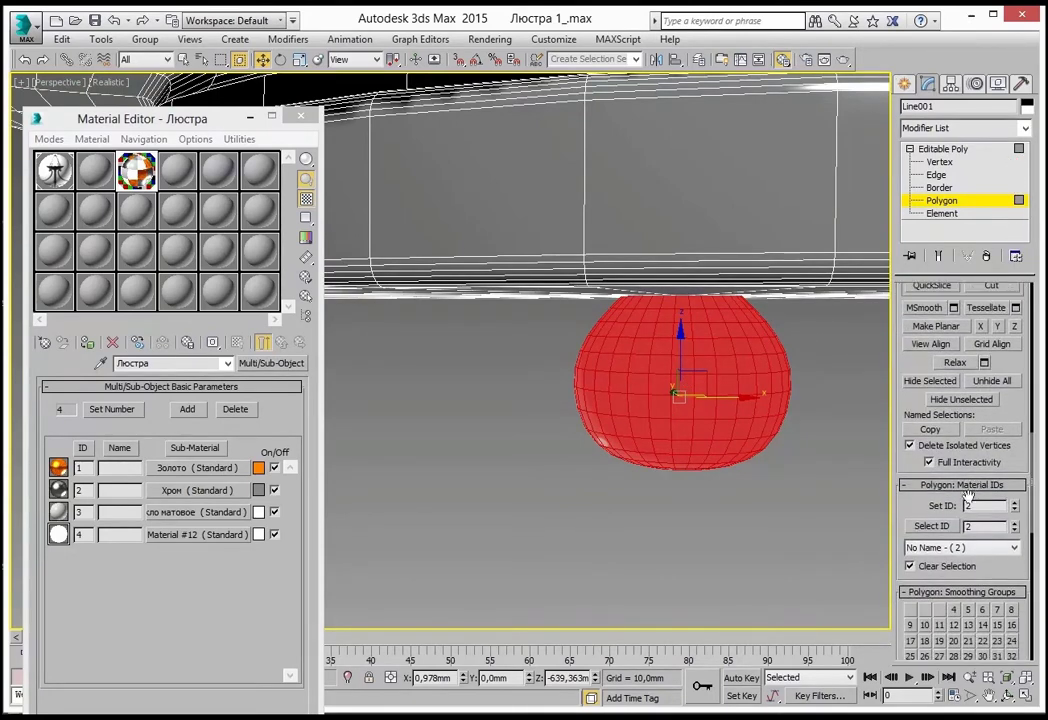
pyautogui.doubleClick(976, 506)
pyautogui.write('1')
pyautogui.press('Return')
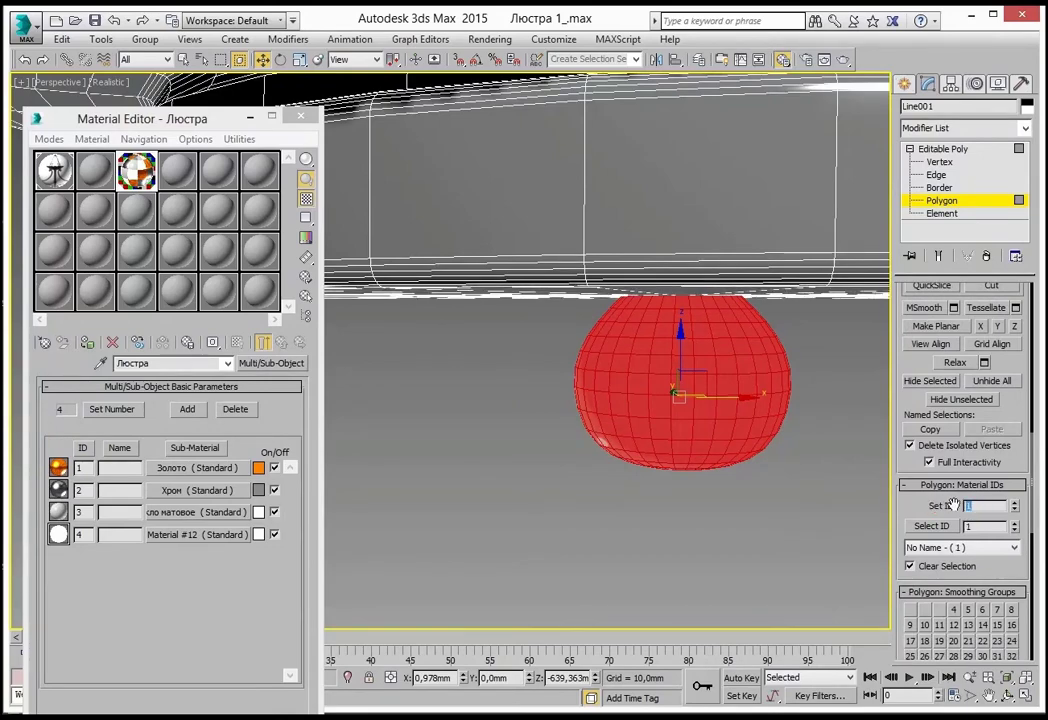
pyautogui.click(941, 200)
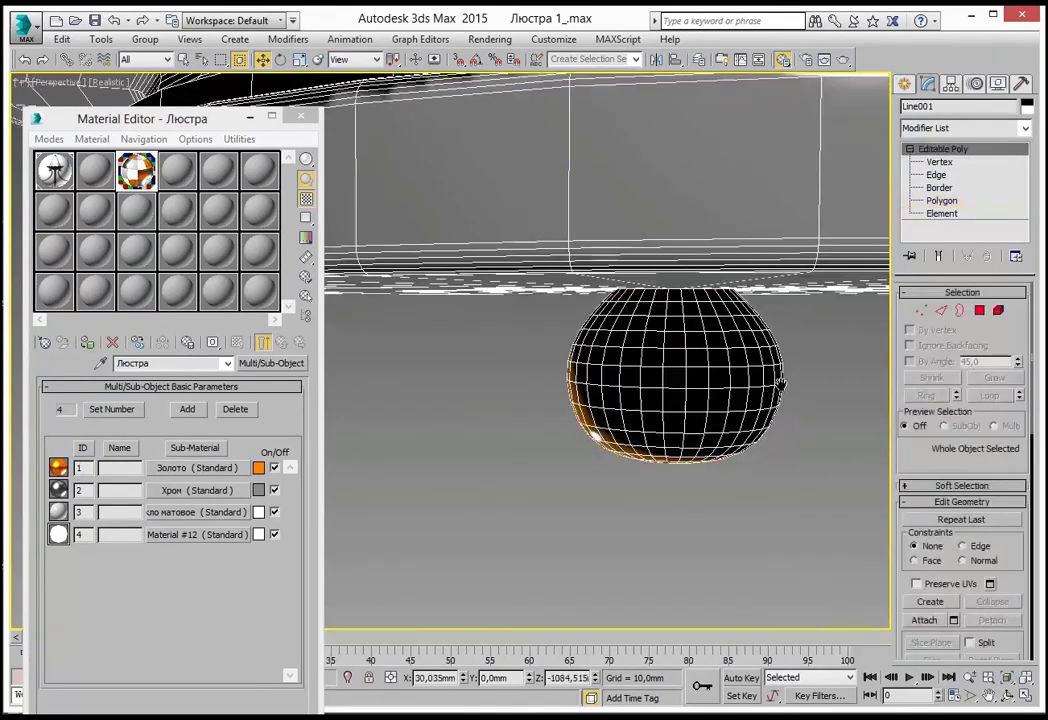
pyautogui.moveTo(760, 420)
pyautogui.keyDown('alt'); pyautogui.mouseDown(button='middle')
pyautogui.moveTo(783, 397)
pyautogui.moveTo(806, 436)
pyautogui.mouseUp(button='middle'); pyautogui.keyUp('alt')
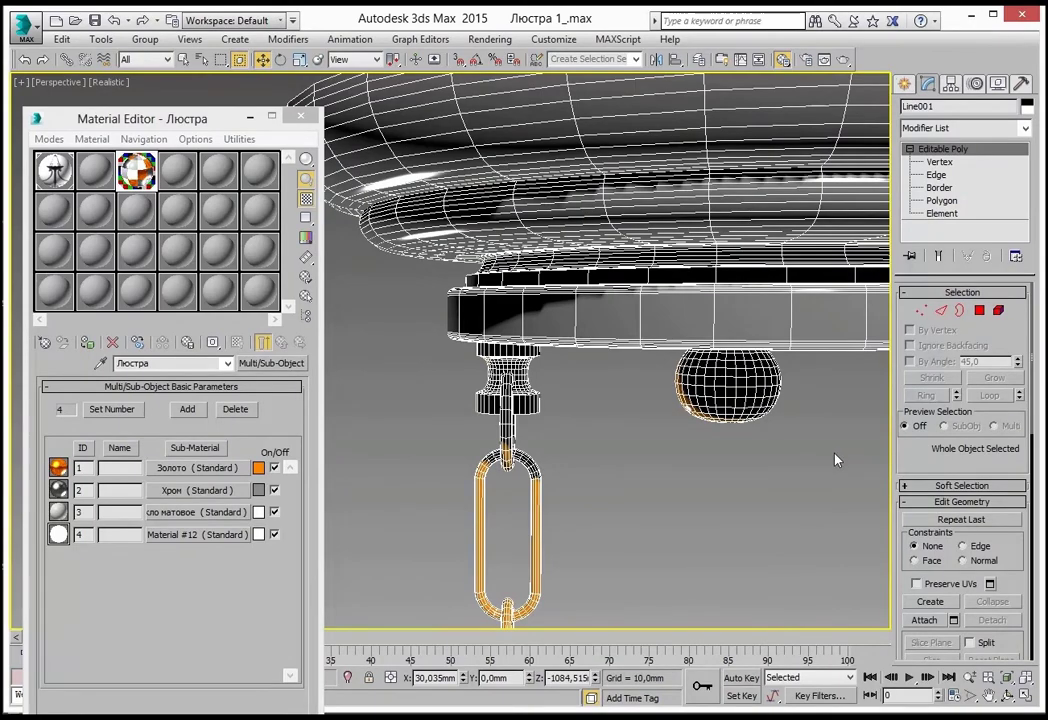
pyautogui.scroll(-4, 824, 440)
pyautogui.scroll(-3, 806, 417)
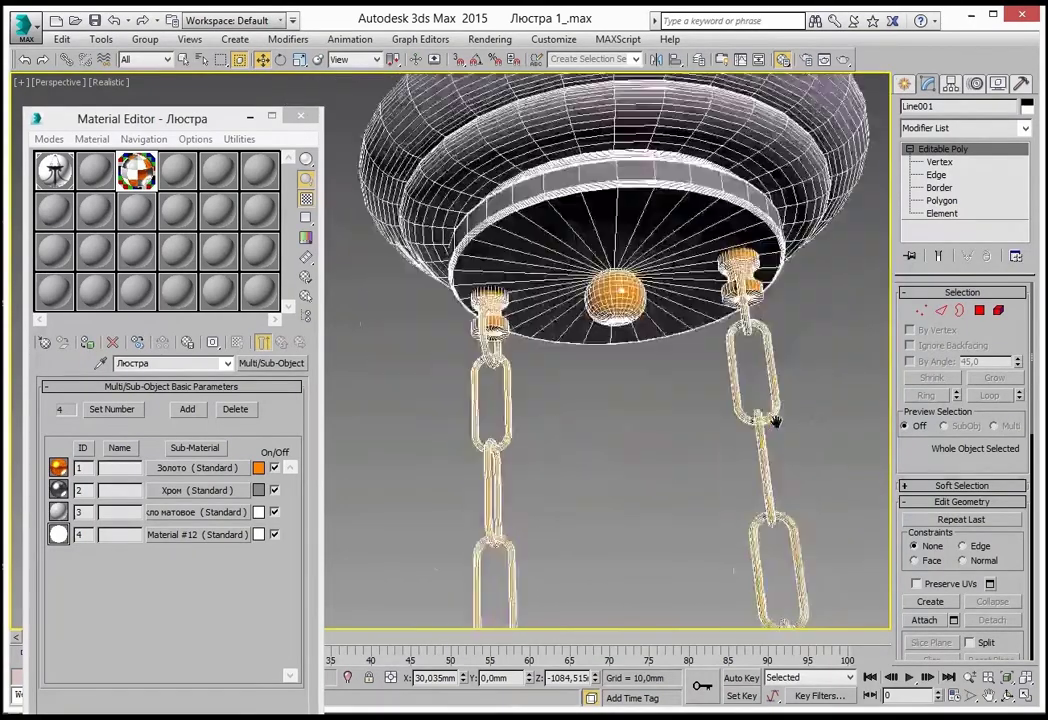
pyautogui.moveTo(700, 330); pyautogui.dragTo(640, 180, button='middle')
pyautogui.scroll(-5, 627, 330)
pyautogui.moveTo(620, 320)
pyautogui.mouseDown(button='middle')
pyautogui.moveTo(627, 353)
pyautogui.moveTo(657, 381)
pyautogui.moveTo(667, 461)
pyautogui.moveTo(762, 396)
pyautogui.moveTo(739, 458)
pyautogui.moveTo(727, 435)
pyautogui.moveTo(638, 472)
pyautogui.mouseUp(button='middle')
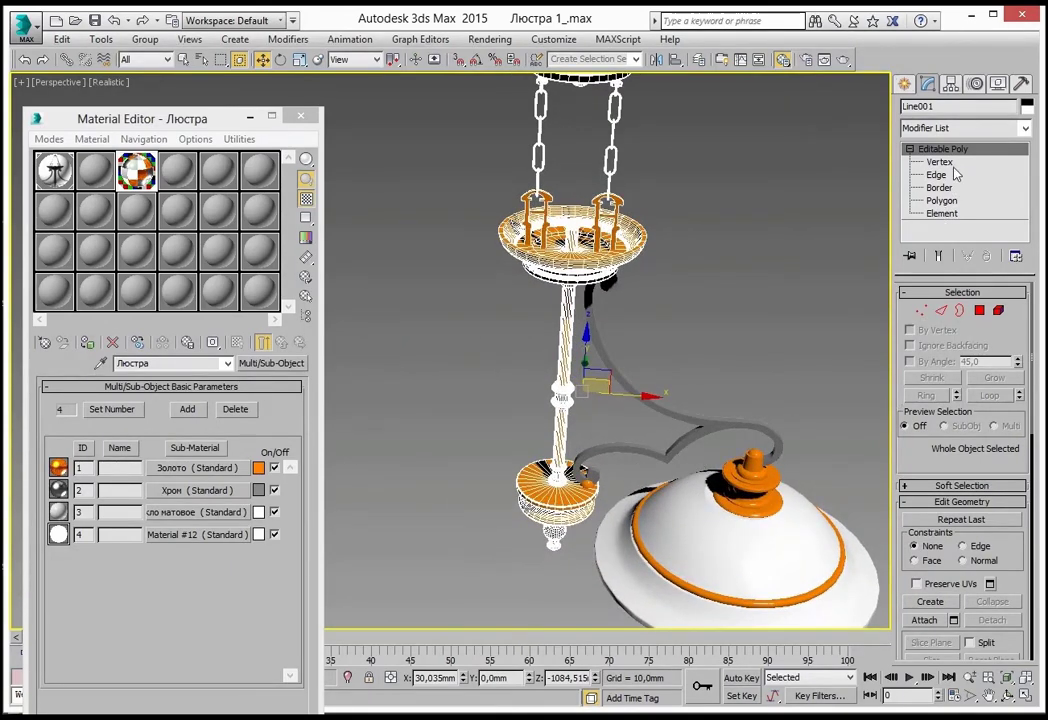
# Select the curved lamp arm as a whole object.
pyautogui.click(941, 200)
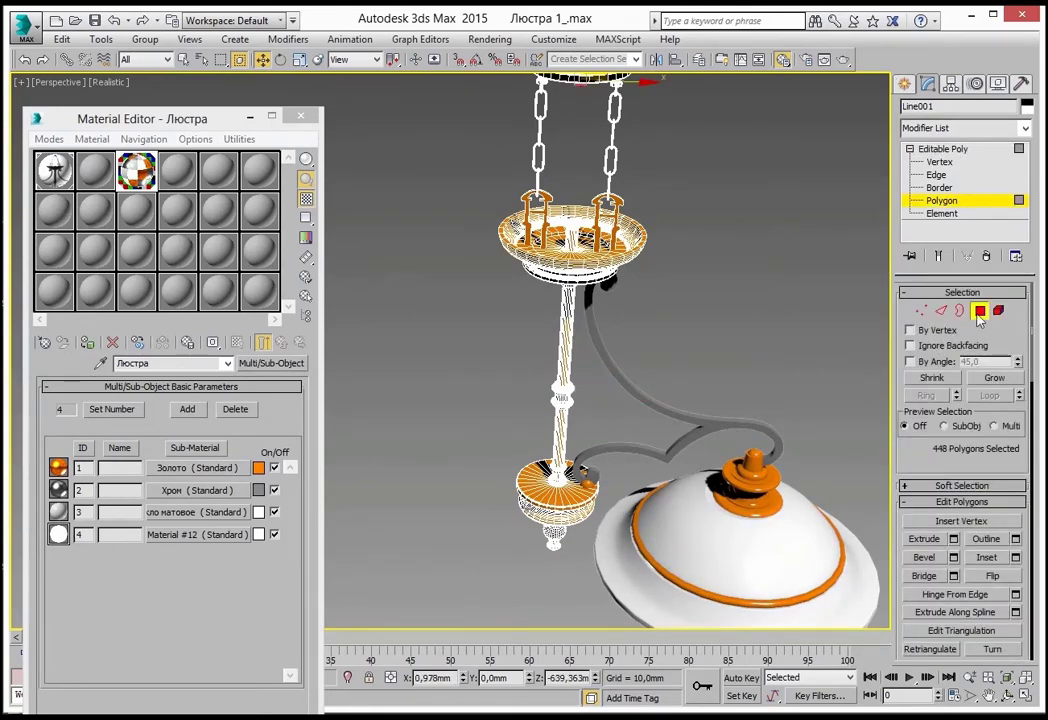
pyautogui.click(941, 148)
pyautogui.click(639, 306)
pyautogui.click(735, 428)
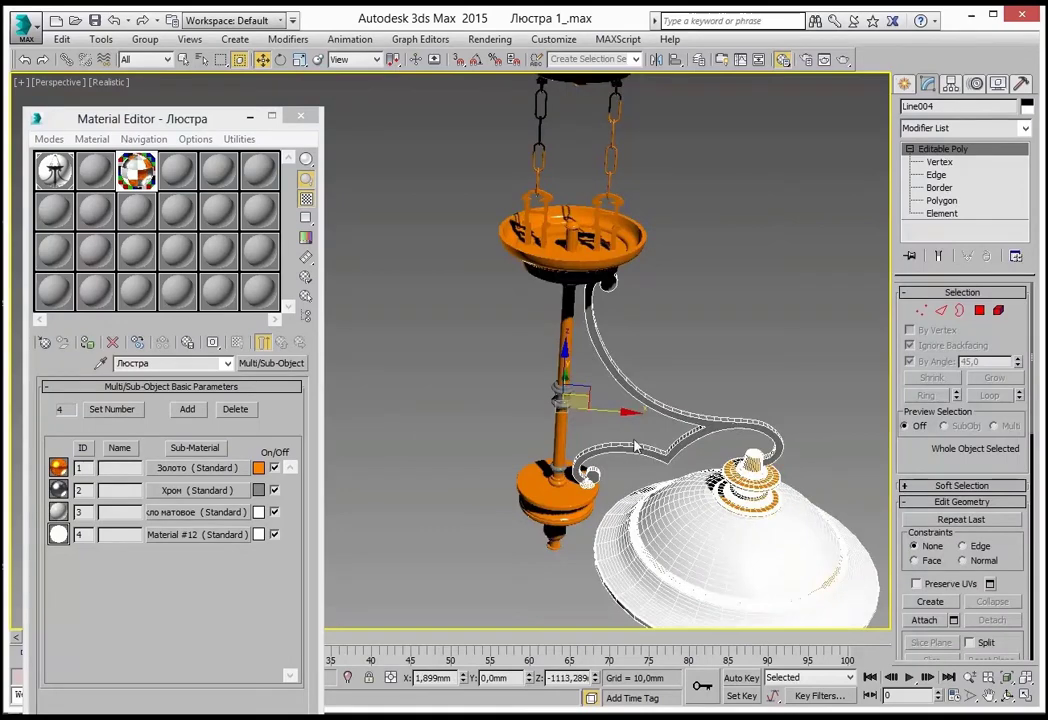
pyautogui.keyDown('alt'); pyautogui.moveTo(635, 447); pyautogui.dragTo(522, 363, button='middle'); pyautogui.keyUp('alt')
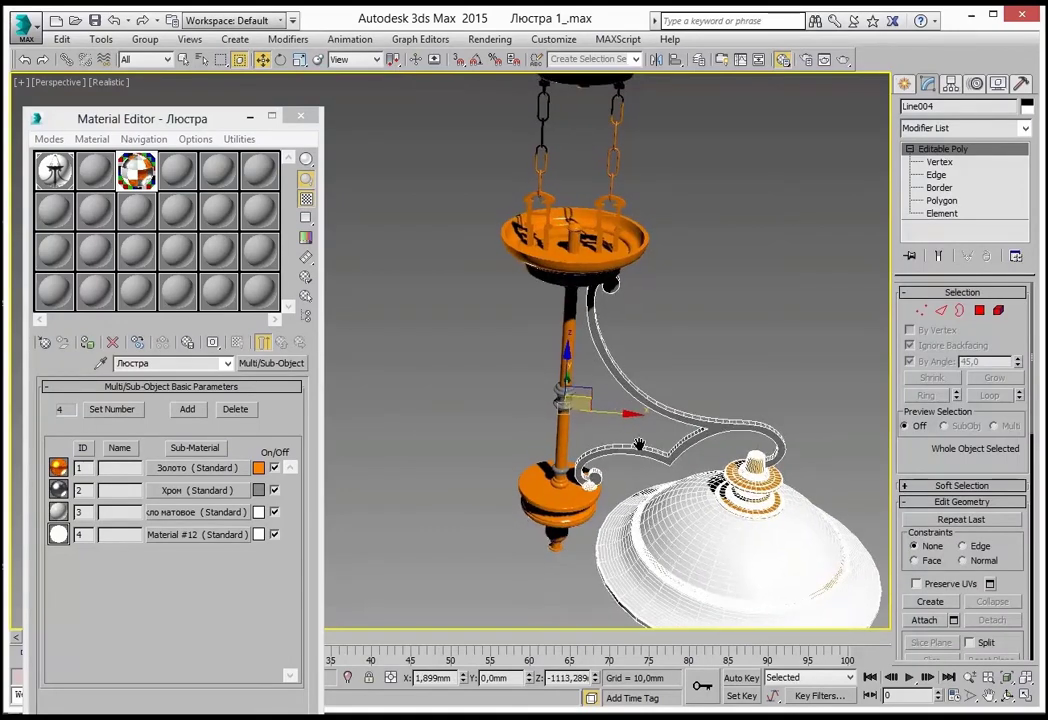
# Enable angle snap for rotation with a 120° angle step.
pyautogui.click(281, 61)
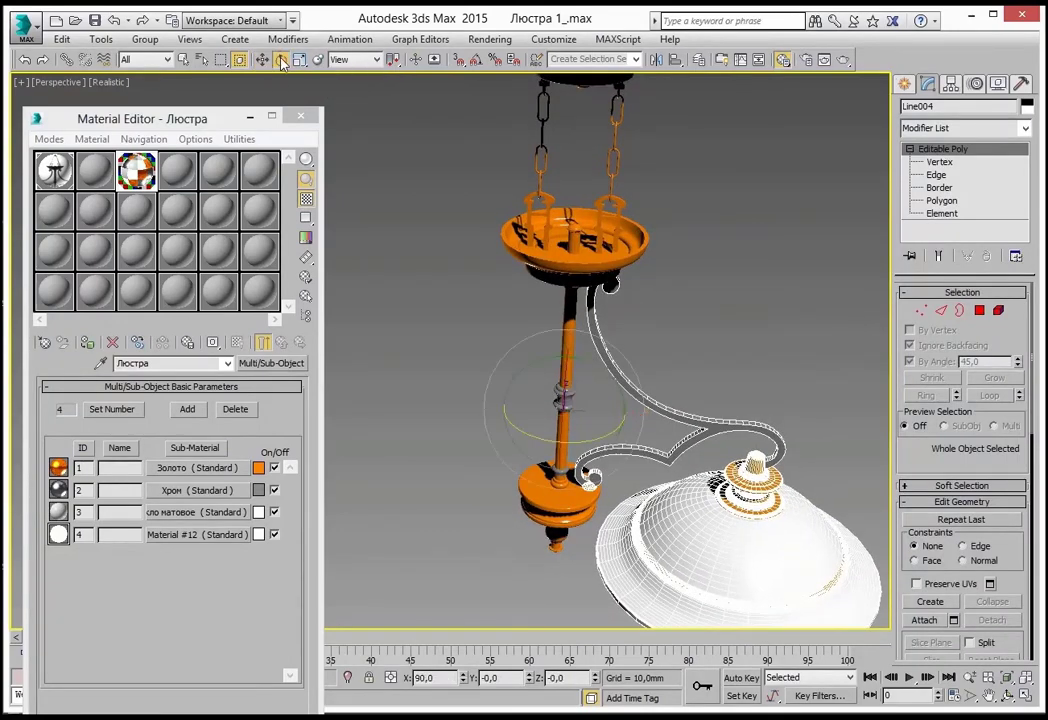
pyautogui.click(477, 60)
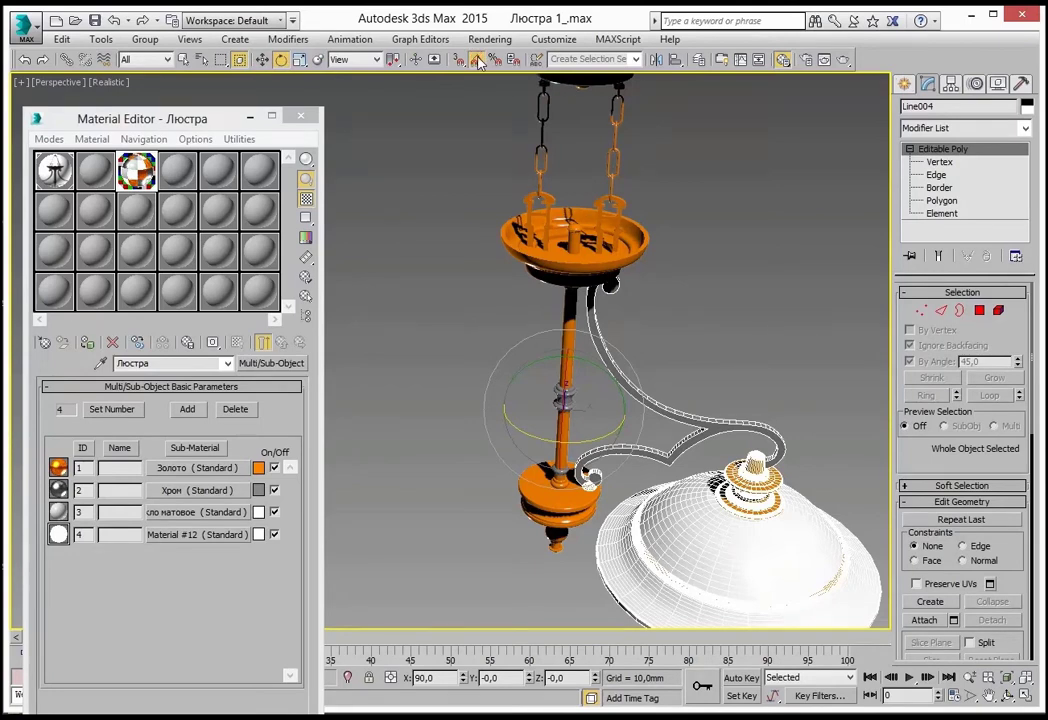
pyautogui.rightClick(477, 60)
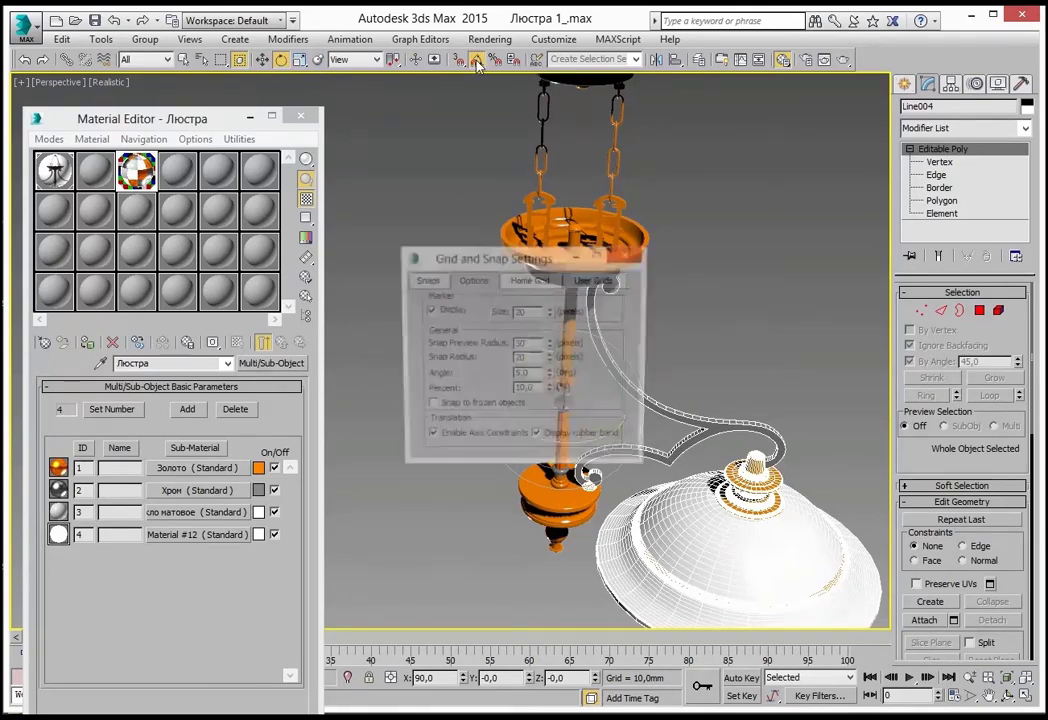
pyautogui.moveTo(516, 260); pyautogui.dragTo(489, 231)
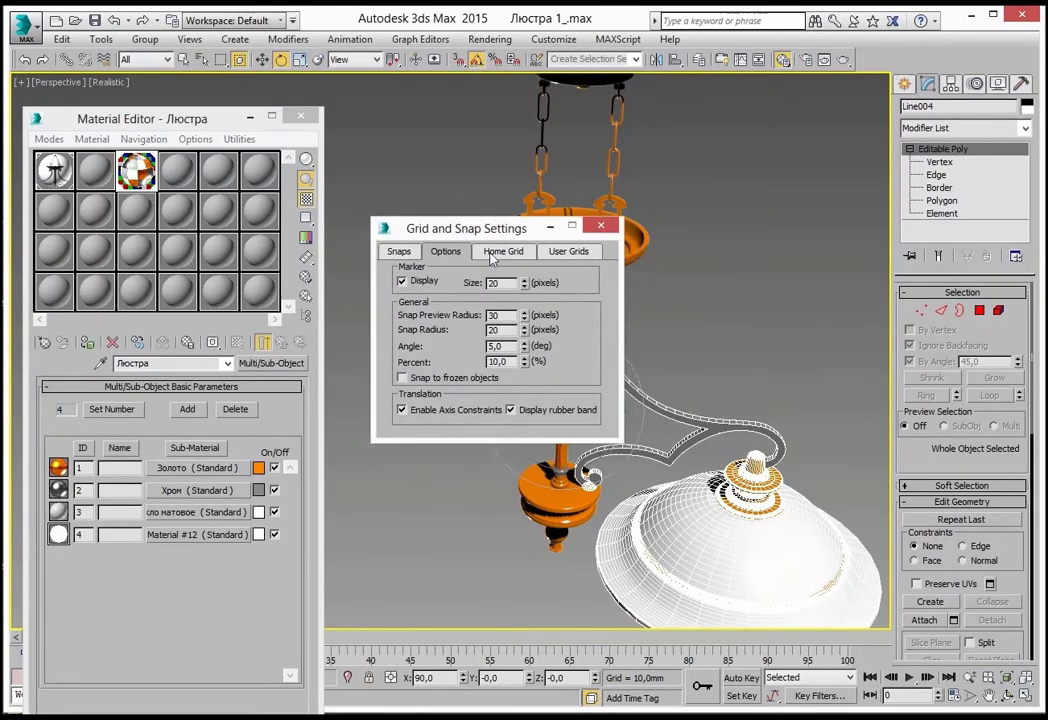
pyautogui.doubleClick(511, 345)
pyautogui.write('120')
pyautogui.press('Return')
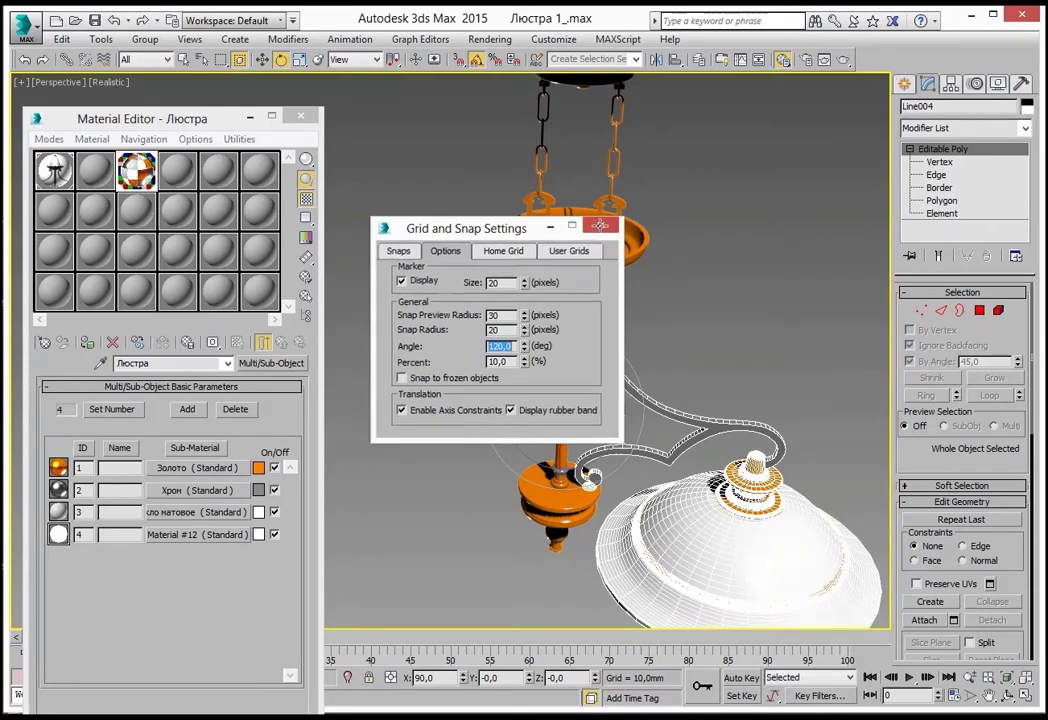
pyautogui.click(599, 229)
pyautogui.moveTo(585, 261)
pyautogui.keyDown('alt'); pyautogui.mouseDown(button='middle')
pyautogui.moveTo(728, 311)
pyautogui.moveTo(704, 379)
pyautogui.mouseUp(button='middle'); pyautogui.keyUp('alt')
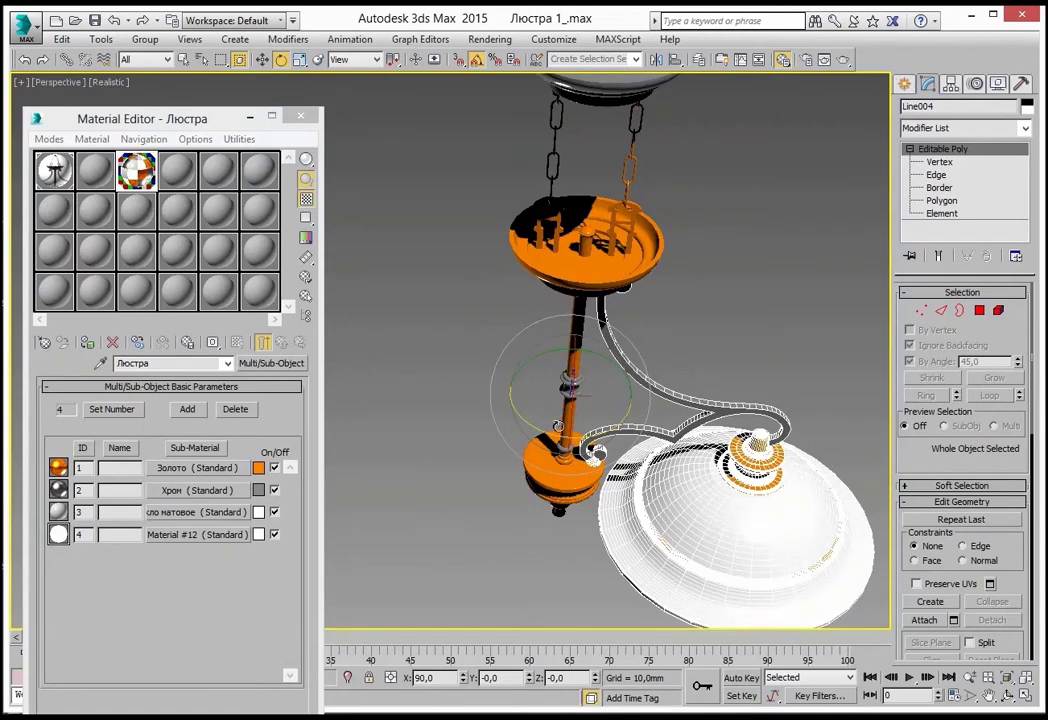
# Shift-rotate the lamp arm 120° about the column, making 2 copies for three arms.
pyautogui.keyDown('shift'); pyautogui.moveTo(543, 432); pyautogui.dragTo(538, 432); pyautogui.keyUp('shift')
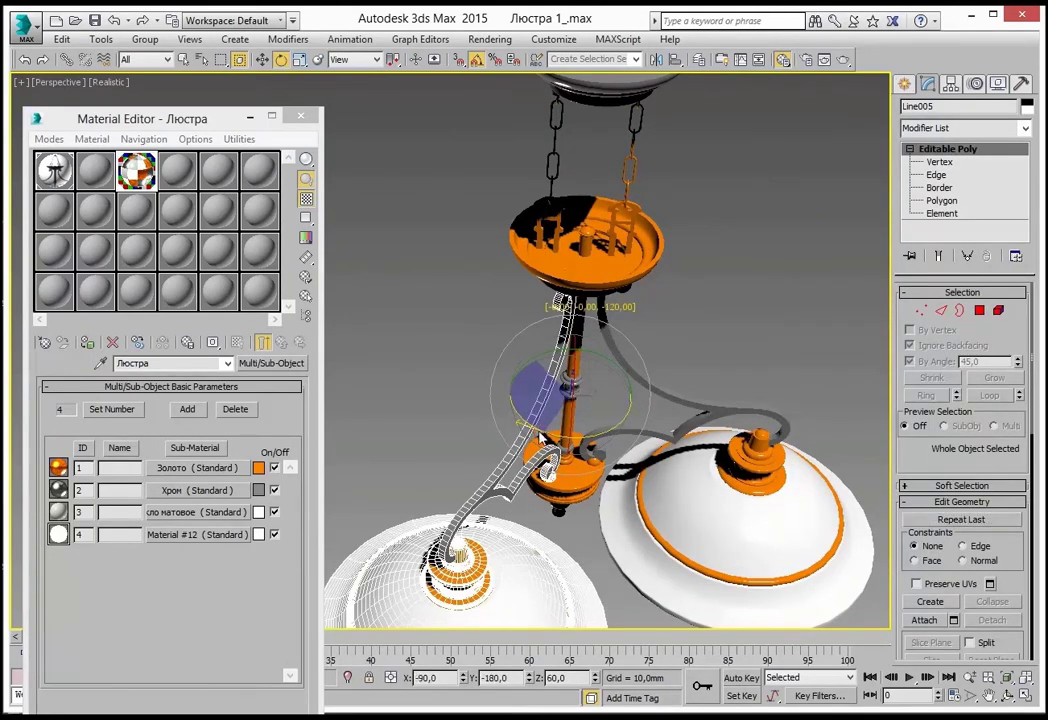
pyautogui.keyDown('shift'); pyautogui.moveTo(538, 432); pyautogui.dragTo(538, 432); pyautogui.keyUp('shift')
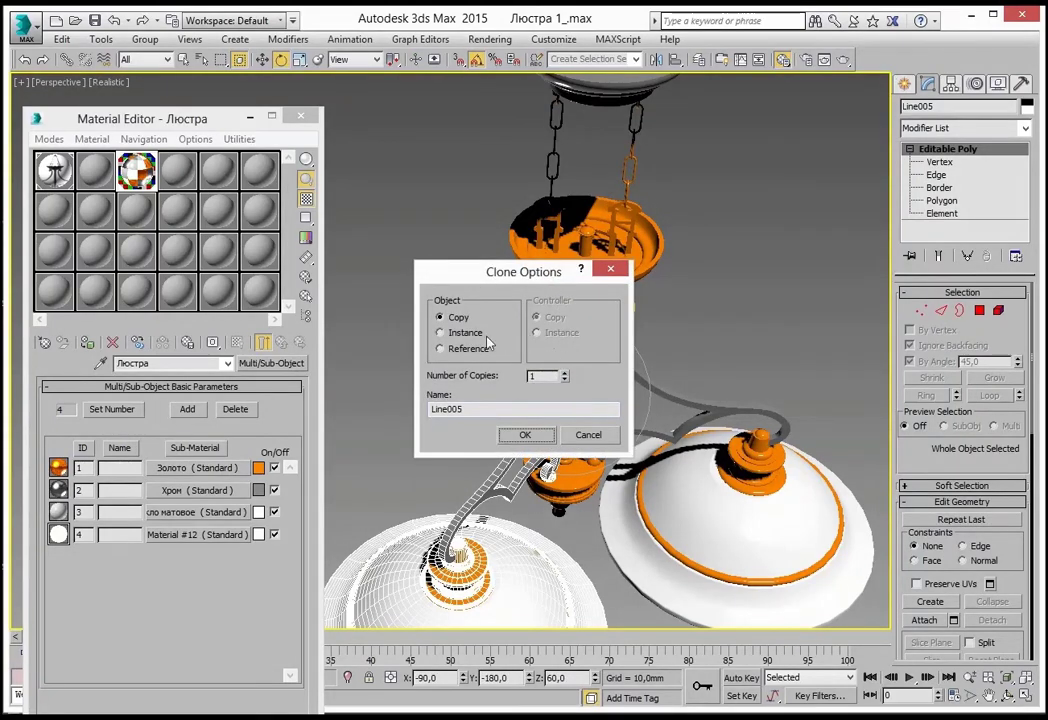
pyautogui.doubleClick(526, 375)
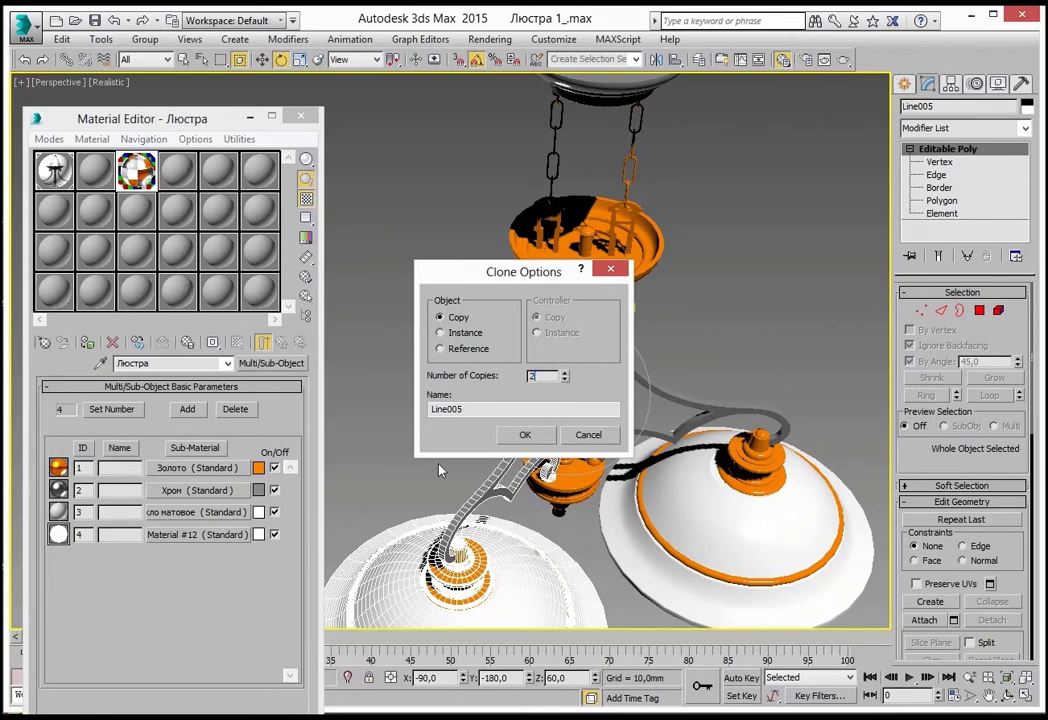
pyautogui.write('2')
pyautogui.click(525, 436)
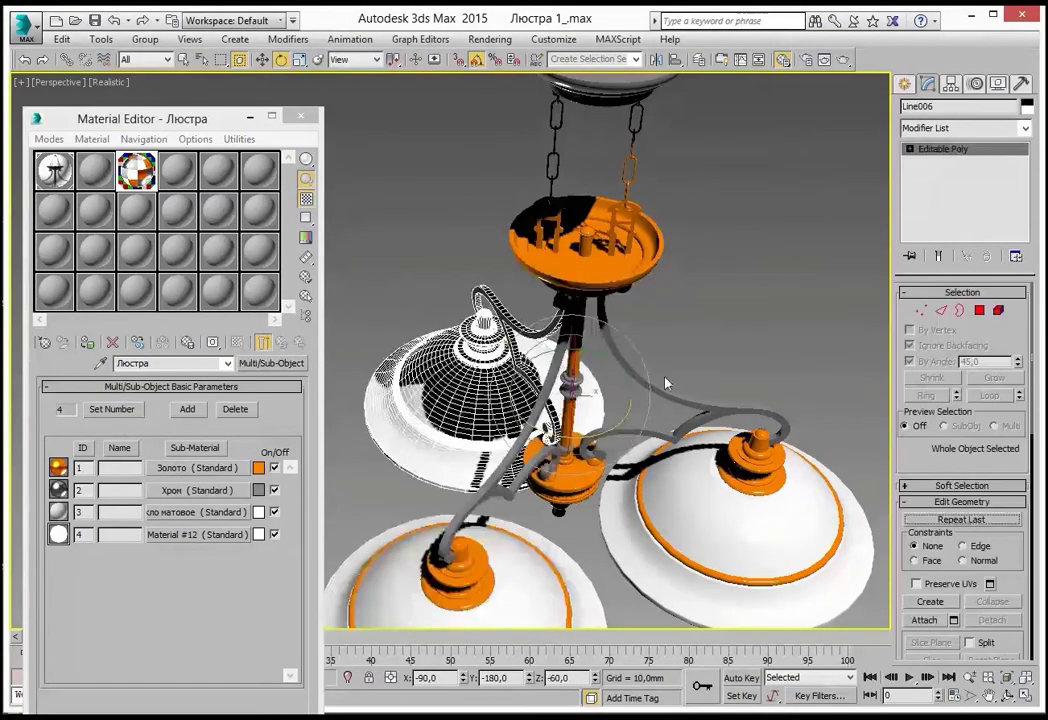
pyautogui.moveTo(619, 358)
pyautogui.keyDown('alt'); pyautogui.mouseDown(button='middle')
pyautogui.moveTo(525, 330)
pyautogui.moveTo(639, 407)
pyautogui.moveTo(543, 397)
pyautogui.moveTo(630, 355)
pyautogui.moveTo(645, 280)
pyautogui.mouseUp(button='middle'); pyautogui.keyUp('alt')
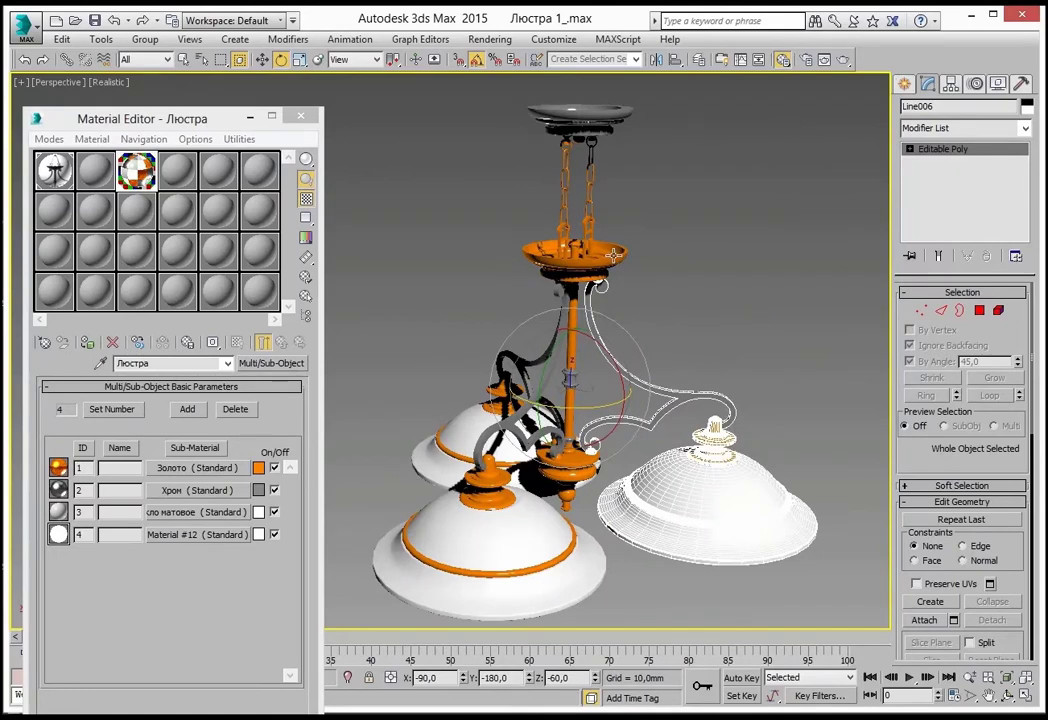
# Attach the front, left and right lamp shades and arms to Line001, then deselect.
pyautogui.click(613, 256)
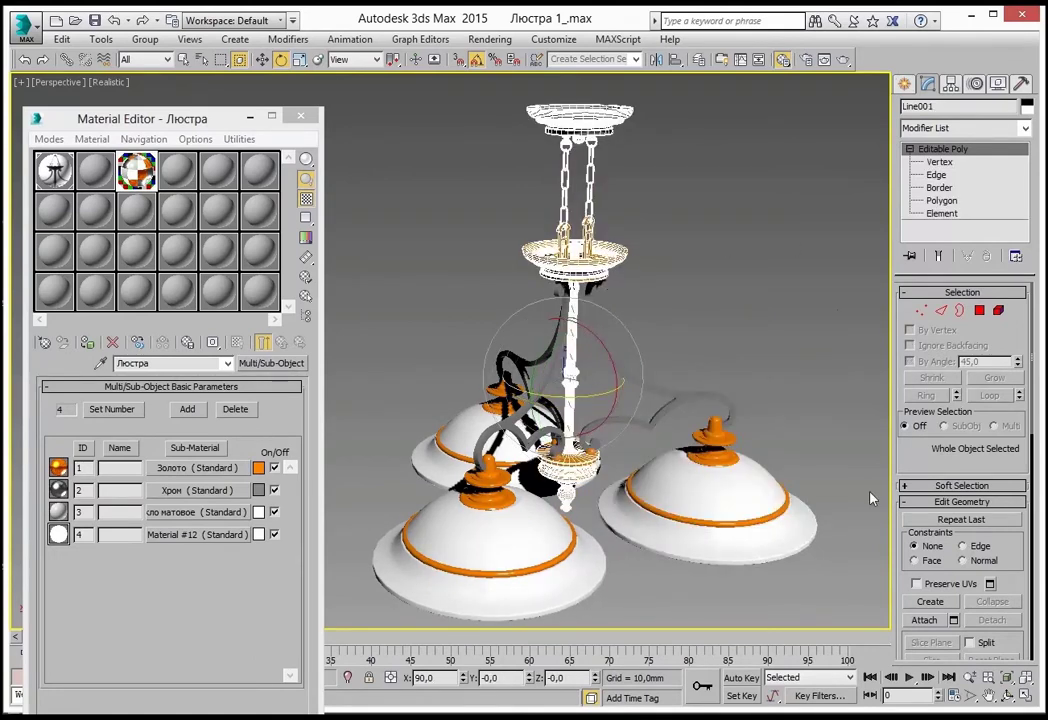
pyautogui.click(925, 620)
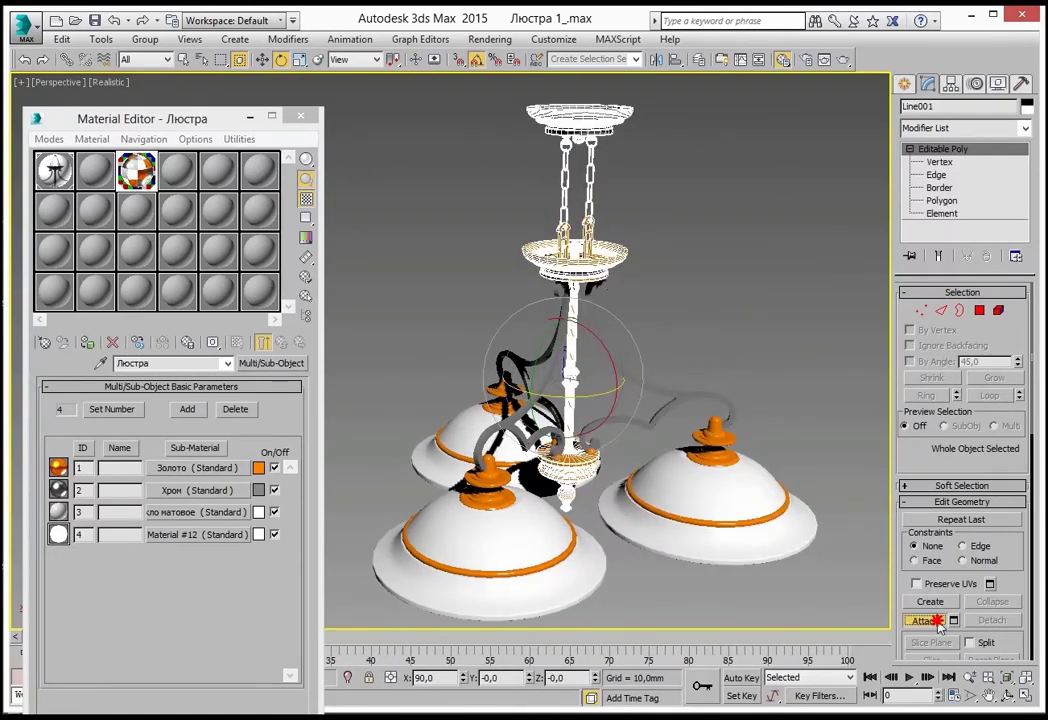
pyautogui.click(508, 537)
pyautogui.click(457, 438)
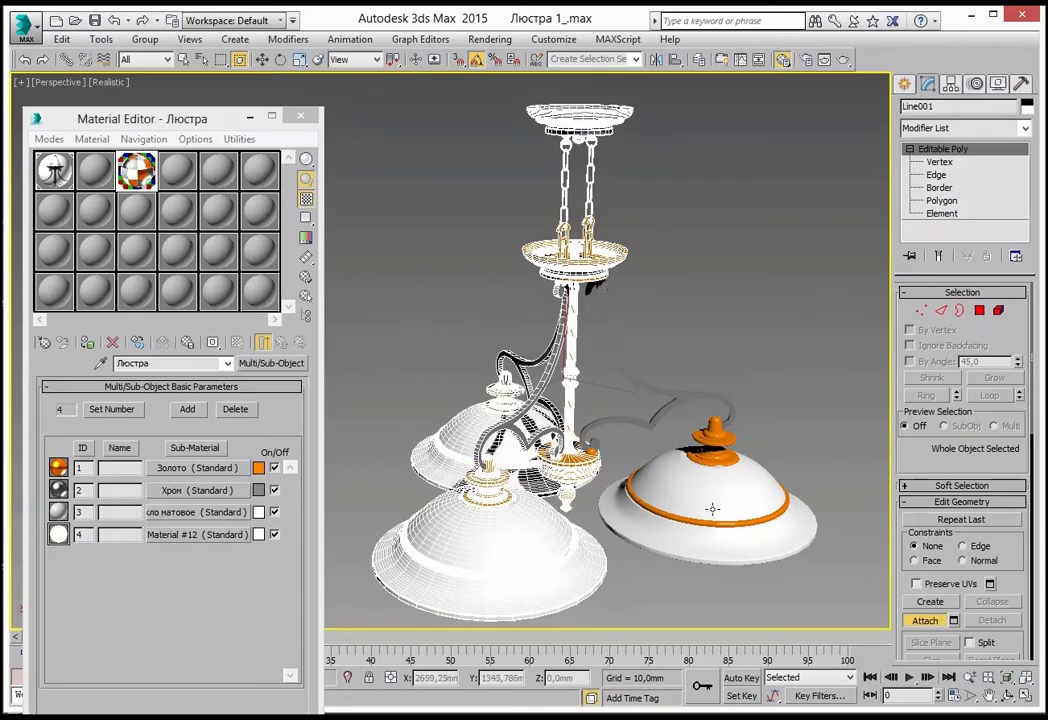
pyautogui.click(642, 327)
pyautogui.press('w')
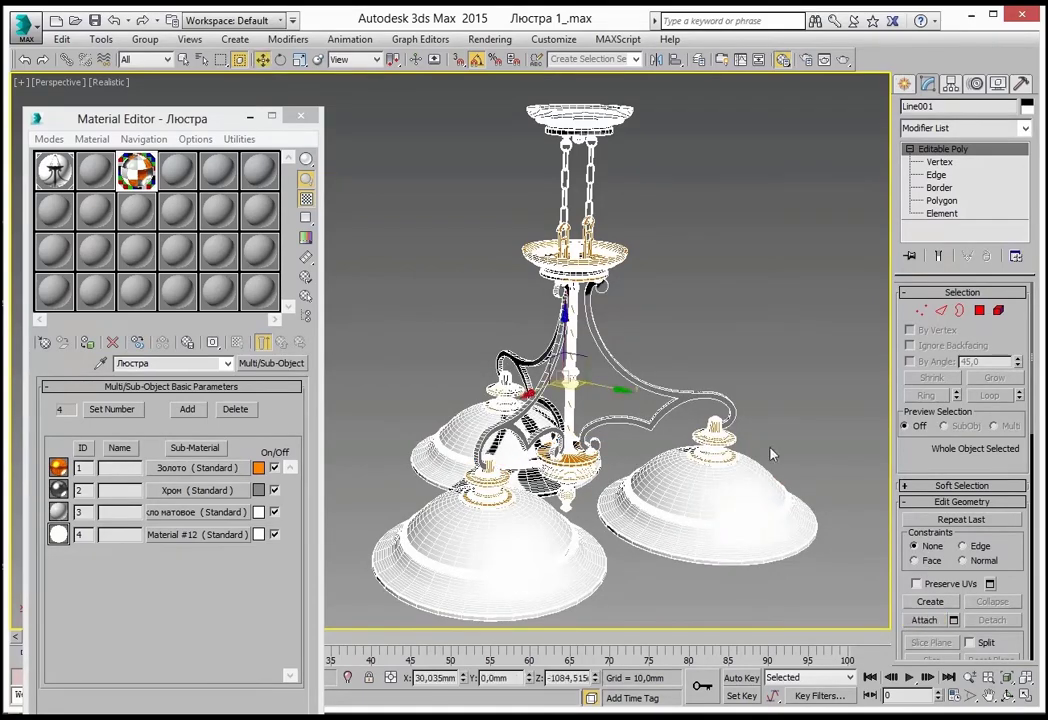
pyautogui.moveTo(630, 365)
pyautogui.keyDown('alt'); pyautogui.mouseDown(button='middle')
pyautogui.moveTo(660, 344)
pyautogui.moveTo(712, 398)
pyautogui.moveTo(593, 352)
pyautogui.mouseUp(button='middle'); pyautogui.keyUp('alt')
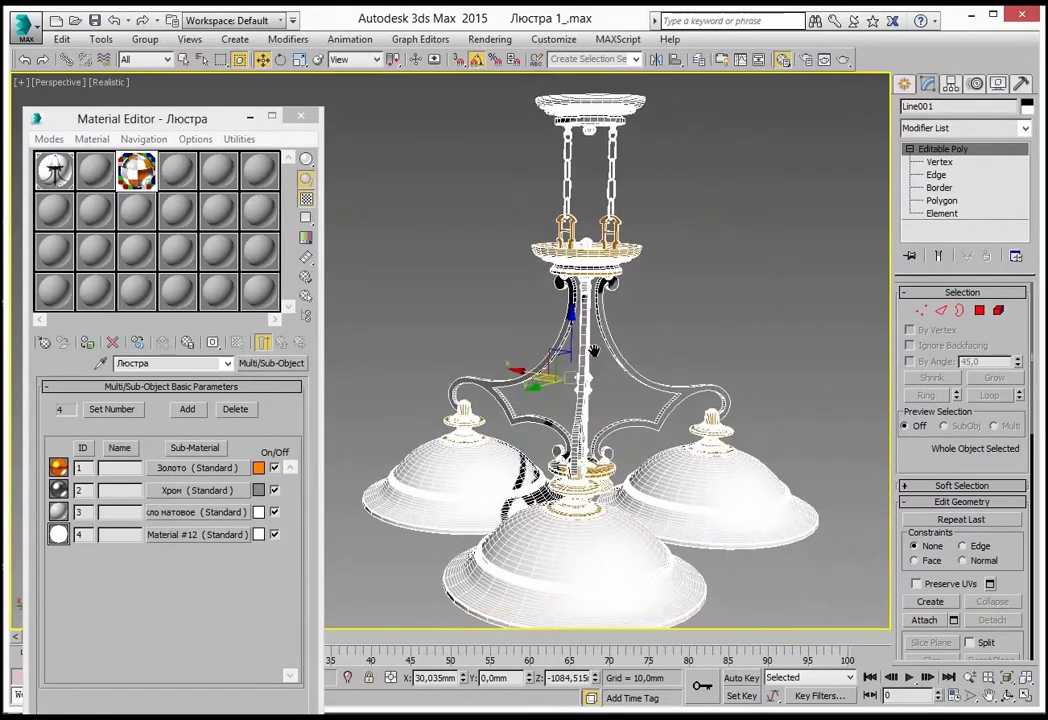
pyautogui.click(688, 297)
pyautogui.moveTo(718, 351)
pyautogui.keyDown('alt'); pyautogui.mouseDown(button='middle')
pyautogui.moveTo(743, 350)
pyautogui.moveTo(713, 257)
pyautogui.moveTo(716, 320)
pyautogui.mouseUp(button='middle'); pyautogui.keyUp('alt')
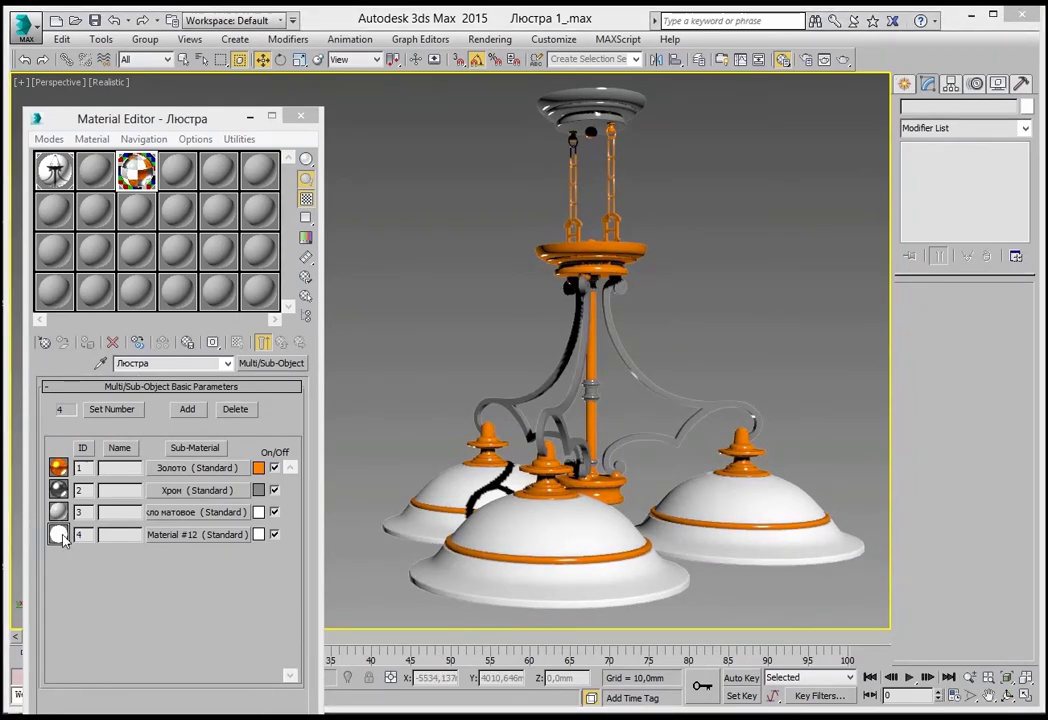
# Rename sub-material 4 to 'лампа', return to the parent, and restore the four viewports.
pyautogui.click(197, 535)
pyautogui.click(190, 366)
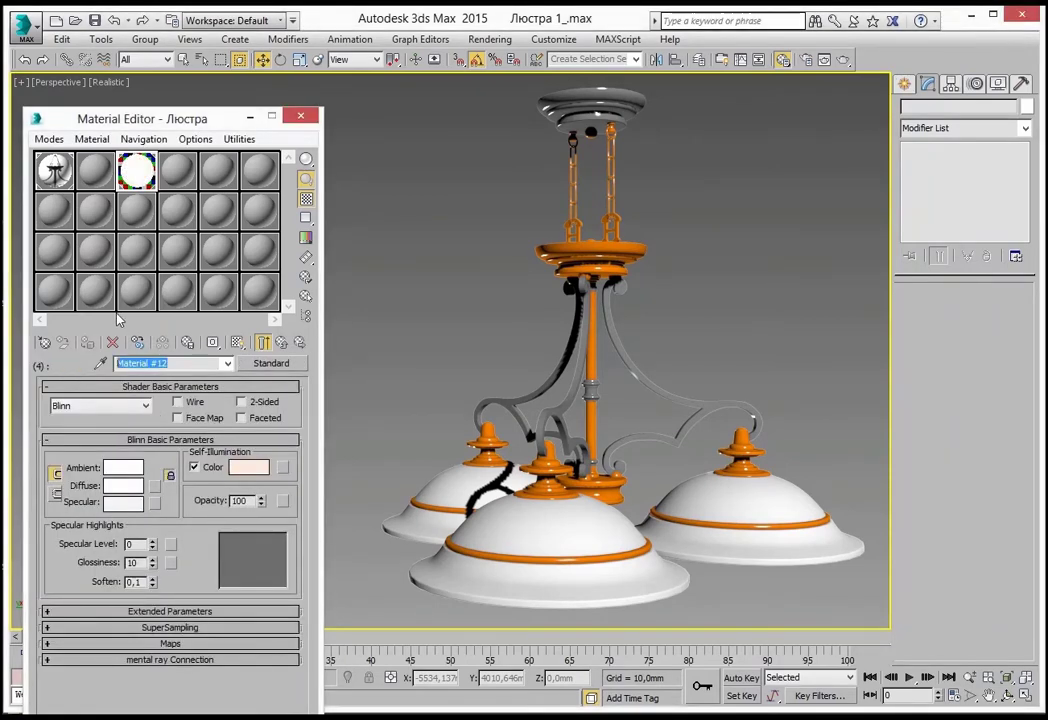
pyautogui.write('na')
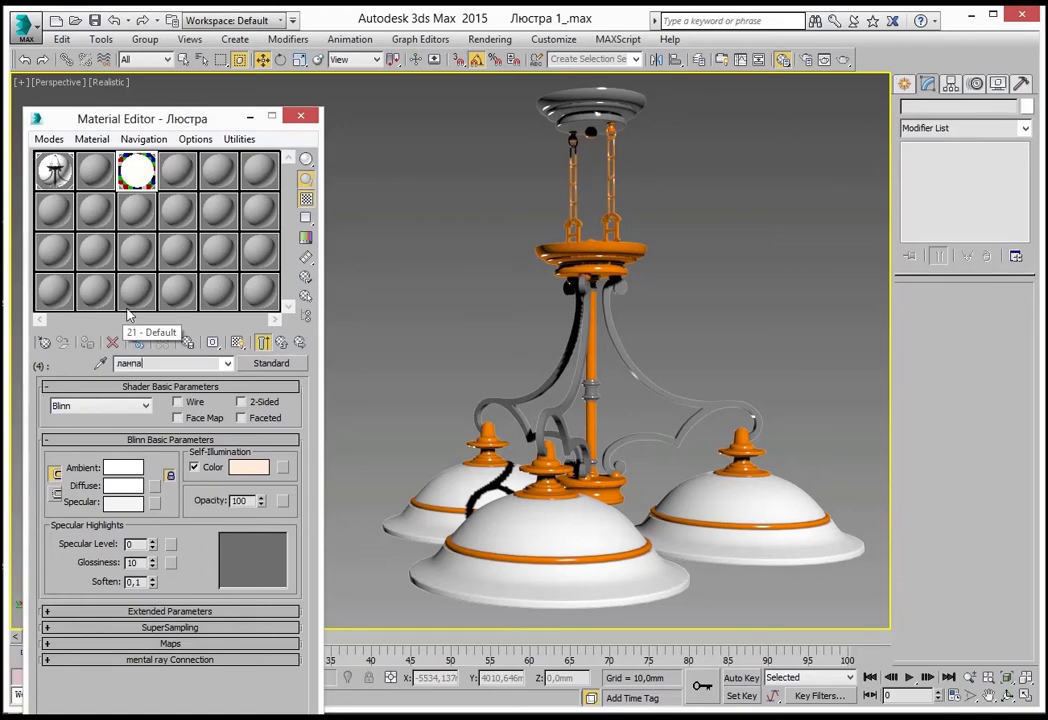
pyautogui.click(262, 342)
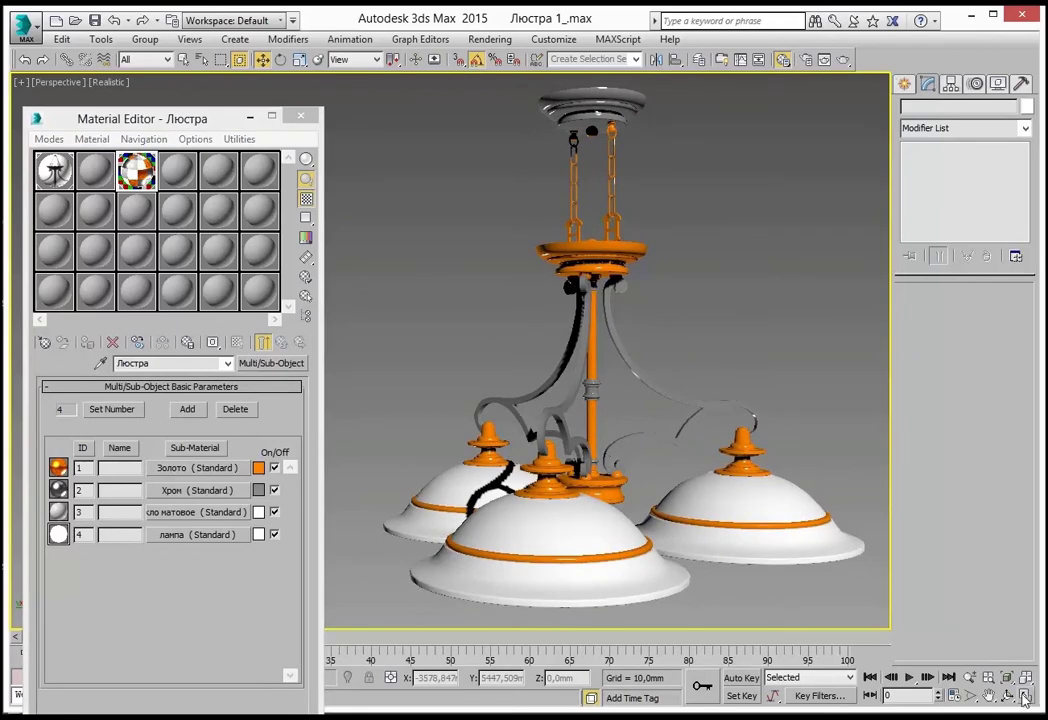
pyautogui.hotkey('alt', 'w')
pyautogui.click(717, 232)
pyautogui.moveTo(717, 232); pyautogui.dragTo(714, 257, button='middle')
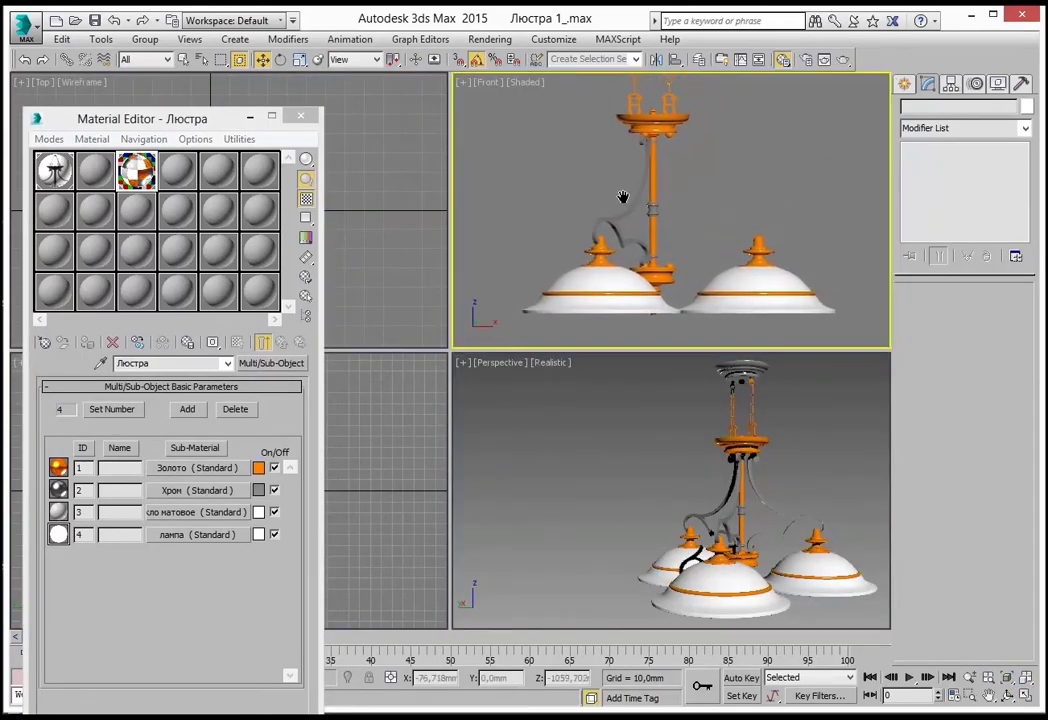
# Set the Front view to wireframe, maximize it, and pan onto the right lamp shade.
pyautogui.click(490, 82)
pyautogui.click(527, 84)
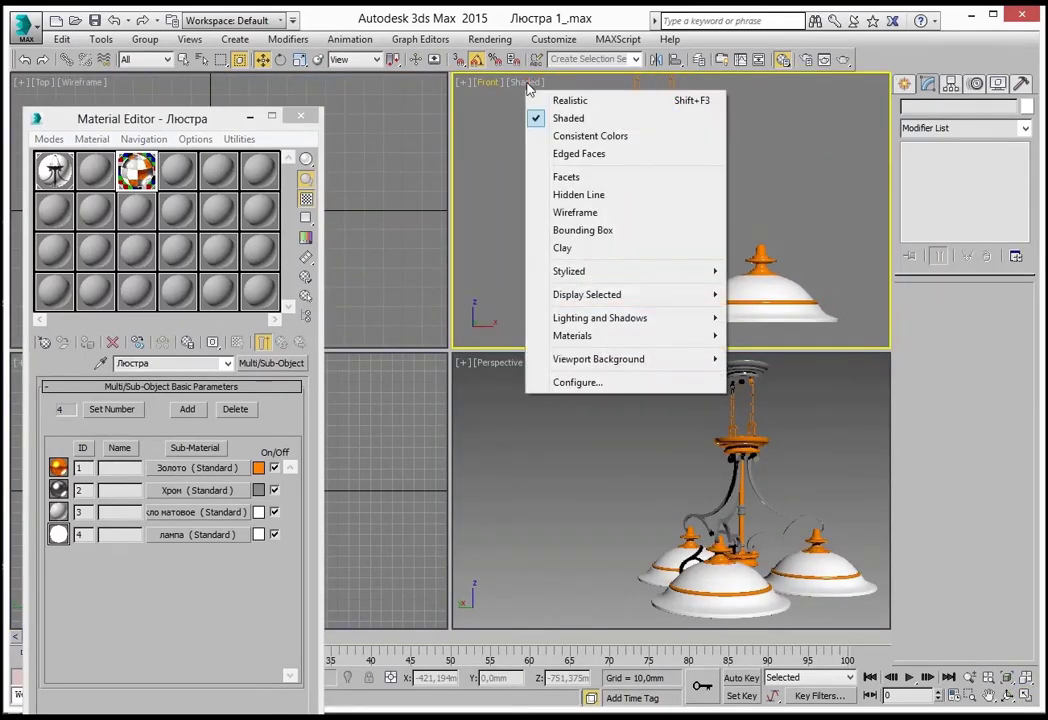
pyautogui.click(577, 213)
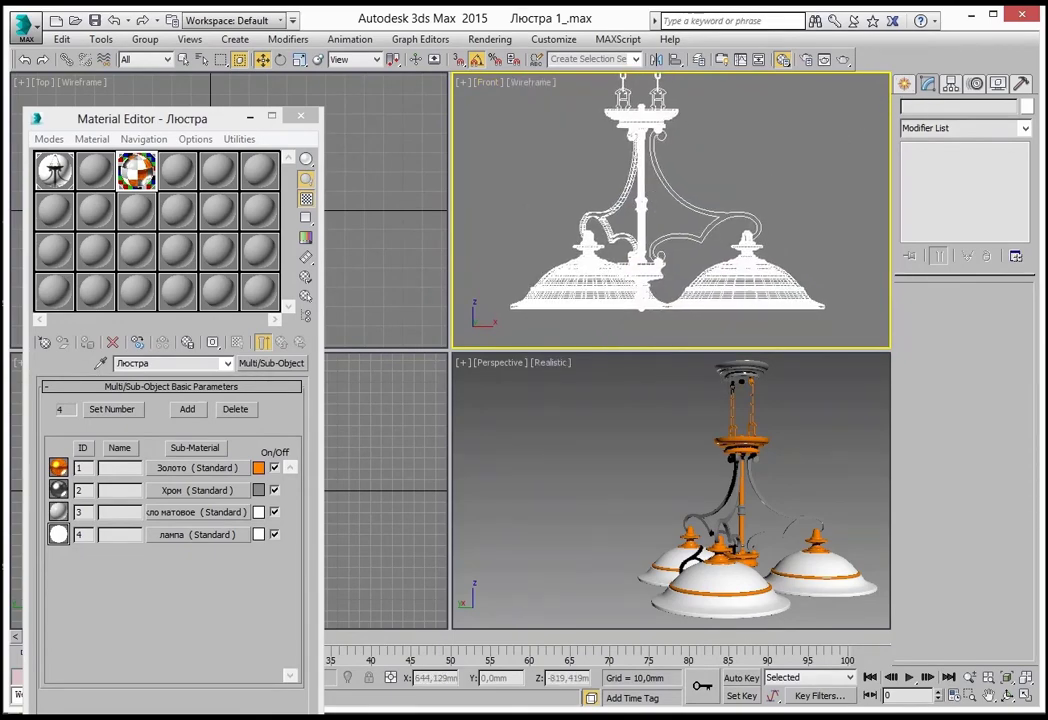
pyautogui.hotkey('alt', 'w')
pyautogui.scroll(5, 779, 297)
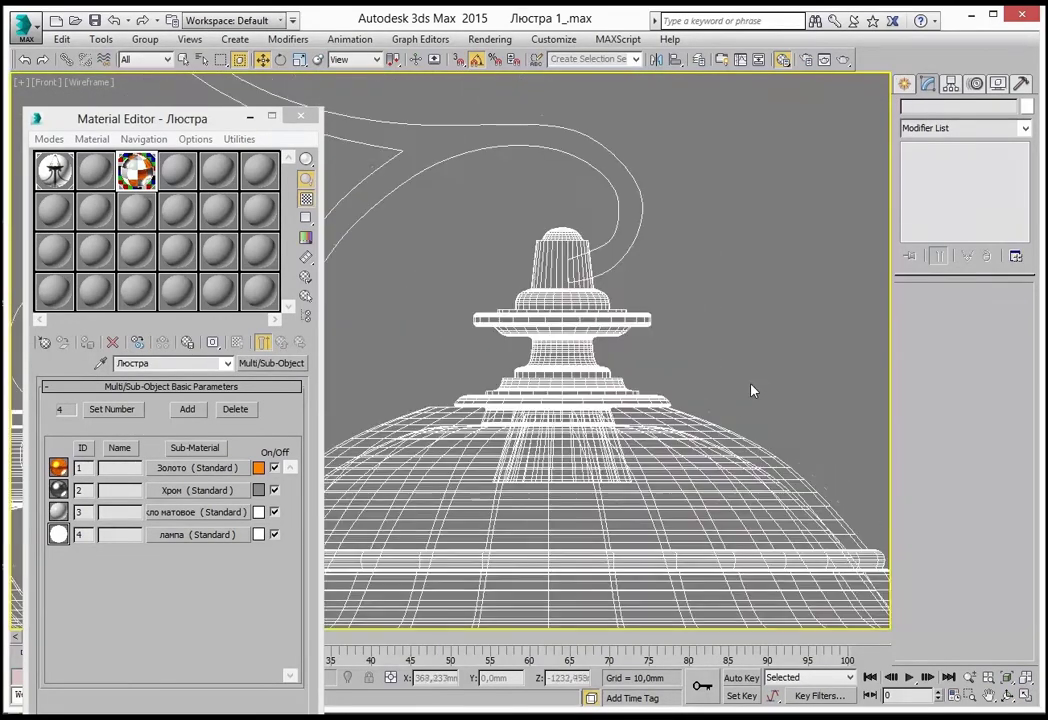
pyautogui.moveTo(753, 390)
pyautogui.mouseDown(button='middle')
pyautogui.moveTo(760, 292)
pyautogui.moveTo(685, 281)
pyautogui.moveTo(678, 253)
pyautogui.moveTo(696, 231)
pyautogui.mouseUp(button='middle')
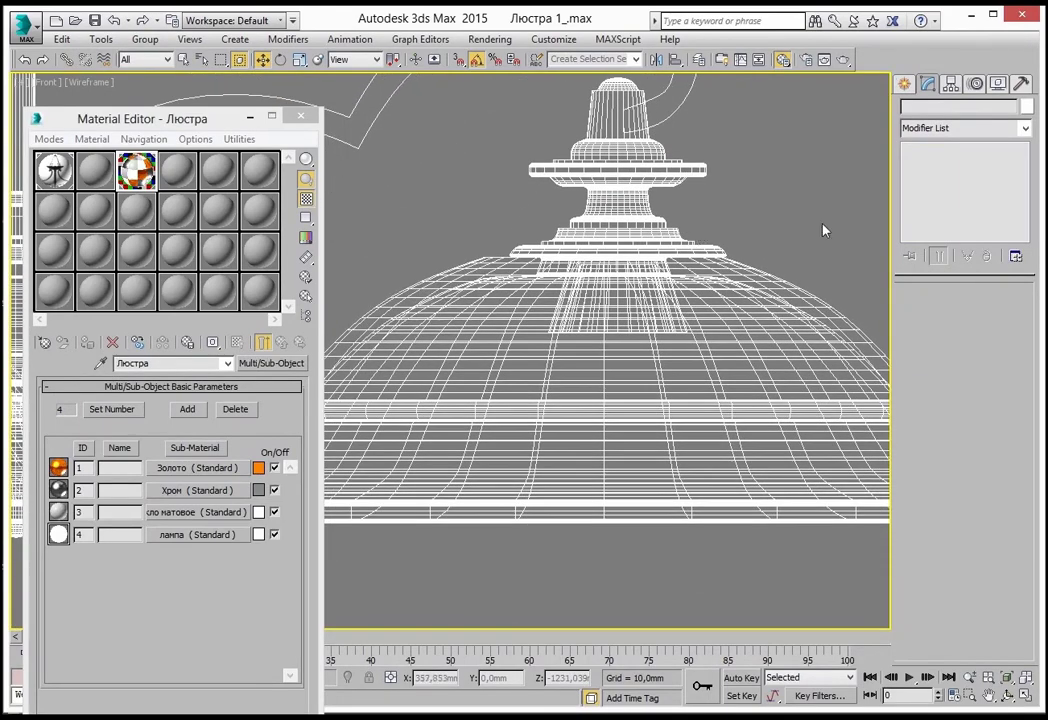
# Create a sphere of about 35.9 mm radius and raise it inside the shade.
pyautogui.click(905, 85)
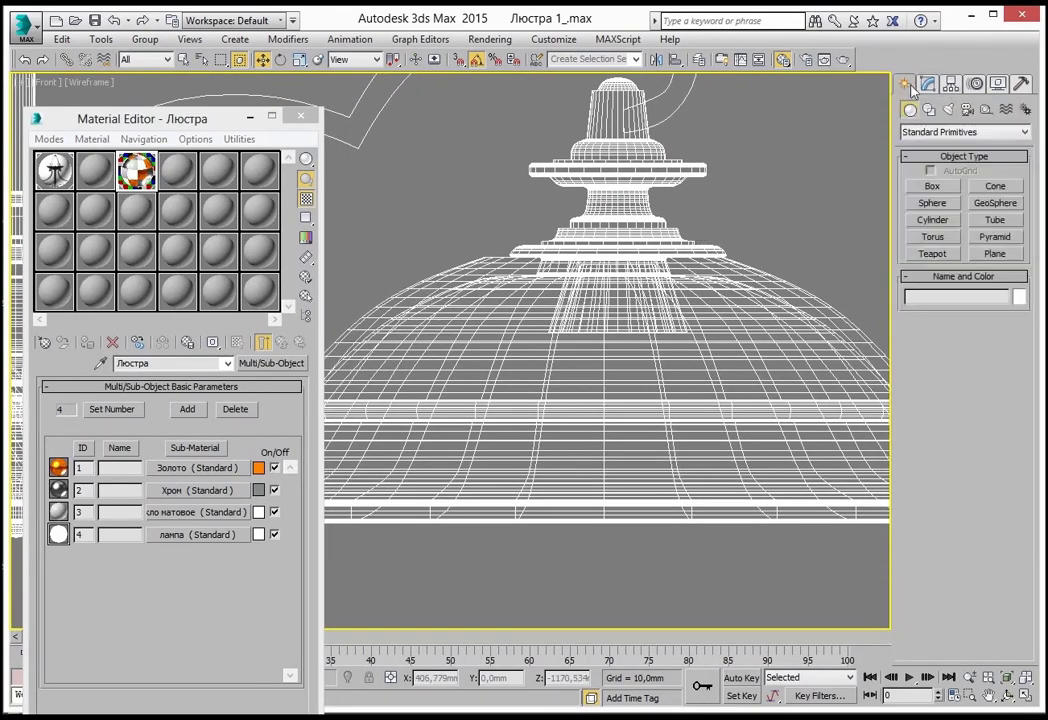
pyautogui.click(932, 203)
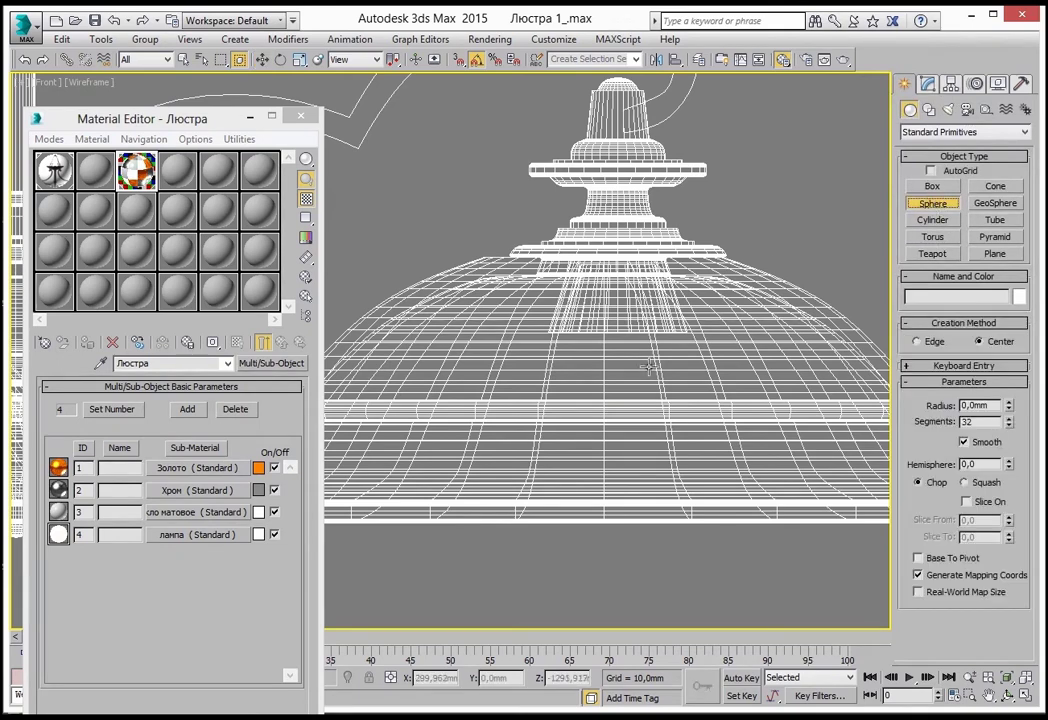
pyautogui.moveTo(618, 392); pyautogui.dragTo(634, 320)
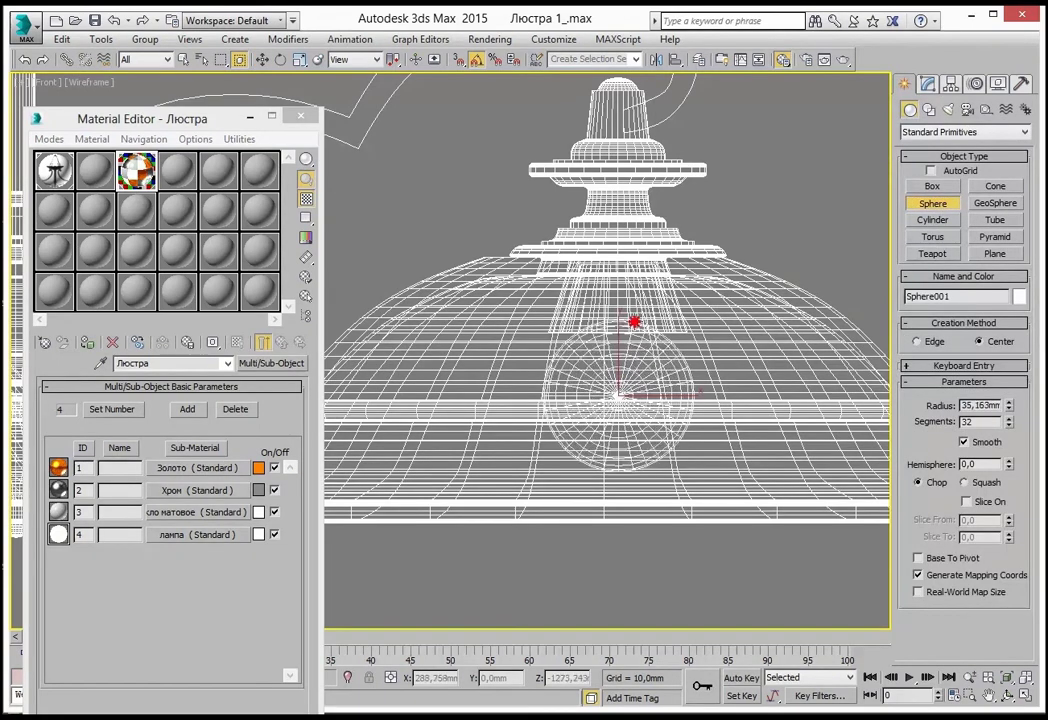
pyautogui.click(262, 59)
pyautogui.moveTo(387, 171); pyautogui.dragTo(429, 157, button='middle')
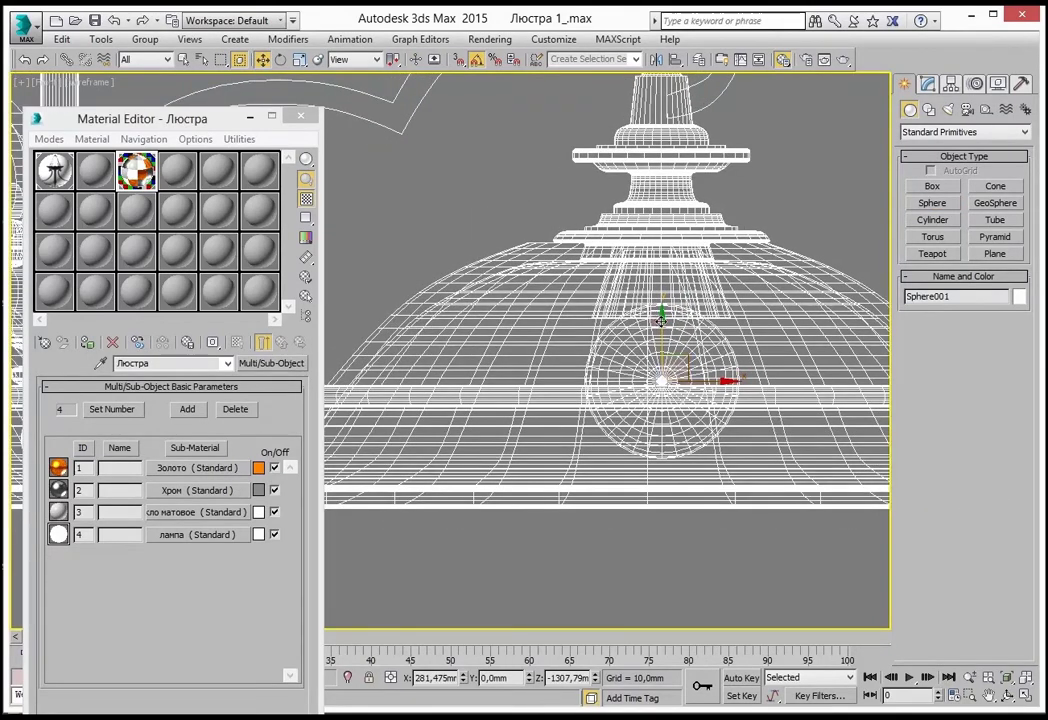
pyautogui.moveTo(670, 372)
pyautogui.mouseDown()
pyautogui.moveTo(670, 360)
pyautogui.moveTo(727, 367)
pyautogui.mouseUp()
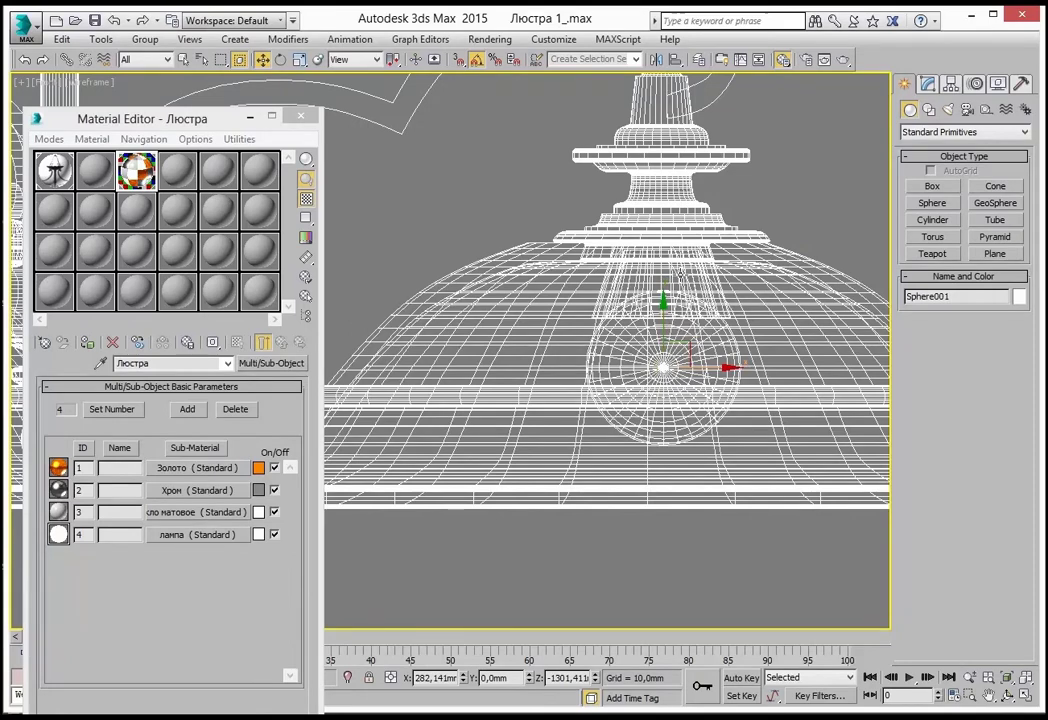
# Change the angle snap step to 90° and rotate the sphere back upright to 0°.
pyautogui.click(281, 60)
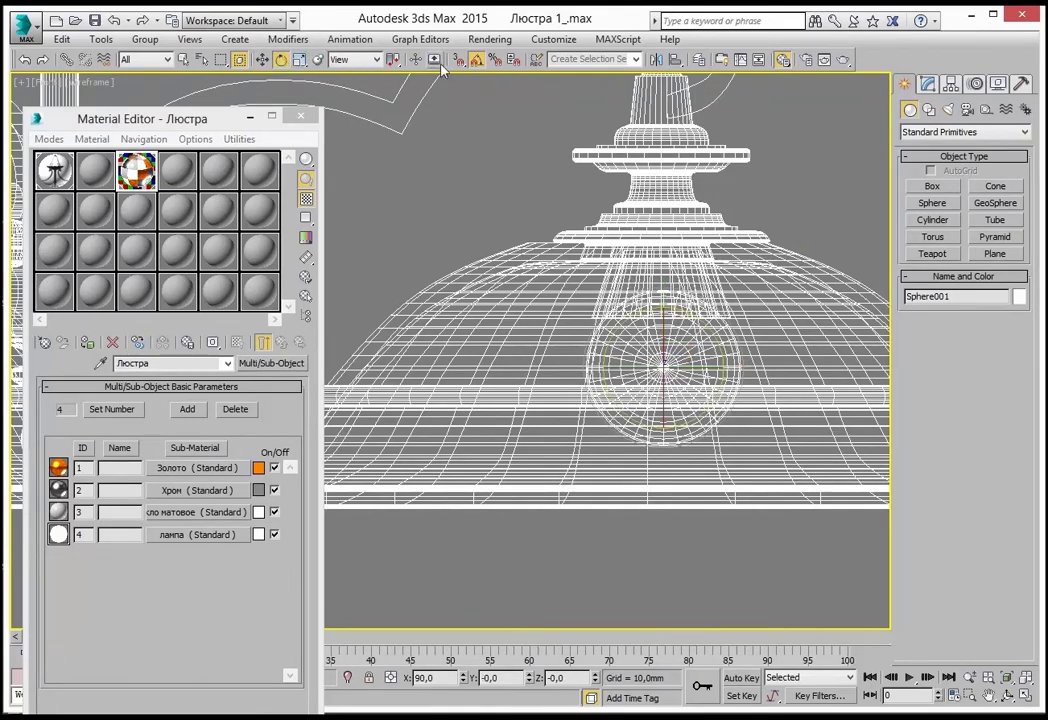
pyautogui.rightClick(477, 62)
pyautogui.doubleClick(505, 346)
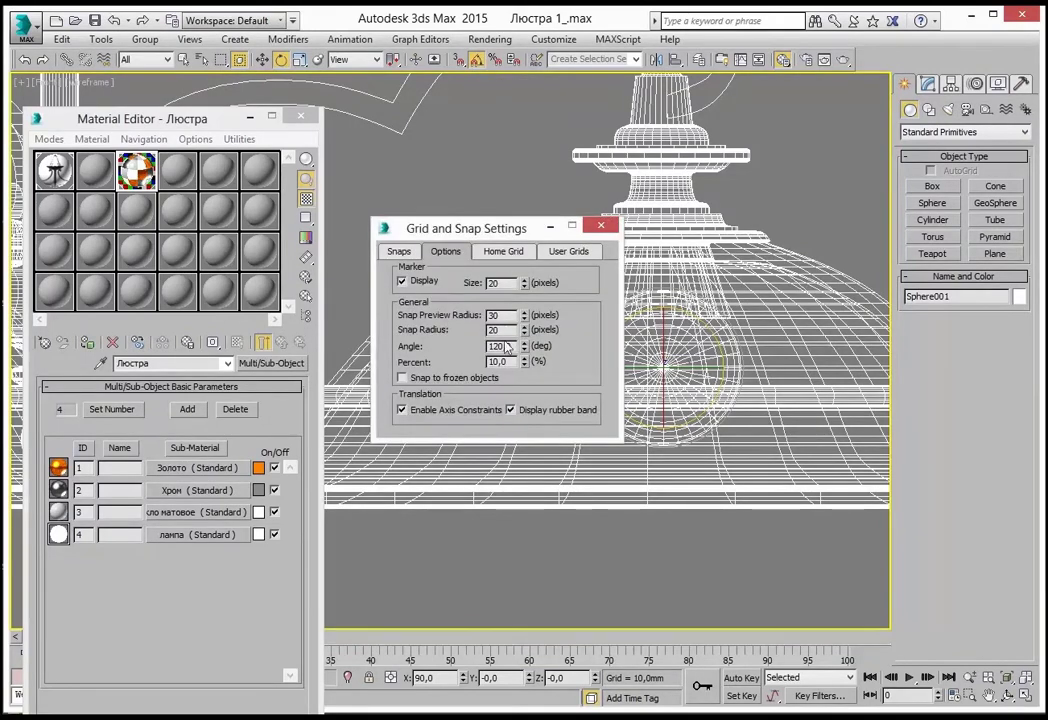
pyautogui.write('90,0')
pyautogui.click(599, 226)
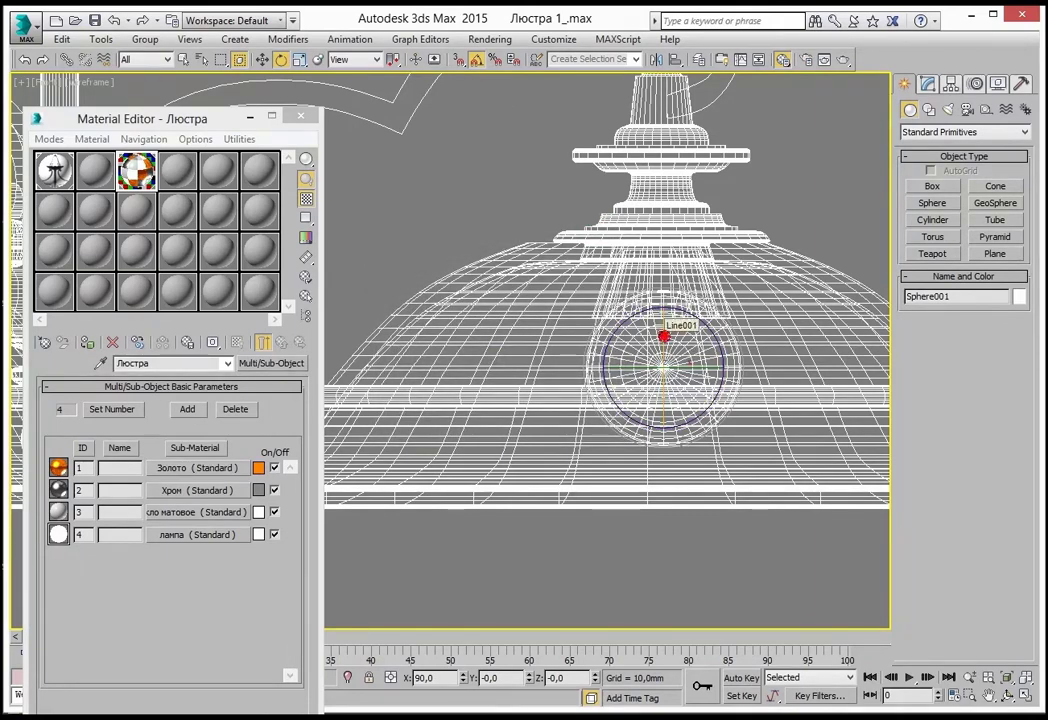
pyautogui.moveTo(664, 337); pyautogui.dragTo(695, 311)
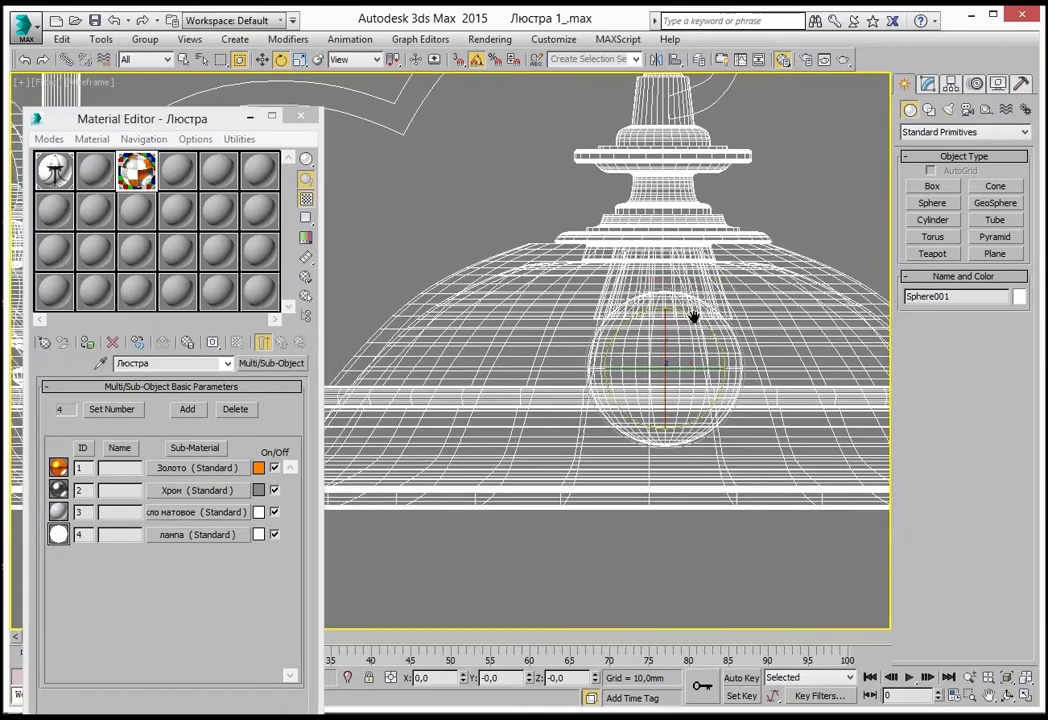
# Stretch the sphere vertically, scale it to 75%, nudge it up, and close the Material Editor.
pyautogui.click(317, 59)
pyautogui.moveTo(671, 298); pyautogui.dragTo(659, 255)
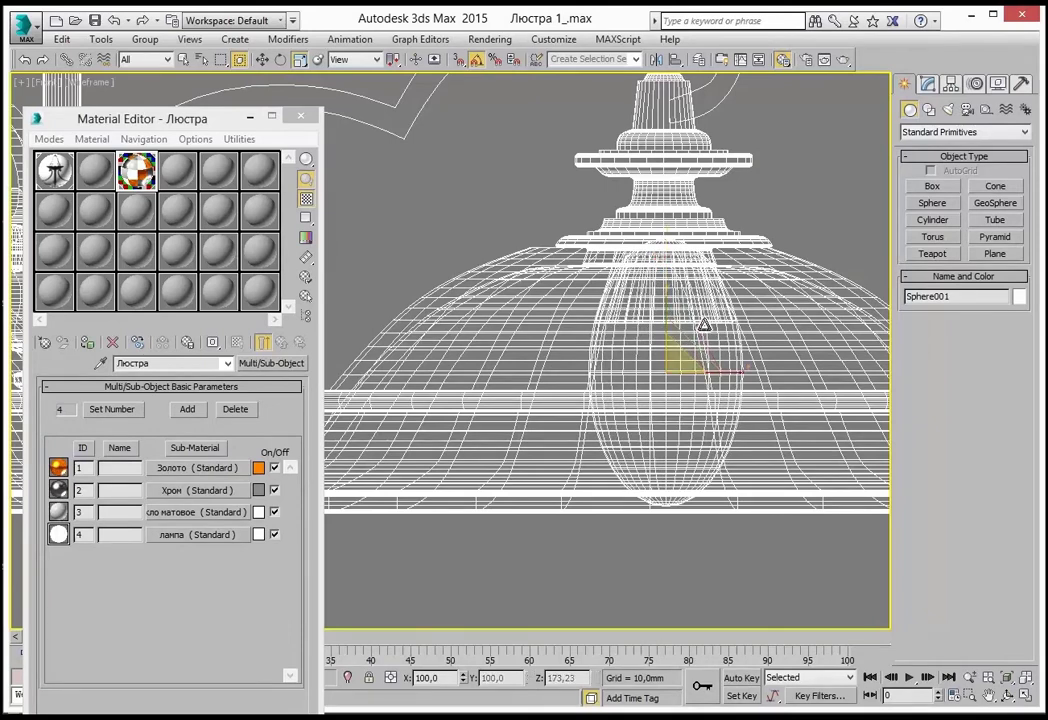
pyautogui.moveTo(677, 357); pyautogui.dragTo(677, 388)
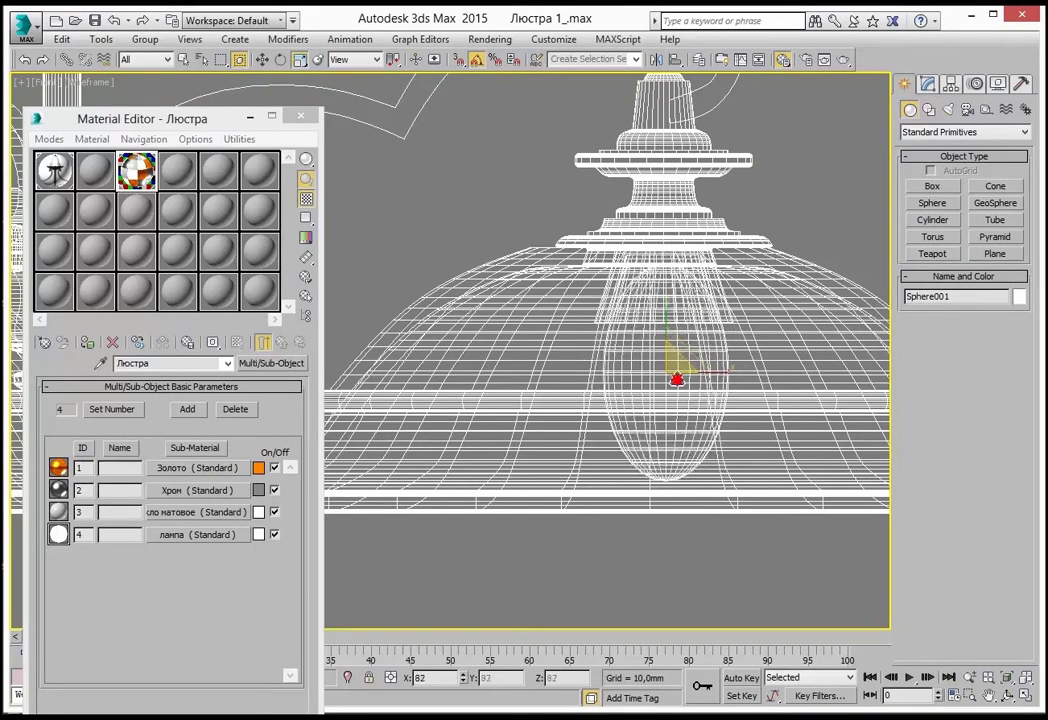
pyautogui.press('w')
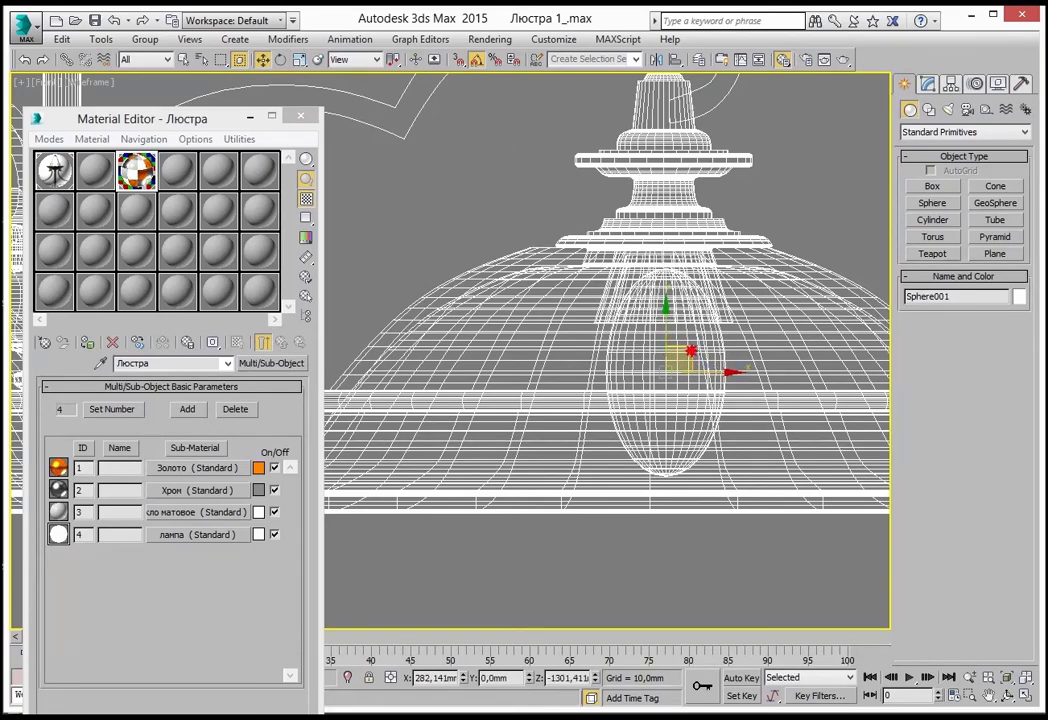
pyautogui.moveTo(690, 352); pyautogui.dragTo(686, 347)
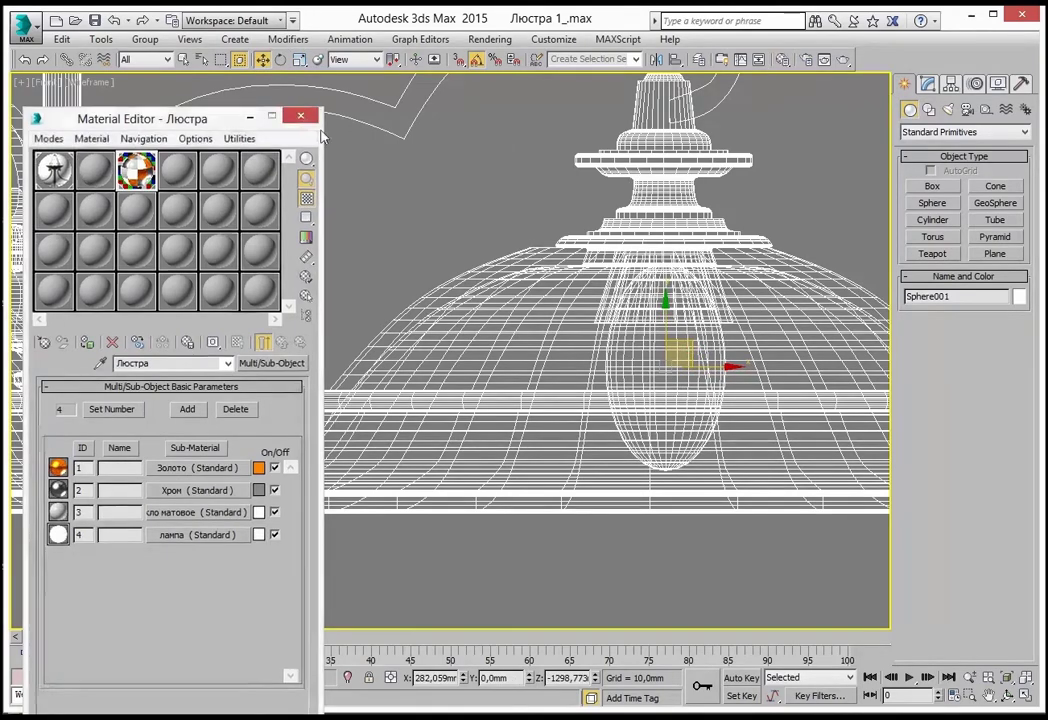
pyautogui.click(300, 116)
pyautogui.scroll(-2, 615, 325)
pyautogui.scroll(-2, 628, 337)
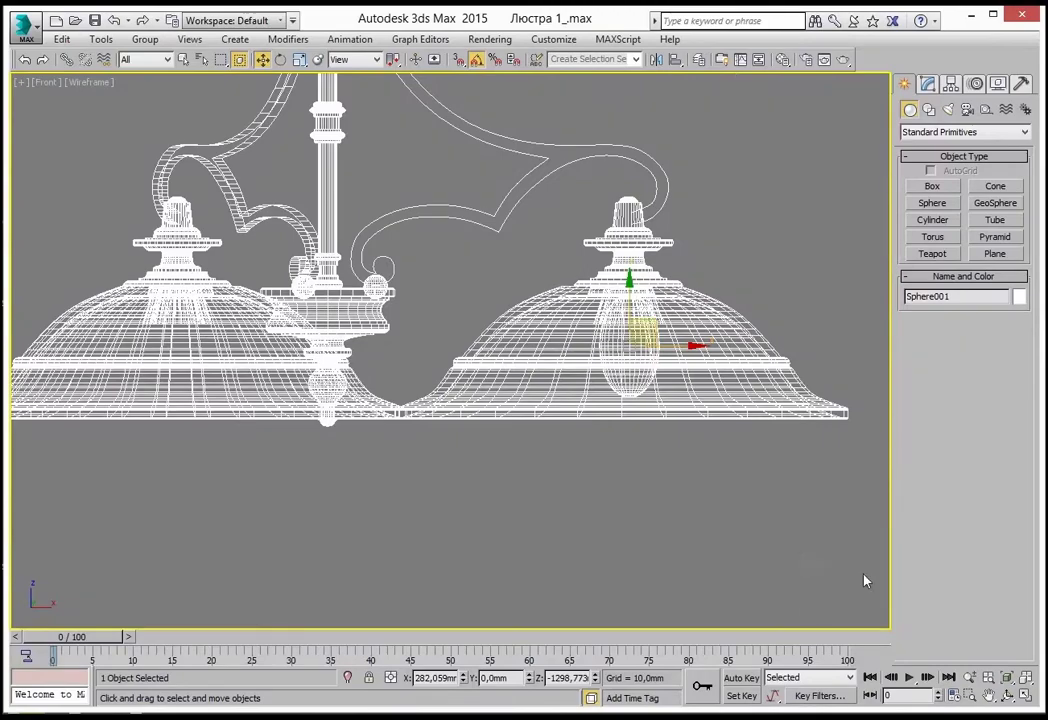
# Restore the four-view layout and zoom the Top view onto the bulb in the right shade.
pyautogui.click(1025, 695)
pyautogui.scroll(2, 300, 240)
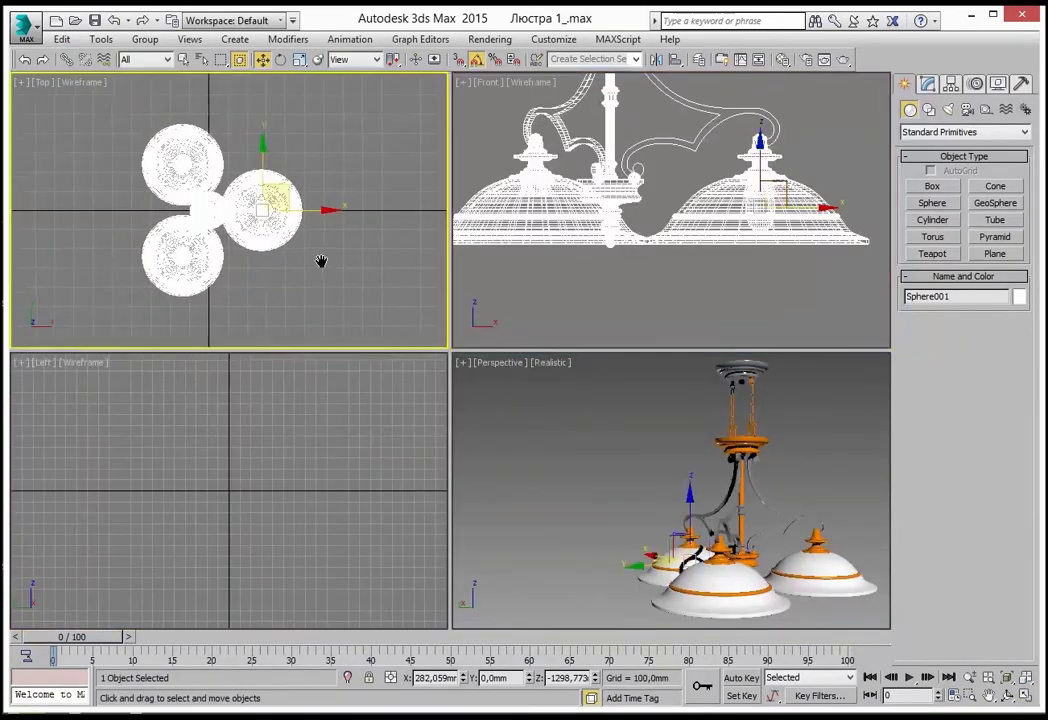
pyautogui.scroll(5, 250, 200)
pyautogui.scroll(-3, 300, 260)
pyautogui.scroll(3, 300, 260)
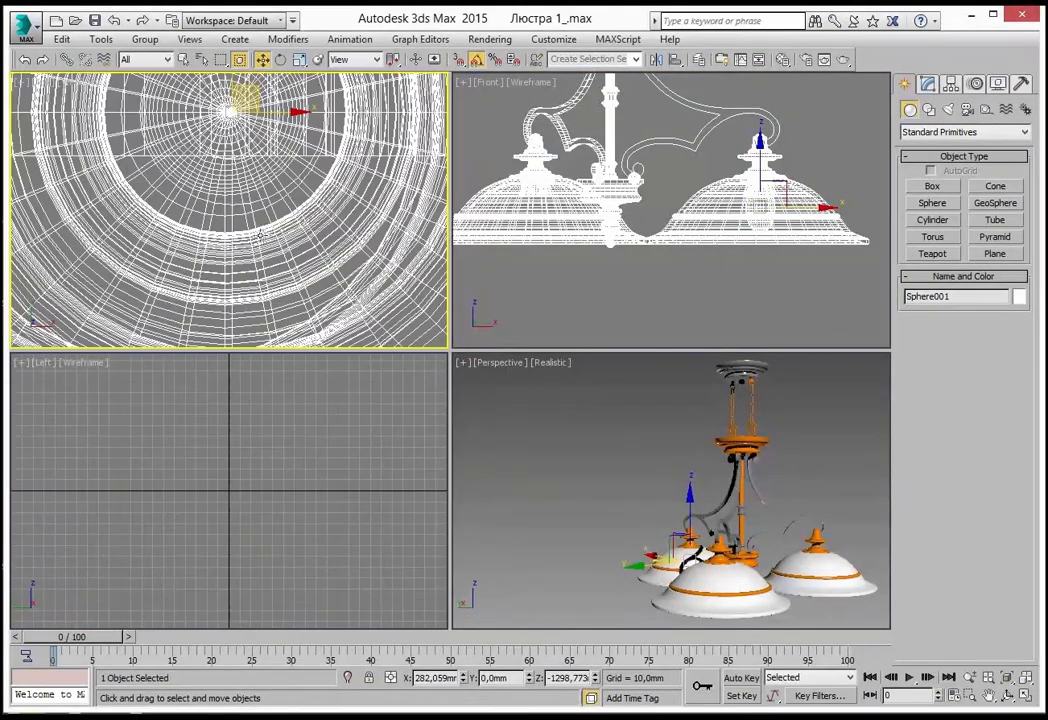
pyautogui.moveTo(270, 227); pyautogui.dragTo(300, 322, button='middle')
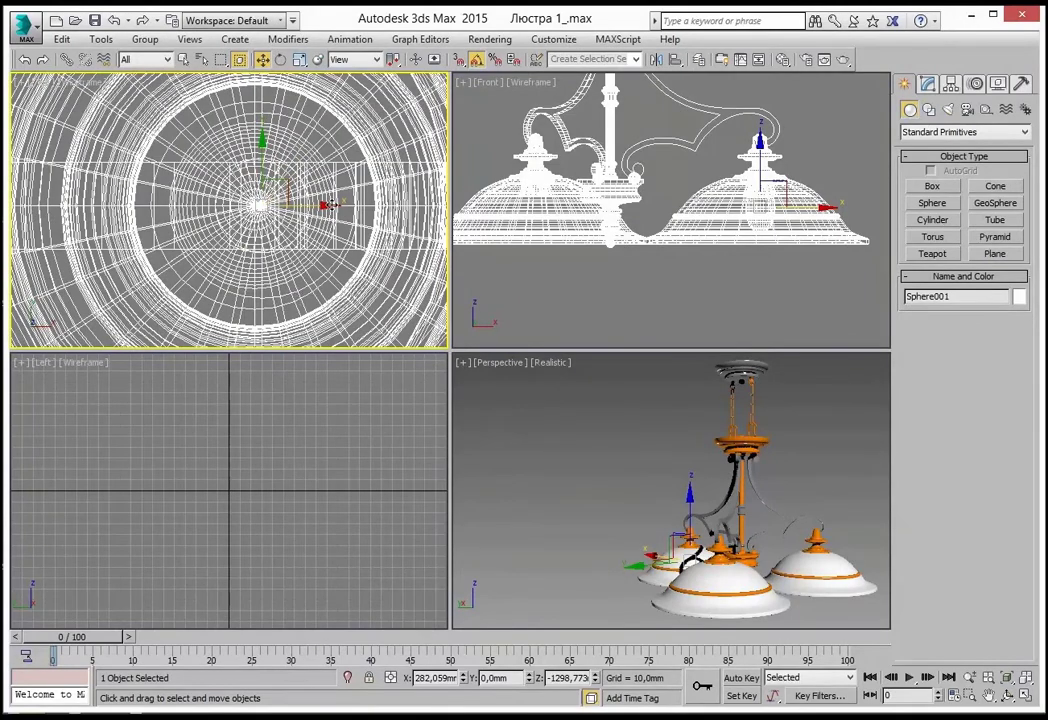
pyautogui.scroll(2, 300, 215)
pyautogui.scroll(2, 290, 210)
pyautogui.scroll(-3, 290, 215)
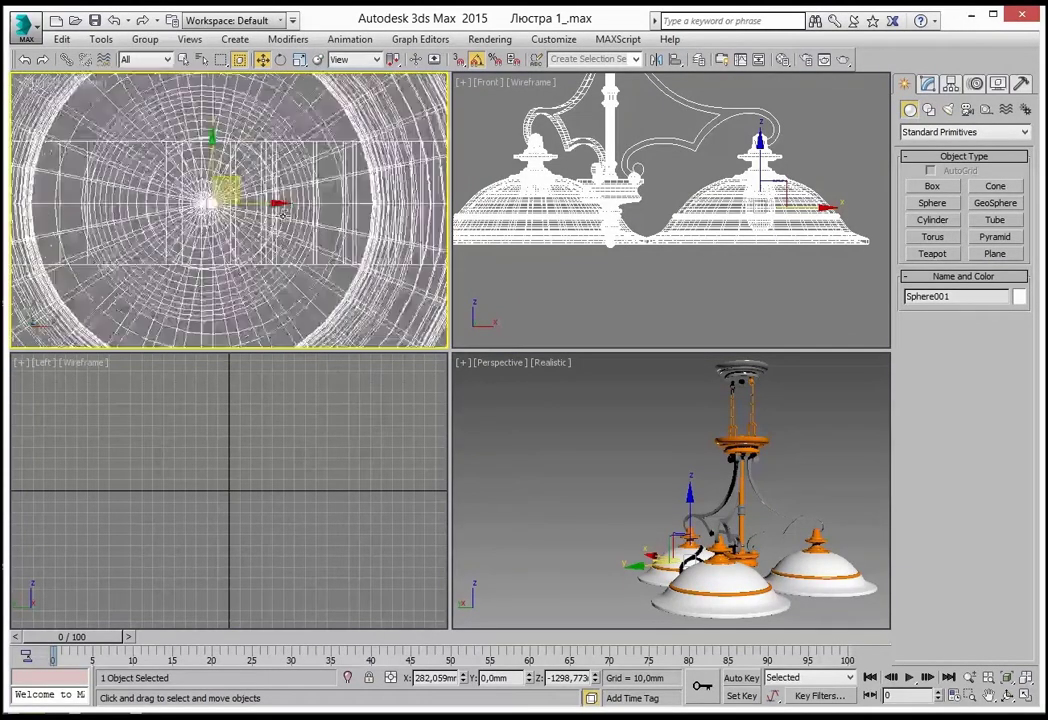
pyautogui.scroll(-1, 297, 229)
pyautogui.scroll(1, 300, 225)
pyautogui.scroll(1, 350, 218)
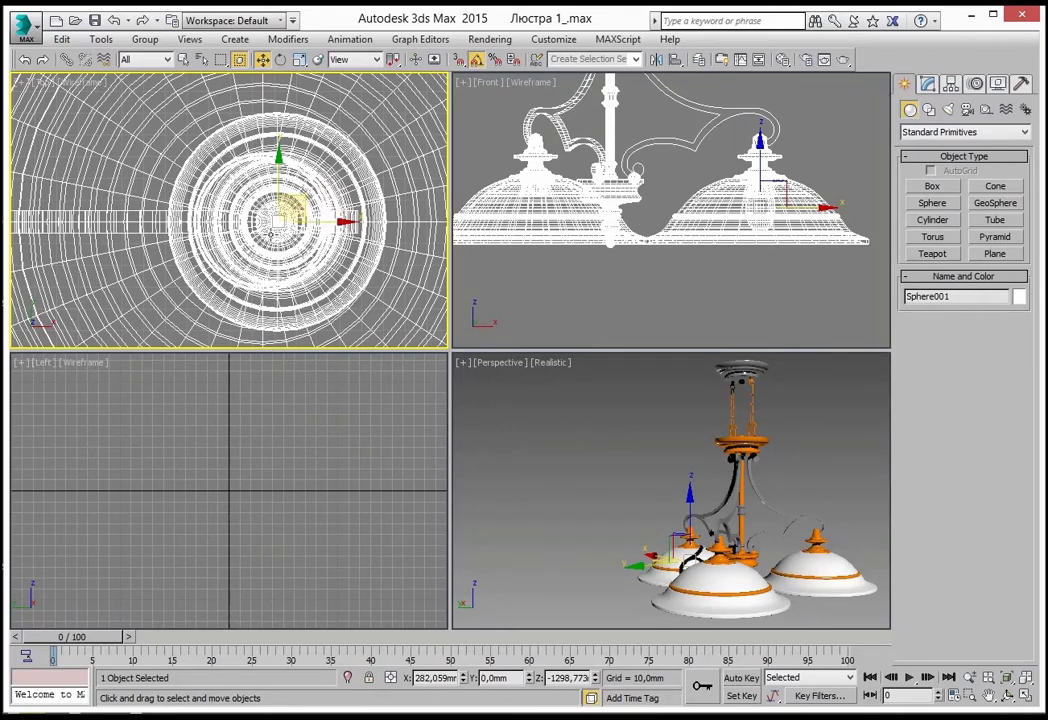
# Assign the Люстра material to the bulb and convert it to an Editable Poly.
pyautogui.click(784, 61)
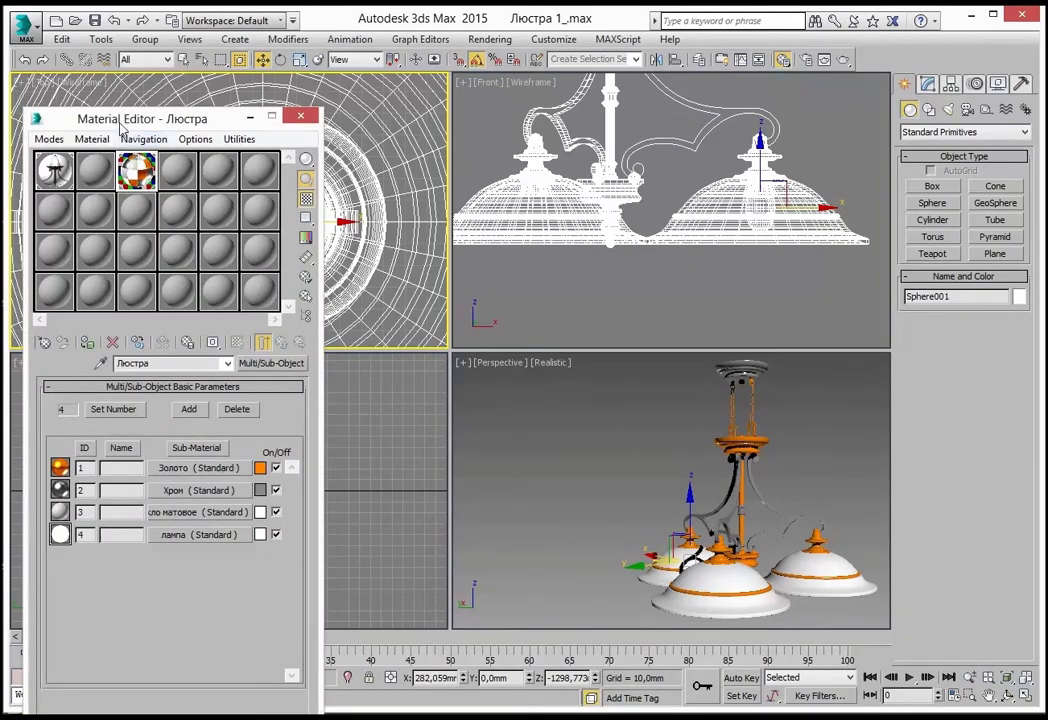
pyautogui.moveTo(100, 118); pyautogui.dragTo(98, 101)
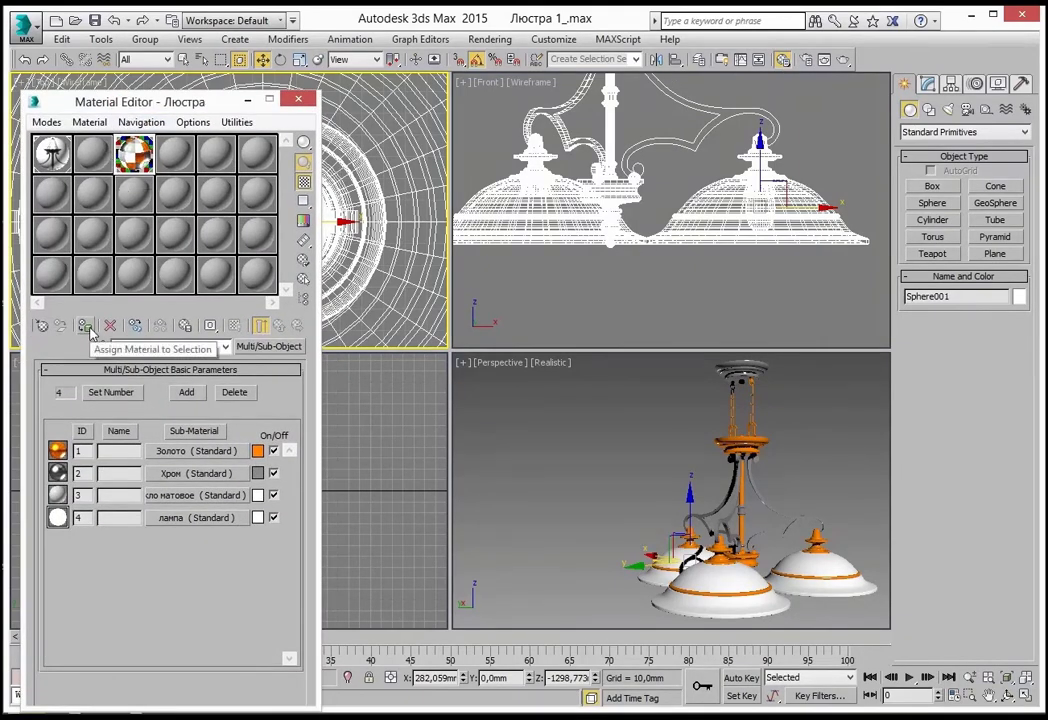
pyautogui.click(298, 102)
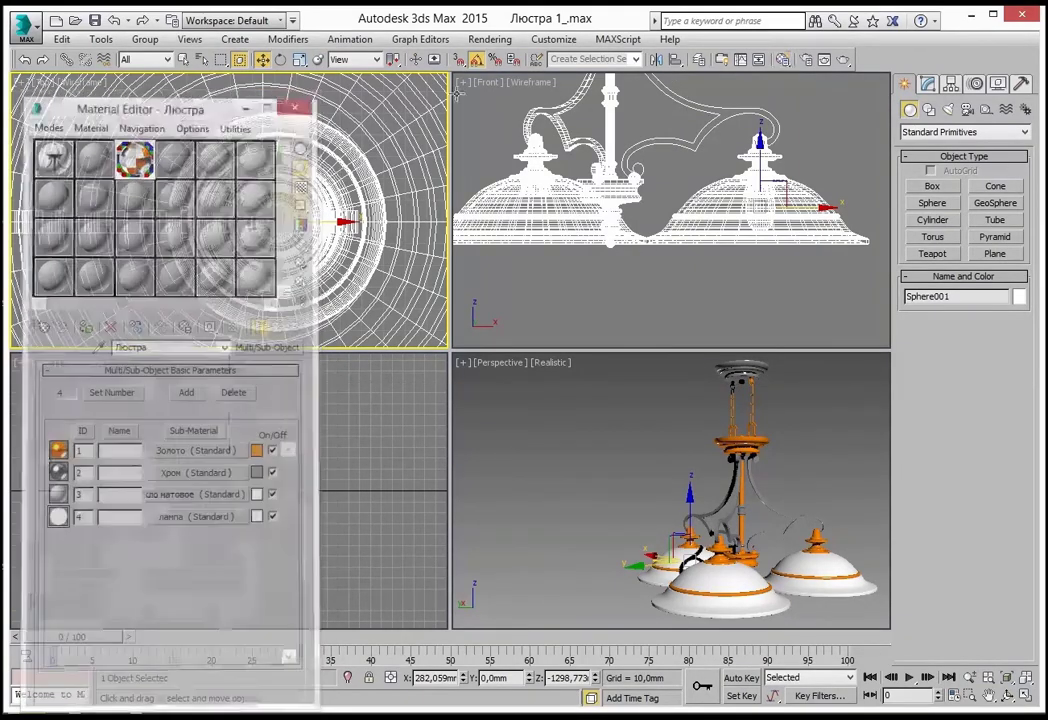
pyautogui.rightClick(762, 209)
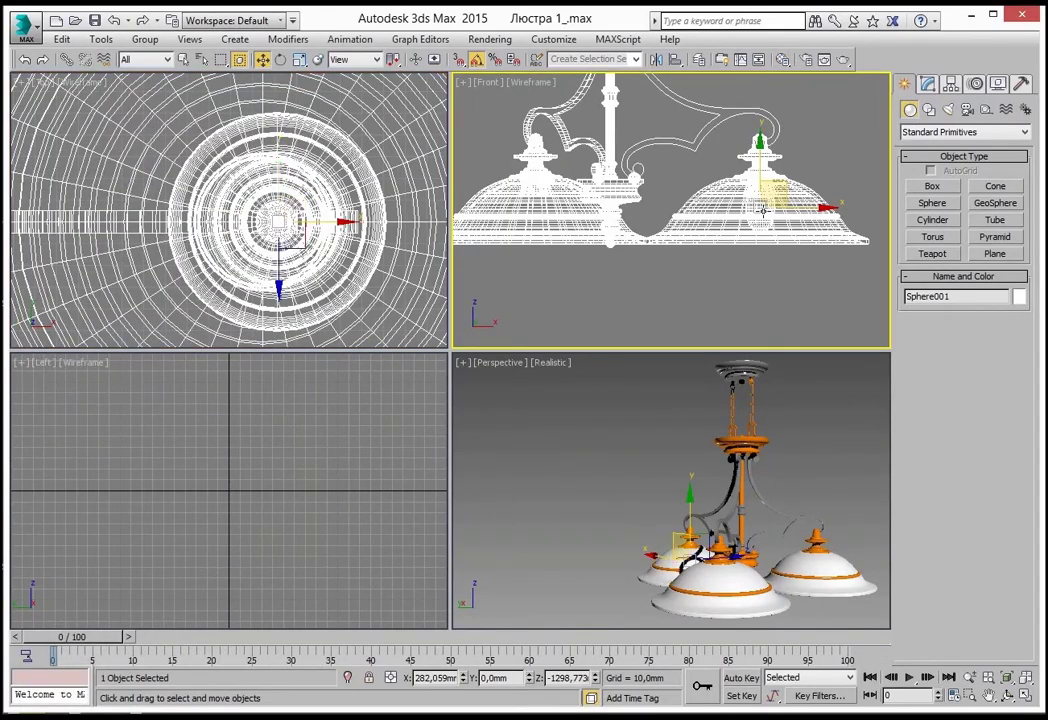
pyautogui.rightClick(760, 207)
pyautogui.moveTo(792, 370)
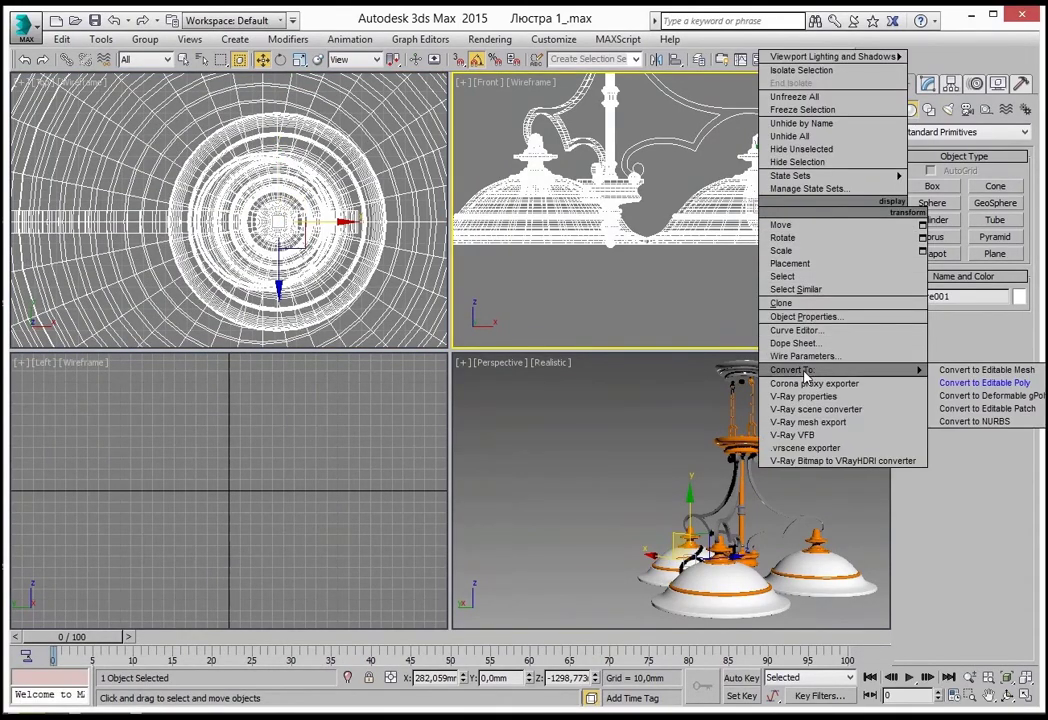
pyautogui.click(1015, 383)
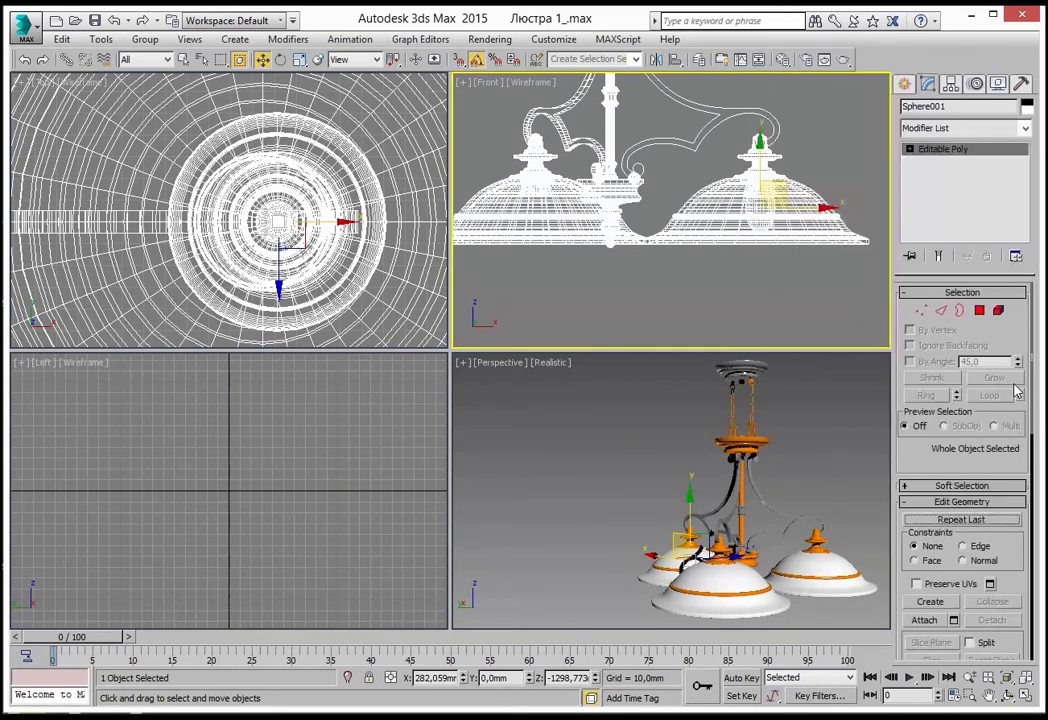
# Select the bulb's element and set its polygons to material ID 4.
pyautogui.click(998, 310)
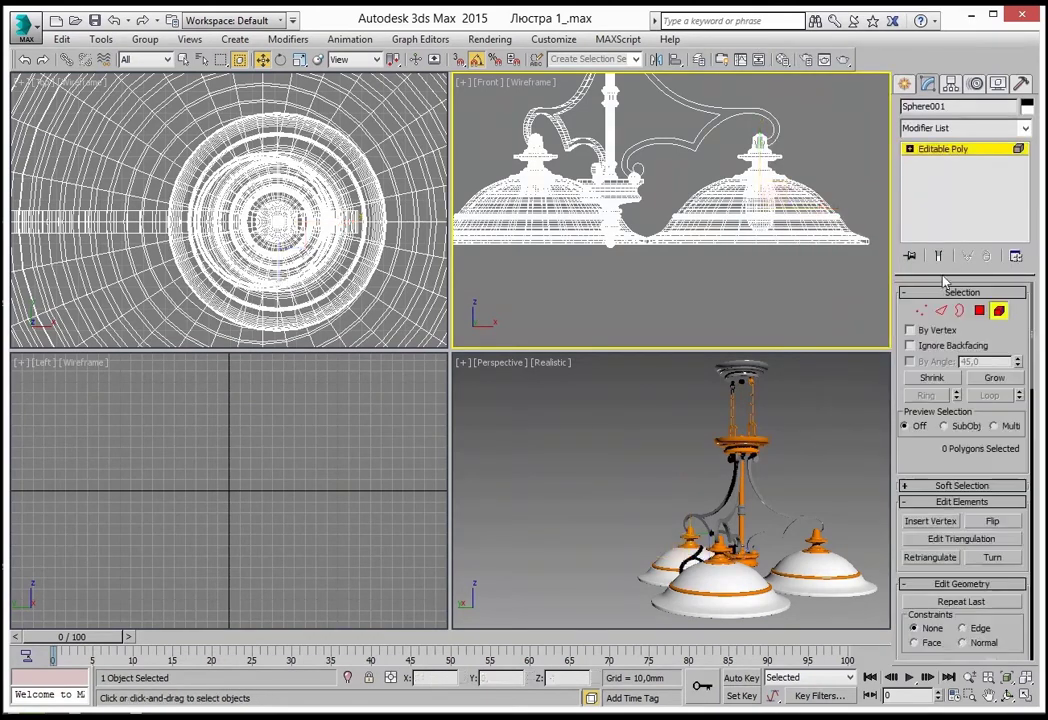
pyautogui.click(760, 200)
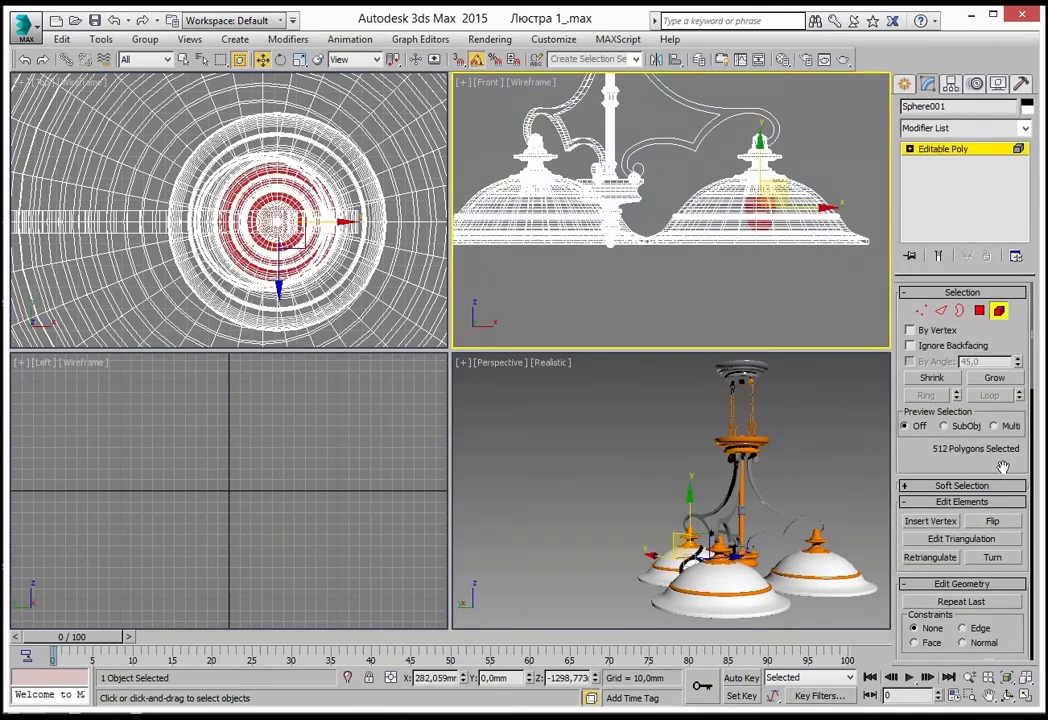
pyautogui.scroll(-5, 1003, 467)
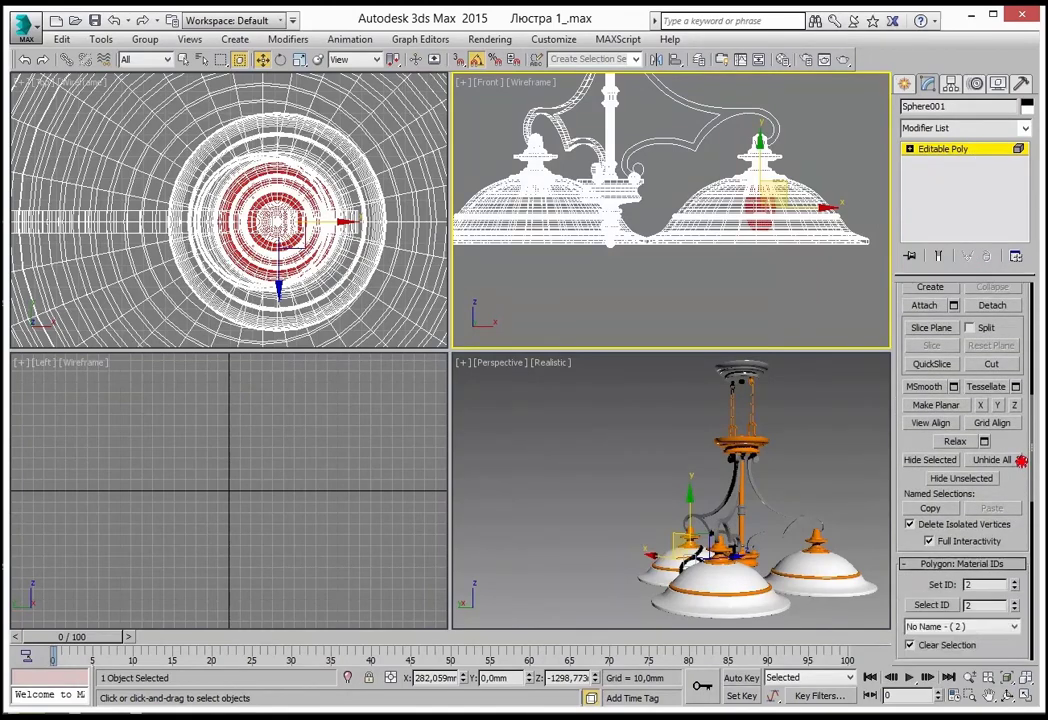
pyautogui.scroll(-3, 995, 450)
pyautogui.moveTo(988, 443); pyautogui.dragTo(933, 447)
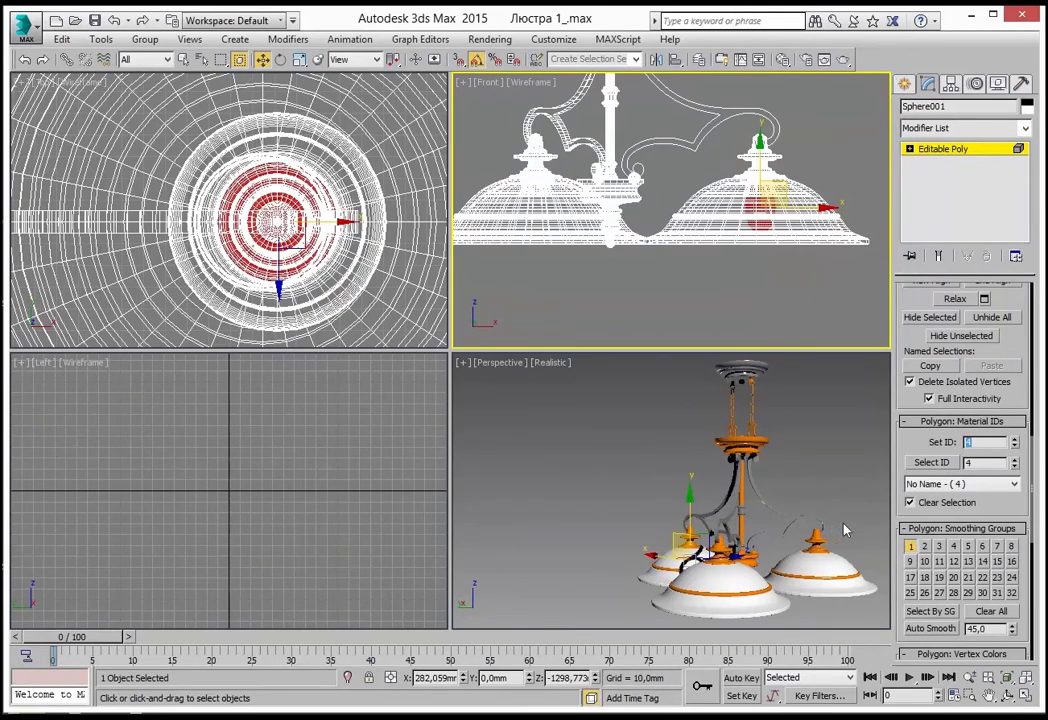
pyautogui.press('Return')
# Orbit the Perspective view to check the bulb shows white inside its shade.
pyautogui.keyDown('alt'); pyautogui.moveTo(840, 525); pyautogui.dragTo(771, 445, button='middle'); pyautogui.keyUp('alt')
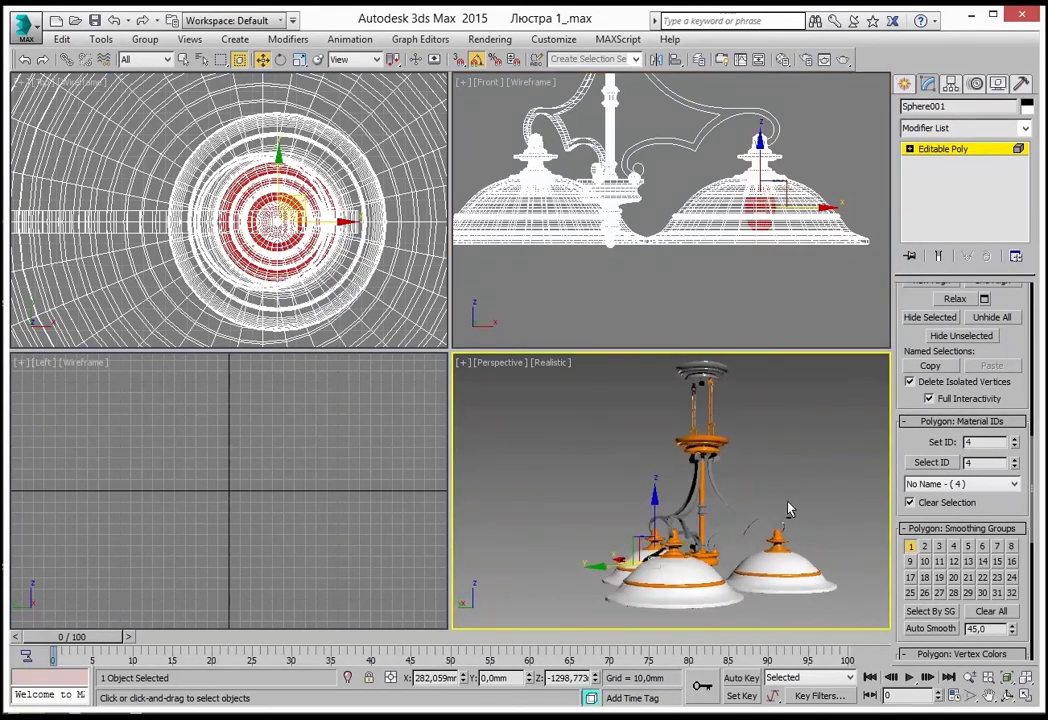
pyautogui.scroll(1, 561, 472)
pyautogui.scroll(4, 561, 472)
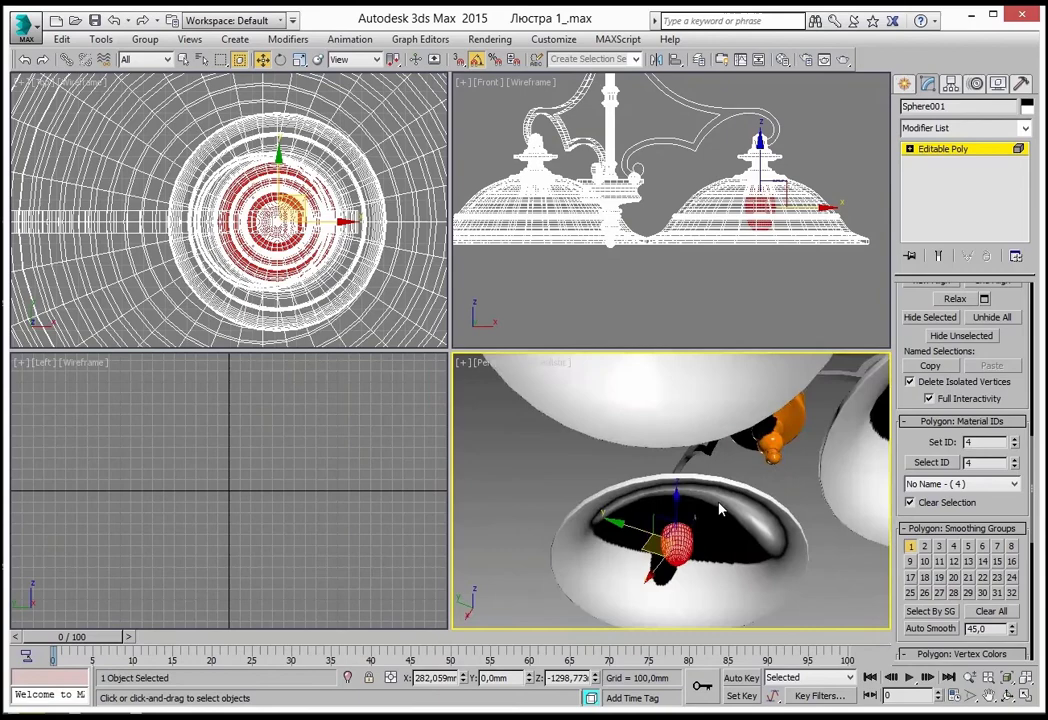
pyautogui.click(561, 472)
pyautogui.moveTo(676, 542)
pyautogui.keyDown('alt'); pyautogui.mouseDown(button='middle')
pyautogui.moveTo(756, 572)
pyautogui.moveTo(858, 400)
pyautogui.mouseUp(button='middle'); pyautogui.keyUp('alt')
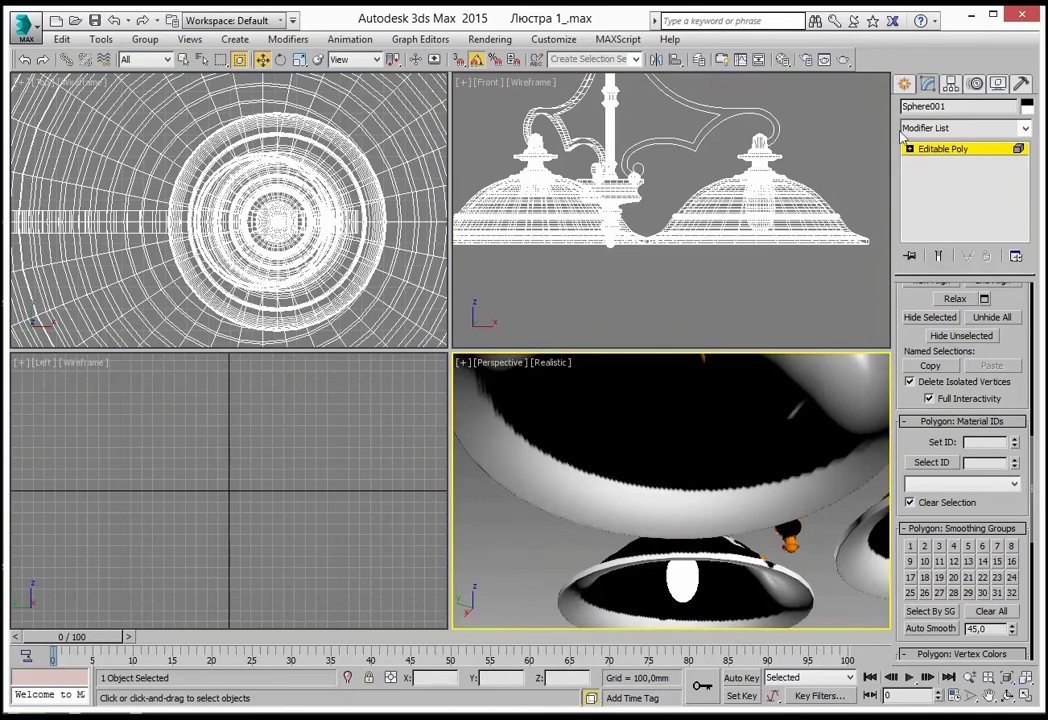
# Exit sub-object level on Sphere001 and zoom and pan the Top view to frame all three shades.
pyautogui.click(940, 150)
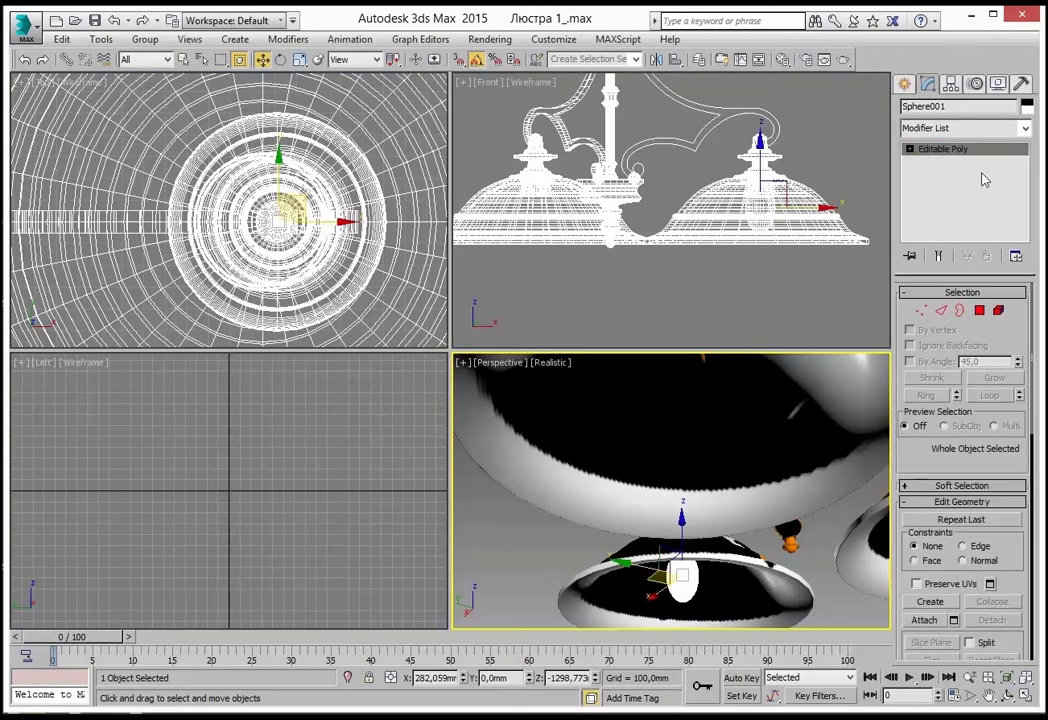
pyautogui.scroll(-1, 405, 237)
pyautogui.scroll(-2, 380, 237)
pyautogui.scroll(-2, 360, 237)
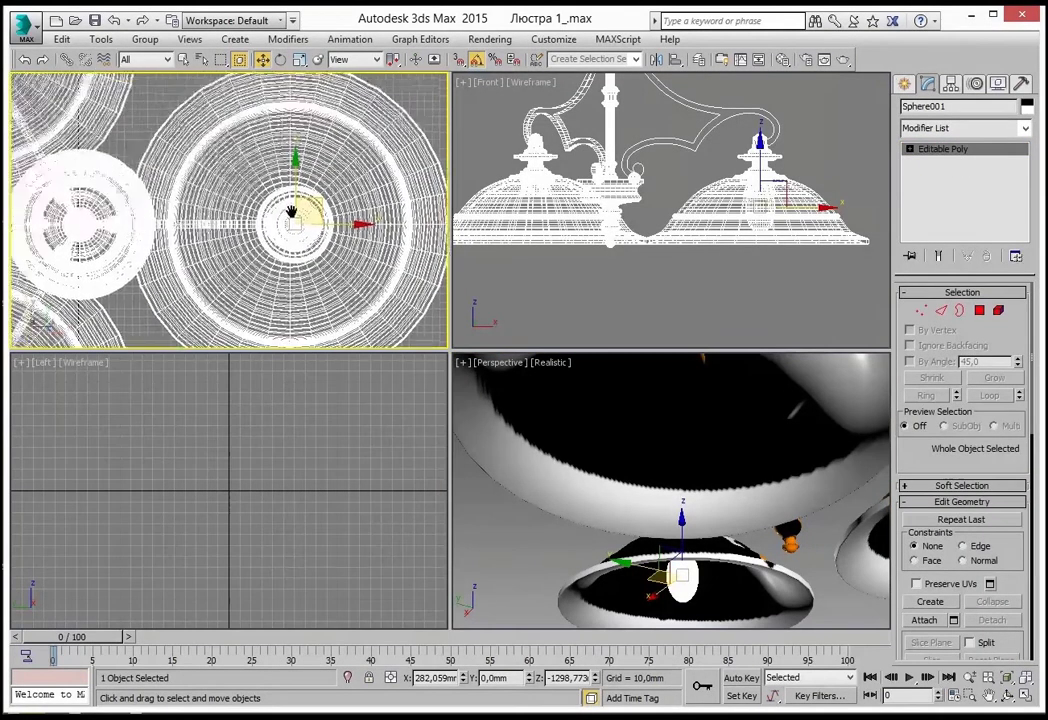
pyautogui.scroll(-2, 346, 237)
pyautogui.scroll(-2, 346, 237)
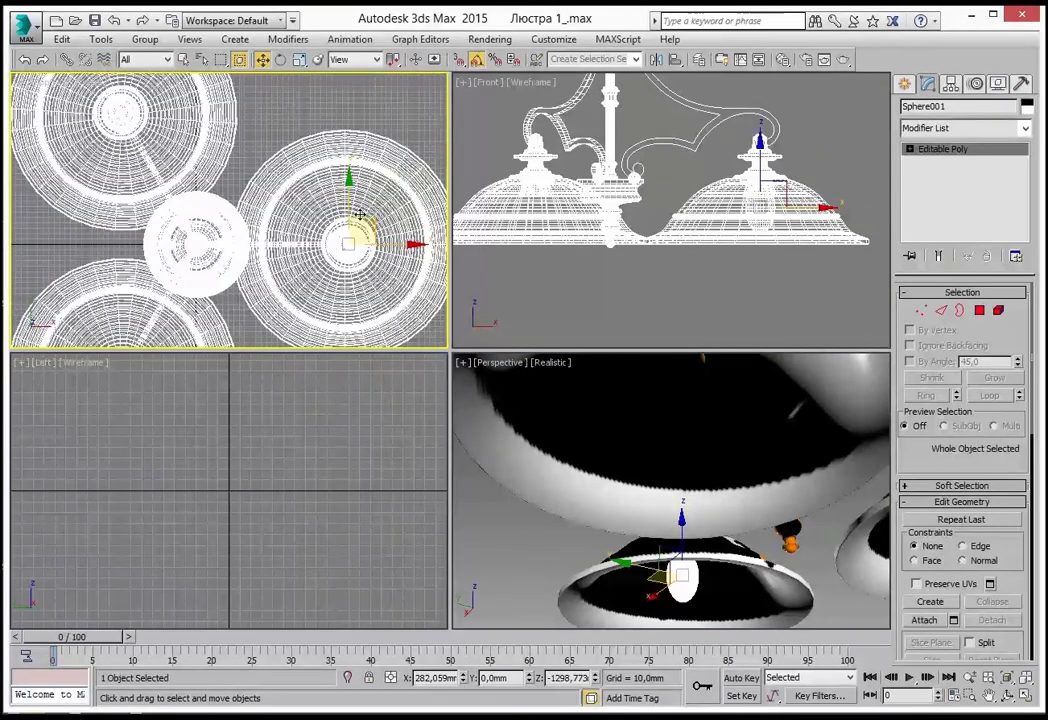
pyautogui.scroll(-2, 350, 216)
pyautogui.scroll(-2, 350, 214)
pyautogui.scroll(-2, 350, 212)
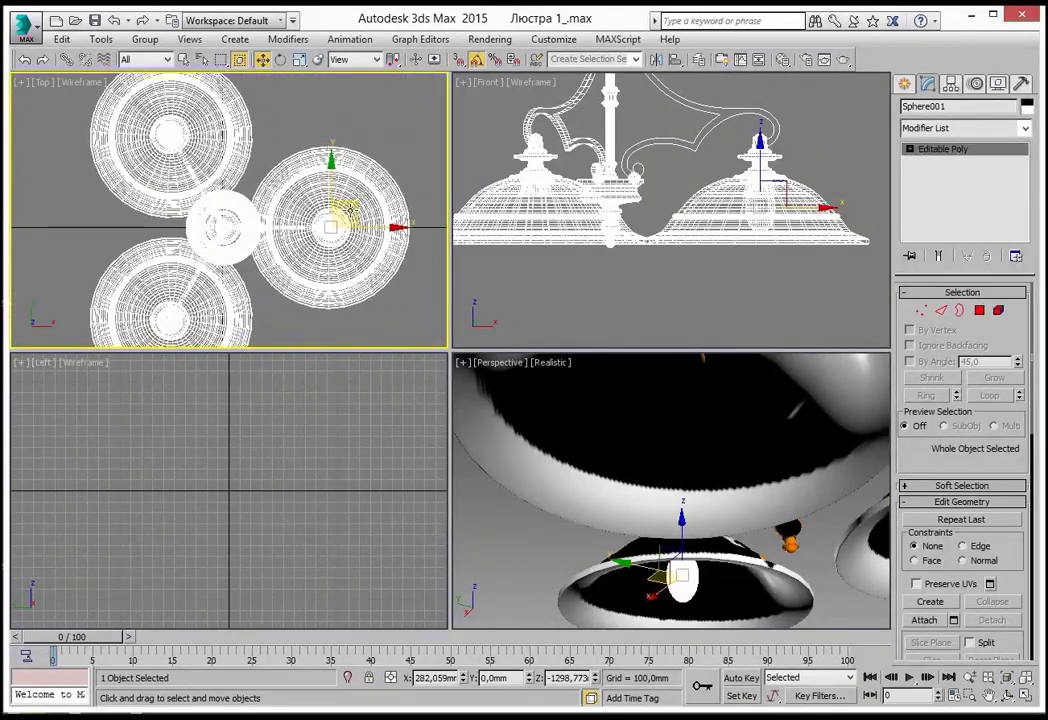
pyautogui.moveTo(236, 180); pyautogui.dragTo(238, 190, button='middle')
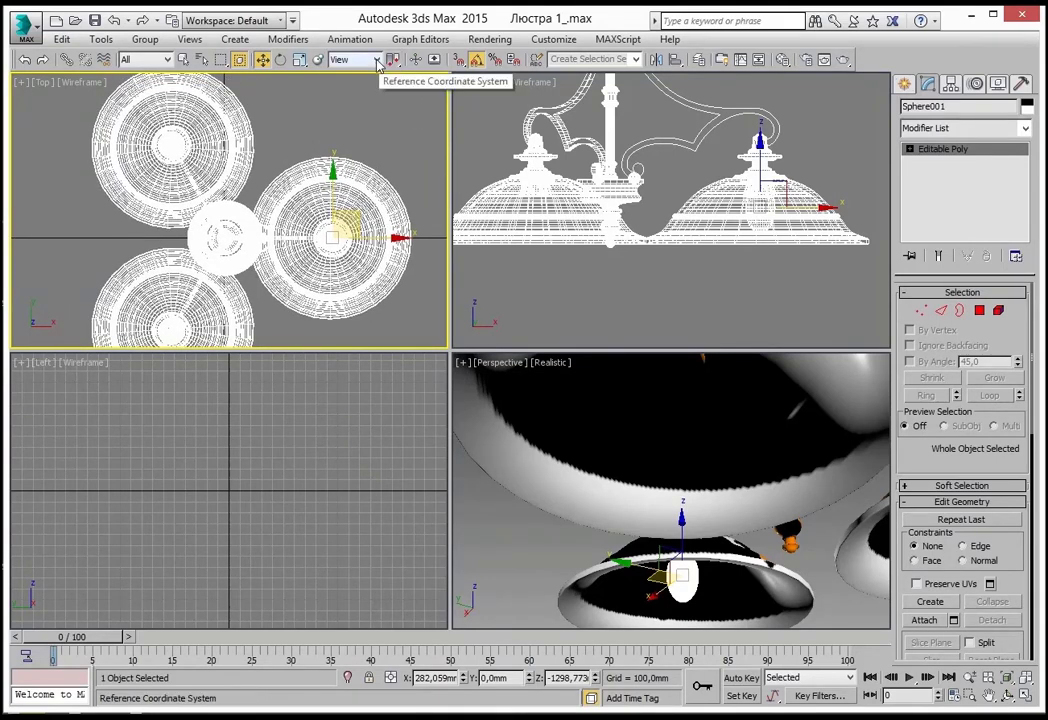
pyautogui.scroll(-1, 345, 165)
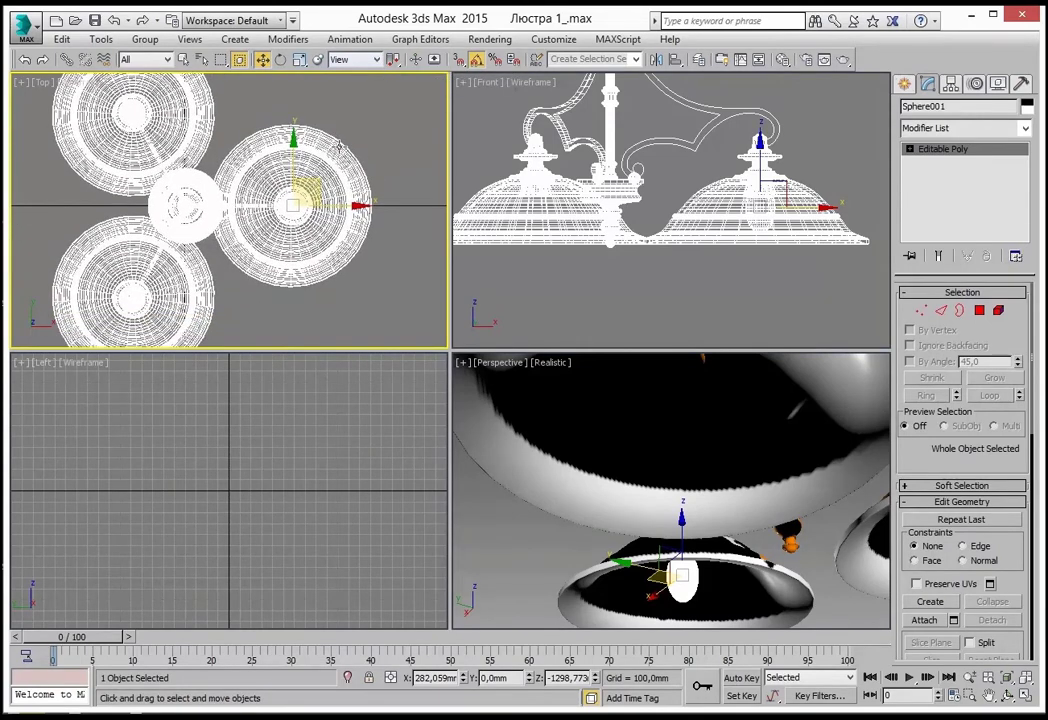
pyautogui.scroll(-2, 345, 165)
pyautogui.scroll(-1, 362, 222)
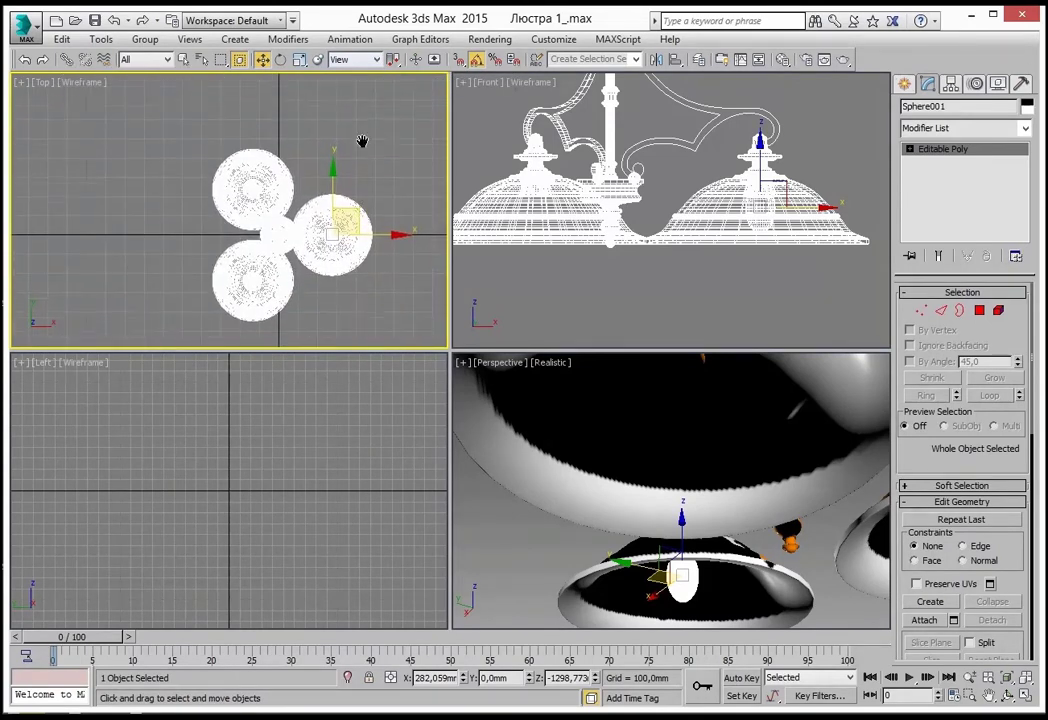
# Switch to Select and Rotate with World coordinates and the Transform Coordinate Center pivot.
pyautogui.moveTo(363, 145); pyautogui.dragTo(365, 140, button='middle')
pyautogui.click(376, 61)
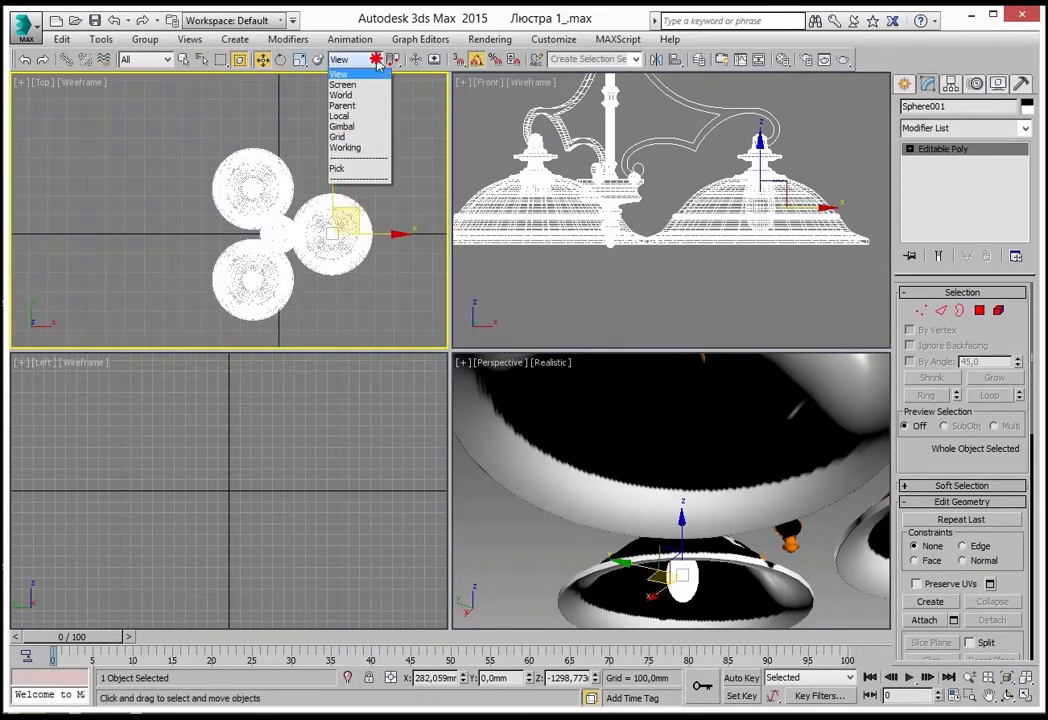
pyautogui.click(341, 95)
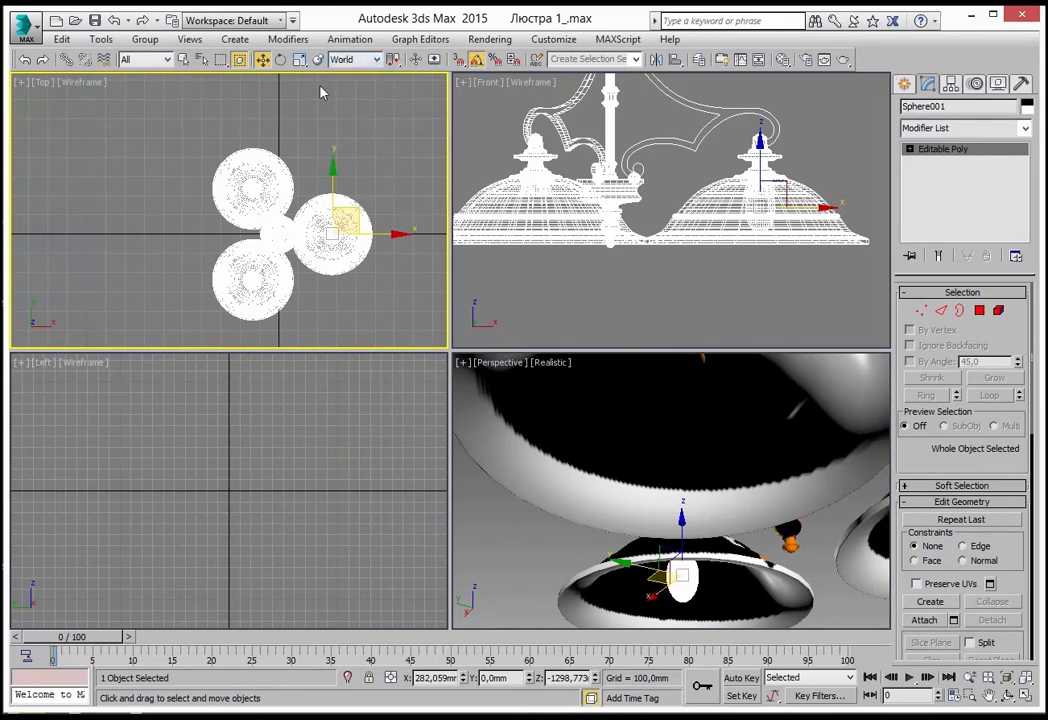
pyautogui.click(281, 59)
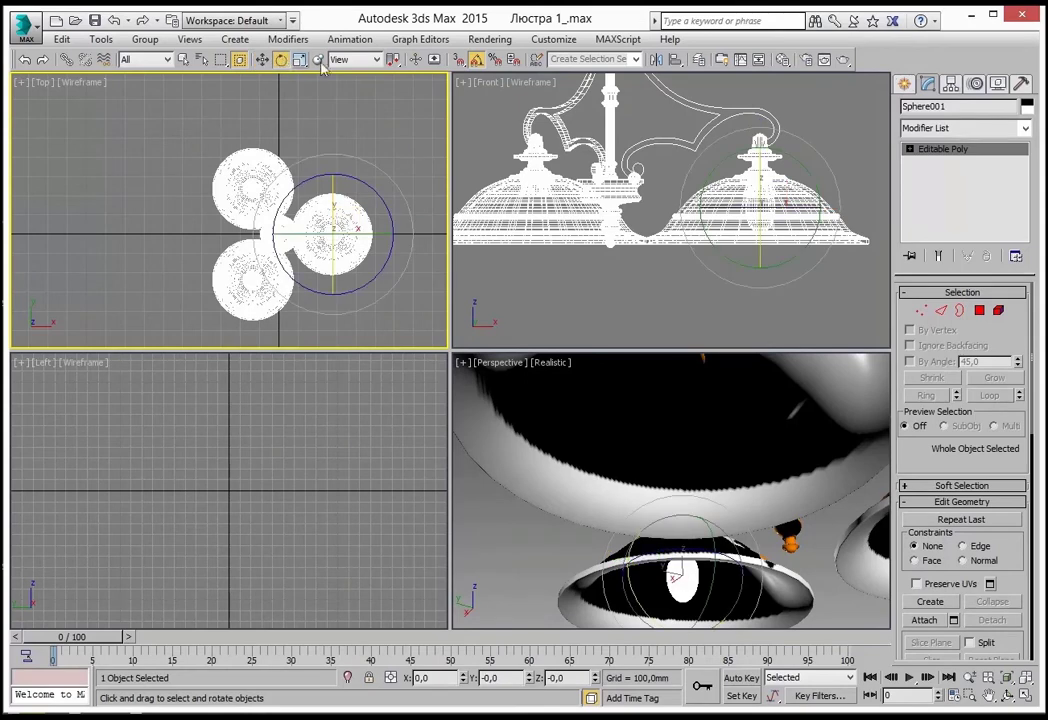
pyautogui.click(377, 60)
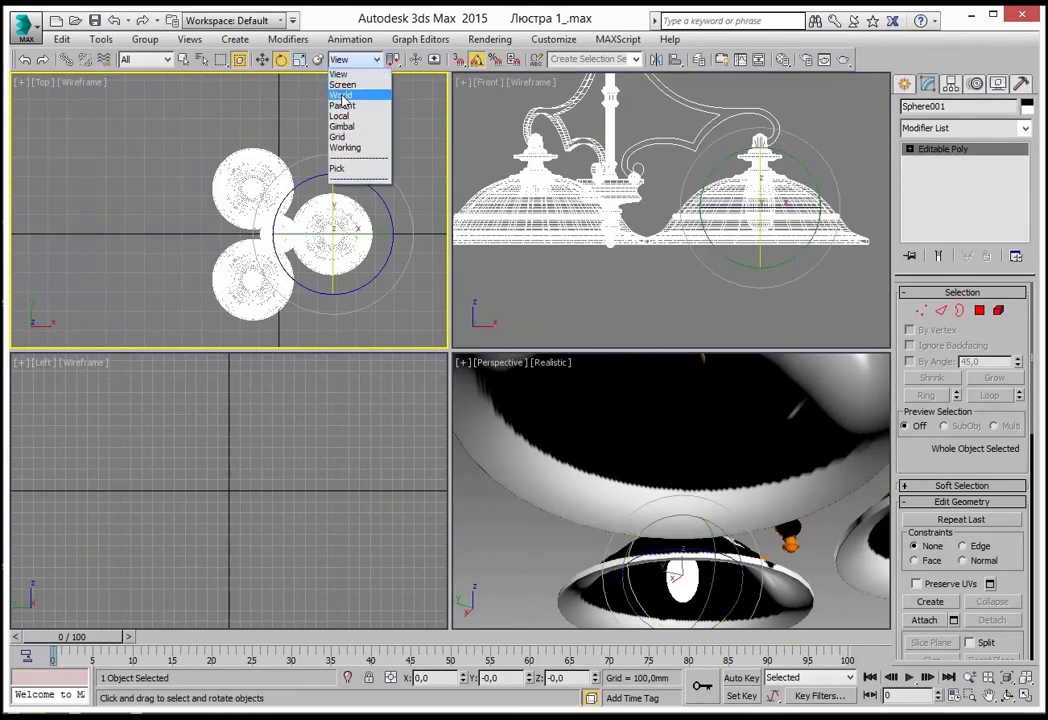
pyautogui.click(341, 95)
pyautogui.moveTo(394, 62); pyautogui.dragTo(392, 116)
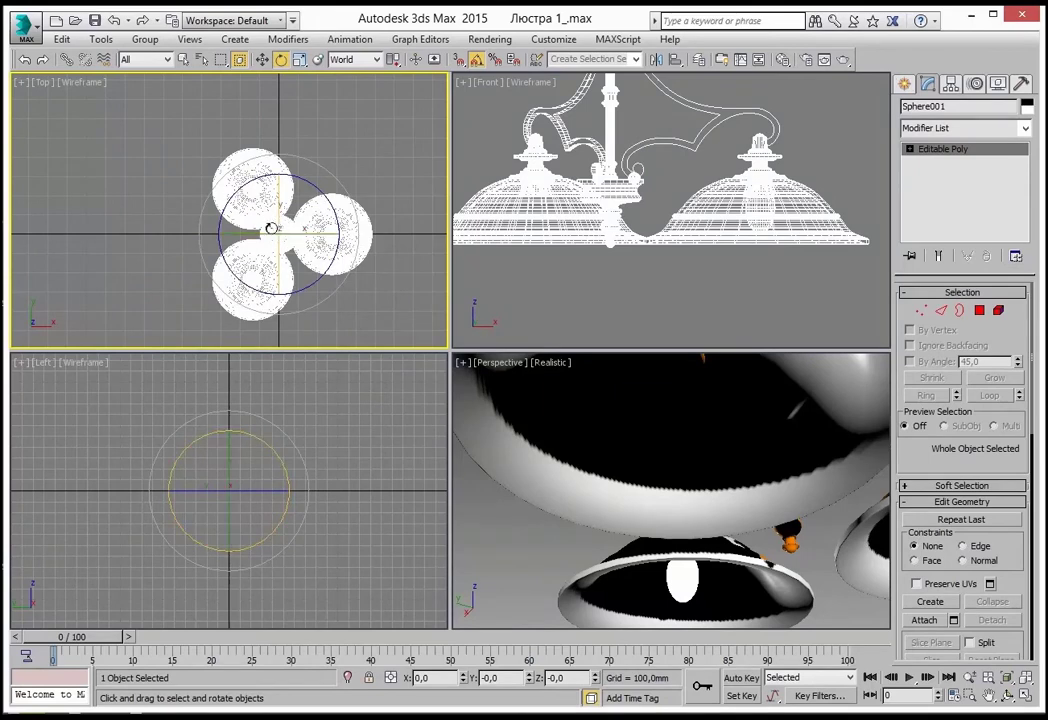
# Set the angle snap increment to 12 in the snap settings.
pyautogui.rightClick(476, 59)
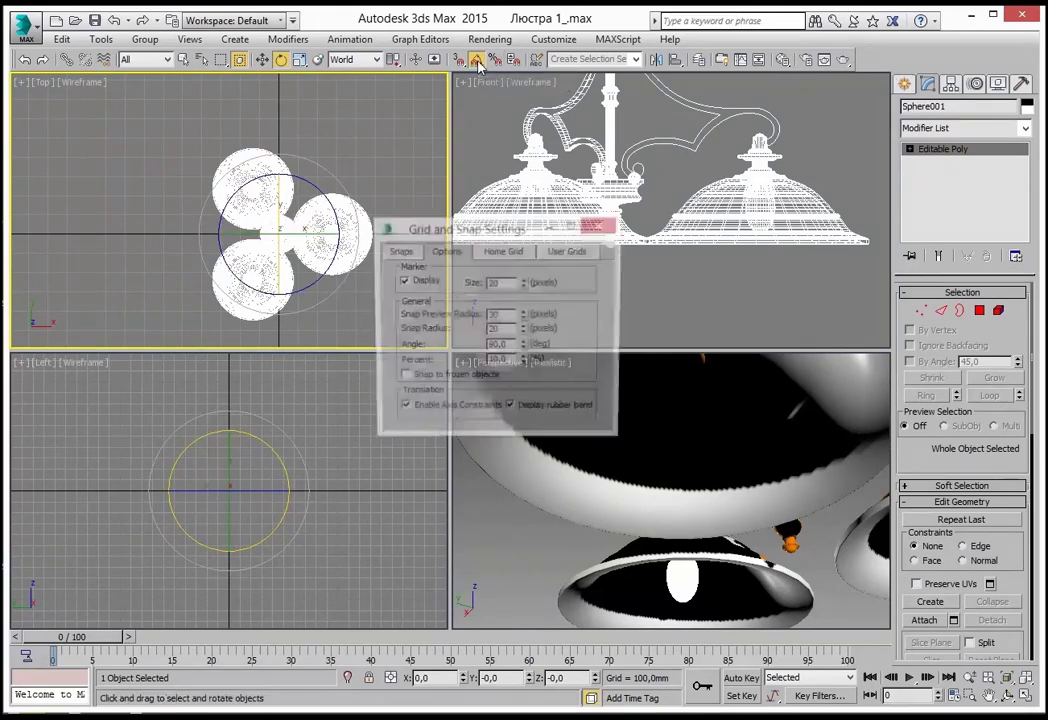
pyautogui.doubleClick(500, 345)
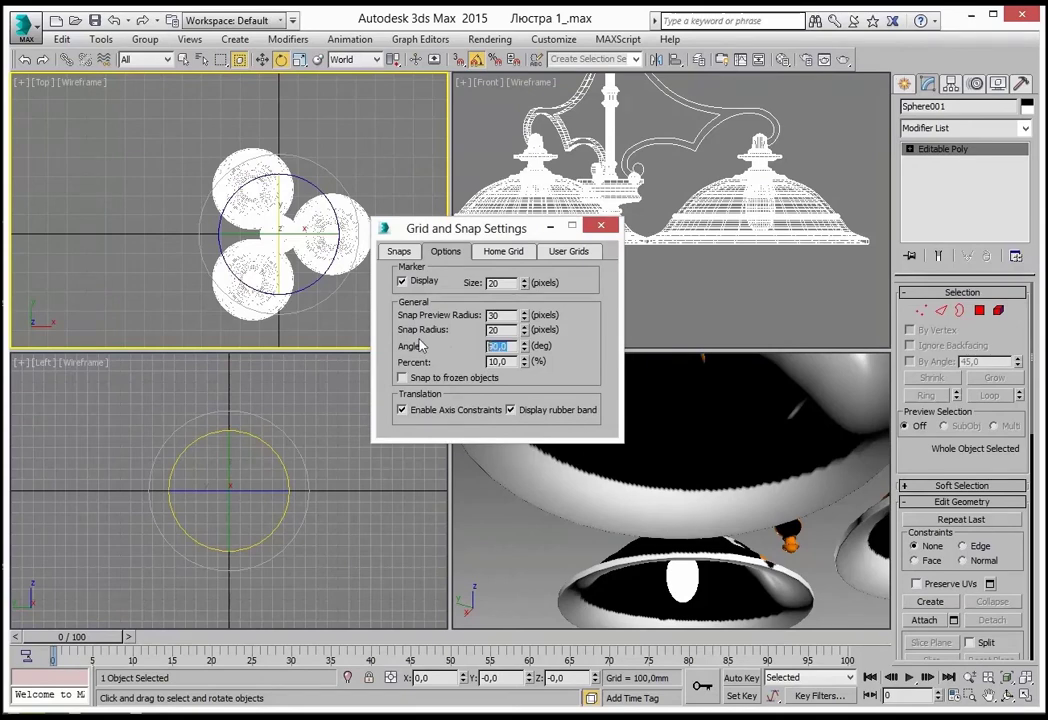
pyautogui.write('12')
pyautogui.click(602, 226)
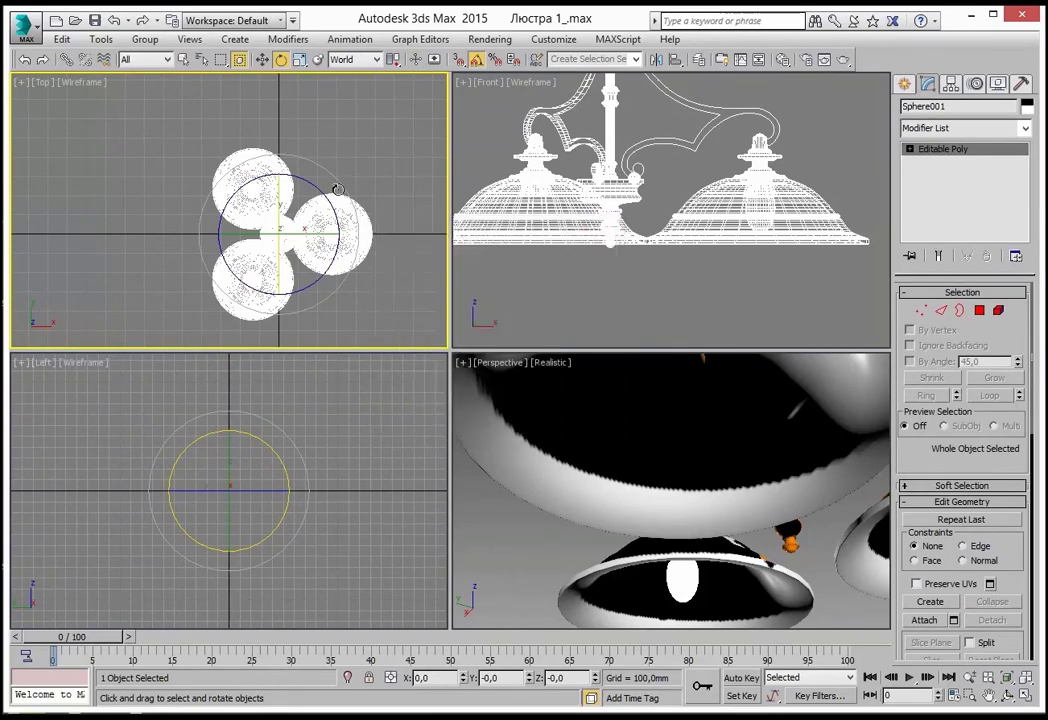
pyautogui.click(315, 189)
# Shift-rotate the bulb 120° around the centre to make 2 copies, Sphere002 and Sphere003.
pyautogui.moveTo(315, 189); pyautogui.dragTo(321, 196)
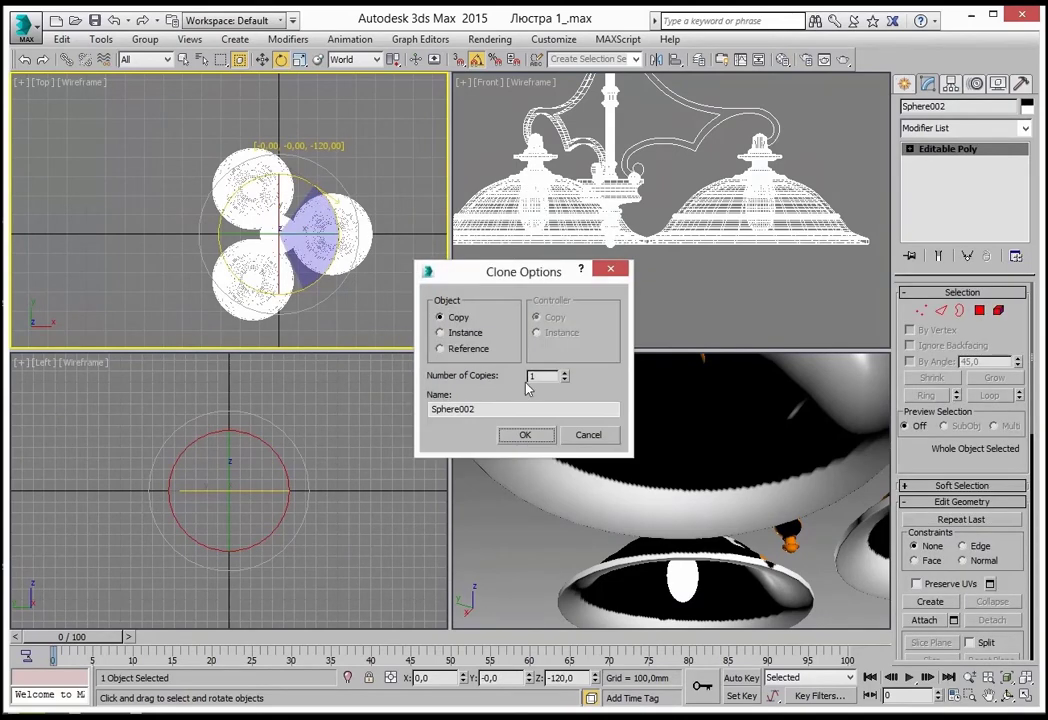
pyautogui.doubleClick(537, 376)
pyautogui.write('2')
pyautogui.click(524, 437)
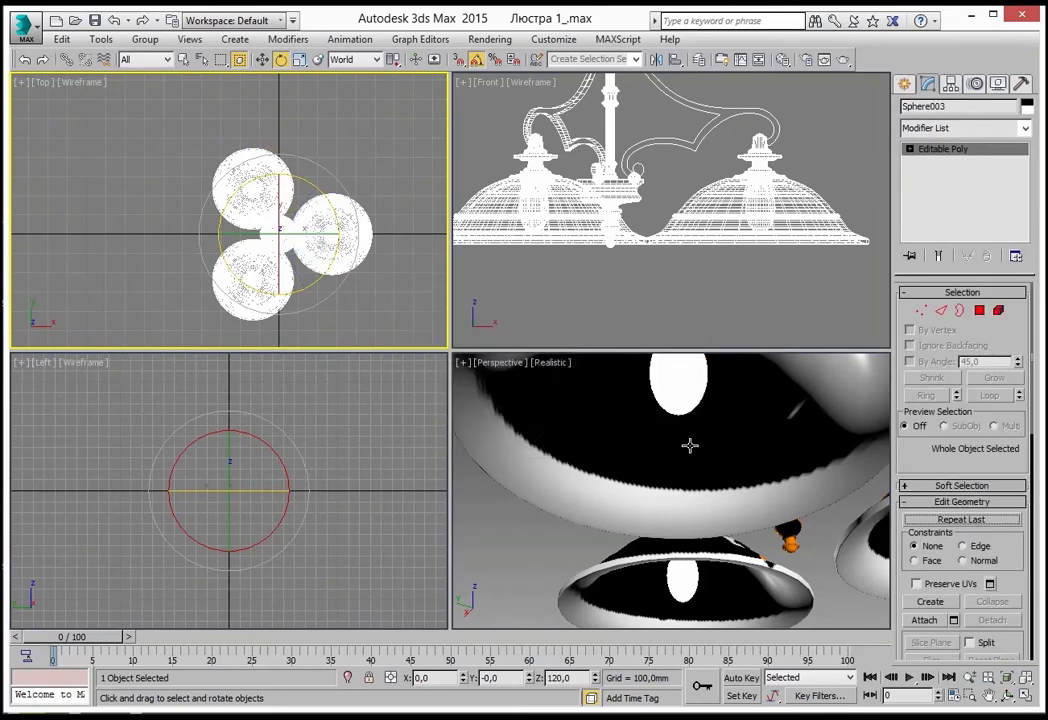
pyautogui.moveTo(790, 464)
pyautogui.mouseDown(button='middle')
pyautogui.moveTo(685, 452)
pyautogui.moveTo(730, 400)
pyautogui.moveTo(730, 372)
pyautogui.mouseUp(button='middle')
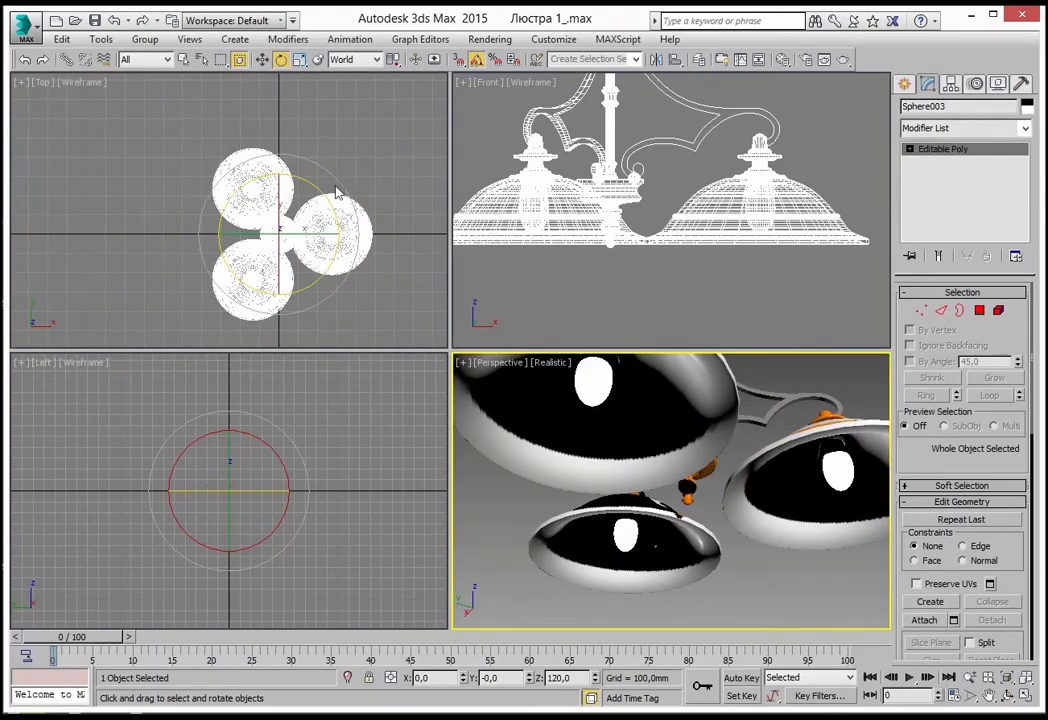
# Select the Line001 chandelier body, toggle Attach then exit with W, and orbit to a side view.
pyautogui.moveTo(340, 198); pyautogui.dragTo(340, 176, button='middle')
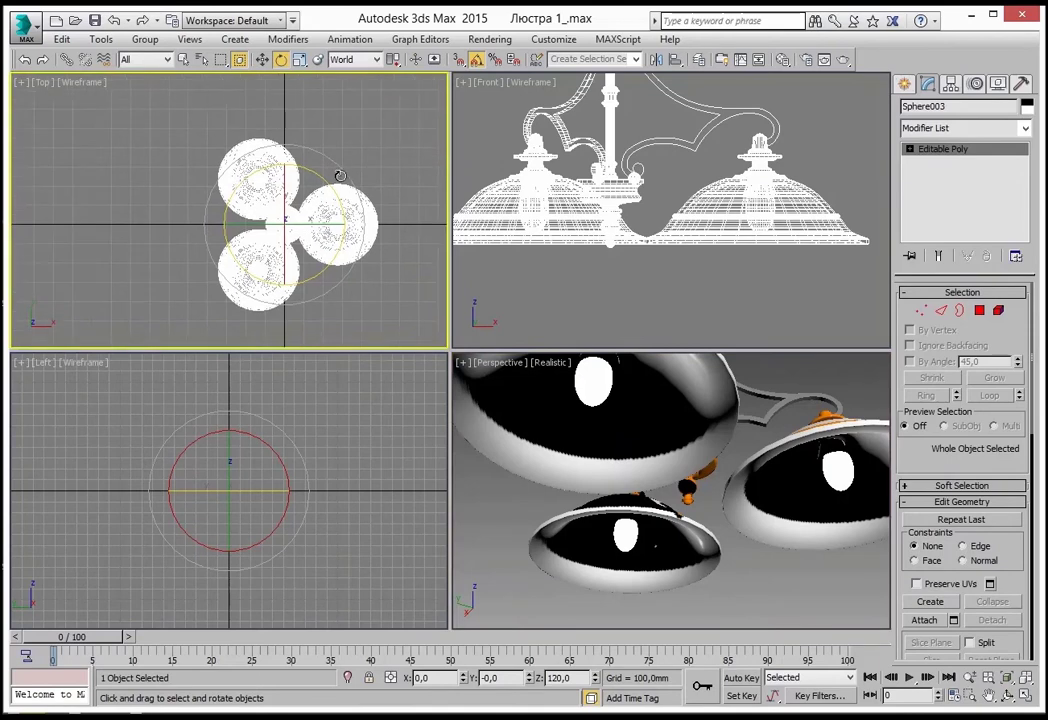
pyautogui.click(731, 380)
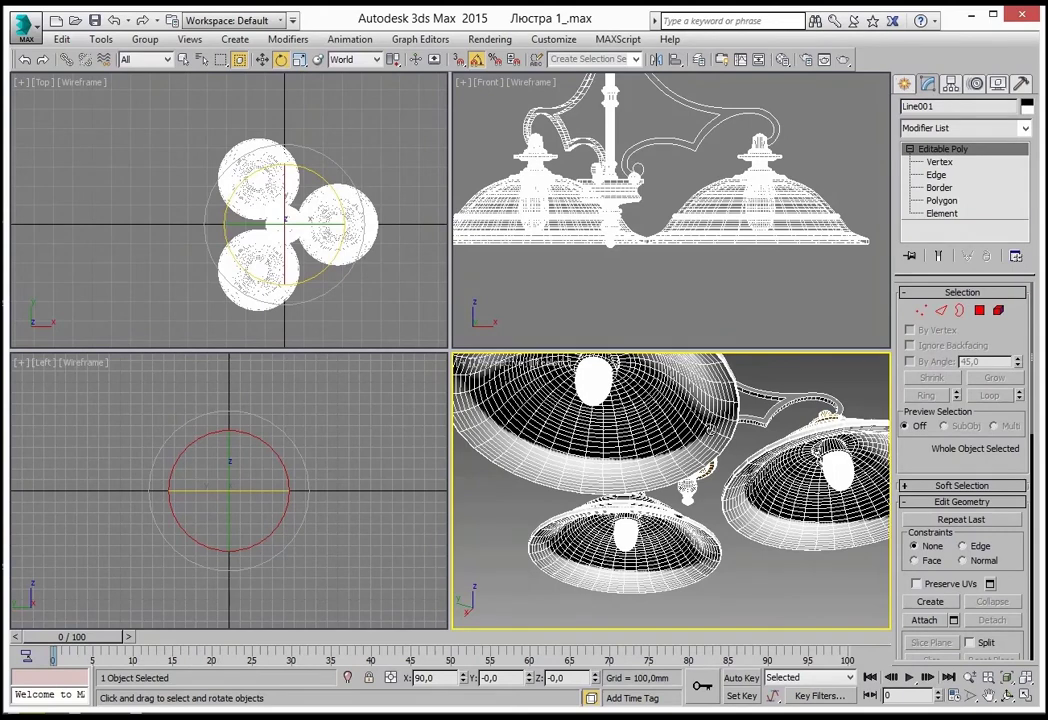
pyautogui.click(925, 619)
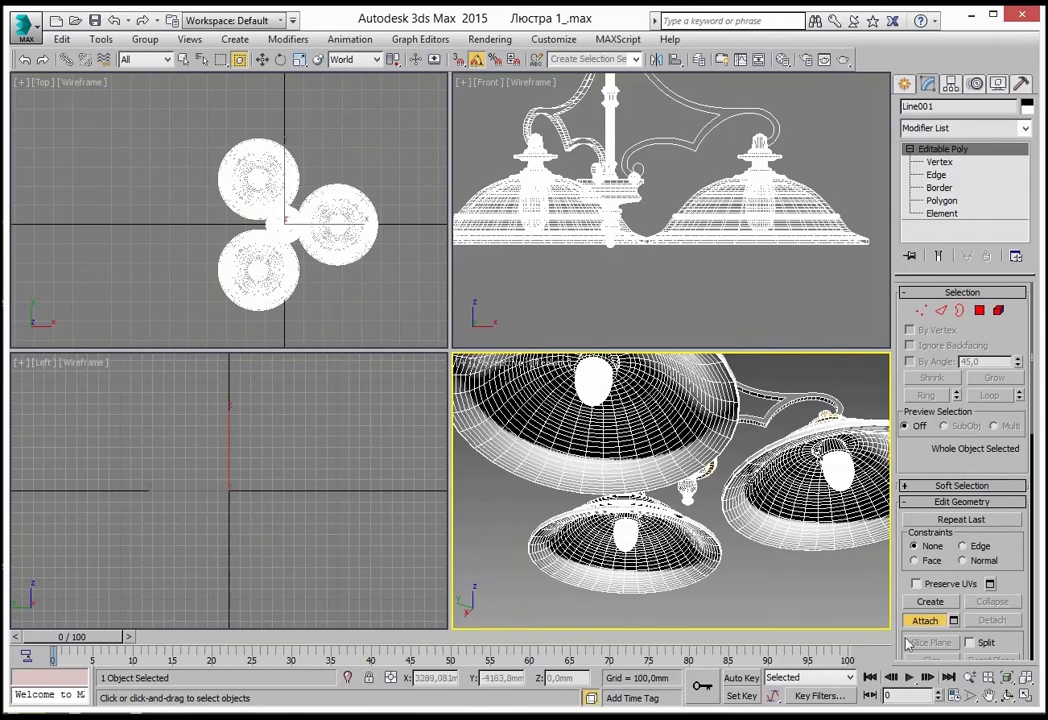
pyautogui.press('w')
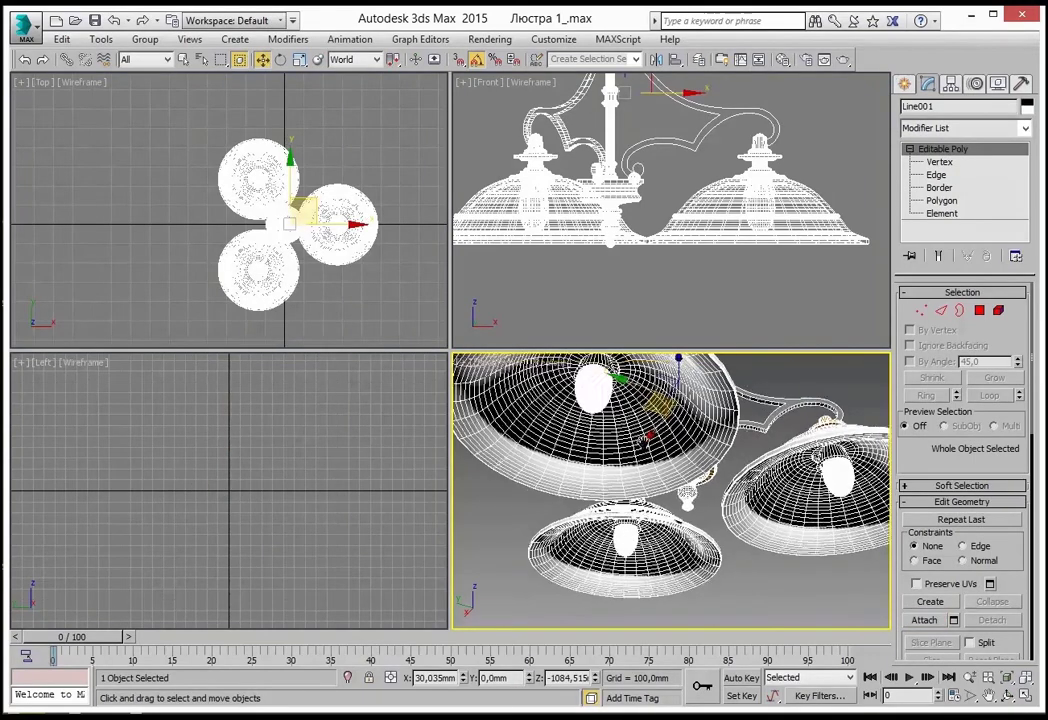
pyautogui.moveTo(680, 480)
pyautogui.keyDown('alt'); pyautogui.mouseDown(button='middle')
pyautogui.moveTo(723, 500)
pyautogui.moveTo(810, 495)
pyautogui.moveTo(800, 492)
pyautogui.mouseUp(button='middle'); pyautogui.keyUp('alt')
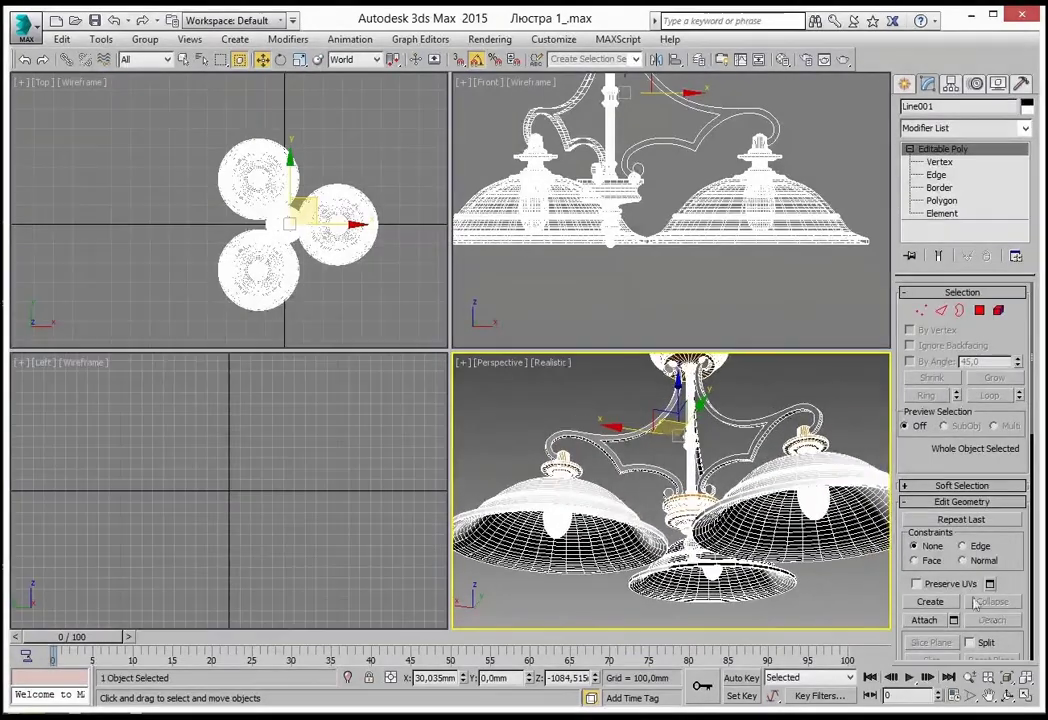
# Maximize the Perspective view, orbit to look from slightly below, and render the chandelier.
pyautogui.click(1027, 697)
pyautogui.scroll(-3, 683, 381)
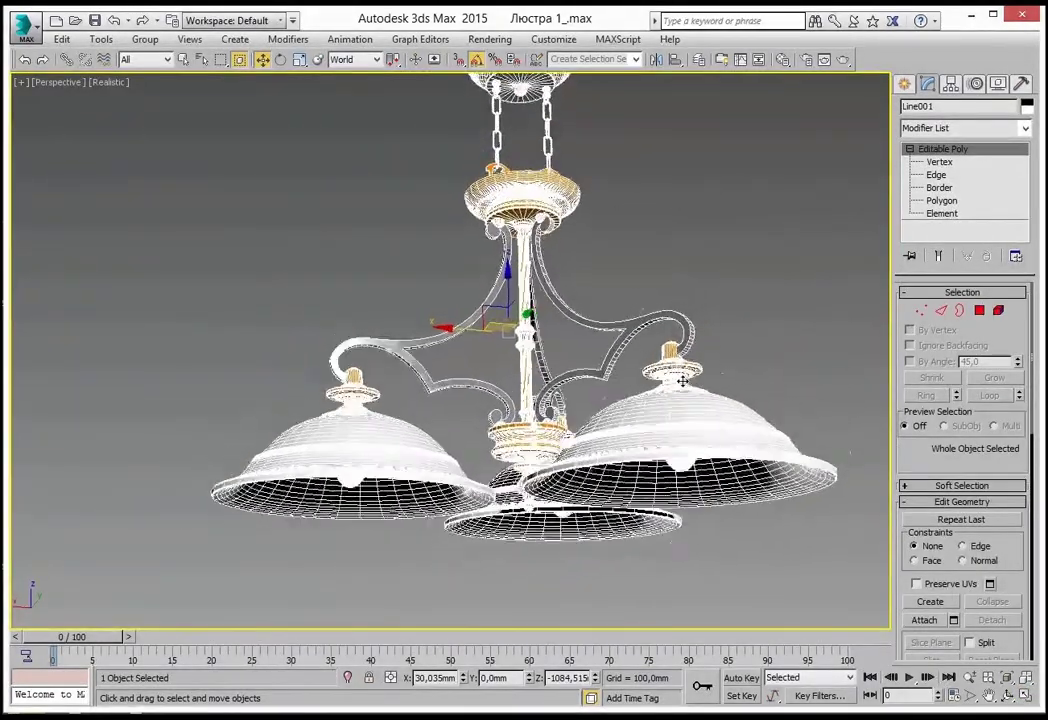
pyautogui.moveTo(683, 381)
pyautogui.keyDown('alt'); pyautogui.mouseDown(button='middle')
pyautogui.moveTo(683, 362)
pyautogui.moveTo(716, 346)
pyautogui.mouseUp(button='middle'); pyautogui.keyUp('alt')
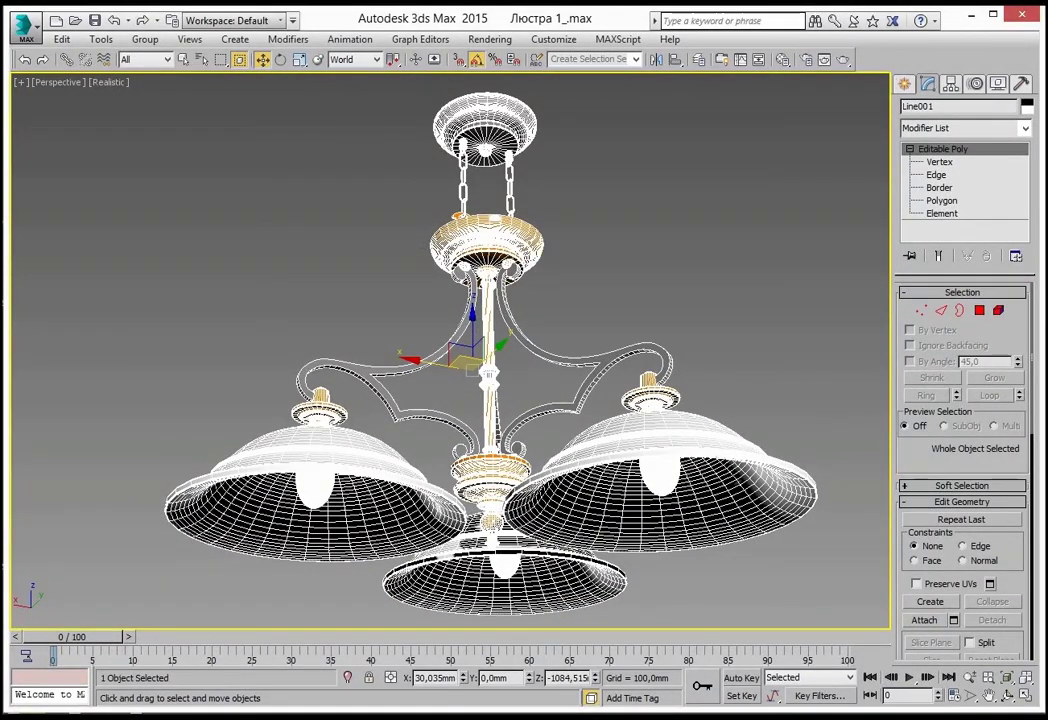
pyautogui.press('q')
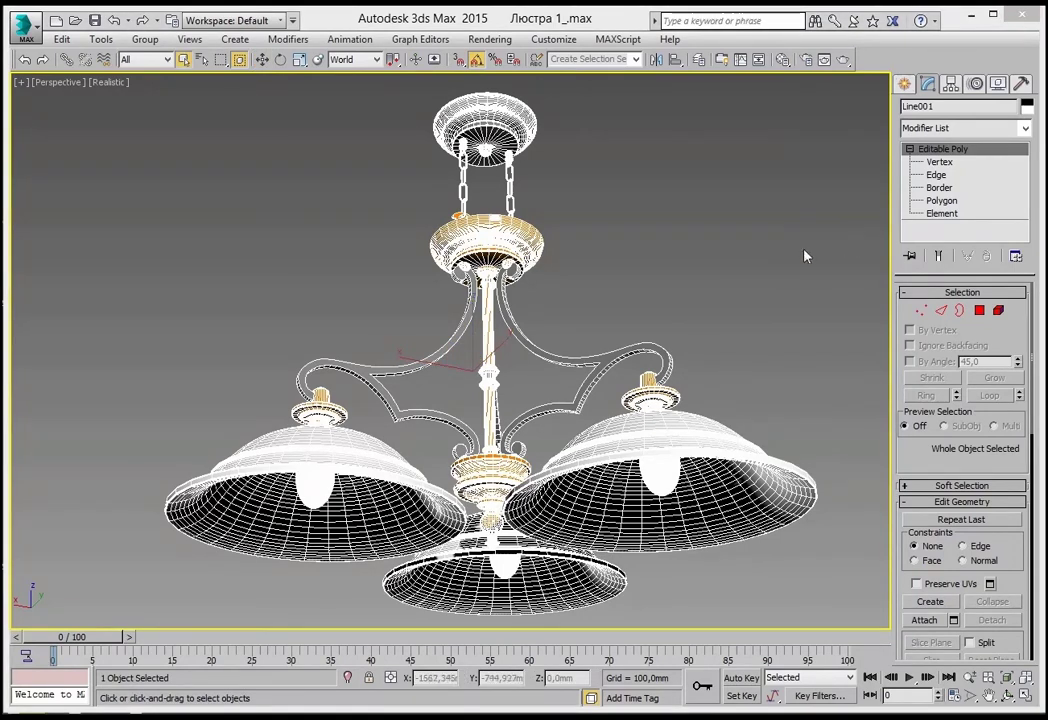
pyautogui.click(845, 61)
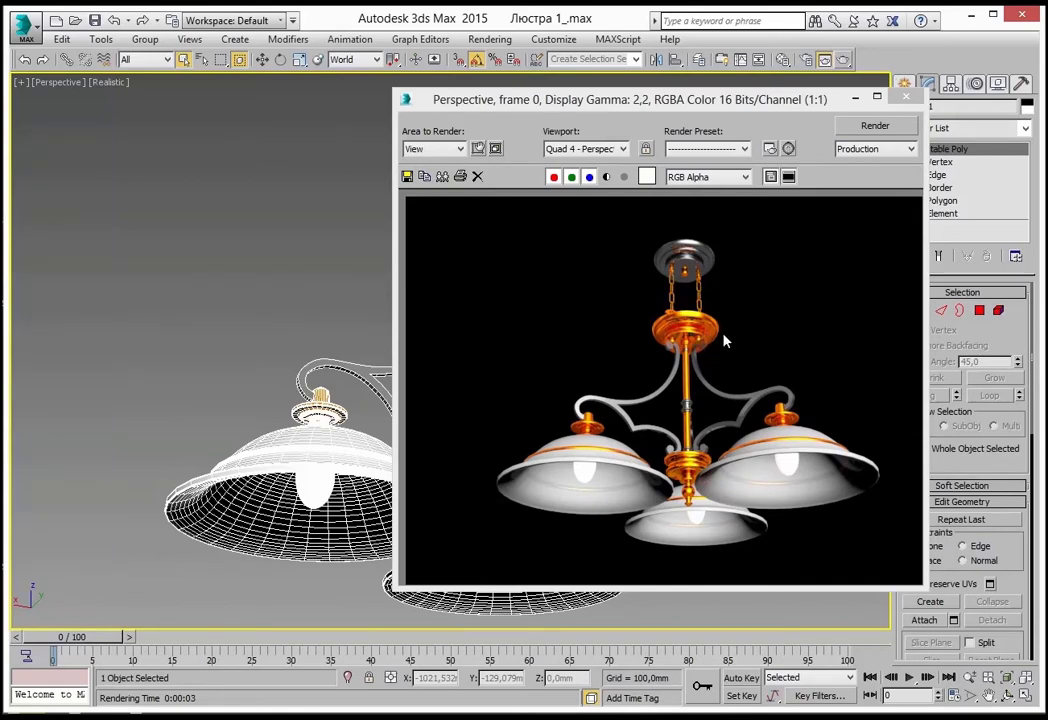
pyautogui.click(908, 100)
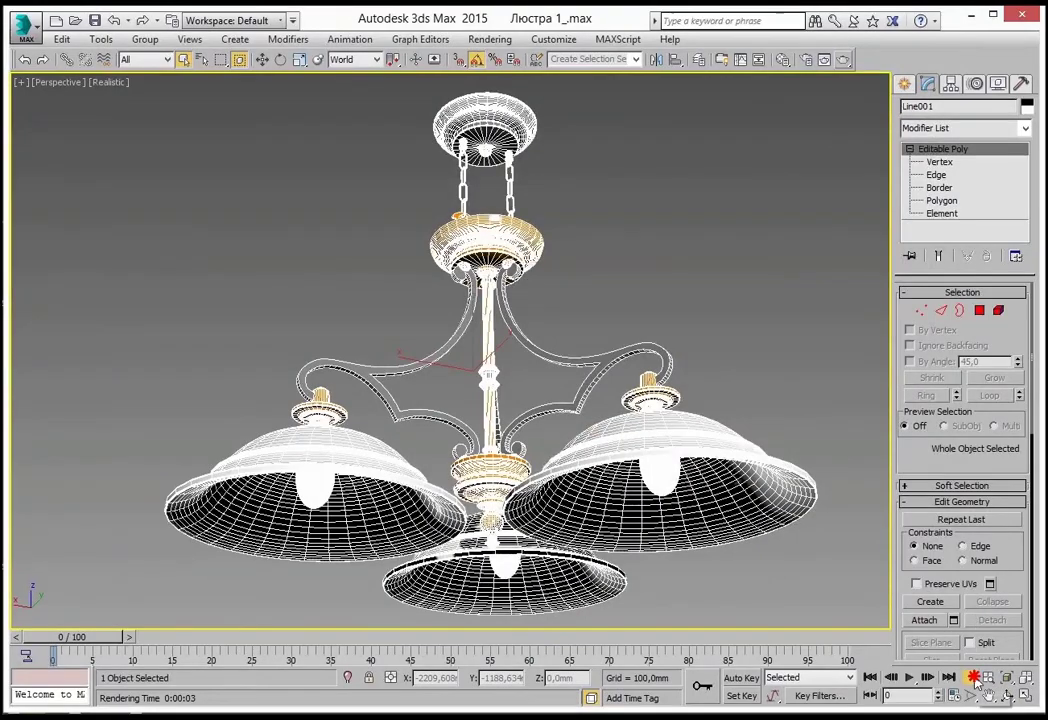
pyautogui.scroll(3, 521, 247)
pyautogui.scroll(3, 530, 246)
pyautogui.scroll(3, 540, 245)
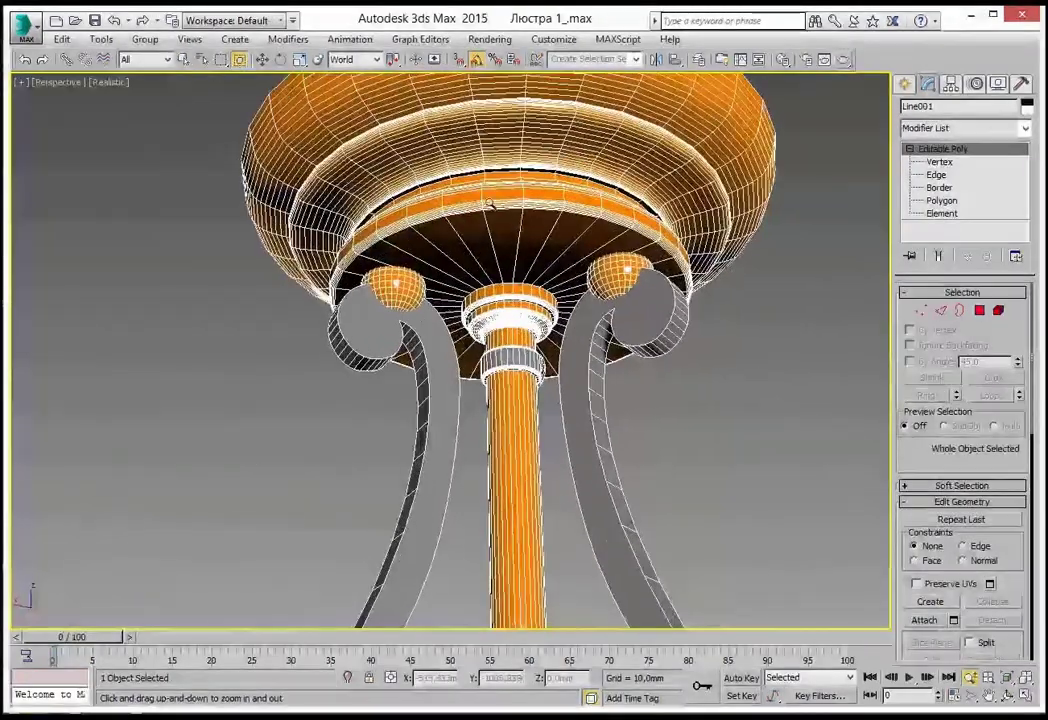
pyautogui.scroll(2, 551, 244)
pyautogui.moveTo(551, 244); pyautogui.dragTo(553, 320, button='middle')
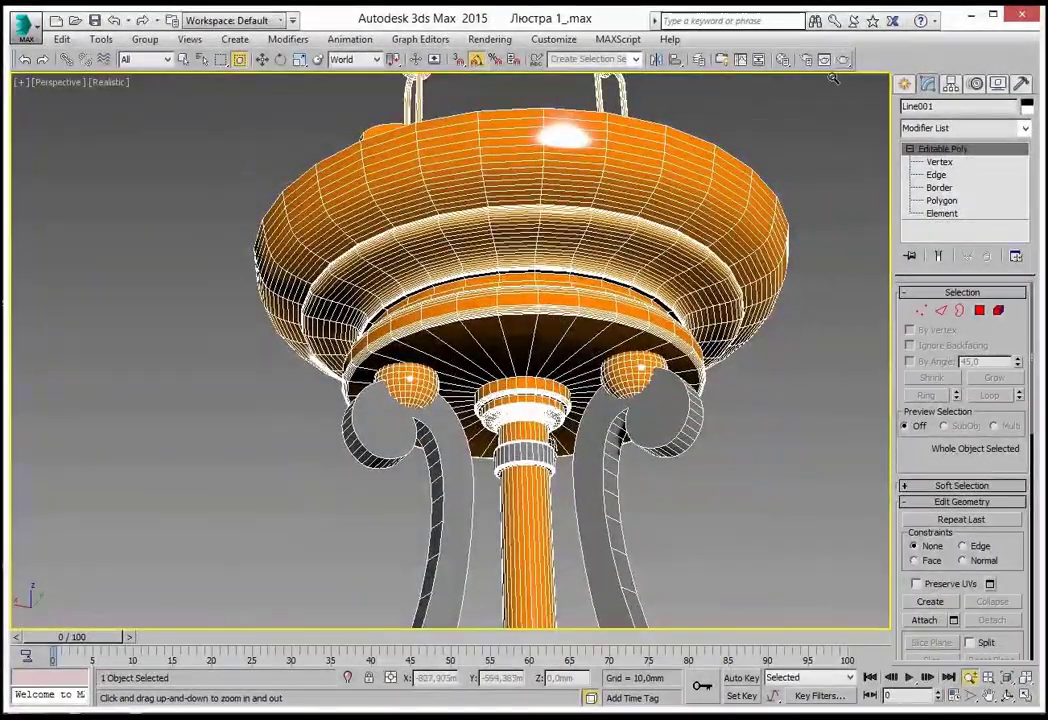
pyautogui.click(845, 62)
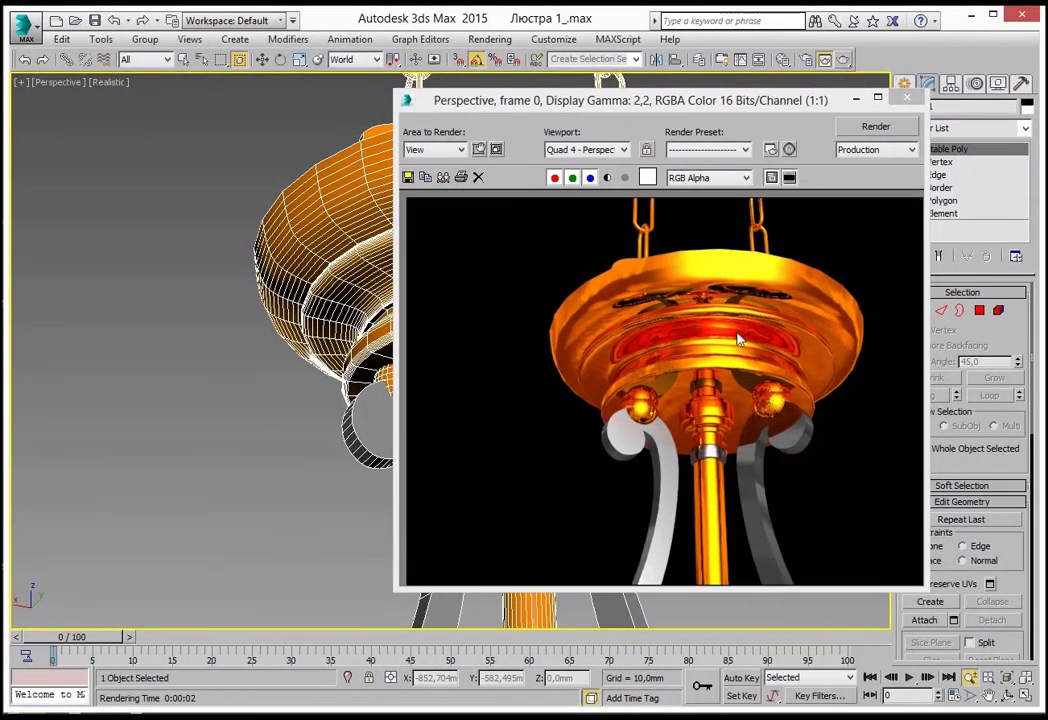
pyautogui.click(907, 100)
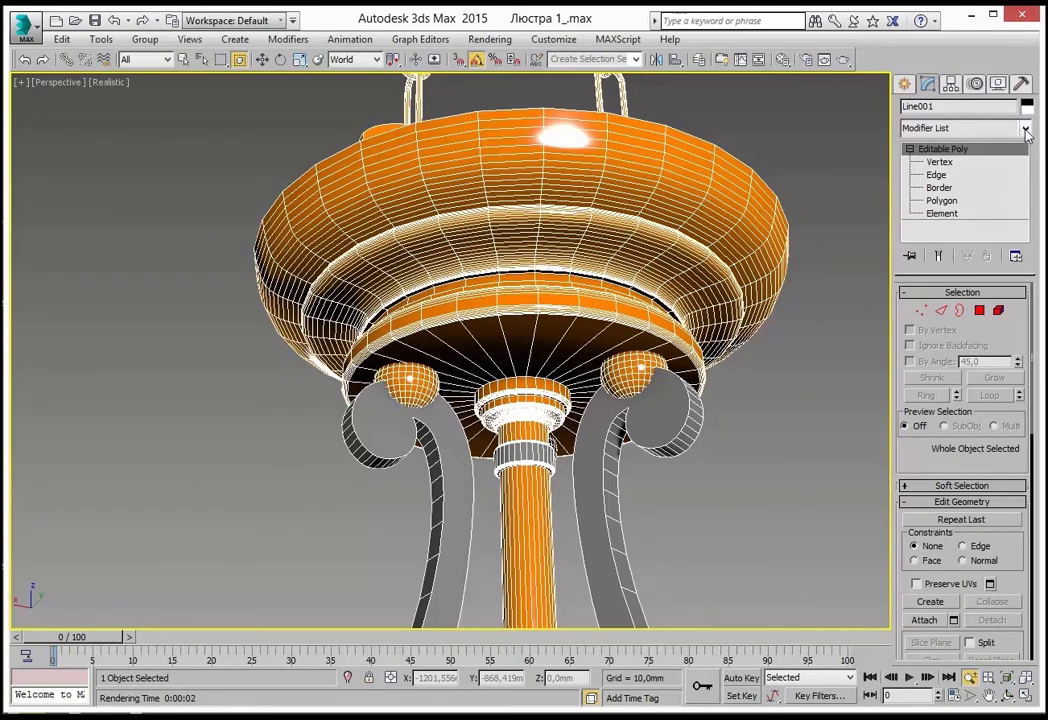
# Add a Spherical UVW Map modifier to Line001 with U and V tiling of 10.
pyautogui.click(1025, 135)
pyautogui.moveTo(1027, 160); pyautogui.dragTo(1029, 526)
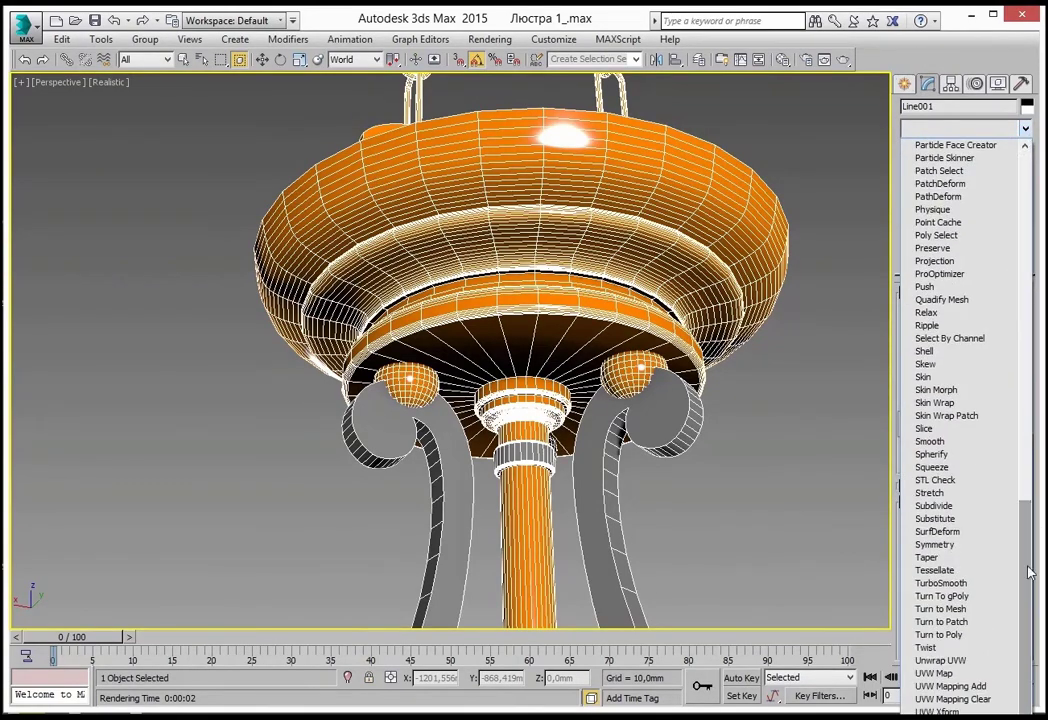
pyautogui.click(940, 673)
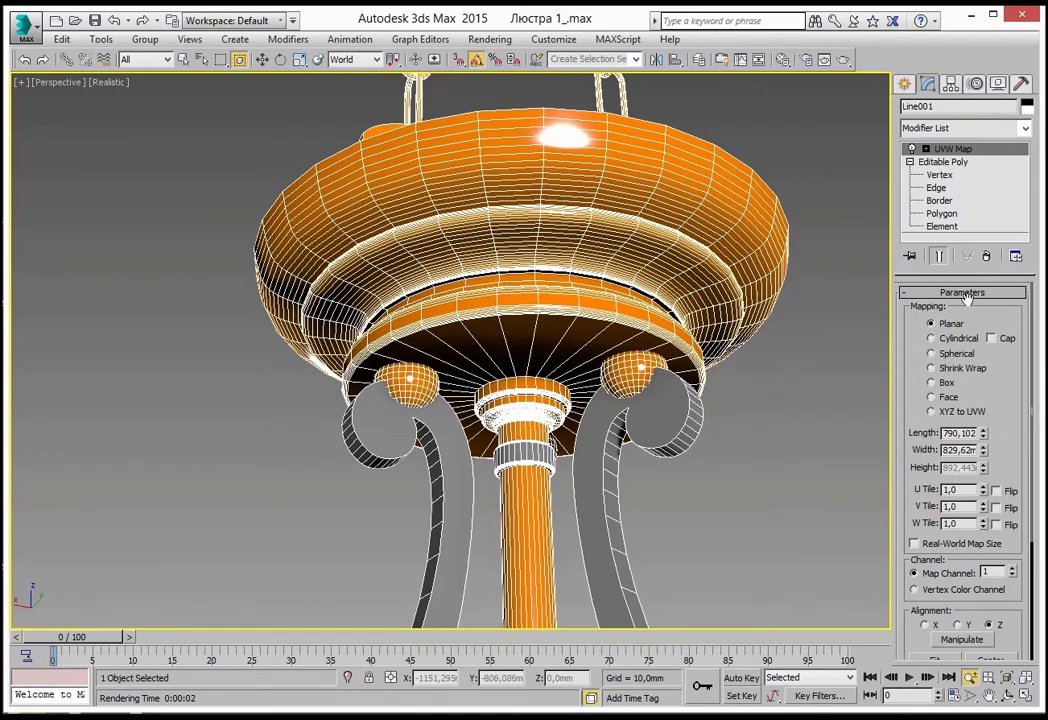
pyautogui.click(932, 356)
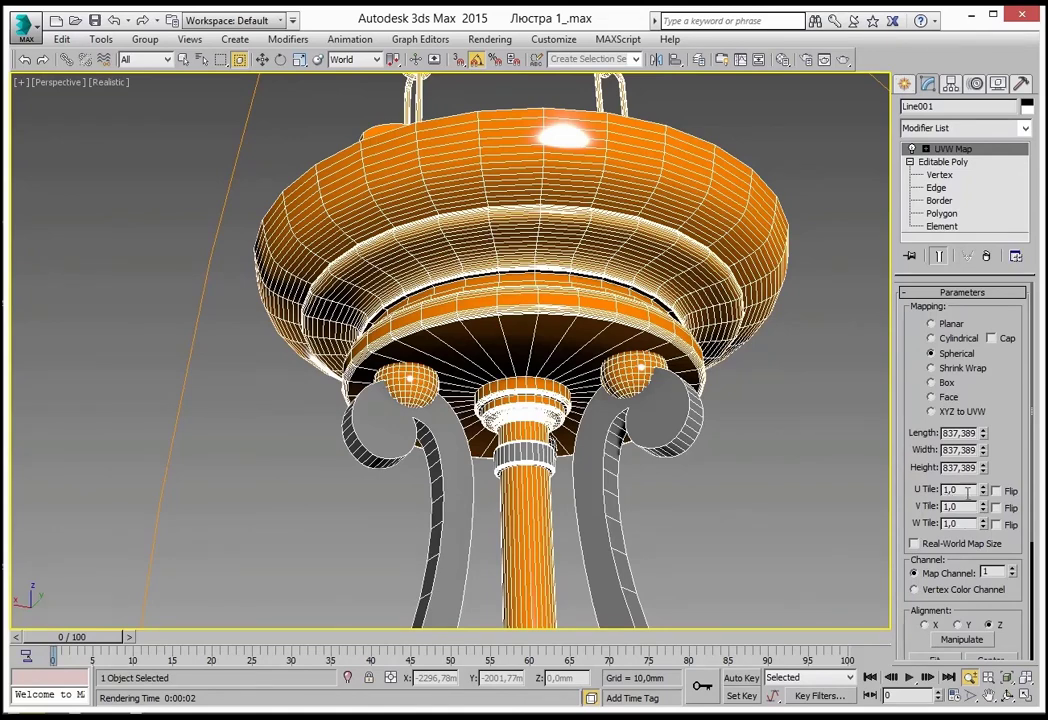
pyautogui.doubleClick(969, 490)
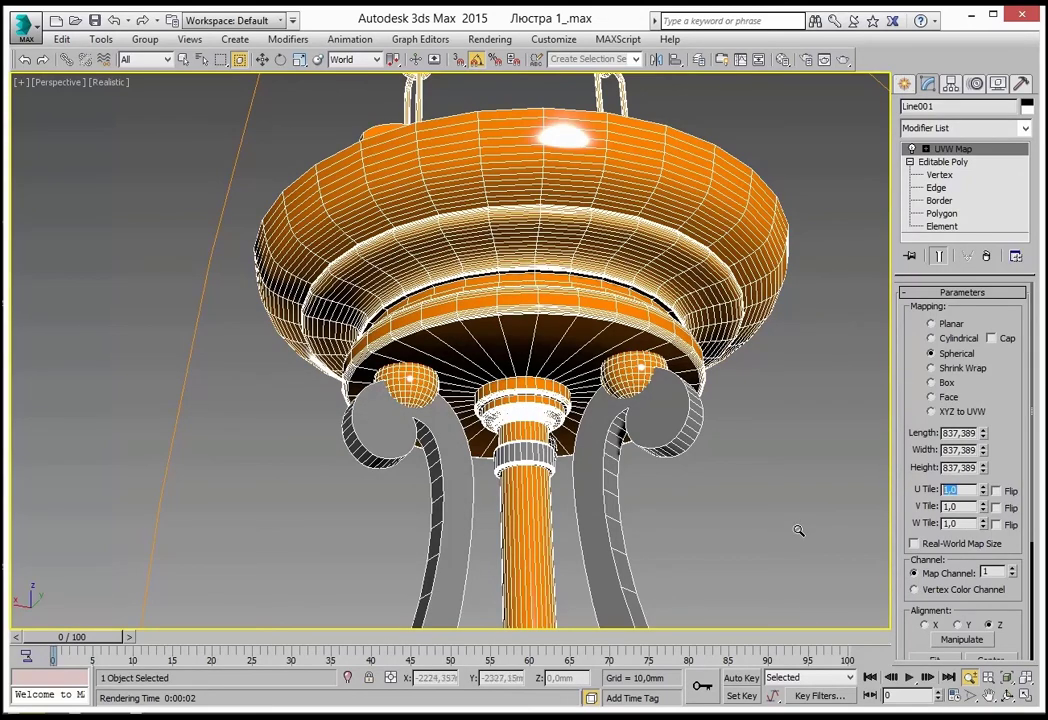
pyautogui.write('10')
pyautogui.doubleClick(973, 506)
pyautogui.write('1')
pyautogui.write('0')
pyautogui.doubleClick(960, 522)
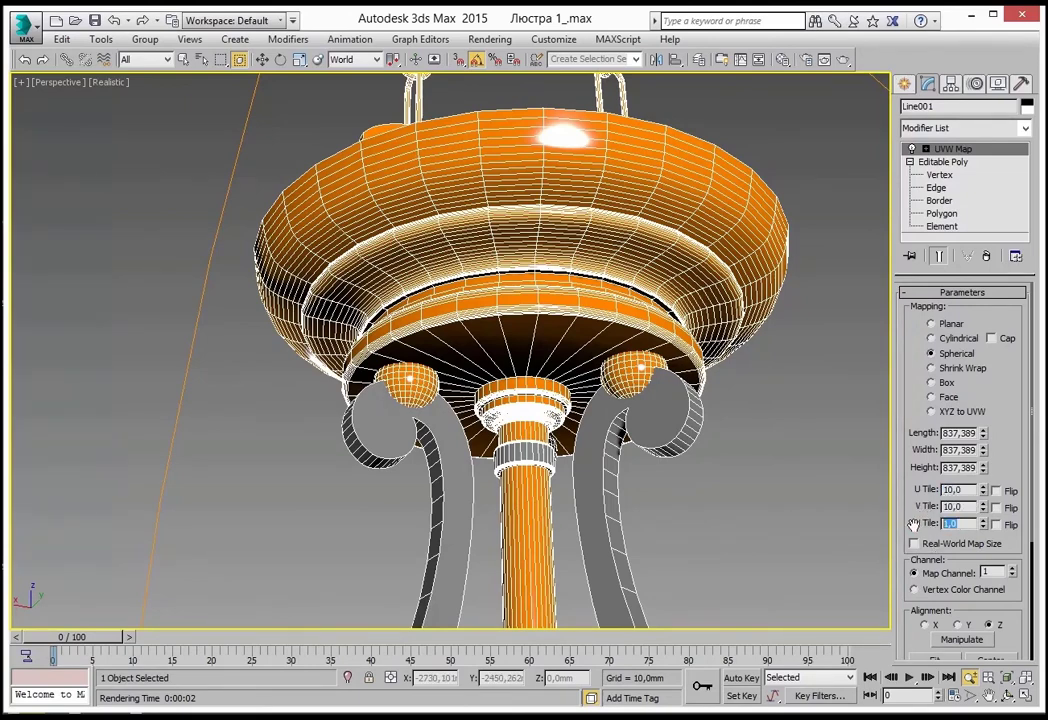
pyautogui.write('1')
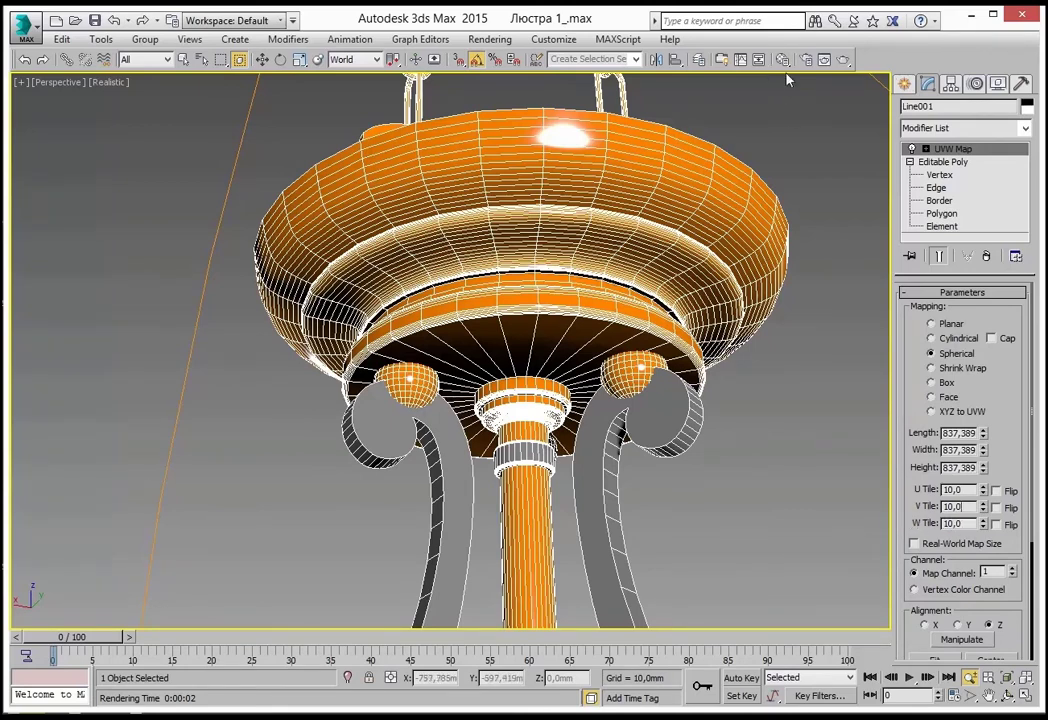
# Render to check the mapping, then open the Люстра material in the Material Editor.
pyautogui.click(845, 61)
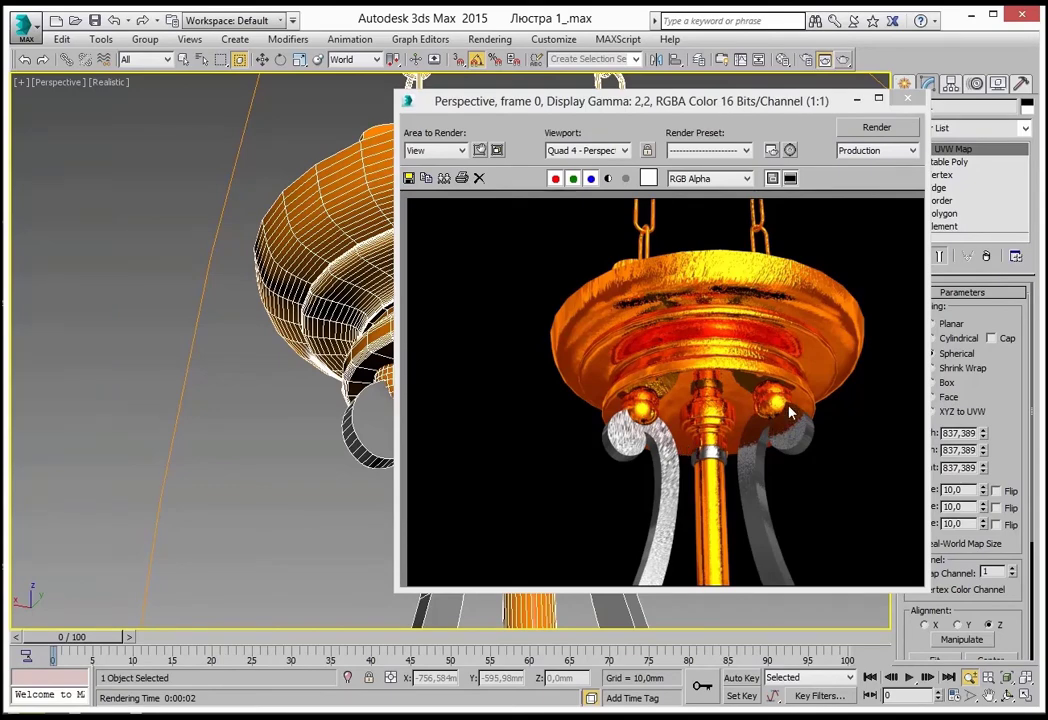
pyautogui.click(907, 101)
pyautogui.click(788, 62)
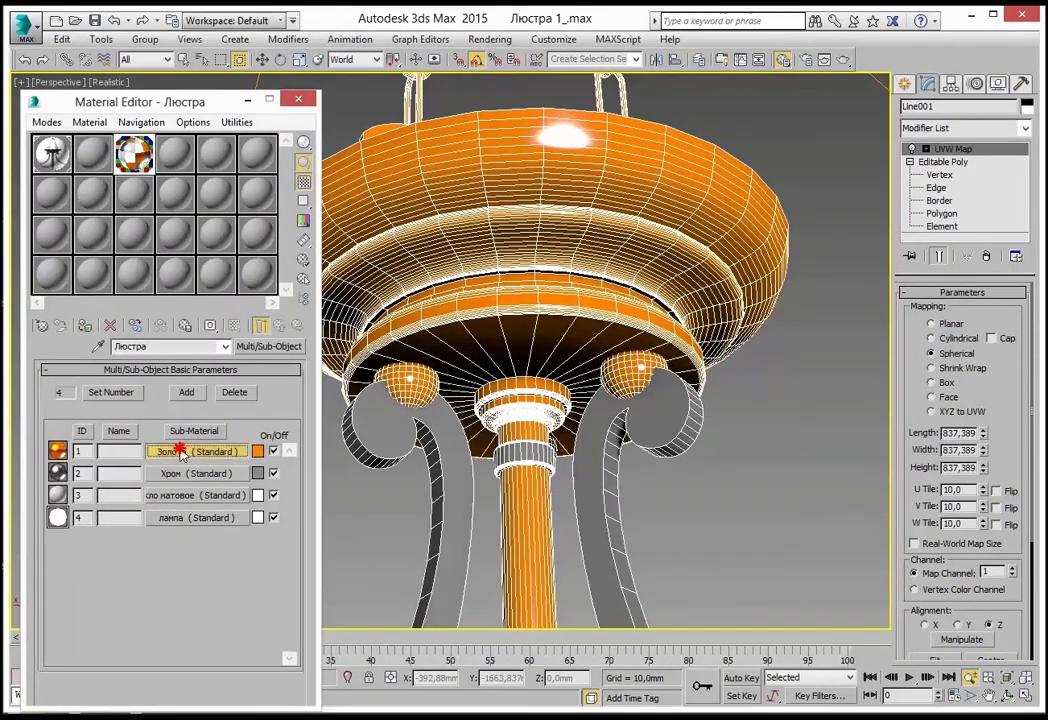
# Set the Золото gold sub-material's bump amount to 80.
pyautogui.click(175, 452)
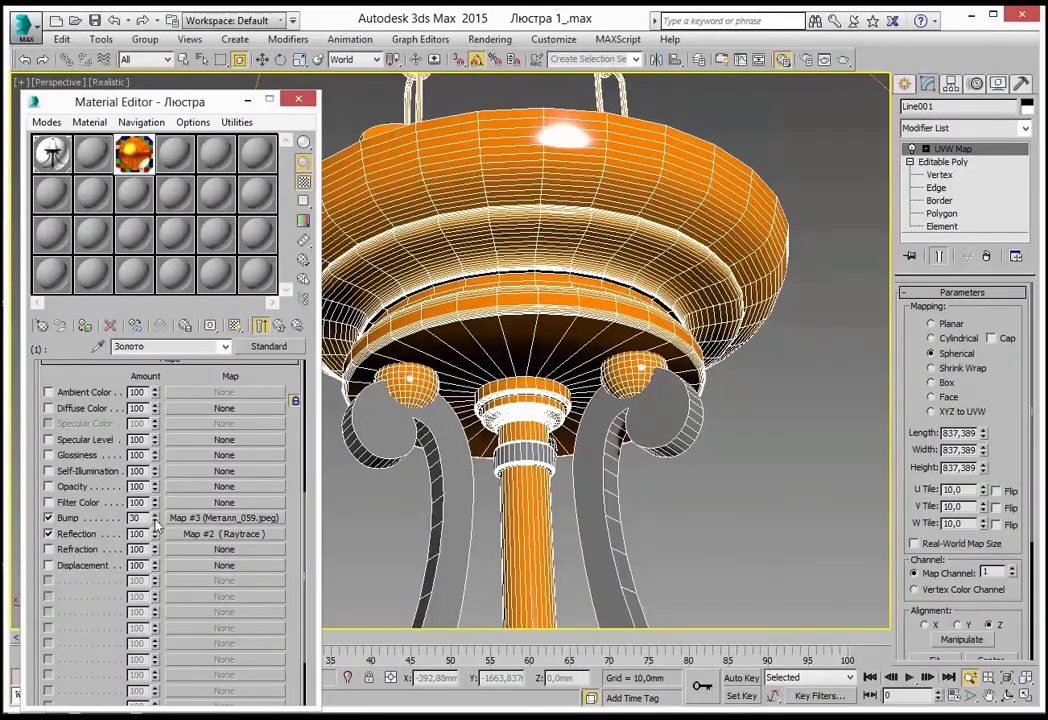
pyautogui.doubleClick(147, 518)
pyautogui.write('8')
pyautogui.press('Return')
# Set the Хром chrome sub-material's bump amount to 80 and close the Material Editor.
pyautogui.click(280, 326)
pyautogui.click(182, 476)
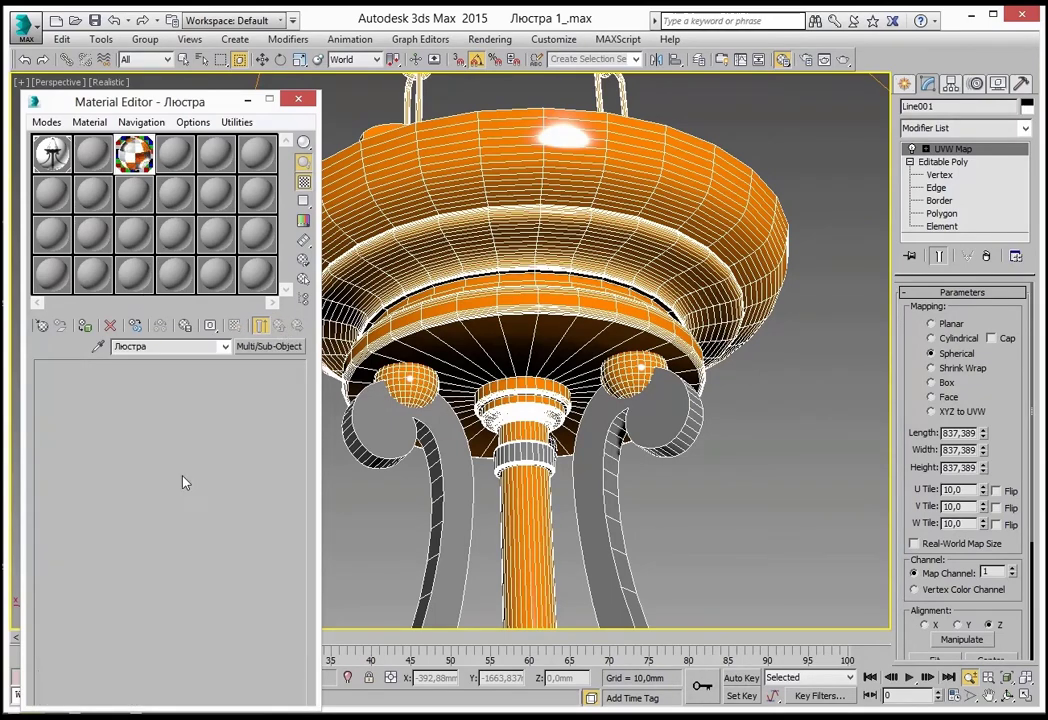
pyautogui.moveTo(205, 556); pyautogui.dragTo(205, 346)
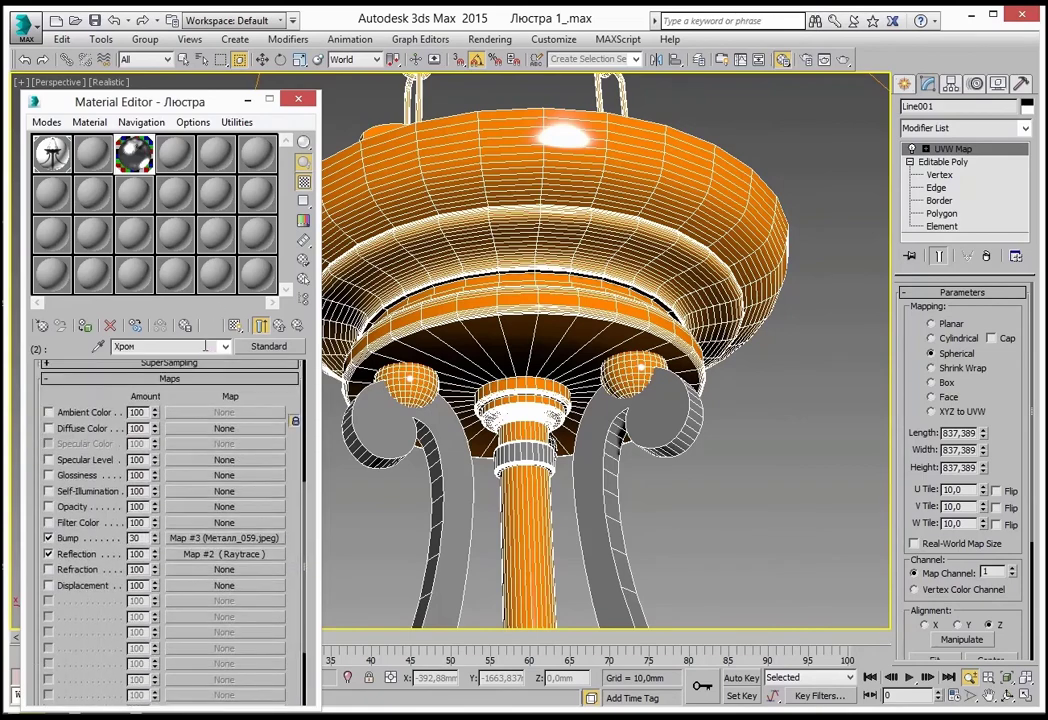
pyautogui.doubleClick(147, 538)
pyautogui.write('80')
pyautogui.scroll(1, 234, 398)
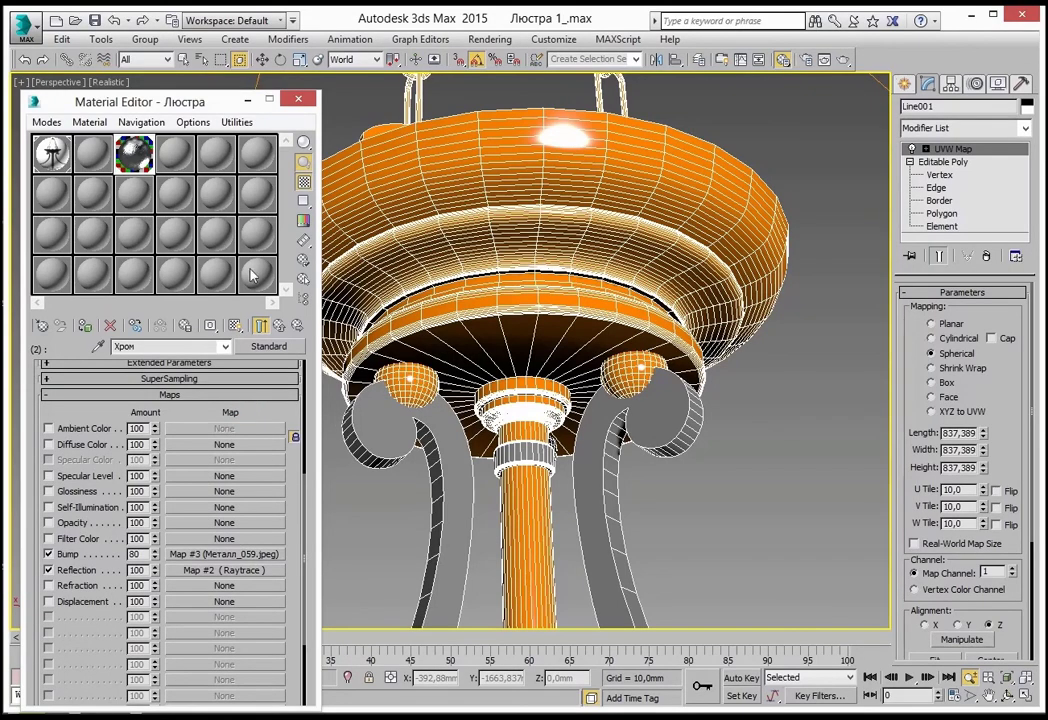
pyautogui.click(306, 99)
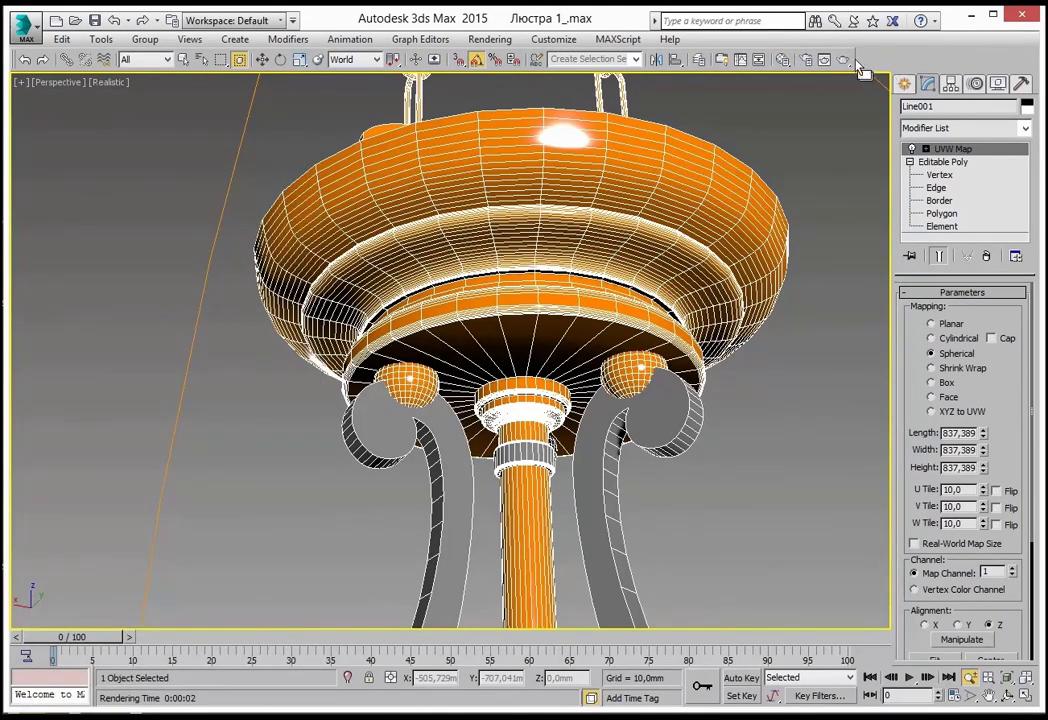
# Render the view to check the stronger bump on the gold and chrome.
pyautogui.click(843, 61)
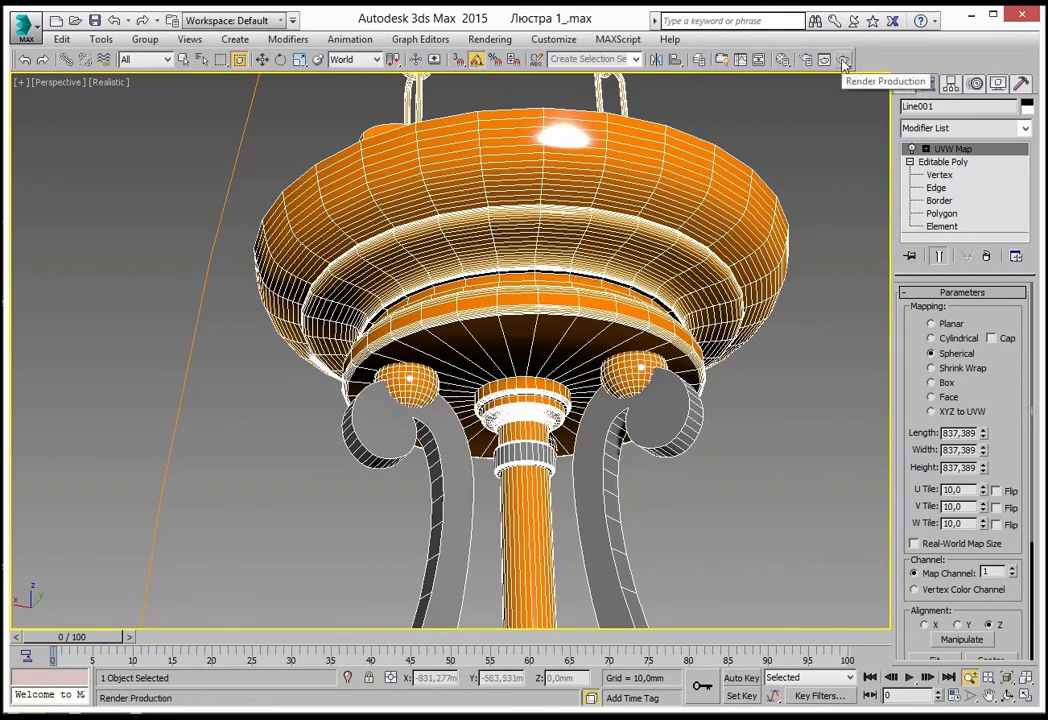
pyautogui.click(843, 61)
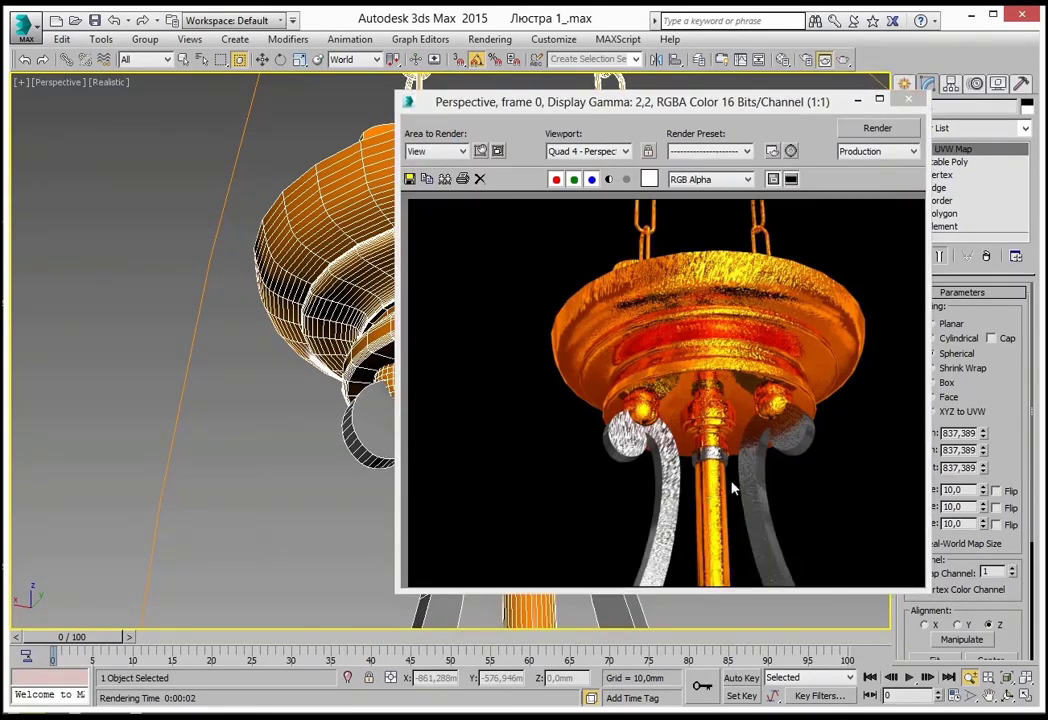
pyautogui.click(908, 103)
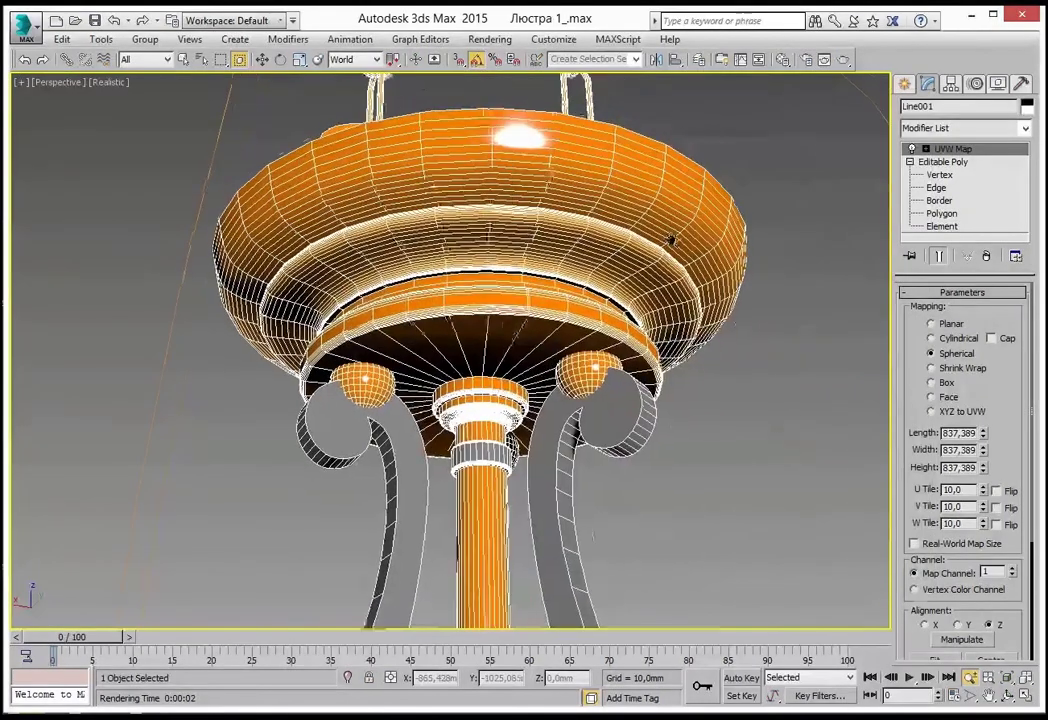
# Zoom out to the whole chandelier, render it again, and save the scene.
pyautogui.scroll(-5, 660, 310)
pyautogui.moveTo(665, 312)
pyautogui.mouseDown(button='middle')
pyautogui.moveTo(642, 307)
pyautogui.moveTo(667, 343)
pyautogui.moveTo(805, 252)
pyautogui.moveTo(800, 262)
pyautogui.mouseUp(button='middle')
pyautogui.click(843, 60)
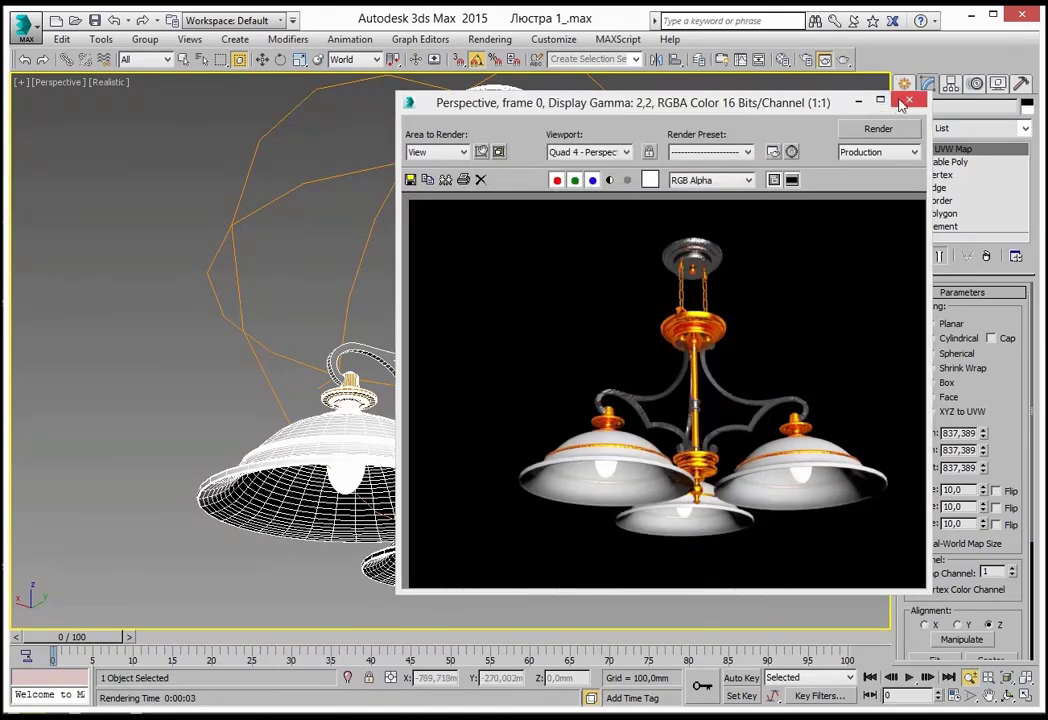
pyautogui.moveTo(678, 103); pyautogui.dragTo(543, 106)
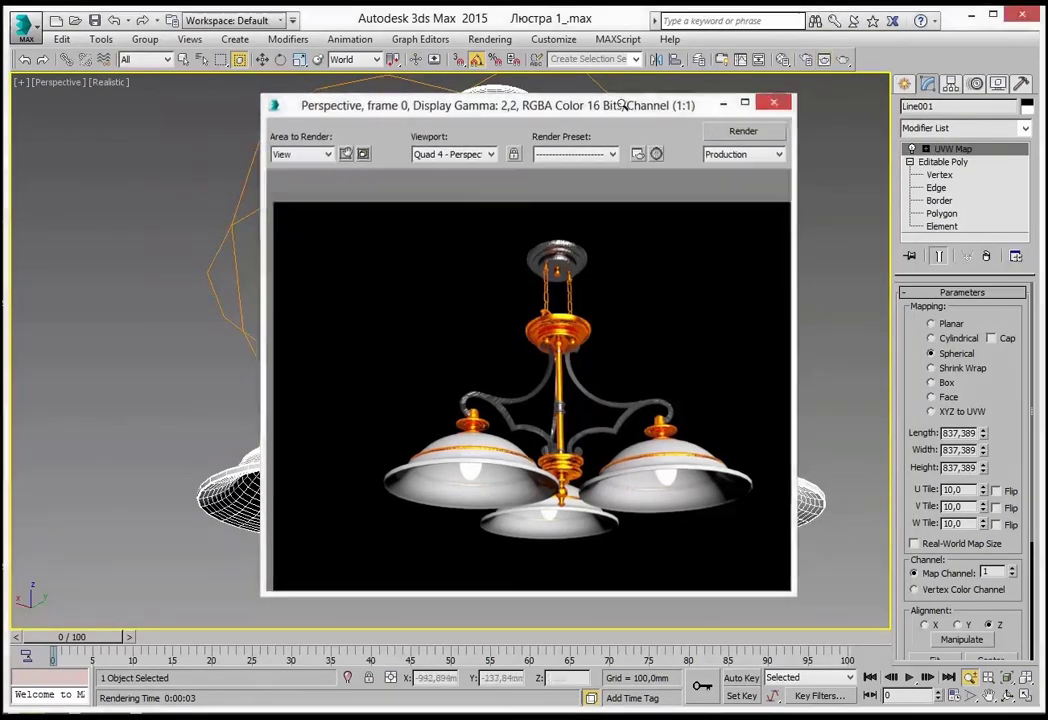
pyautogui.click(775, 104)
pyautogui.click(94, 20)
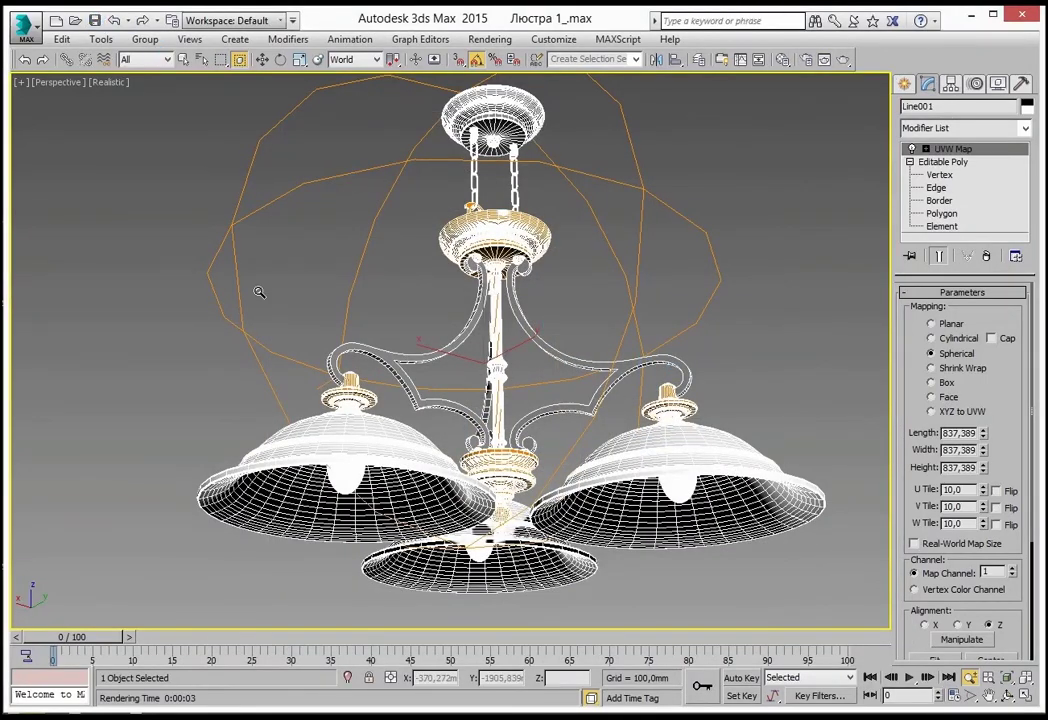
# Reset 3ds Max from the Application menu and confirm Yes to close the chandelier file.
pyautogui.click(31, 27)
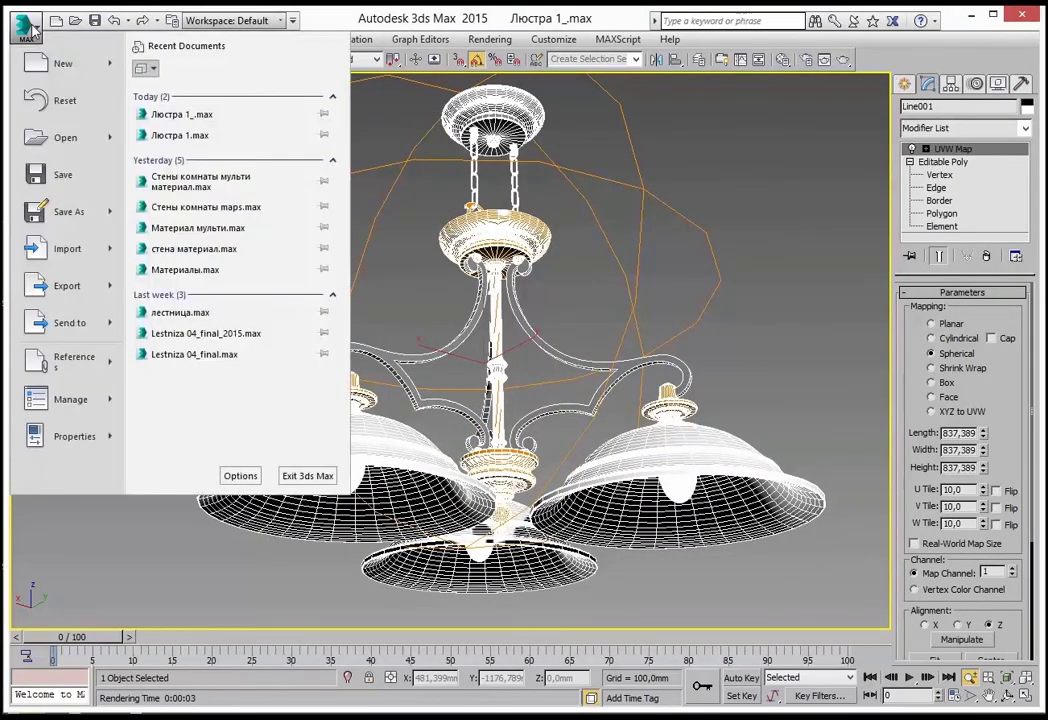
pyautogui.click(63, 105)
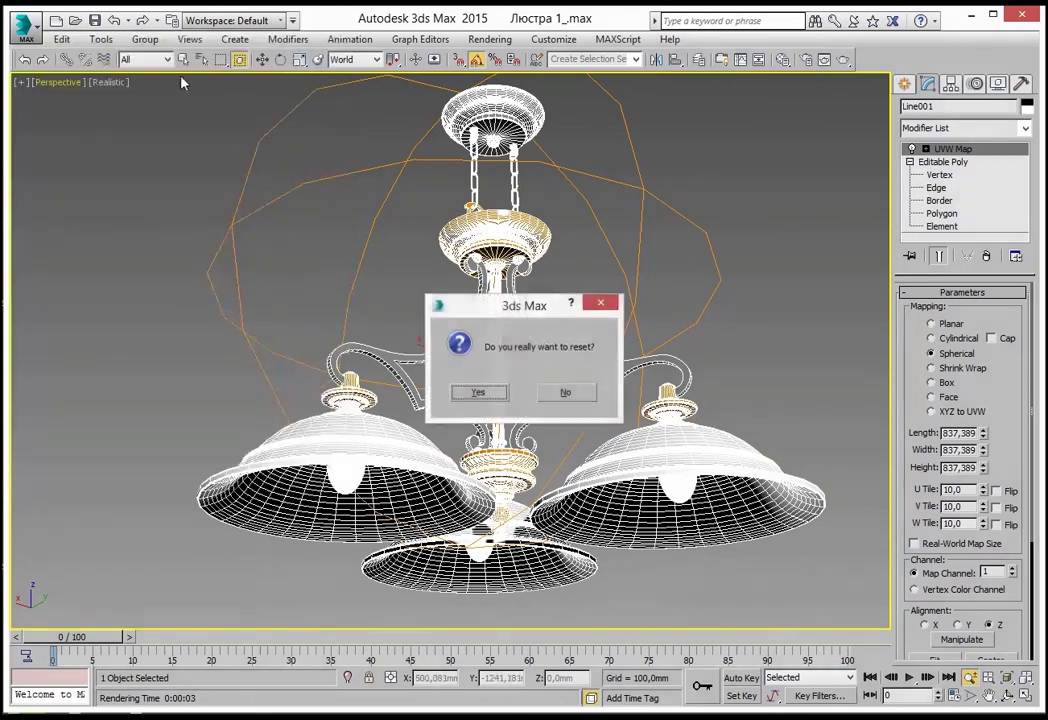
pyautogui.click(477, 393)
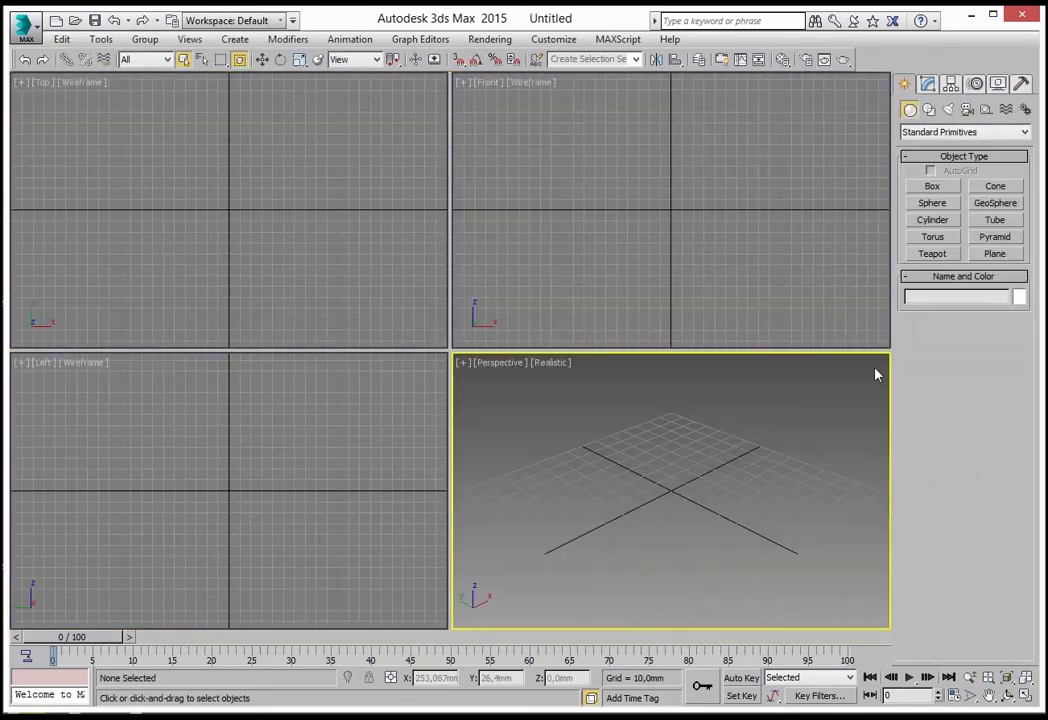